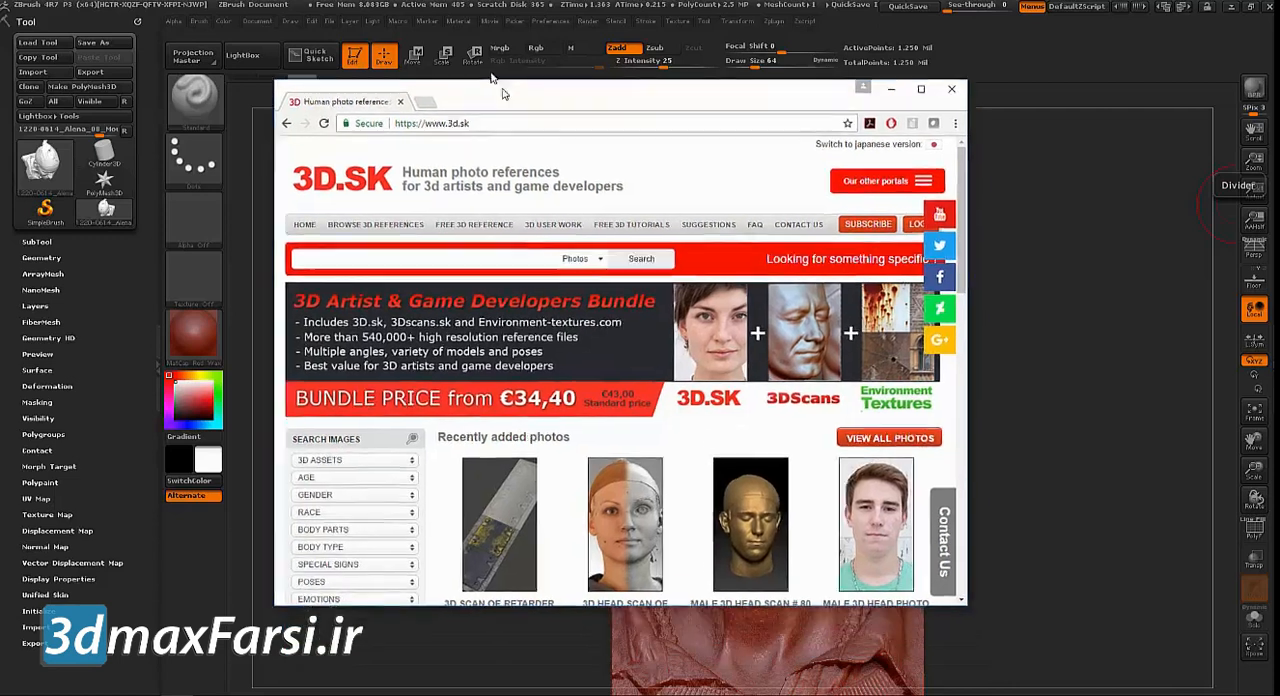
Look over the 3d.sk homepage in an enlarged browser window and move the browser off the ZBrush canvas
{"action": "left_click_drag", "start_coordinate": [960, 594], "coordinate": [1083, 645]}
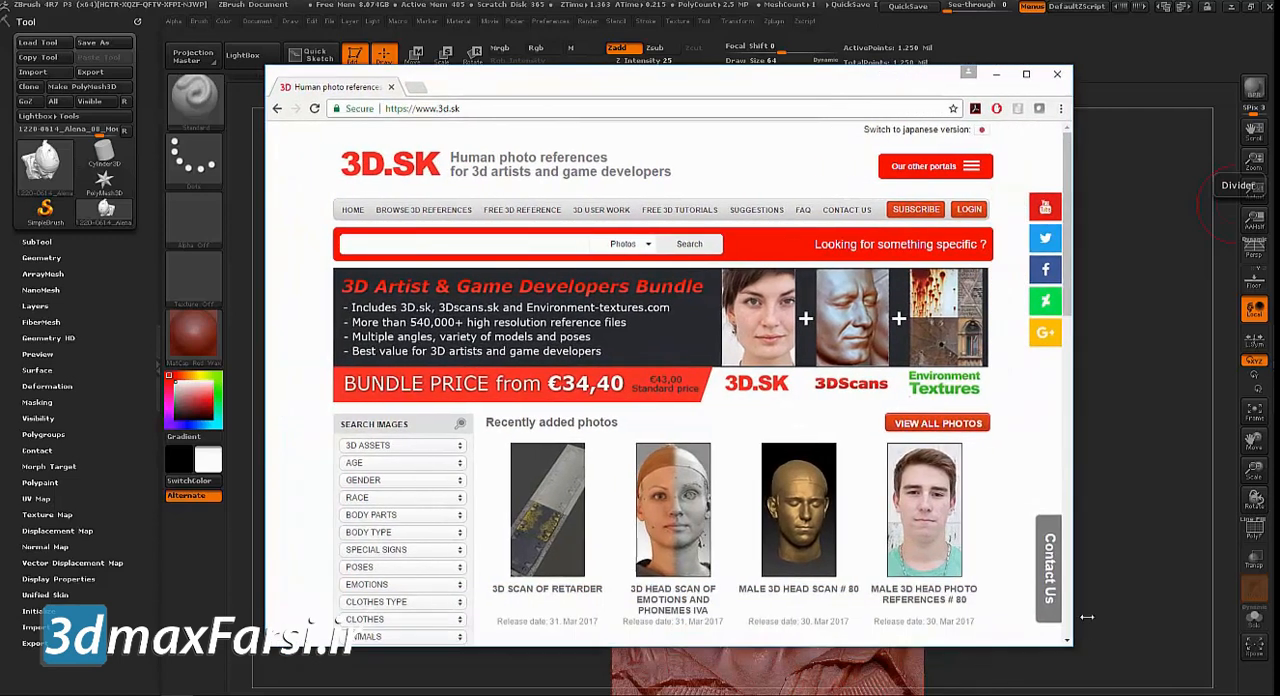
{"action": "scroll", "coordinate": [867, 437], "scroll_direction": "down", "scroll_amount": 5}
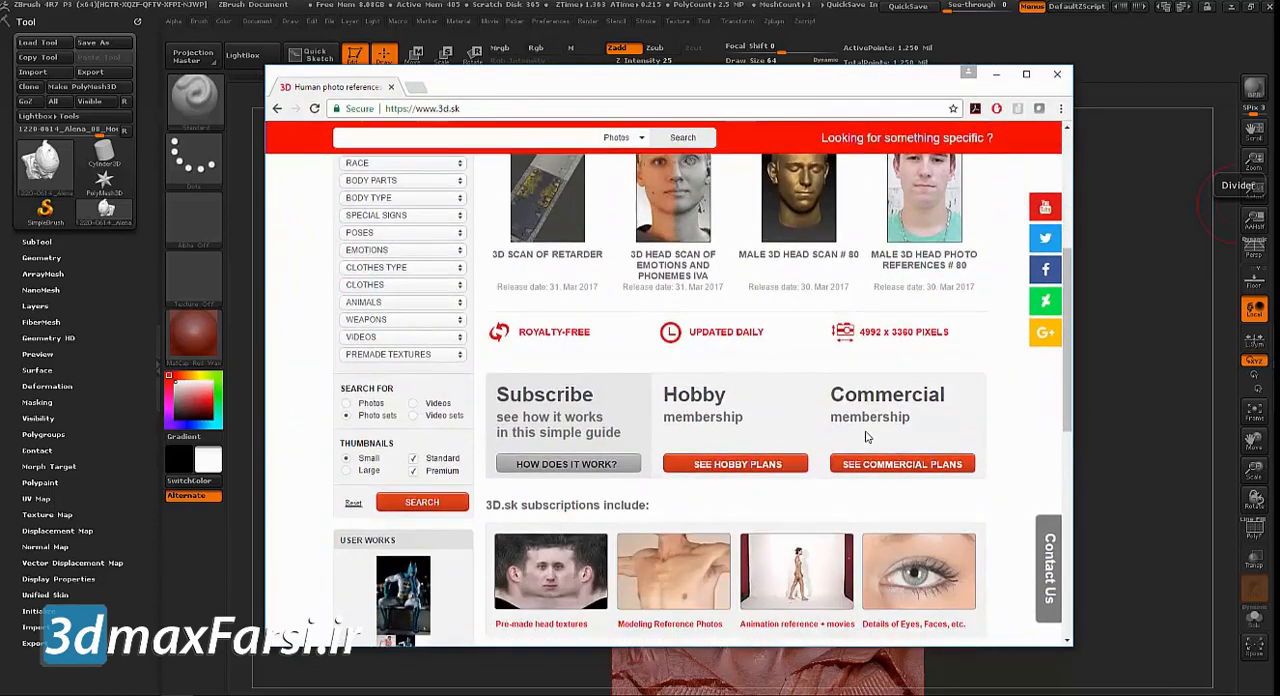
{"action": "scroll", "coordinate": [770, 440], "scroll_direction": "up", "scroll_amount": 5}
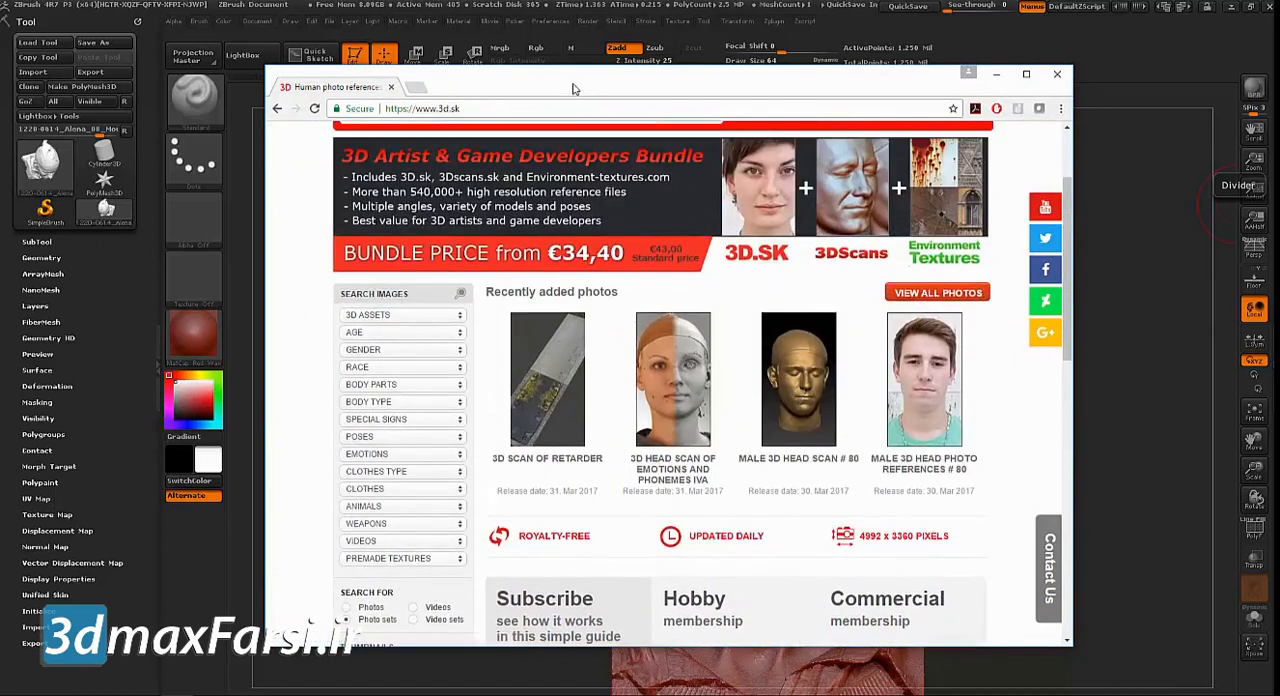
{"action": "left_click_drag", "start_coordinate": [517, 84], "coordinate": [696, 246]}
{"action": "scroll", "coordinate": [572, 145], "scroll_direction": "up", "scroll_amount": 3}
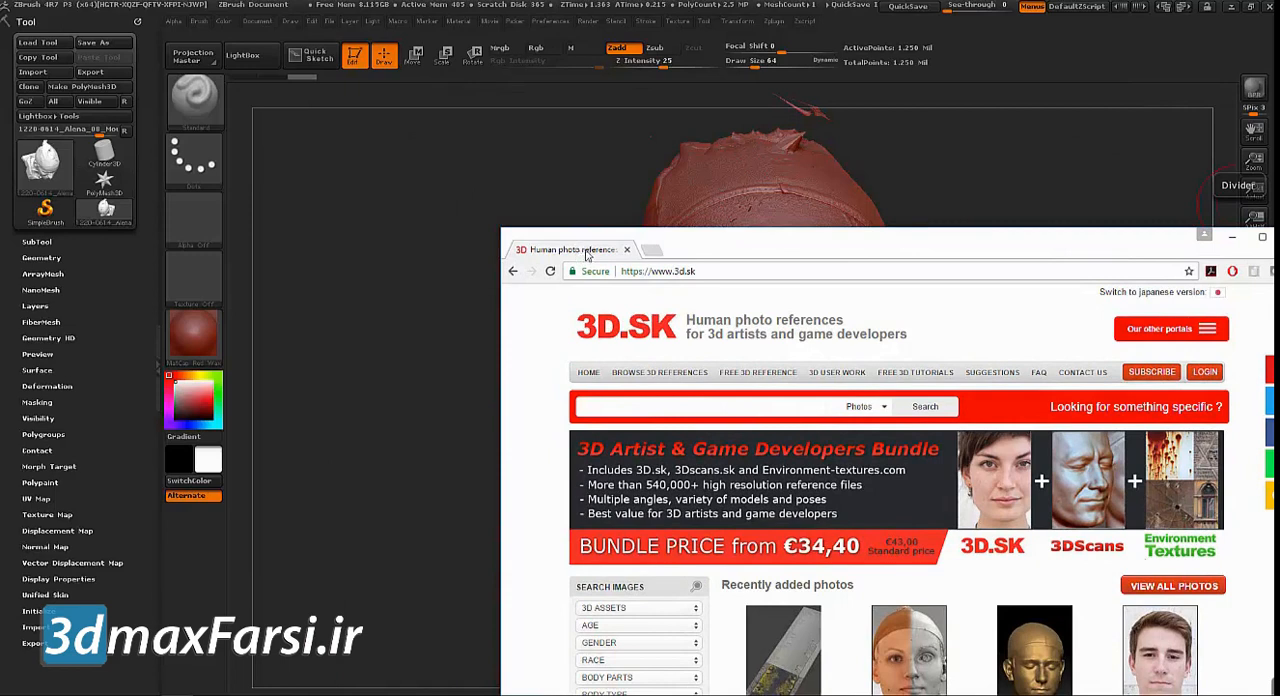
{"action": "left_click_drag", "start_coordinate": [576, 252], "coordinate": [1279, 252]}
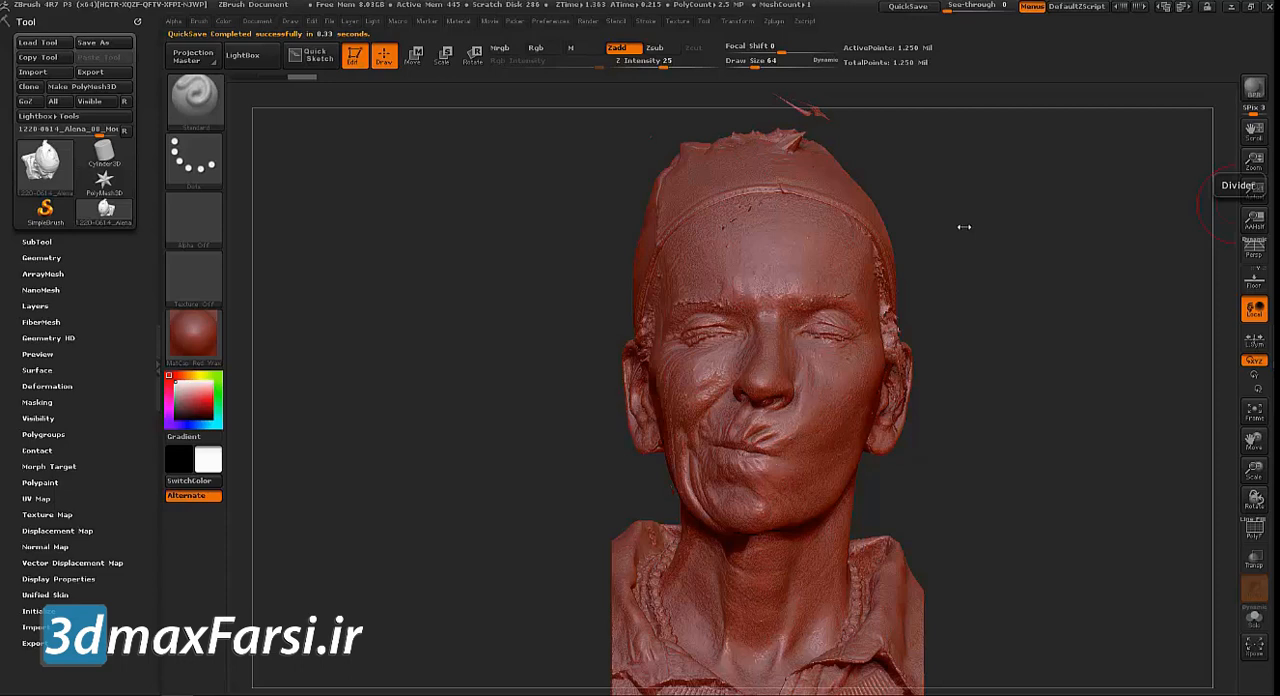
Inspect the head scan's mesh density up close with the polyframe display on, and switch the polyframe off
{"action": "mouse_move", "coordinate": [439, 344]}
{"action": "left_mouse_down"}
{"action": "mouse_move", "coordinate": [486, 356]}
{"action": "mouse_move", "coordinate": [462, 352]}
{"action": "mouse_move", "coordinate": [434, 406]}
{"action": "mouse_move", "coordinate": [388, 414]}
{"action": "mouse_move", "coordinate": [382, 369]}
{"action": "mouse_move", "coordinate": [443, 377]}
{"action": "left_mouse_up"}
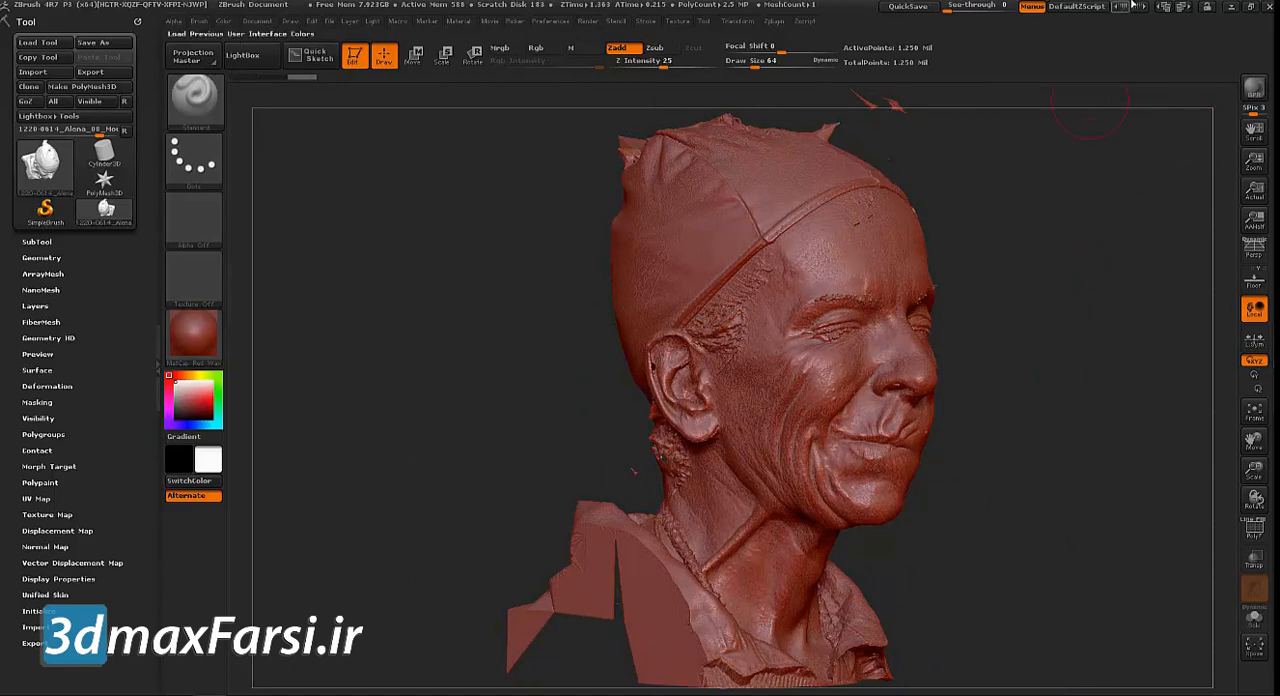
{"action": "left_click", "coordinate": [1226, 10]}
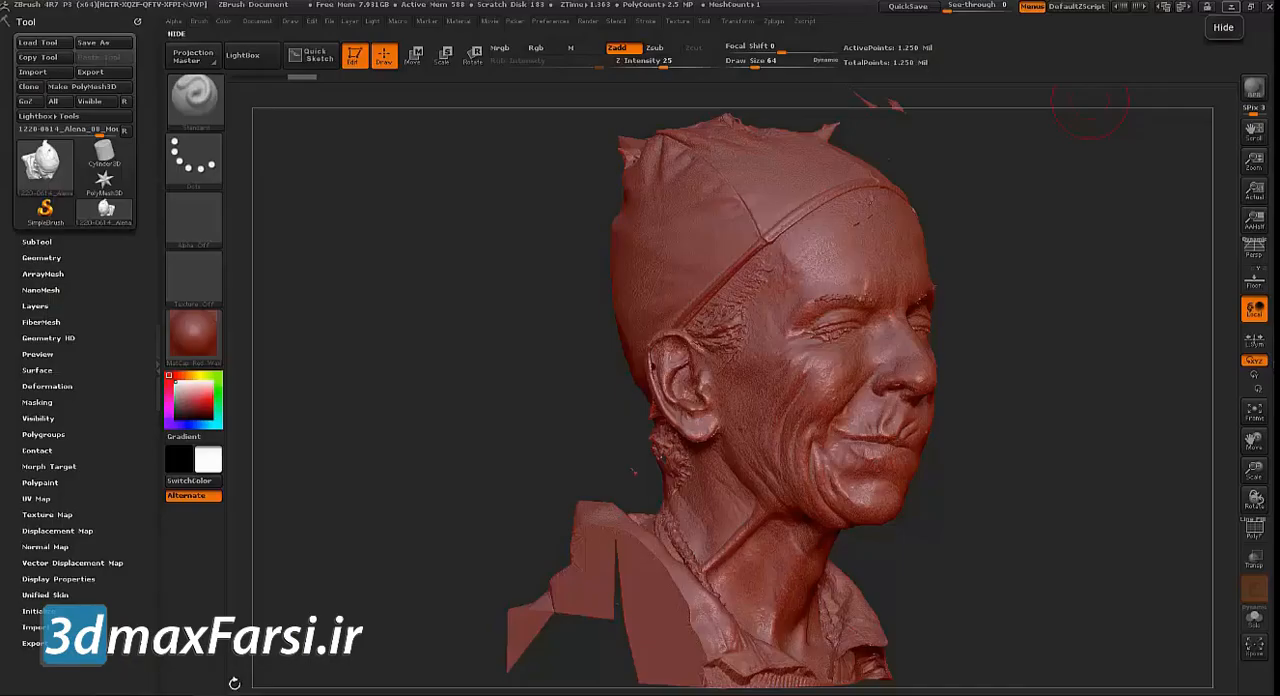
{"action": "left_click_drag", "start_coordinate": [474, 436], "coordinate": [480, 590]}
{"action": "left_click", "coordinate": [1252, 532]}
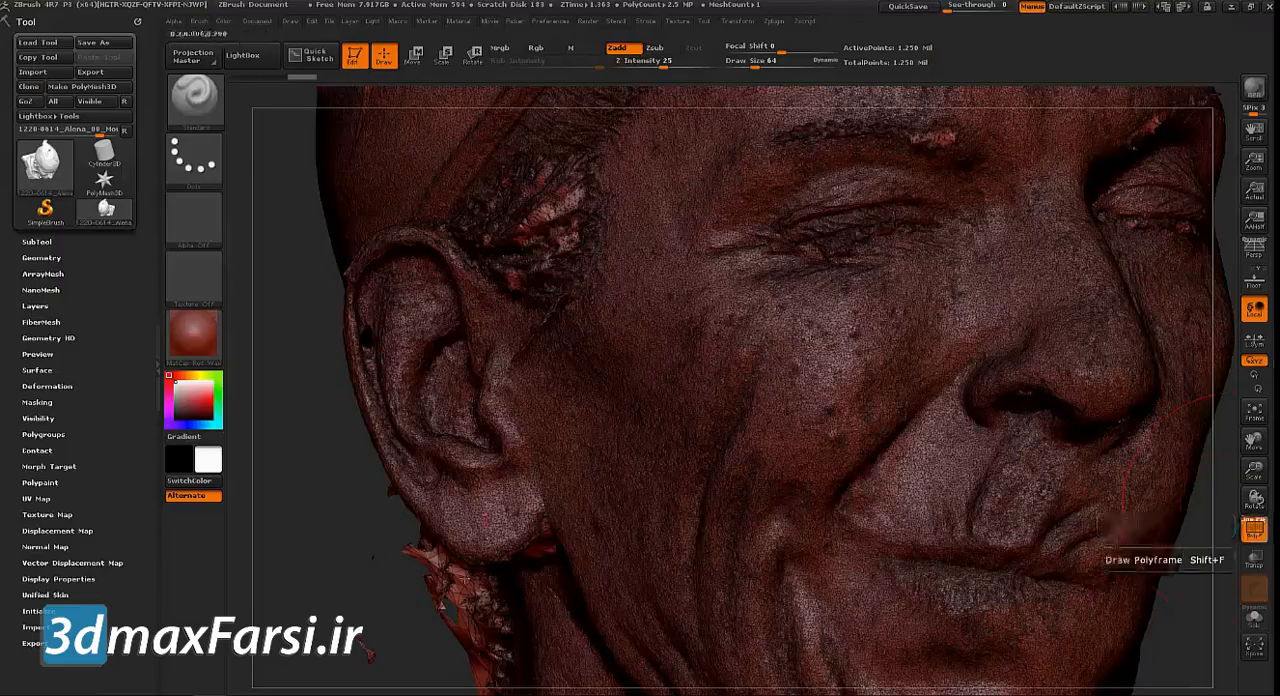
{"action": "left_click_drag", "start_coordinate": [319, 544], "coordinate": [358, 612], "text": "alt"}
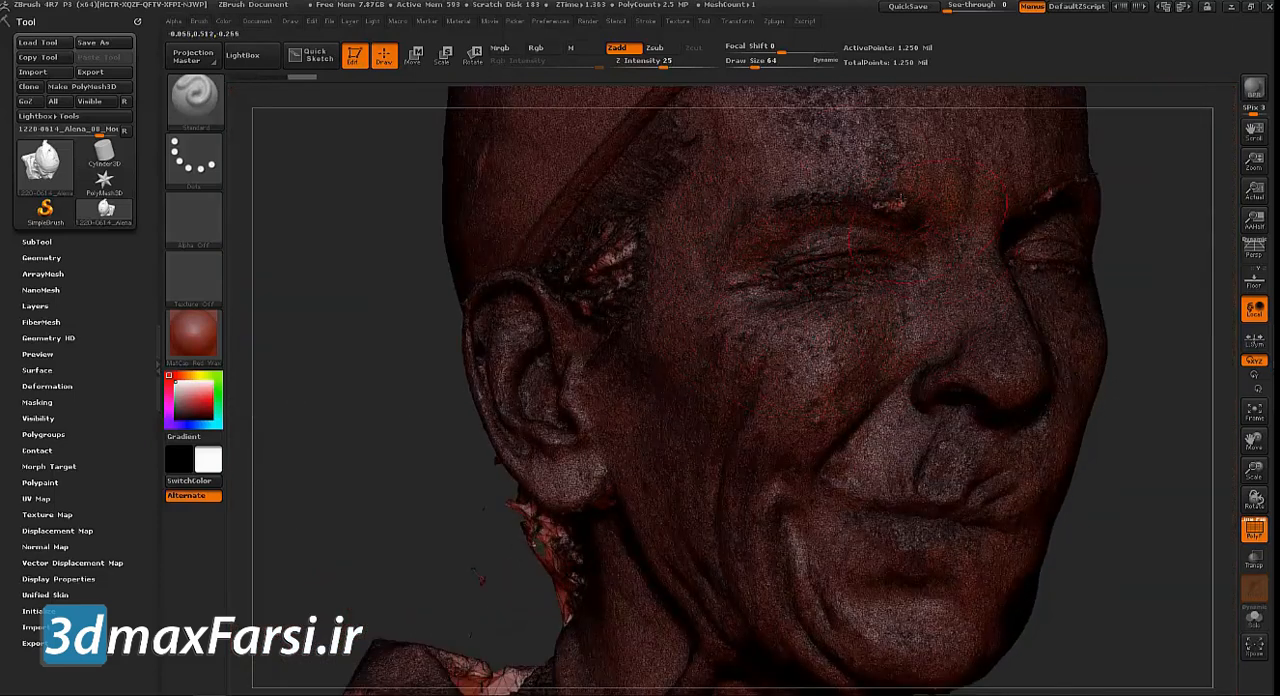
{"action": "left_click_drag", "start_coordinate": [354, 561], "coordinate": [290, 558]}
{"action": "left_click_drag", "start_coordinate": [394, 537], "coordinate": [462, 441]}
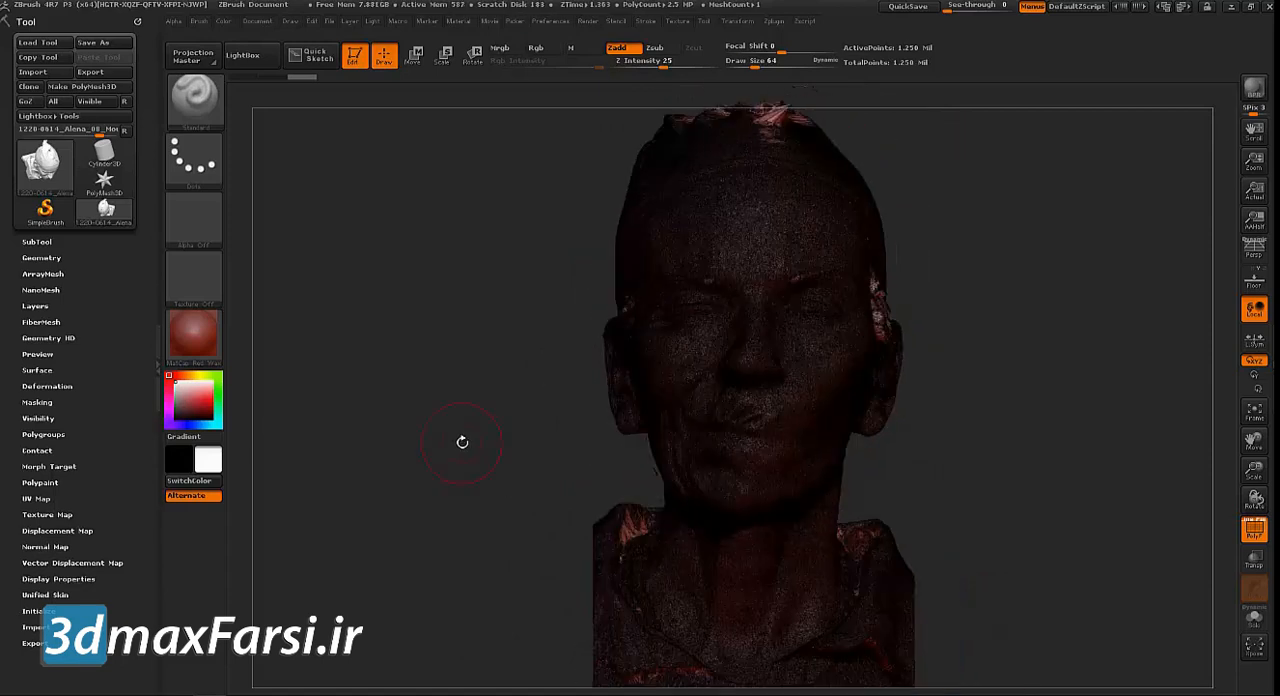
{"action": "left_click", "coordinate": [1254, 530]}
Switch to the 3DScan folder in File Explorer, examine the Mouth_Right JPG texture's UV layout in Photos, and close the image
{"action": "left_click_drag", "start_coordinate": [400, 451], "coordinate": [349, 442], "text": "alt"}
{"action": "left_click_drag", "start_coordinate": [1114, 429], "coordinate": [1150, 399], "text": "alt"}
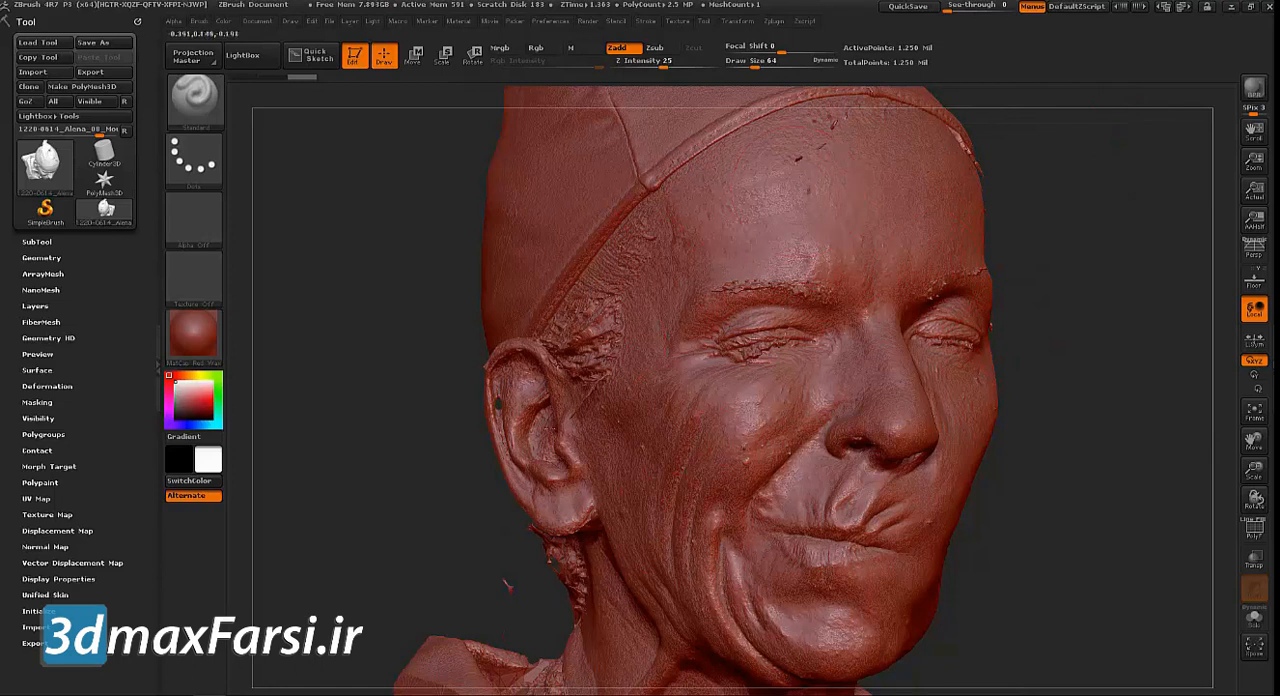
{"action": "left_click", "coordinate": [1231, 7]}
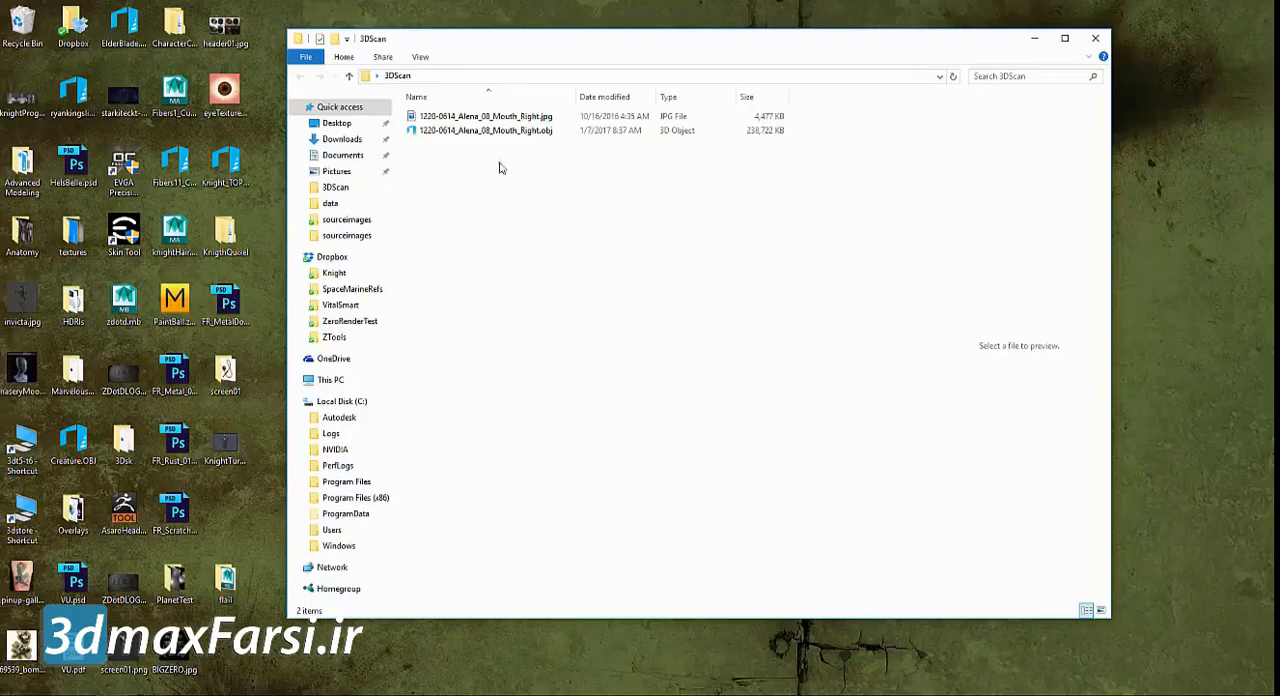
{"action": "double_click", "coordinate": [487, 117]}
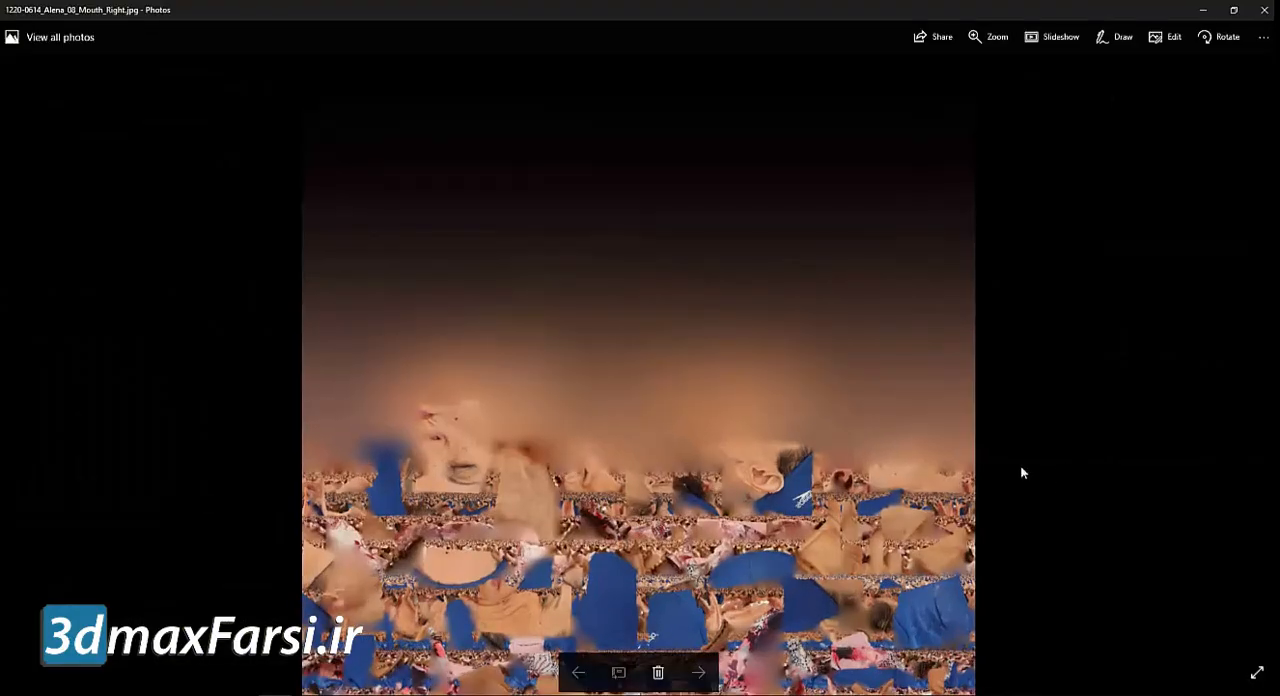
{"action": "scroll", "coordinate": [930, 420], "scroll_direction": "up", "scroll_amount": 5}
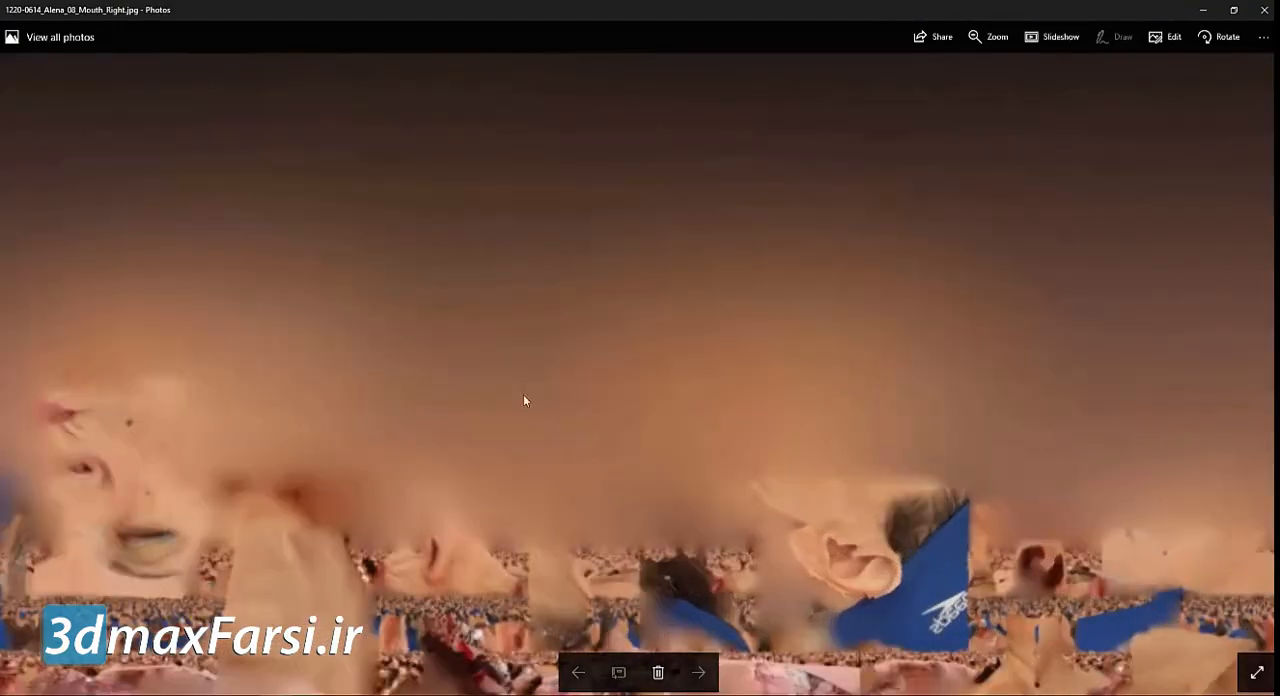
{"action": "left_click_drag", "start_coordinate": [484, 502], "coordinate": [711, 264]}
{"action": "scroll", "coordinate": [300, 305], "scroll_direction": "down", "scroll_amount": 5}
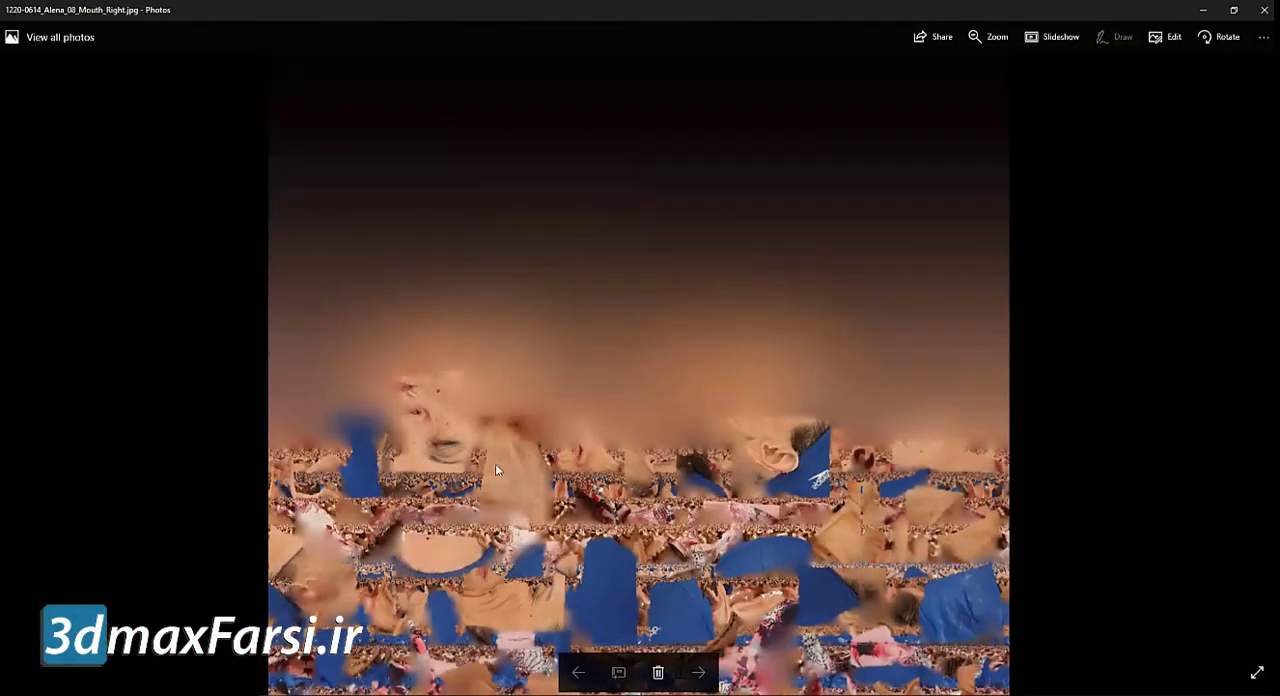
{"action": "scroll", "coordinate": [480, 483], "scroll_direction": "down", "scroll_amount": 2}
{"action": "left_click", "coordinate": [1262, 10]}
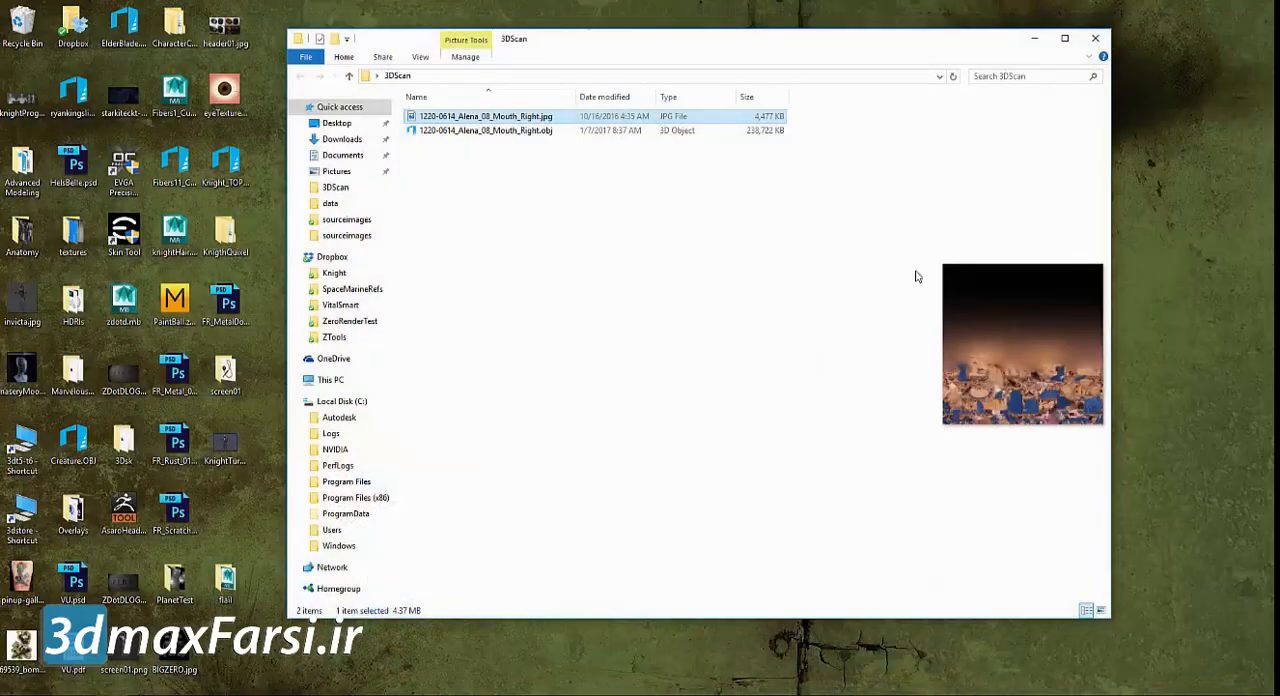
Return to ZBrush and examine the head scan's facial surface from the front and both sides
{"action": "left_click", "coordinate": [680, 205]}
{"action": "left_click", "coordinate": [251, 692]}
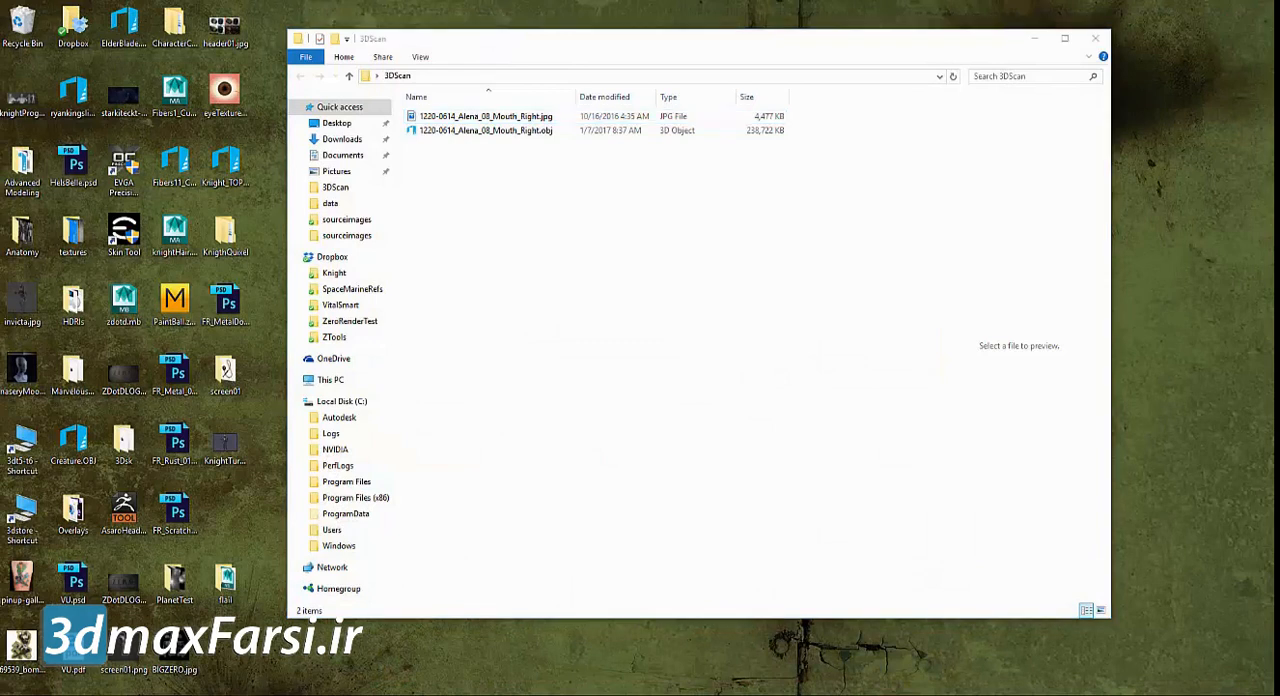
{"action": "mouse_move", "coordinate": [165, 660]}
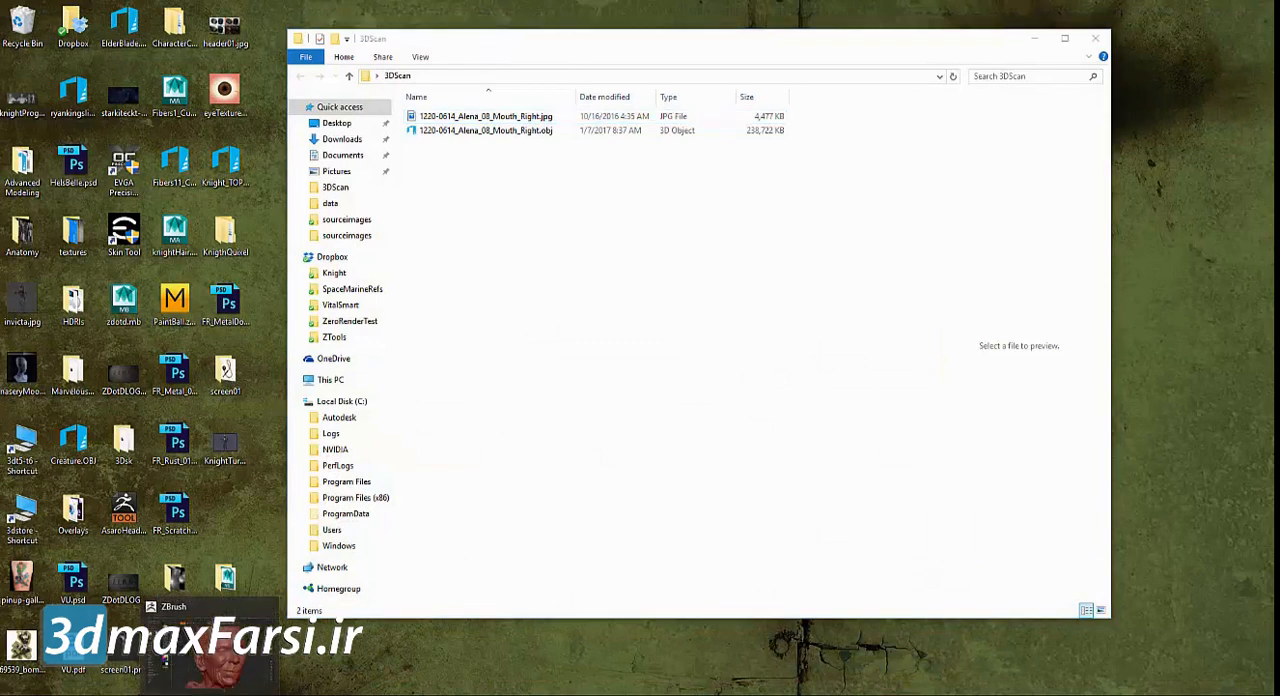
{"action": "left_click", "coordinate": [203, 672]}
{"action": "mouse_move", "coordinate": [369, 540]}
{"action": "left_mouse_down"}
{"action": "mouse_move", "coordinate": [355, 538]}
{"action": "mouse_move", "coordinate": [406, 494]}
{"action": "mouse_move", "coordinate": [392, 446]}
{"action": "left_mouse_up"}
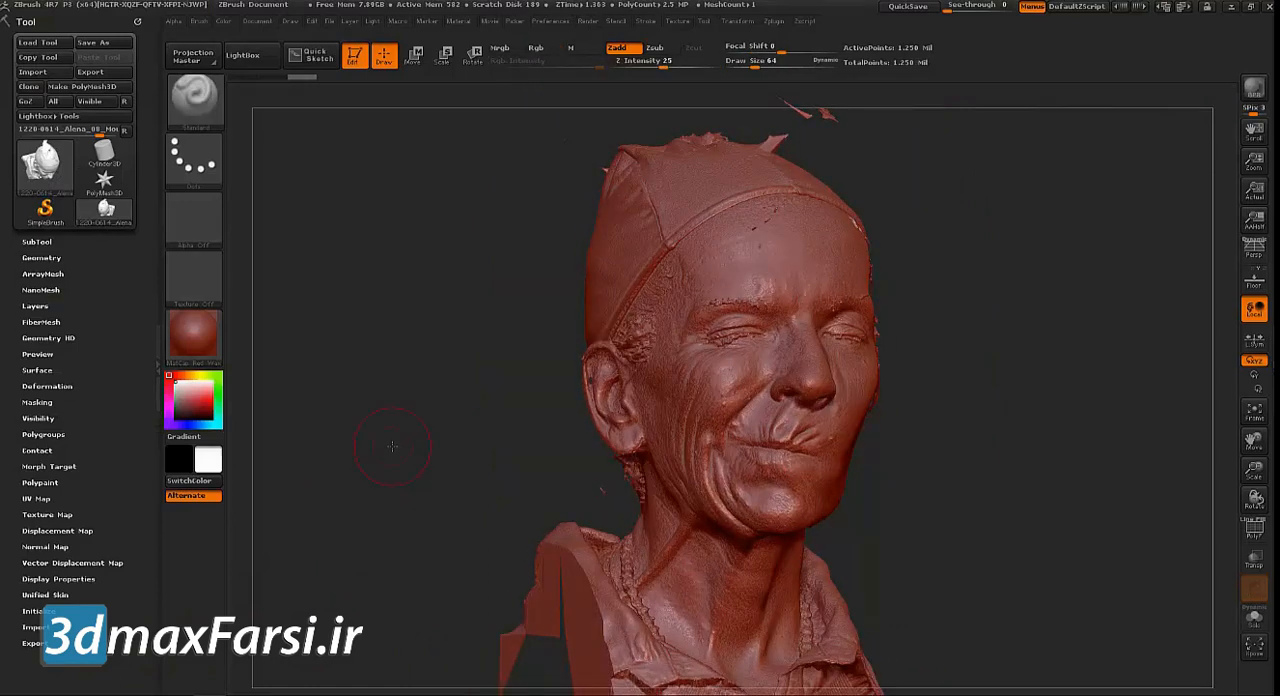
{"action": "mouse_move", "coordinate": [1030, 396]}
{"action": "left_mouse_down"}
{"action": "mouse_move", "coordinate": [1006, 405]}
{"action": "mouse_move", "coordinate": [1017, 409]}
{"action": "left_mouse_up"}
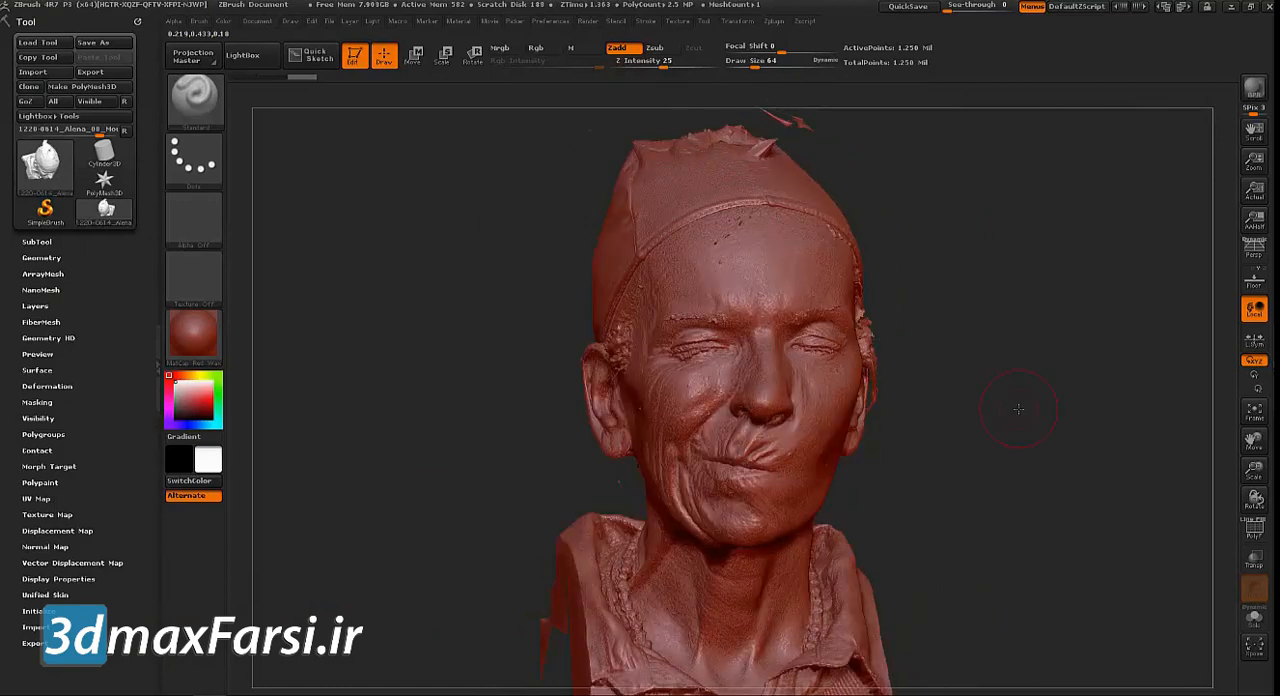
{"action": "left_click_drag", "start_coordinate": [1017, 417], "coordinate": [1020, 428]}
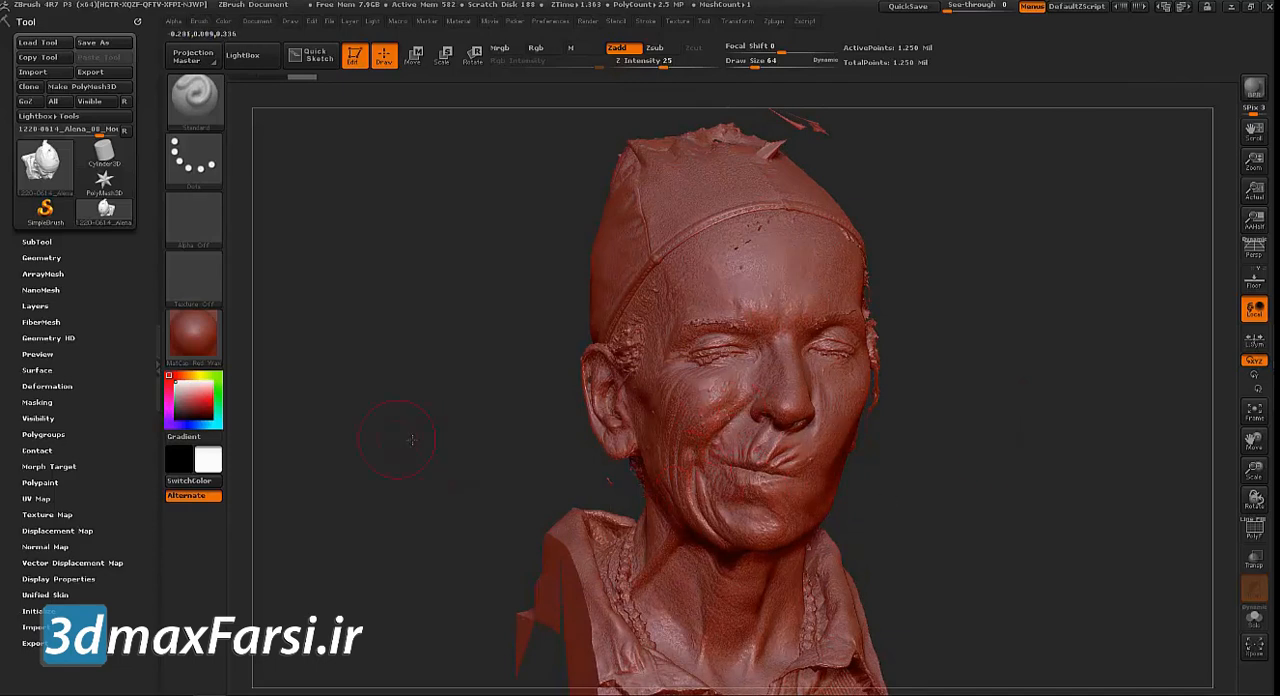
{"action": "left_click_drag", "start_coordinate": [398, 443], "coordinate": [551, 448]}
{"action": "left_click_drag", "start_coordinate": [980, 528], "coordinate": [961, 520]}
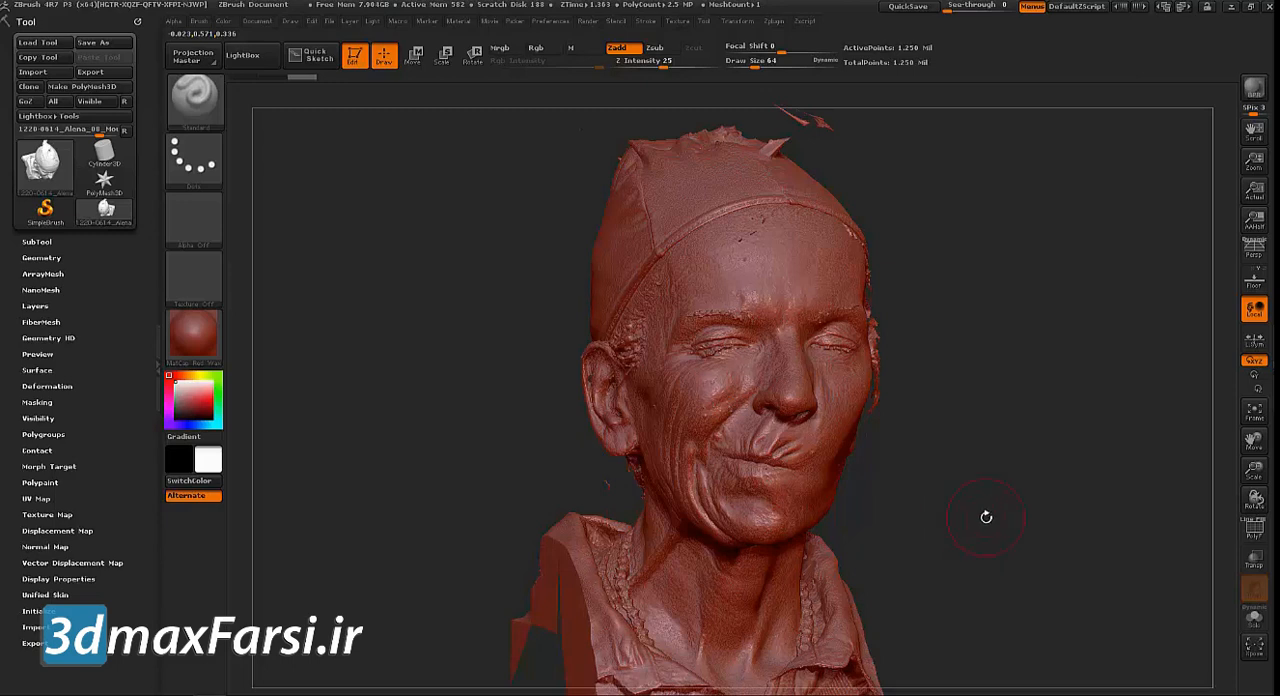
{"action": "left_click_drag", "start_coordinate": [984, 519], "coordinate": [1144, 414]}
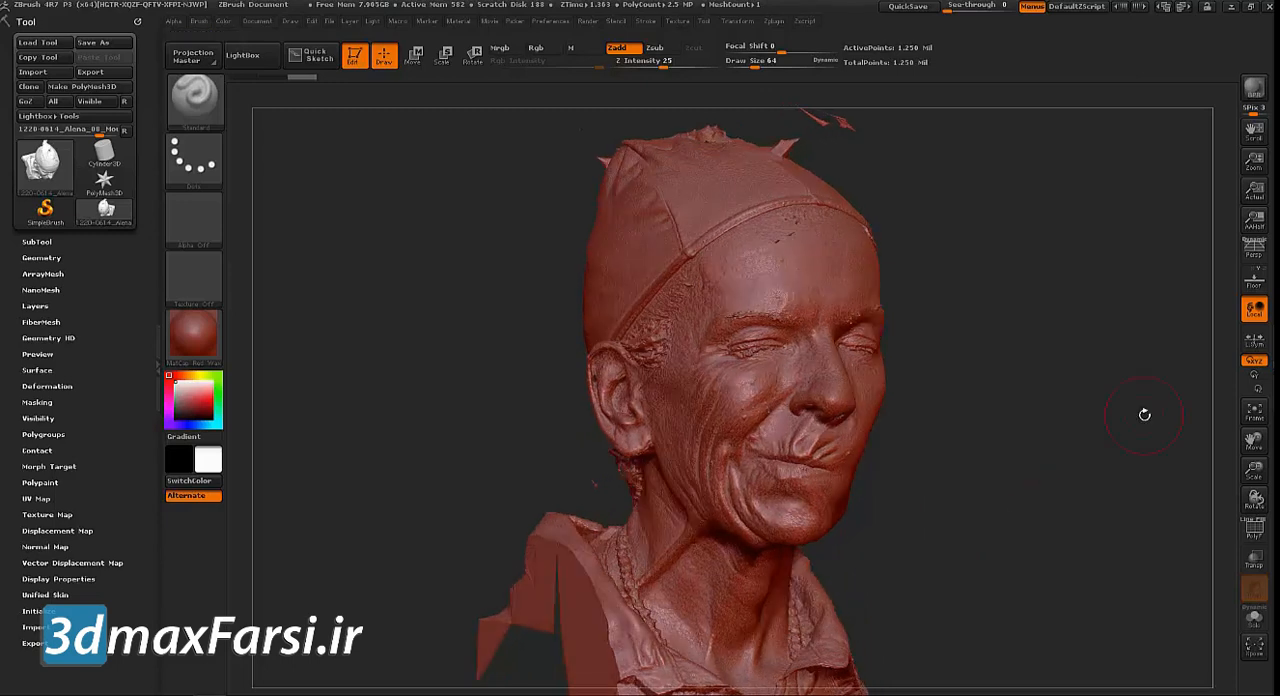
{"action": "left_click_drag", "start_coordinate": [1128, 416], "coordinate": [1097, 414]}
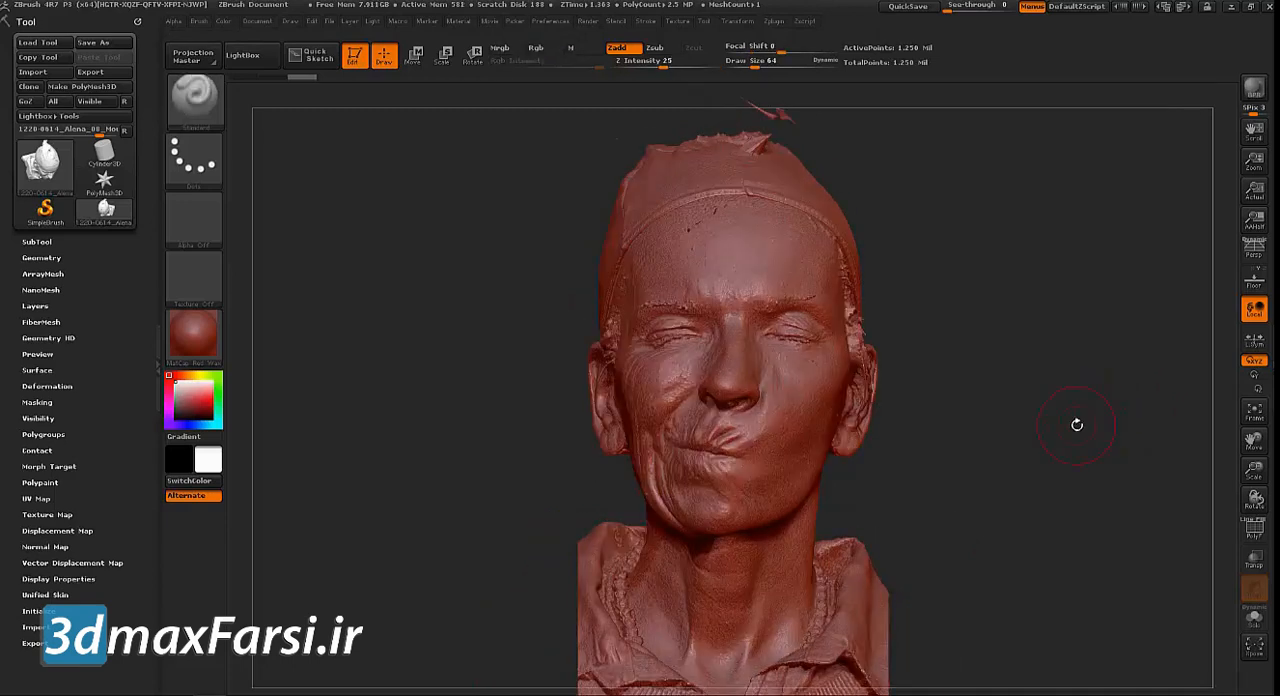
{"action": "mouse_move", "coordinate": [367, 226]}
{"action": "left_mouse_down"}
{"action": "mouse_move", "coordinate": [386, 233]}
{"action": "mouse_move", "coordinate": [391, 262]}
{"action": "left_mouse_up"}
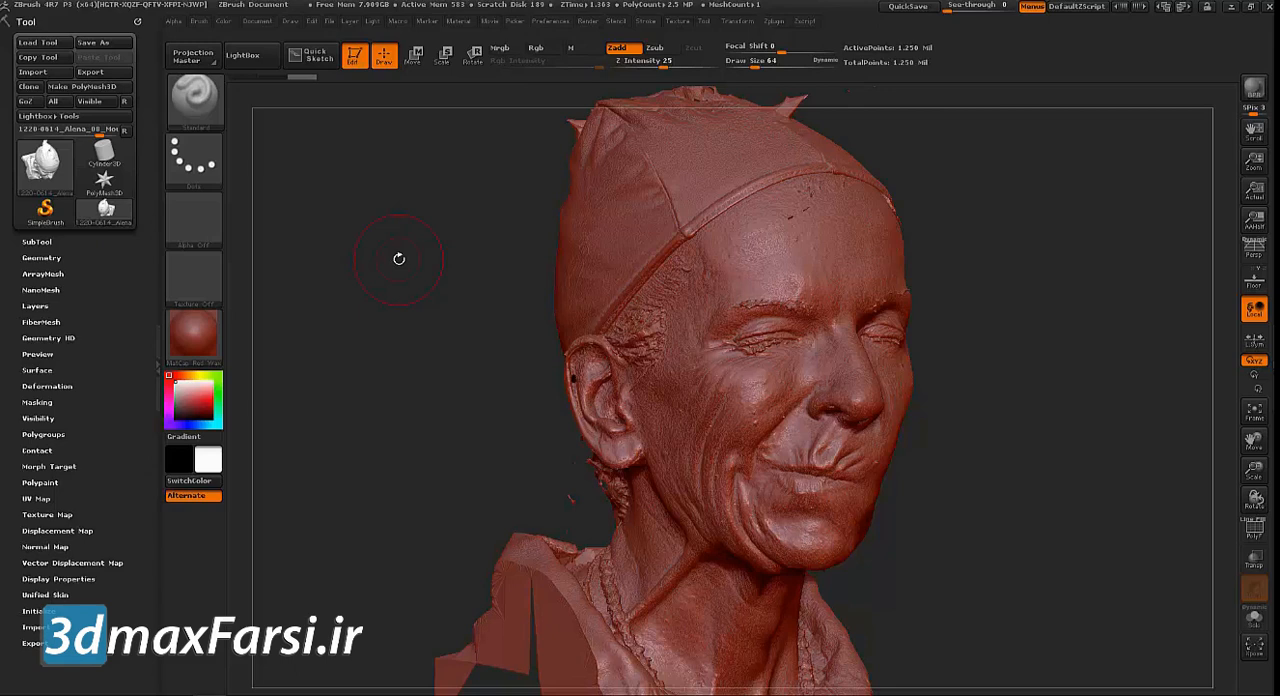
{"action": "left_click_drag", "start_coordinate": [331, 264], "coordinate": [248, 275]}
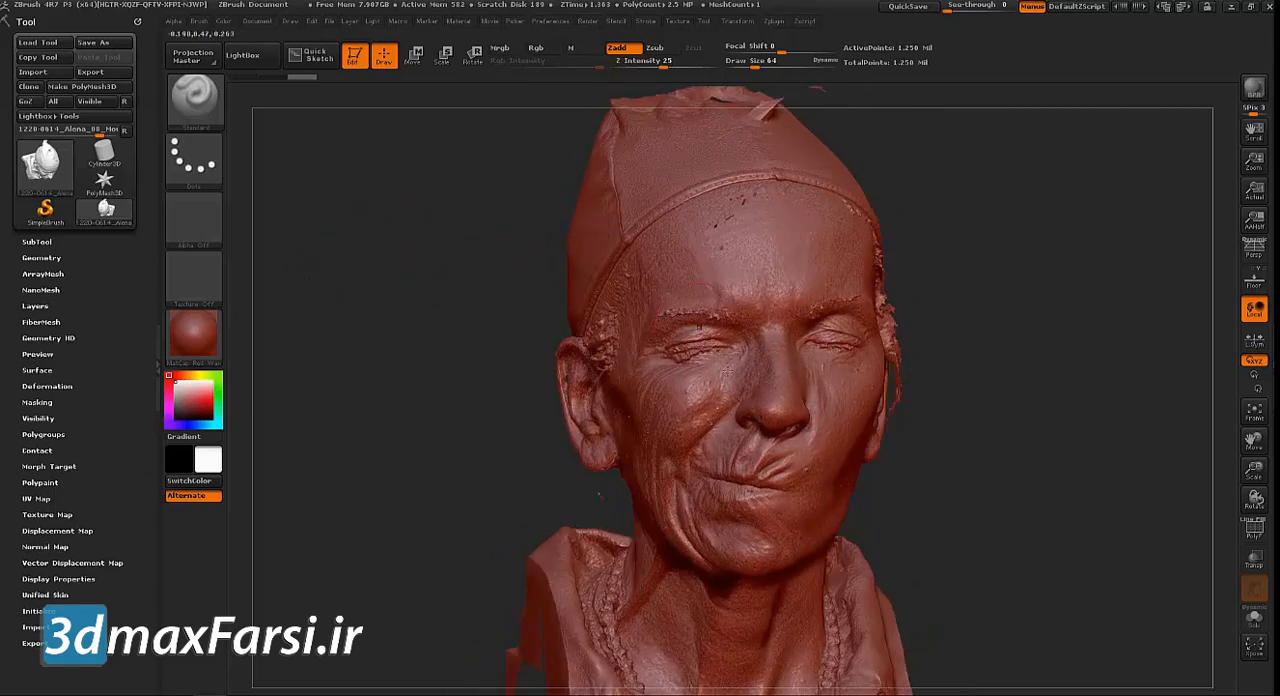
{"action": "mouse_move", "coordinate": [1168, 402]}
{"action": "left_mouse_down"}
{"action": "mouse_move", "coordinate": [690, 400]}
{"action": "mouse_move", "coordinate": [774, 396]}
{"action": "left_mouse_up"}
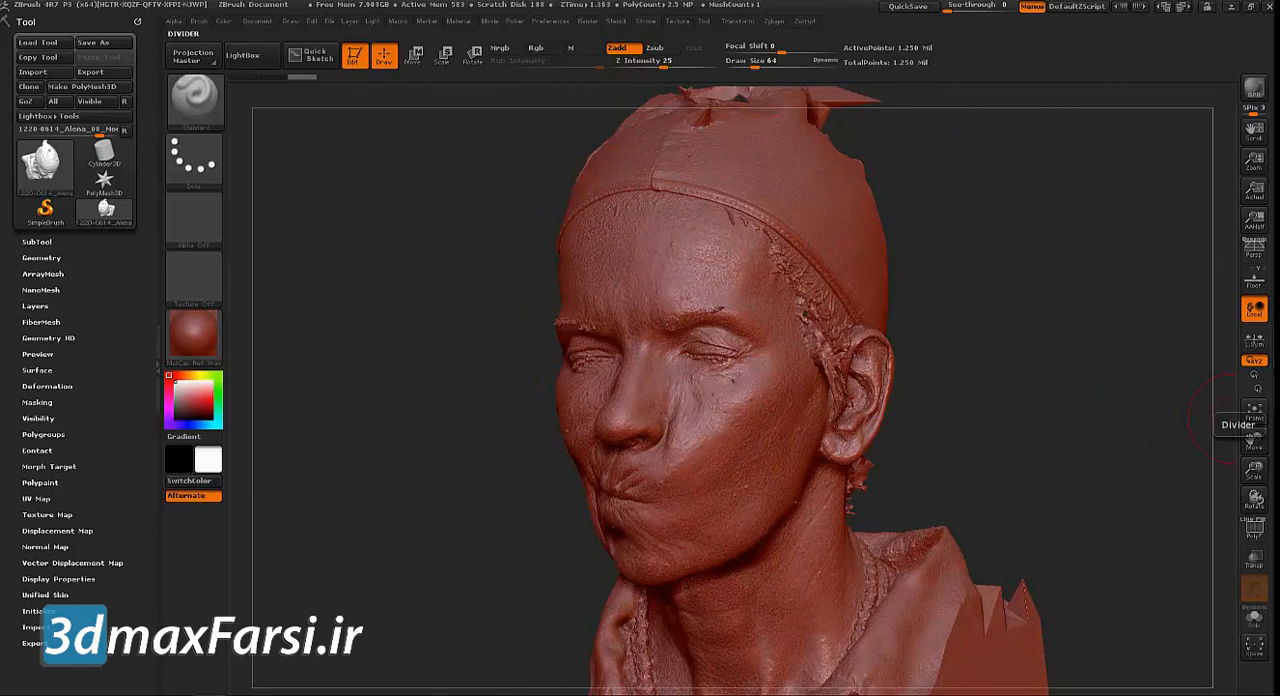
{"action": "left_click_drag", "start_coordinate": [425, 326], "coordinate": [445, 319]}
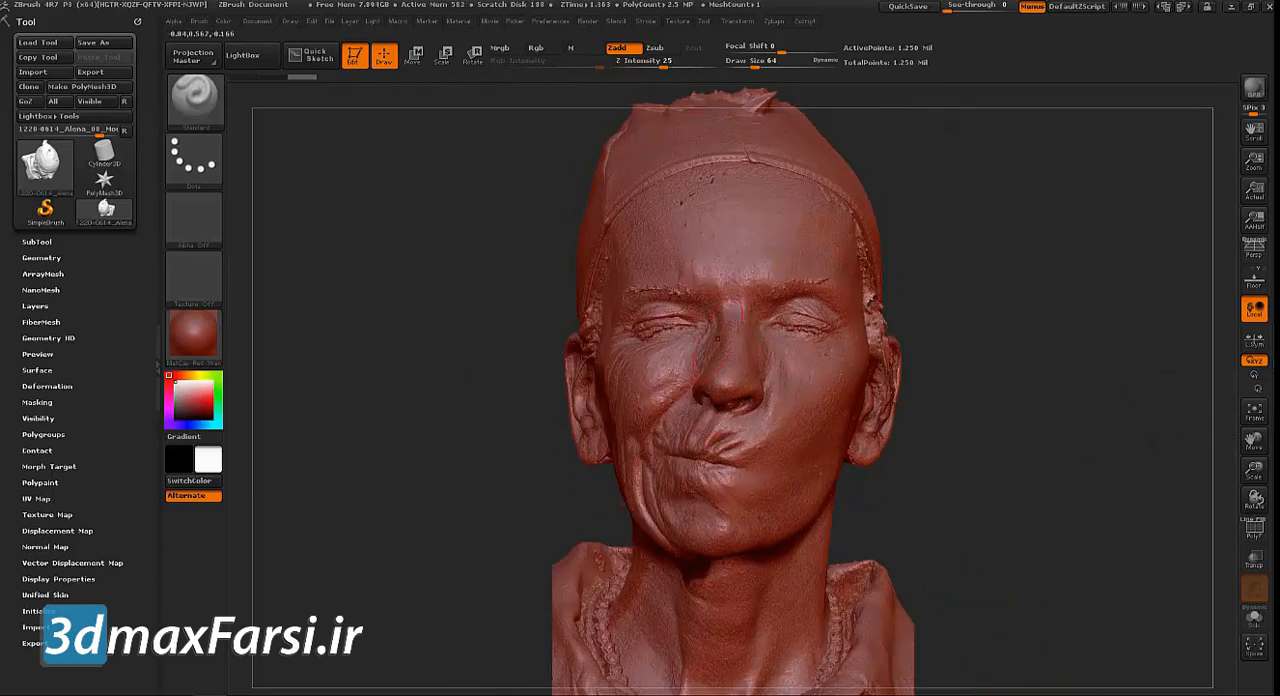
Change the head scan's material to a white zbro_Viewport skin MatCap
{"action": "left_click_drag", "start_coordinate": [395, 360], "coordinate": [250, 335]}
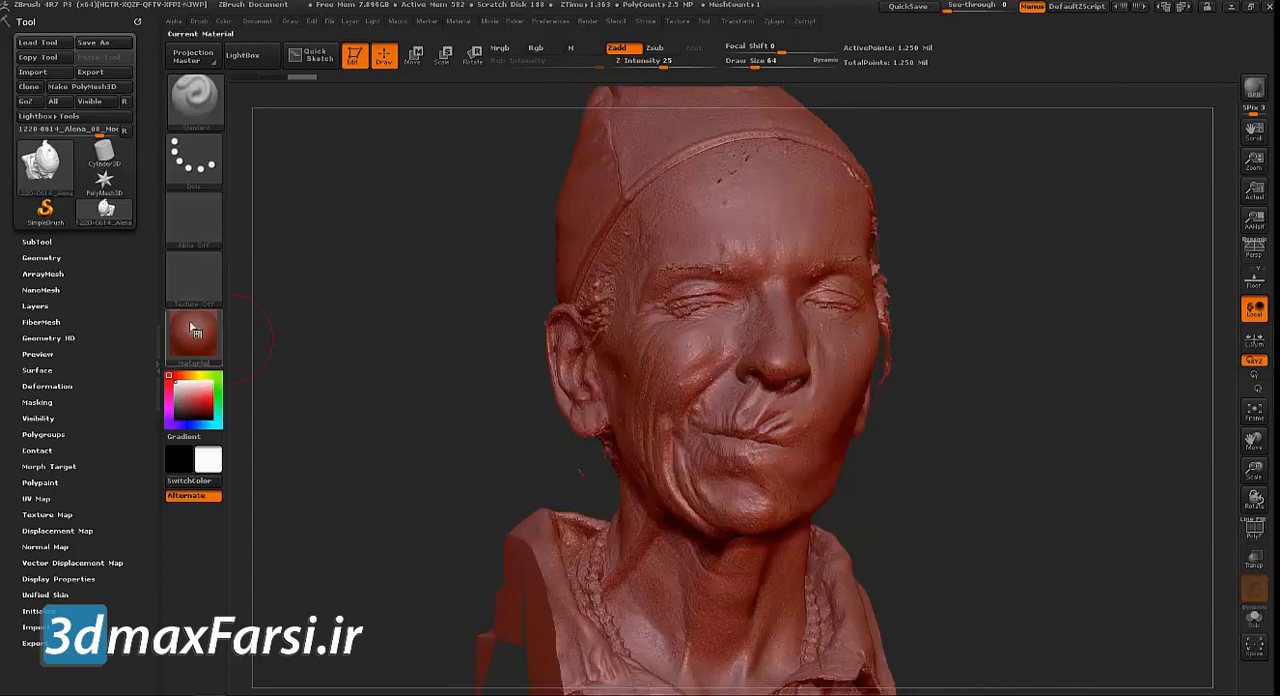
{"action": "left_click", "coordinate": [194, 330]}
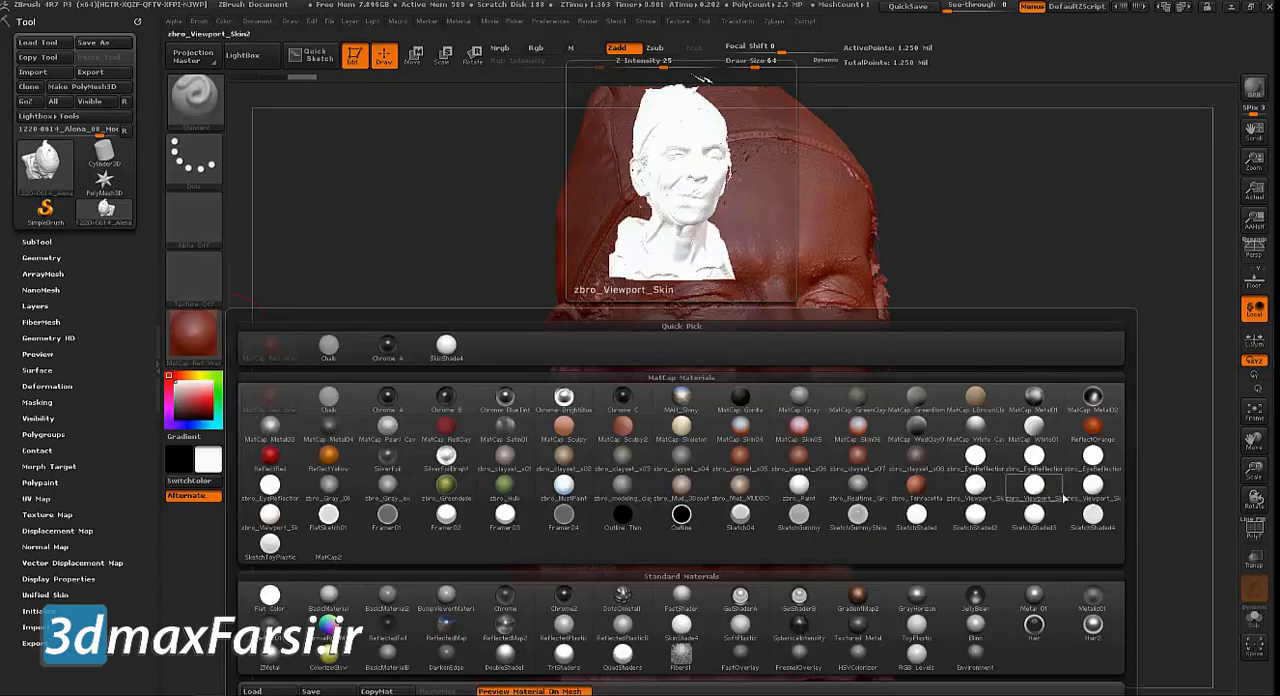
{"action": "left_click", "coordinate": [1080, 490]}
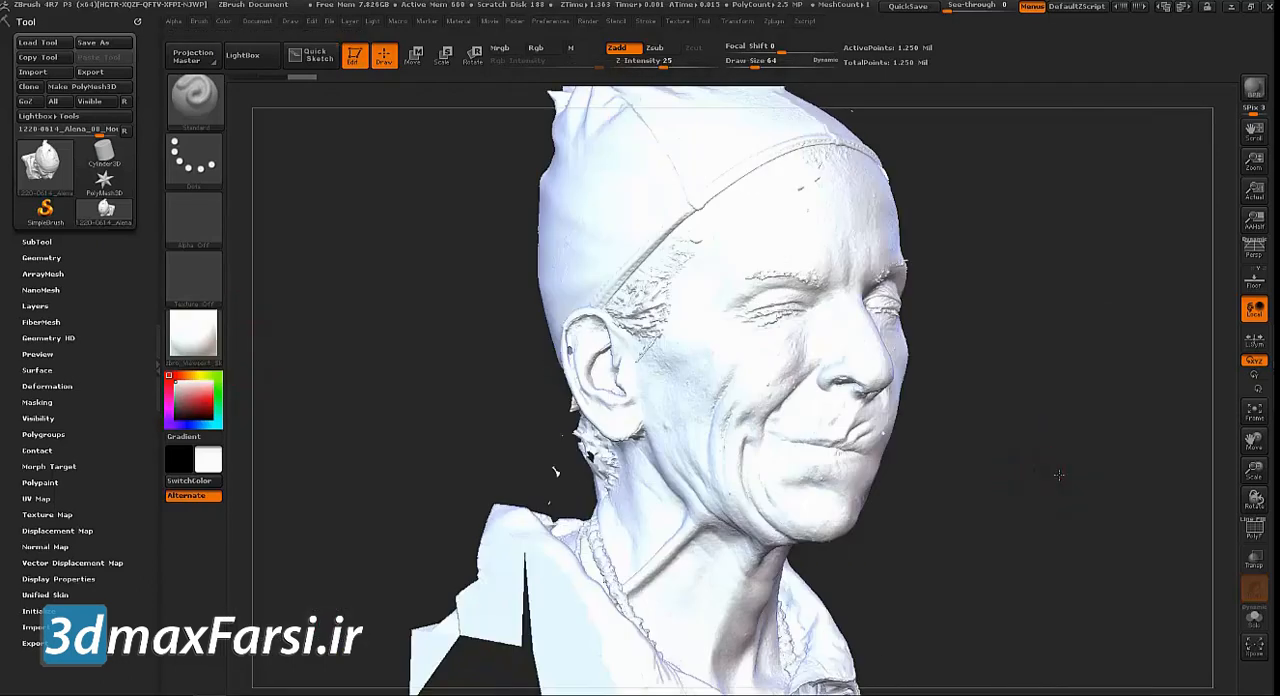
Import the Mouth_Right JPG from the 3DScan folder as a texture
{"action": "left_click", "coordinate": [678, 21]}
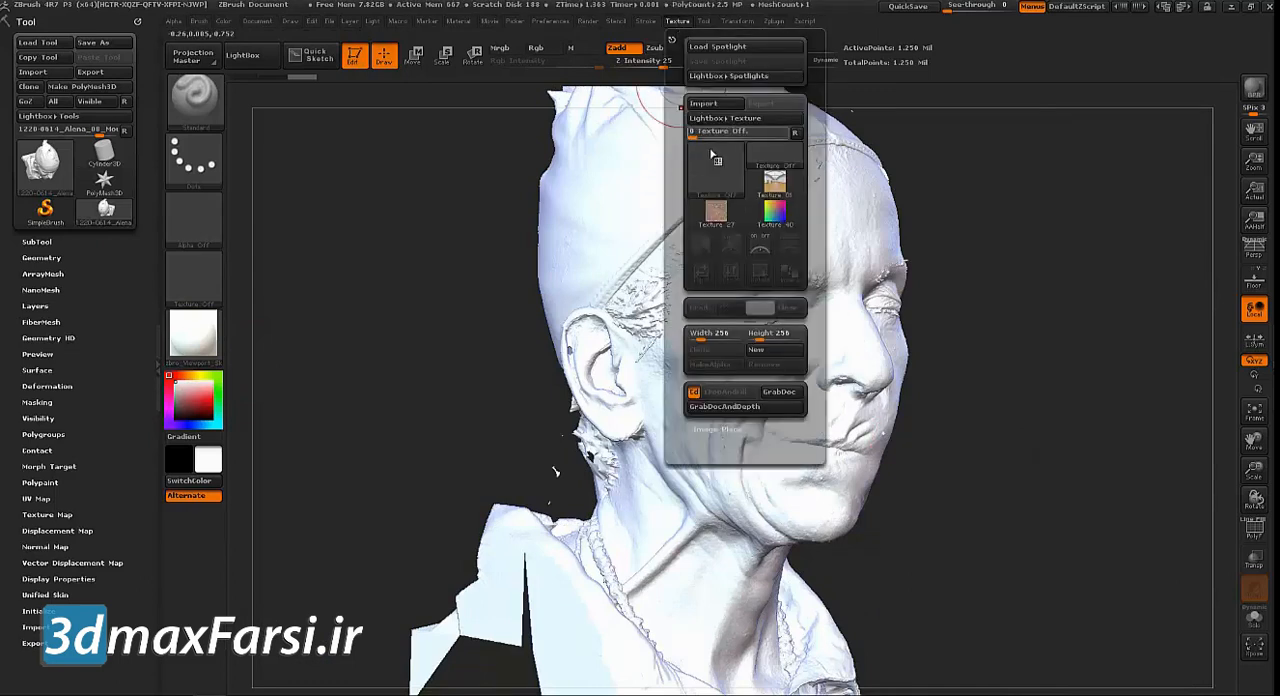
{"action": "left_click", "coordinate": [705, 104]}
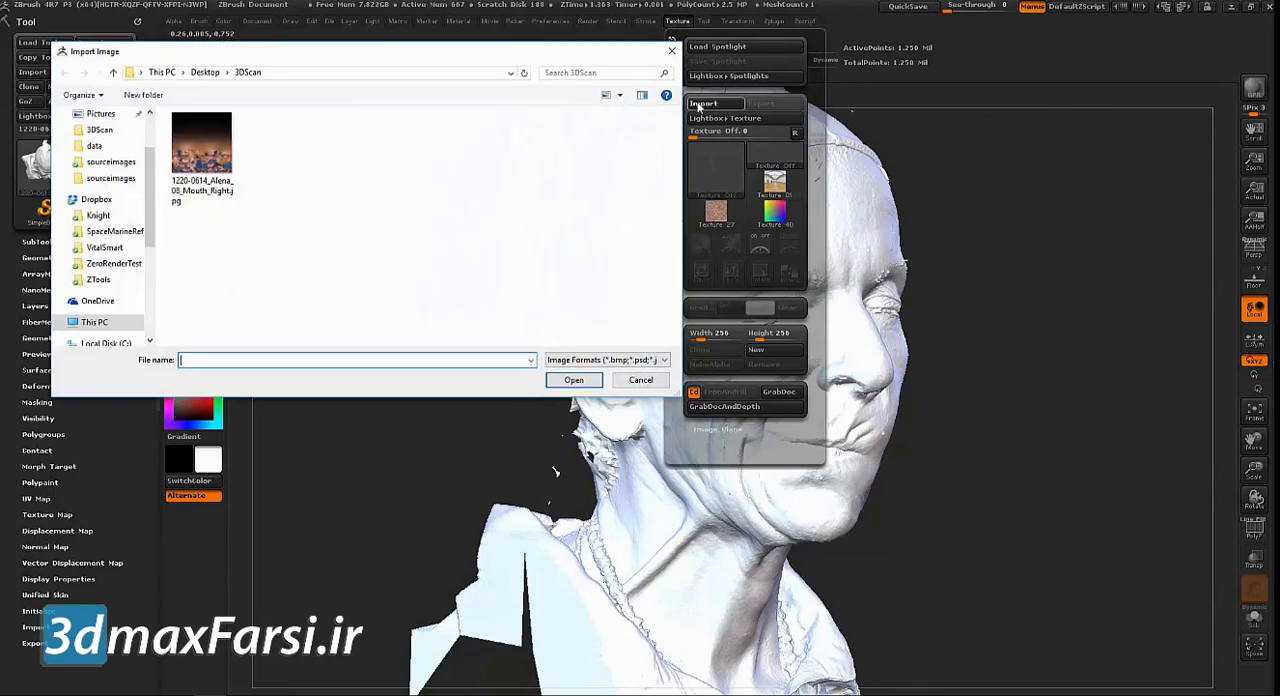
{"action": "double_click", "coordinate": [199, 148]}
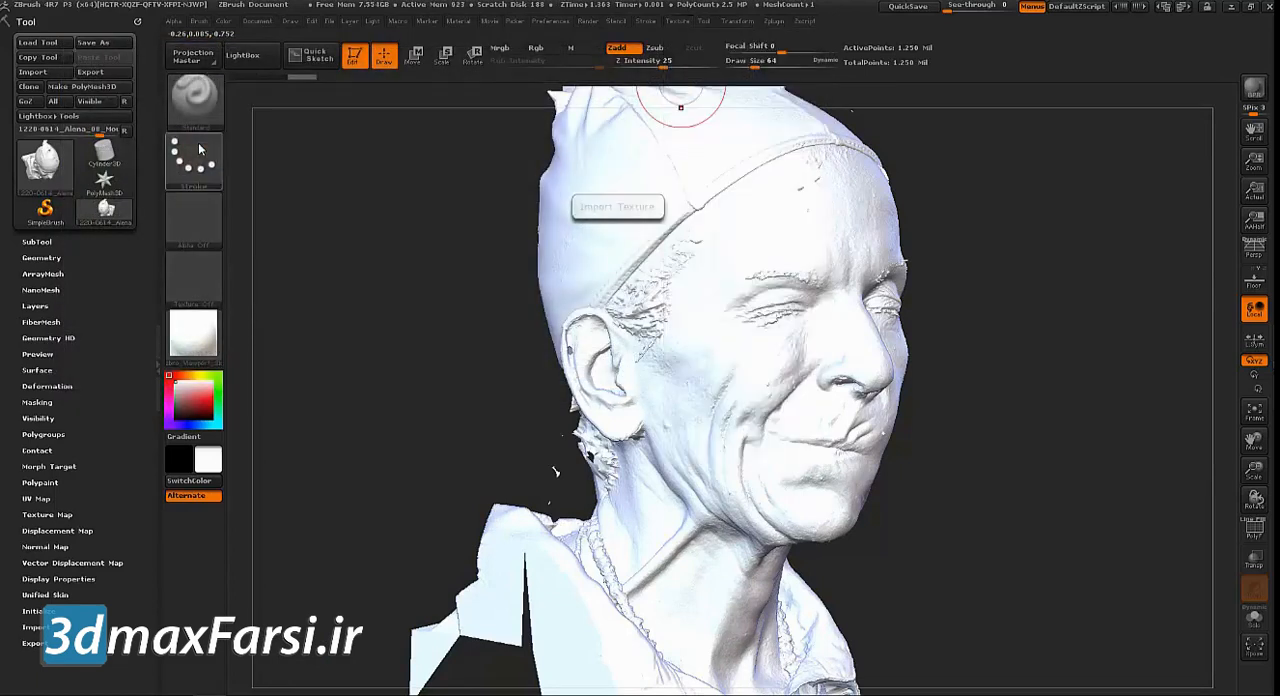
{"action": "left_click", "coordinate": [680, 22]}
{"action": "left_click", "coordinate": [680, 22]}
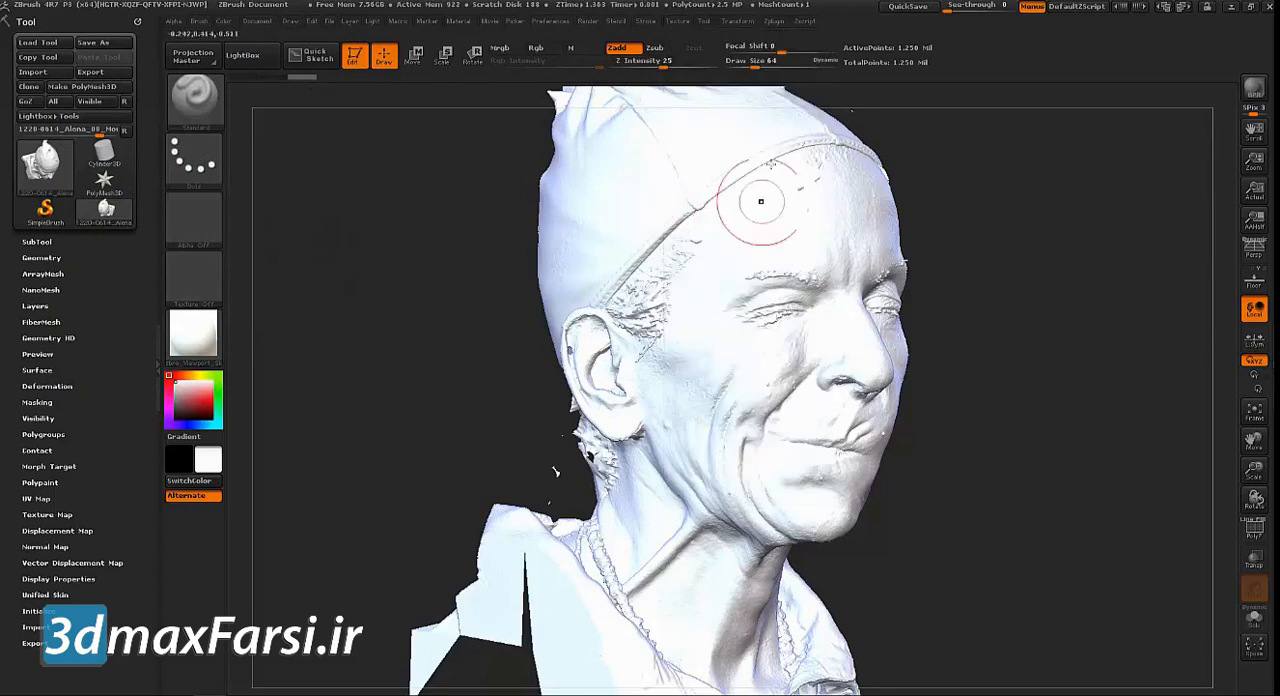
Assign the imported Mouth_Right texture to the head scan's texture map and check how it lines up with the face
{"action": "left_click", "coordinate": [679, 22]}
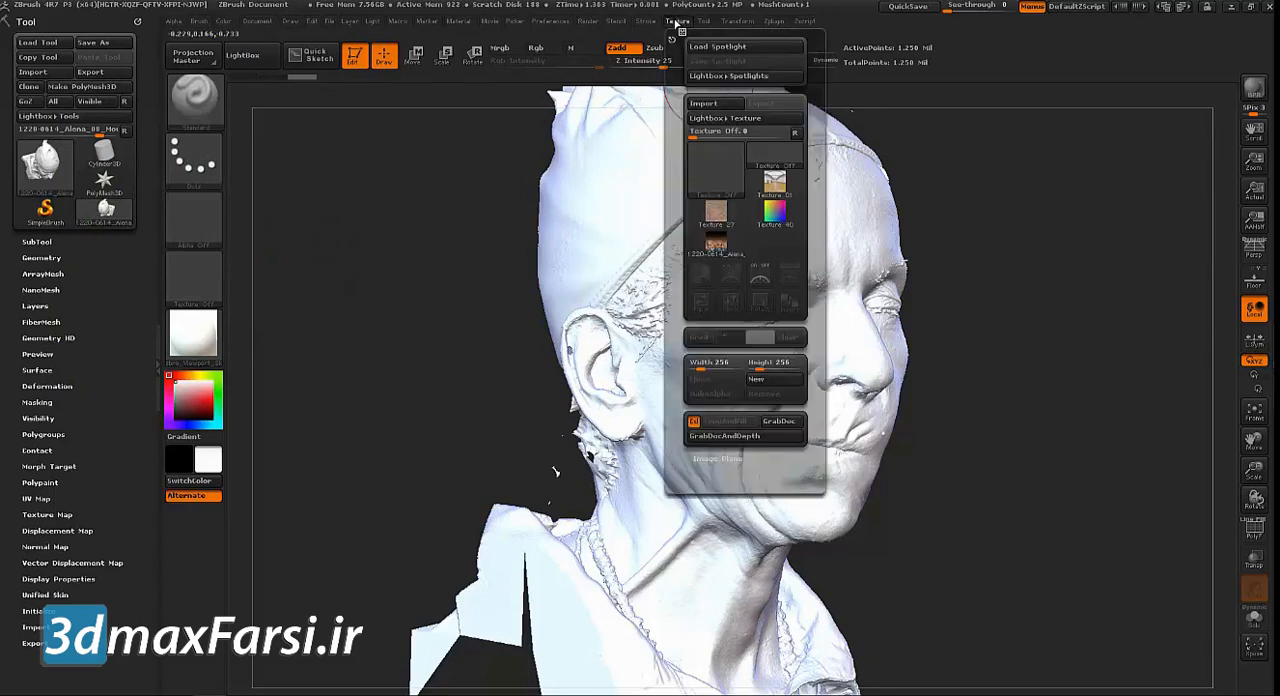
{"action": "left_click", "coordinate": [40, 514]}
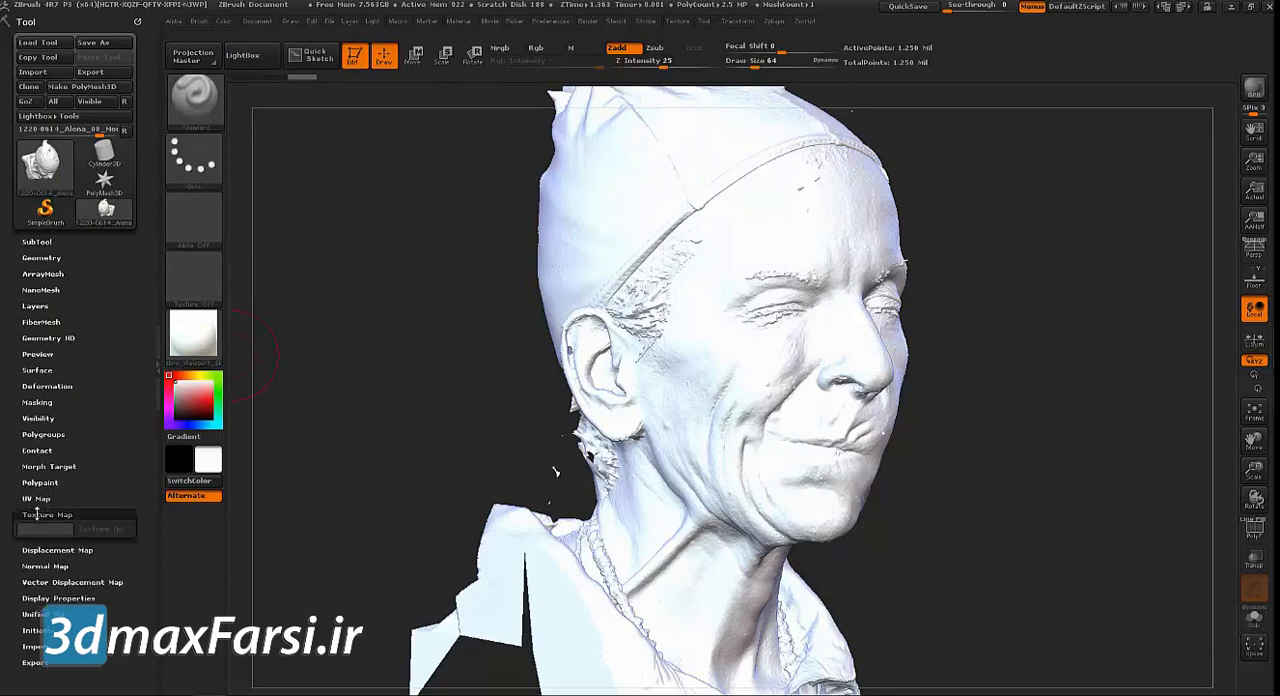
{"action": "left_click", "coordinate": [36, 553]}
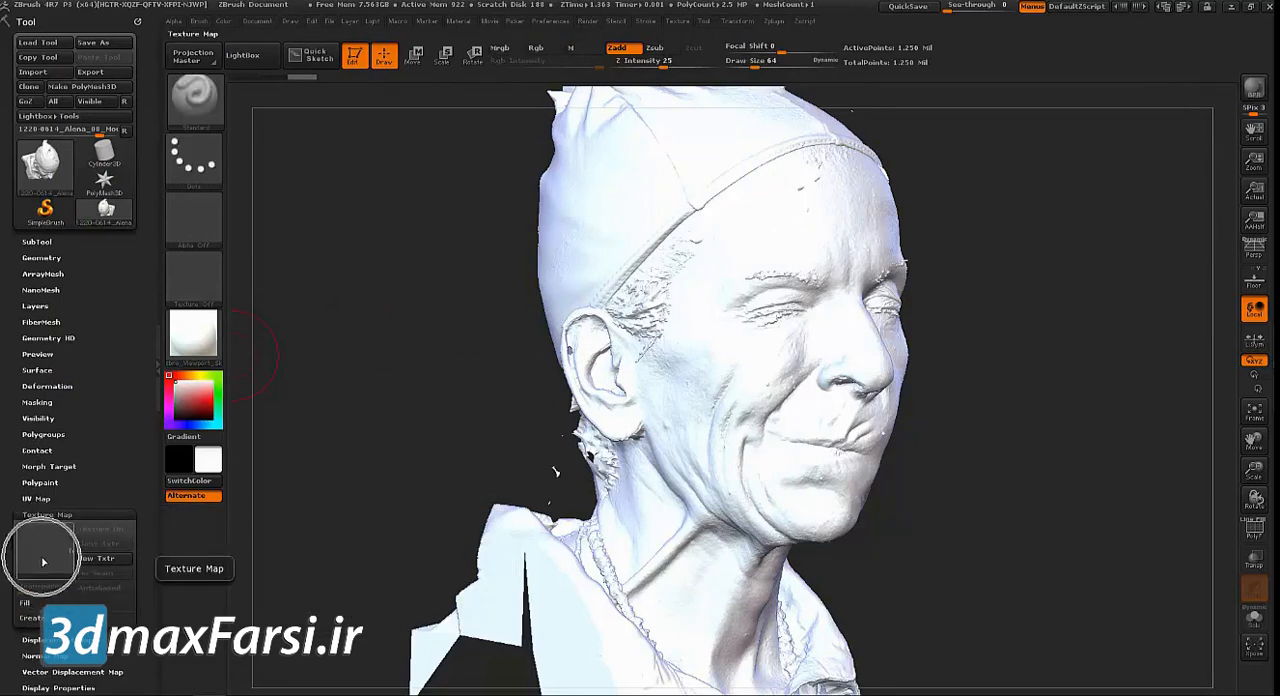
{"action": "left_click", "coordinate": [292, 487]}
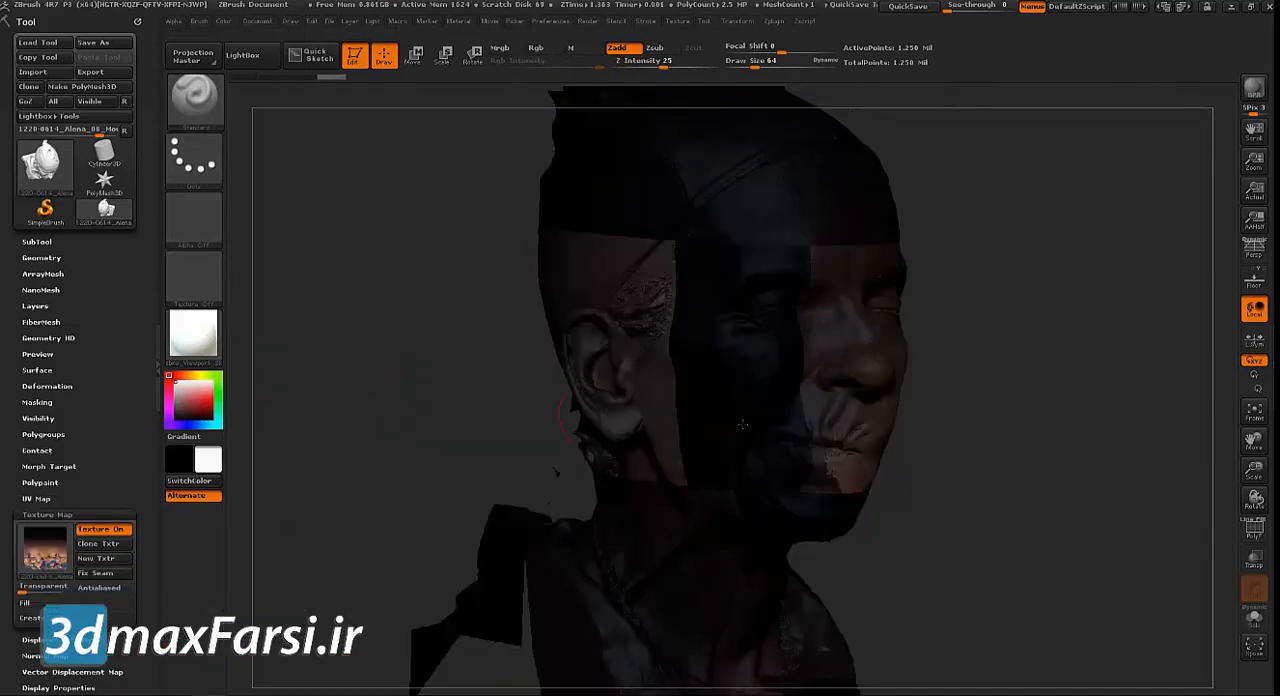
{"action": "left_click_drag", "start_coordinate": [1026, 400], "coordinate": [797, 124]}
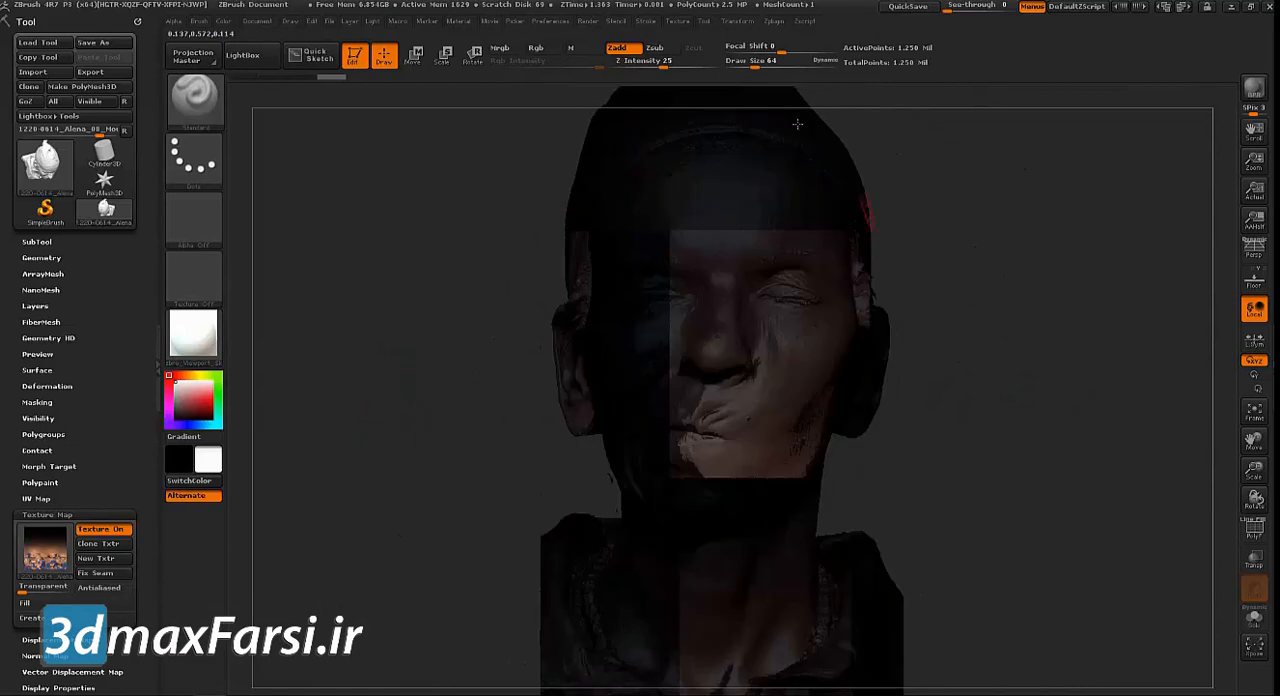
Flip the Mouth_Right texture vertically, reassign the flipped version to the head scan's texture map, and check the face
{"action": "left_click", "coordinate": [677, 21]}
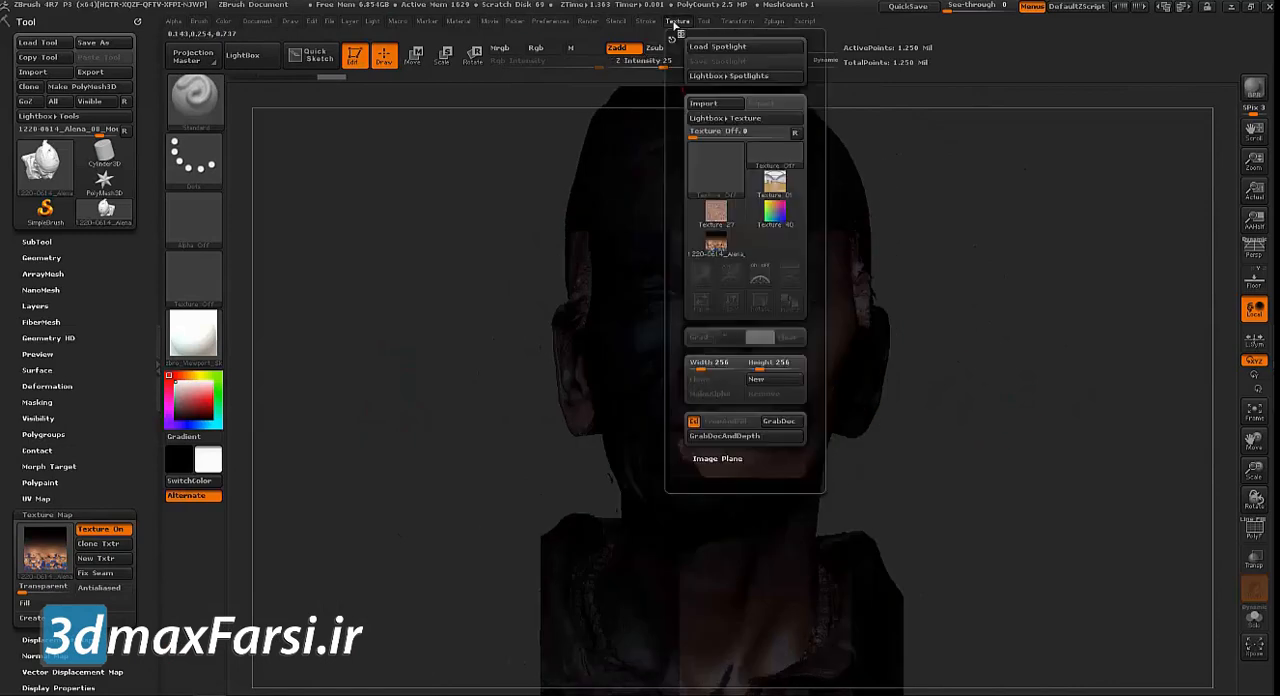
{"action": "left_click", "coordinate": [716, 247]}
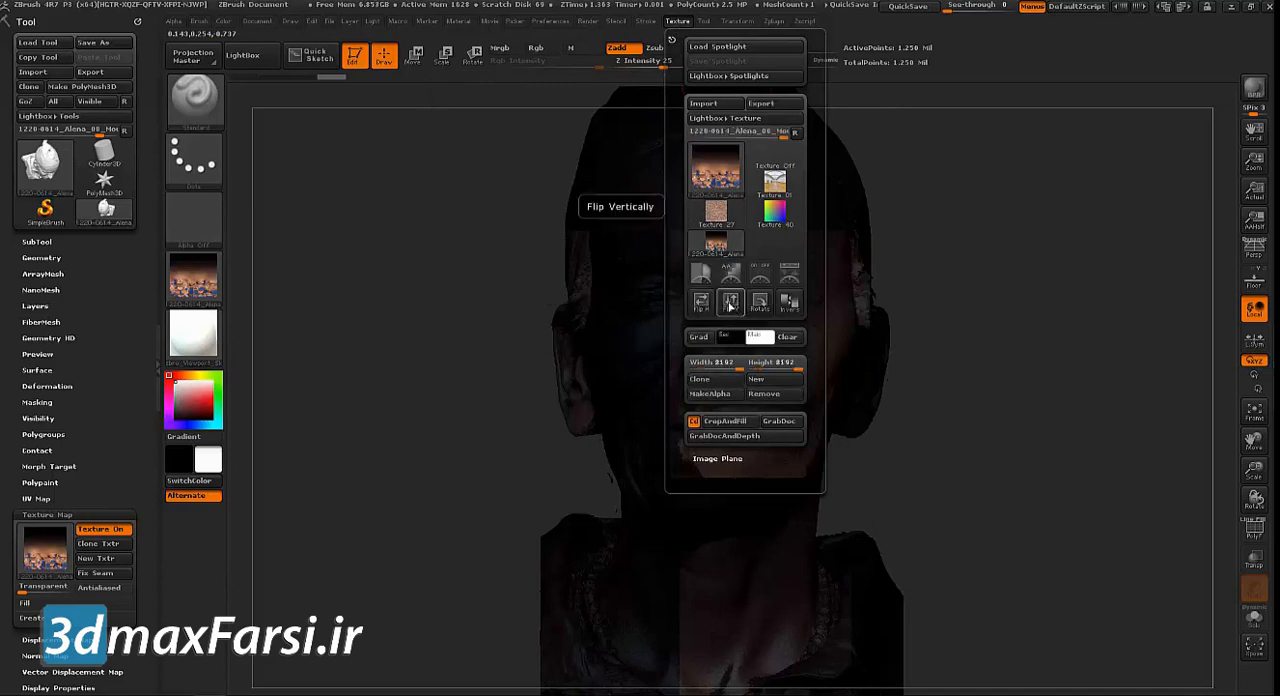
{"action": "left_click", "coordinate": [730, 305]}
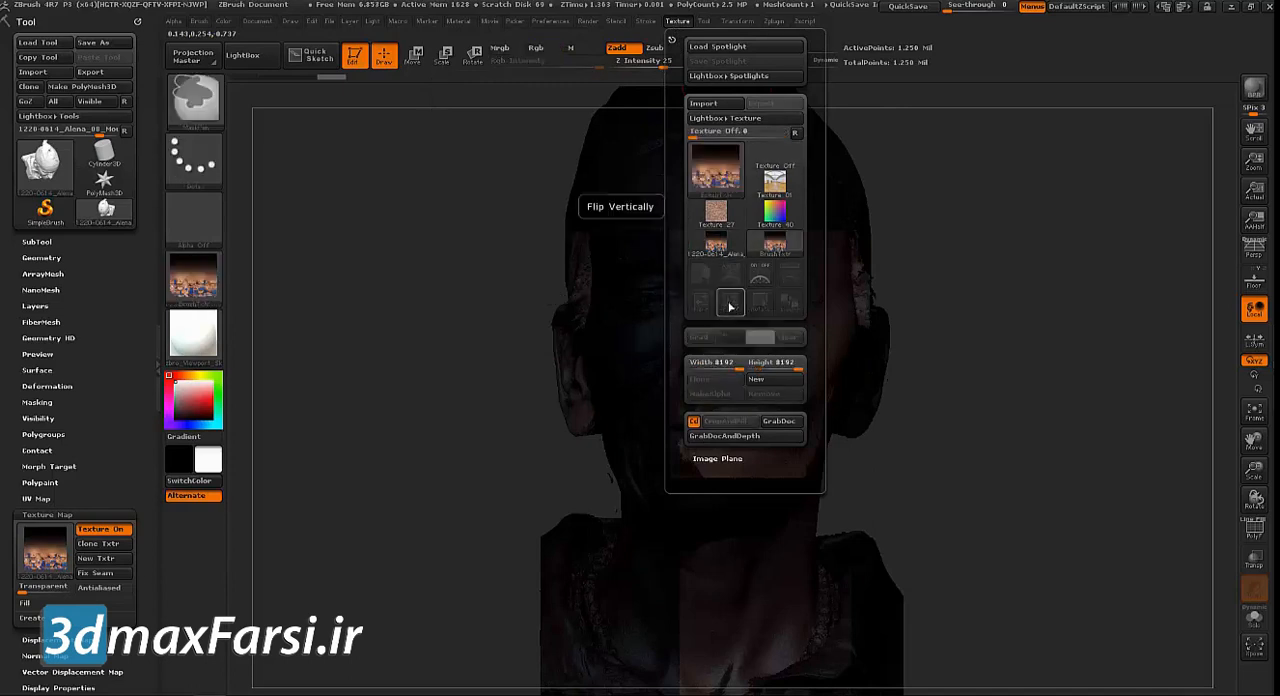
{"action": "left_click", "coordinate": [47, 553]}
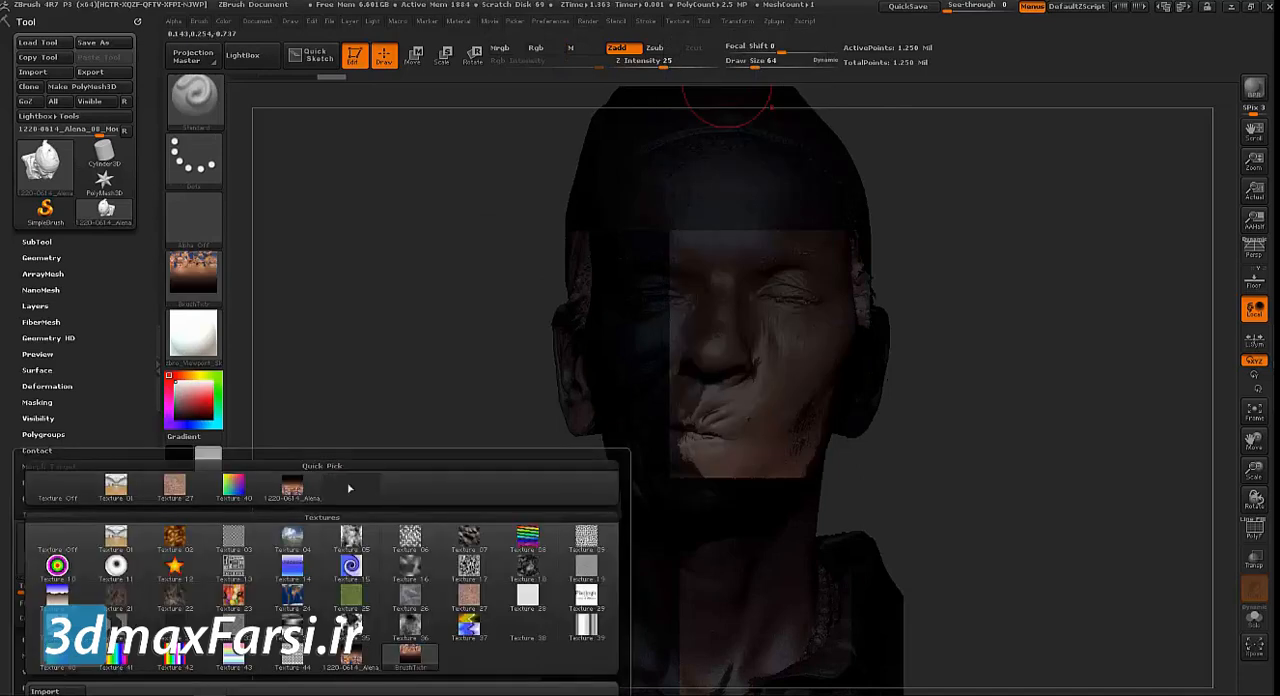
{"action": "left_click_drag", "start_coordinate": [340, 397], "coordinate": [390, 262]}
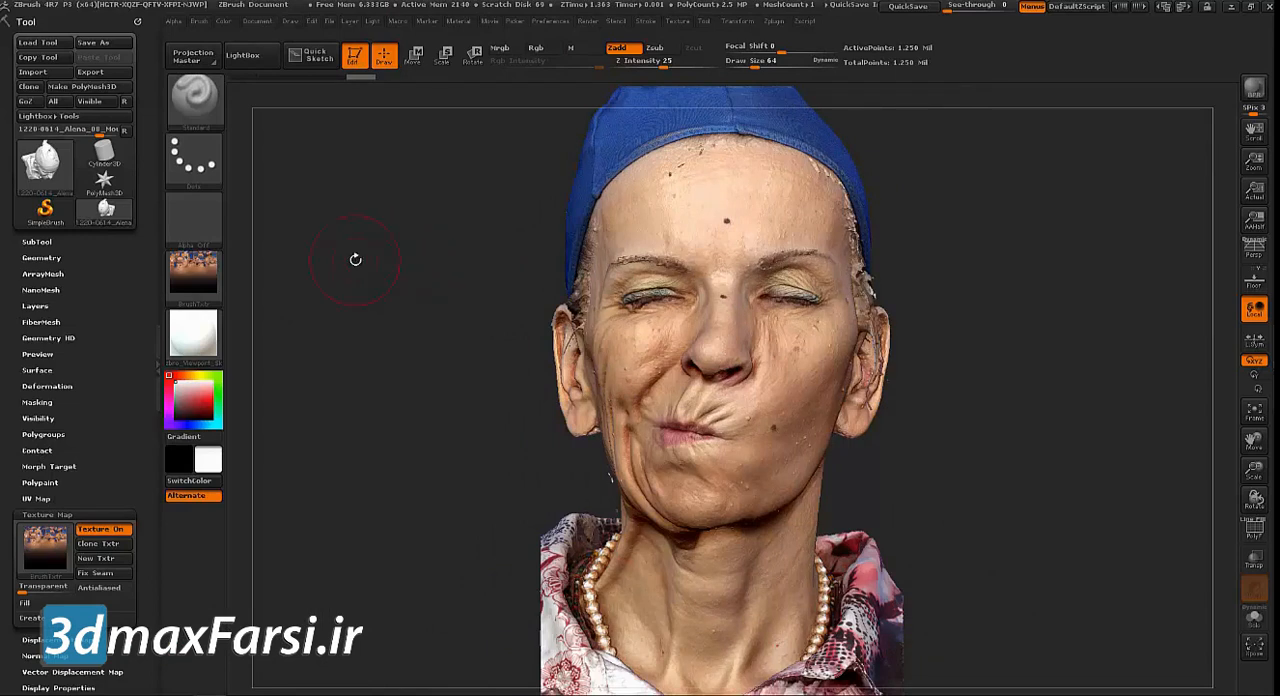
{"action": "left_click_drag", "start_coordinate": [356, 260], "coordinate": [384, 263]}
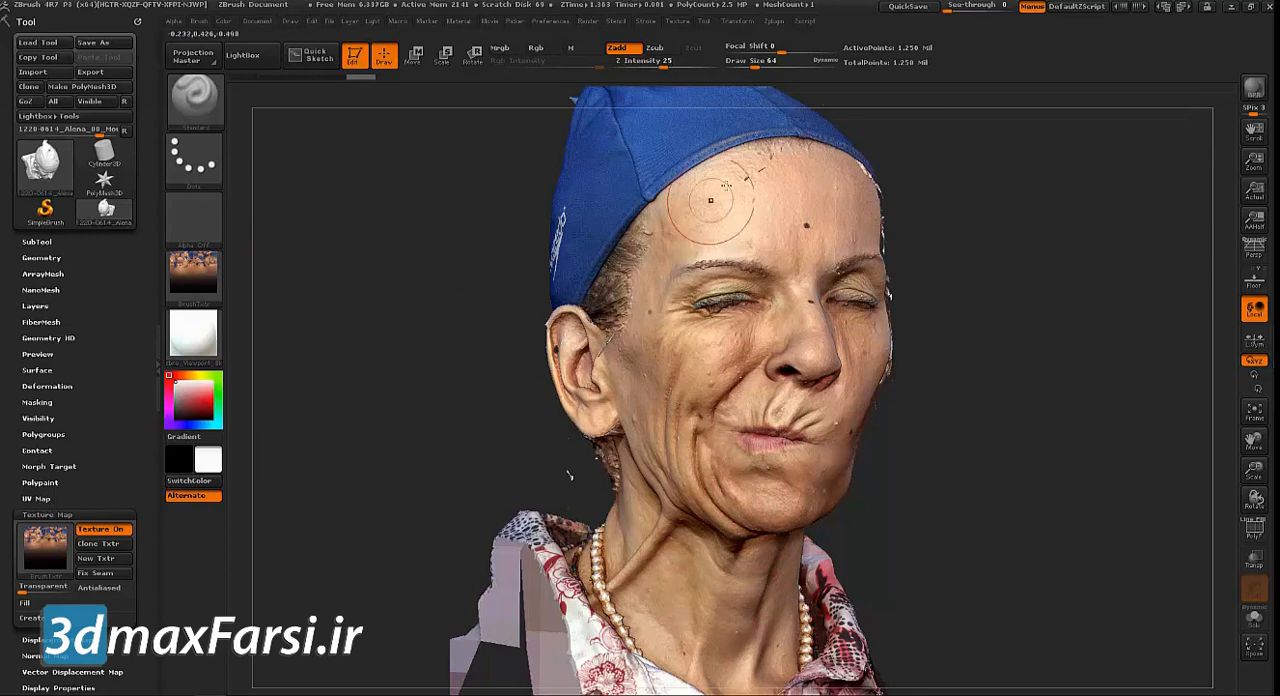
Duplicate the textured head scan subtool and rename the copy with the scanned model's first name followed by "-Scan"
{"action": "left_click", "coordinate": [37, 242]}
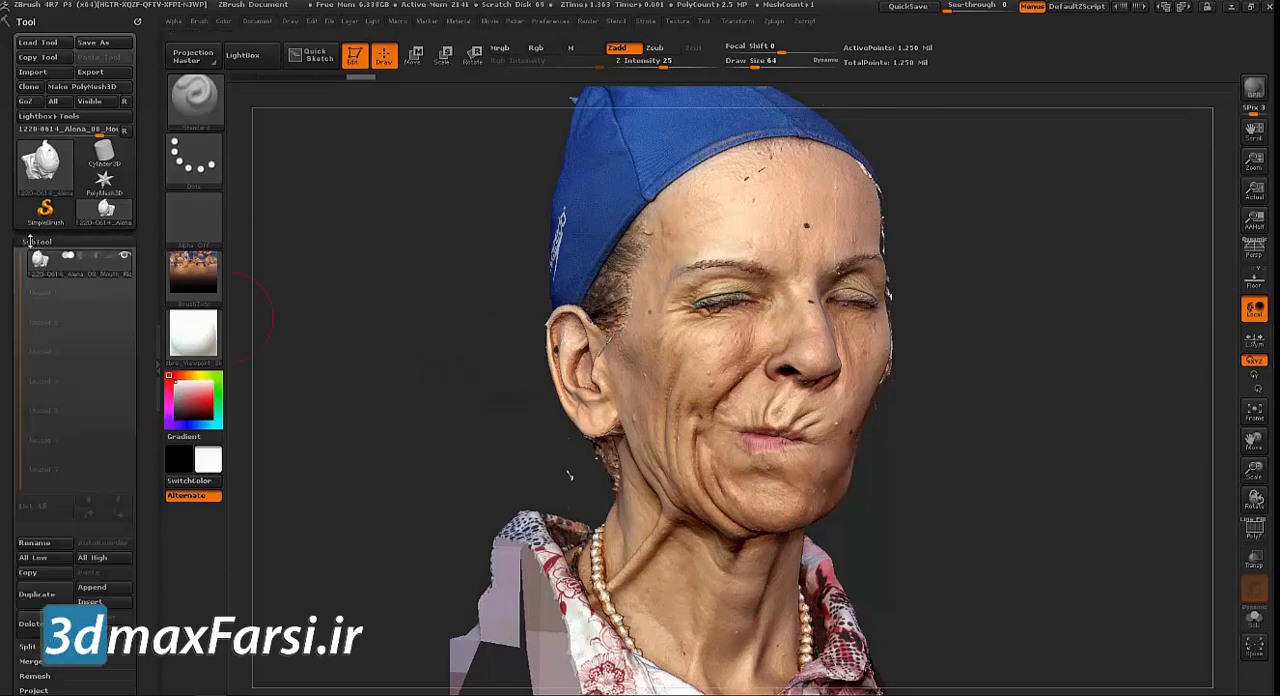
{"action": "left_click", "coordinate": [37, 595]}
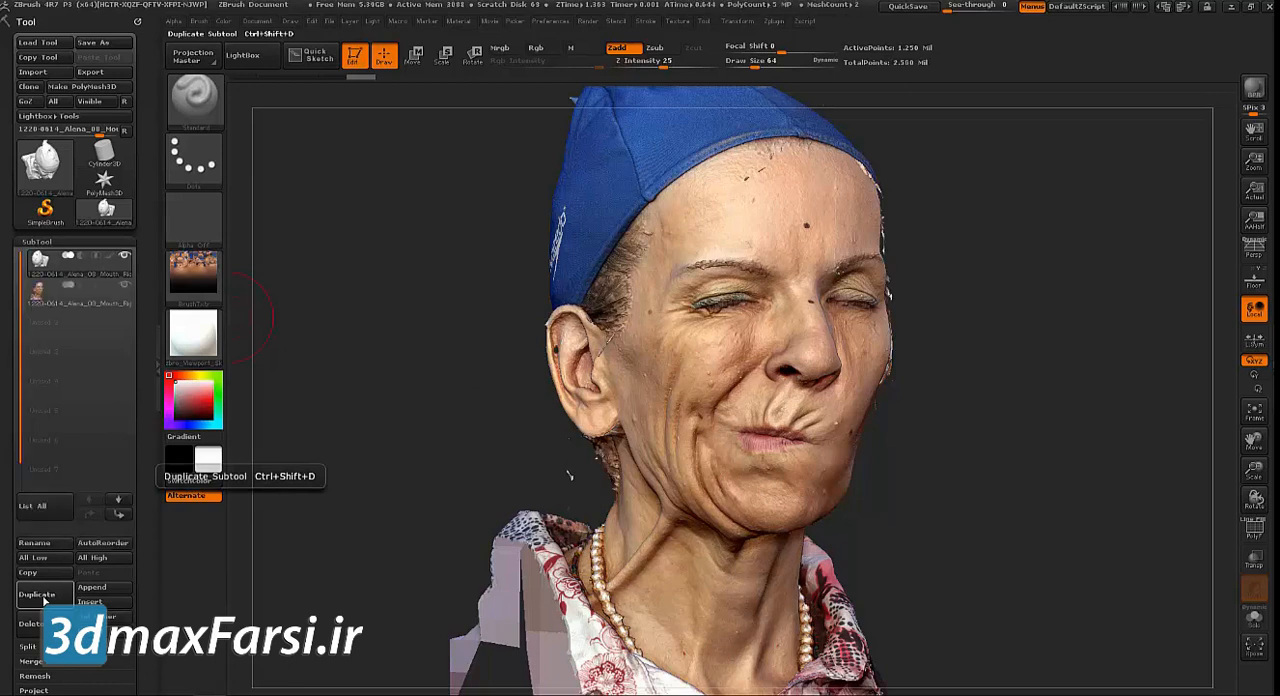
{"action": "mouse_move", "coordinate": [122, 296]}
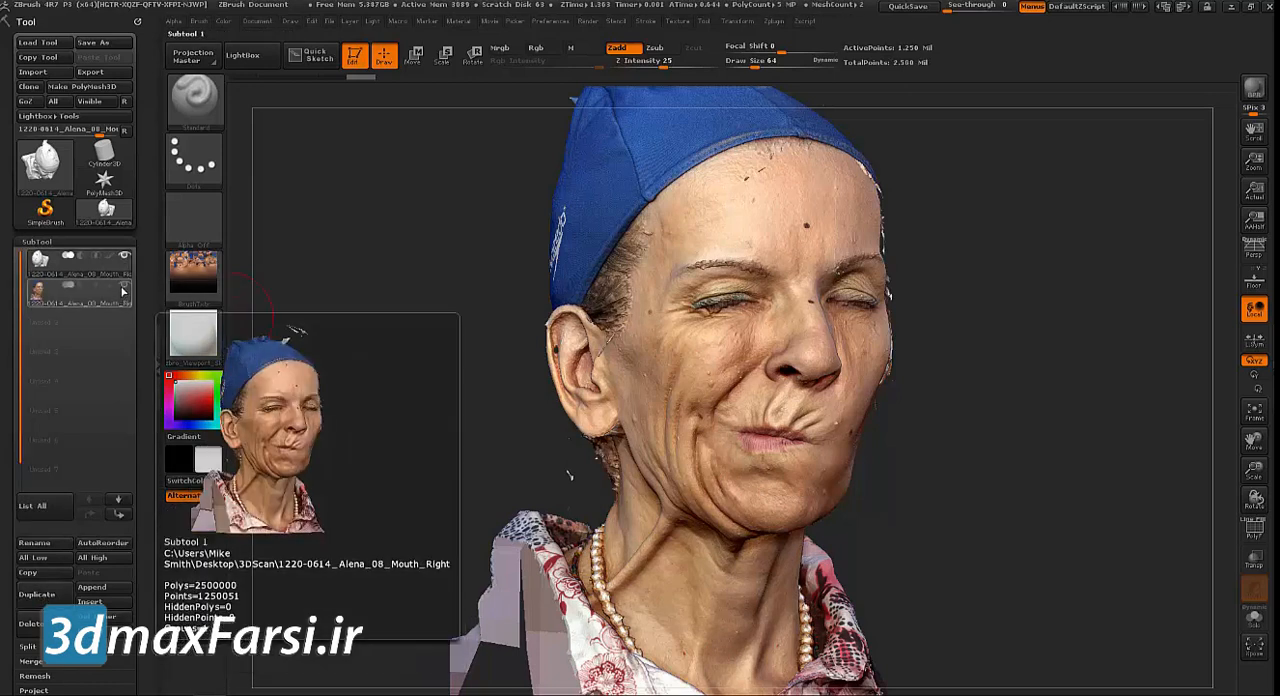
{"action": "left_click", "coordinate": [99, 301]}
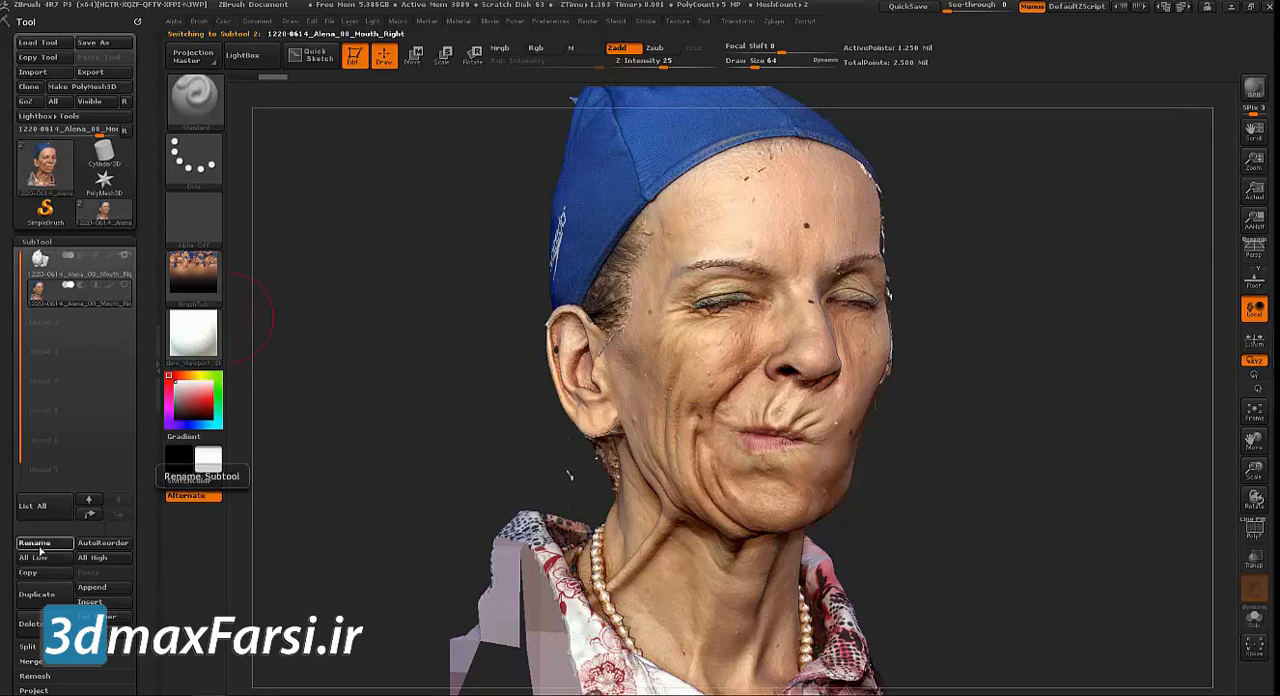
{"action": "left_click", "coordinate": [40, 546]}
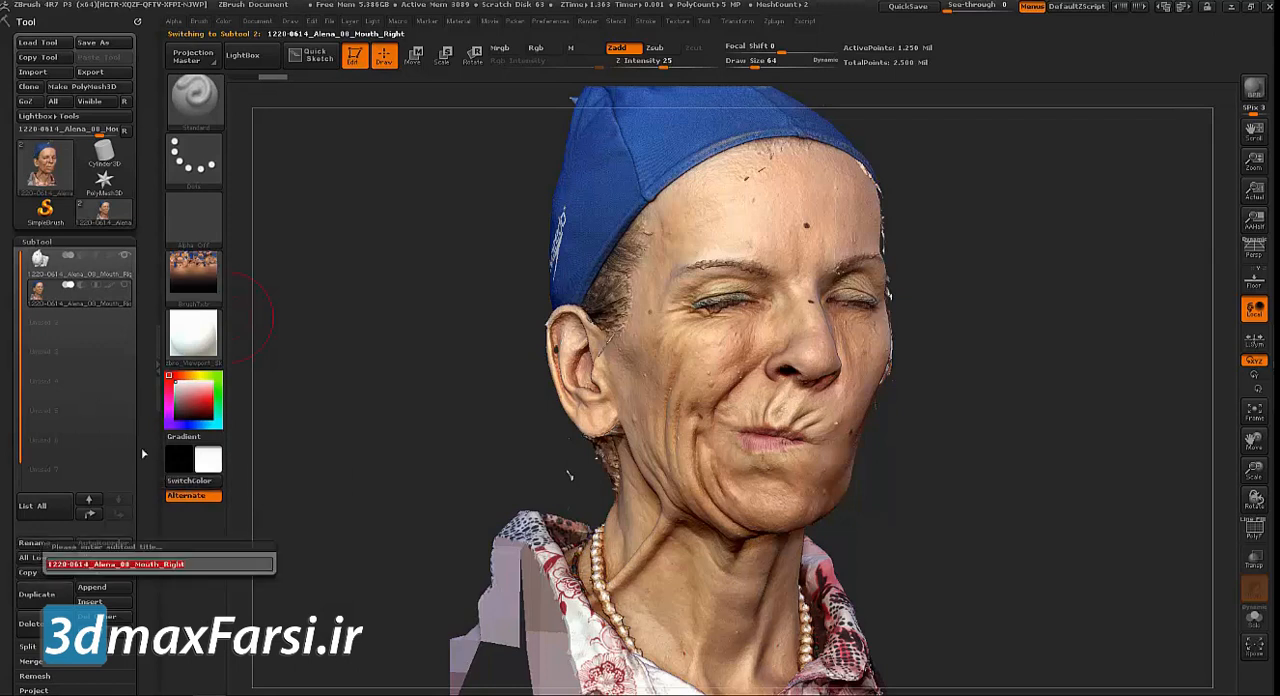
{"action": "type", "text": "Alena"}
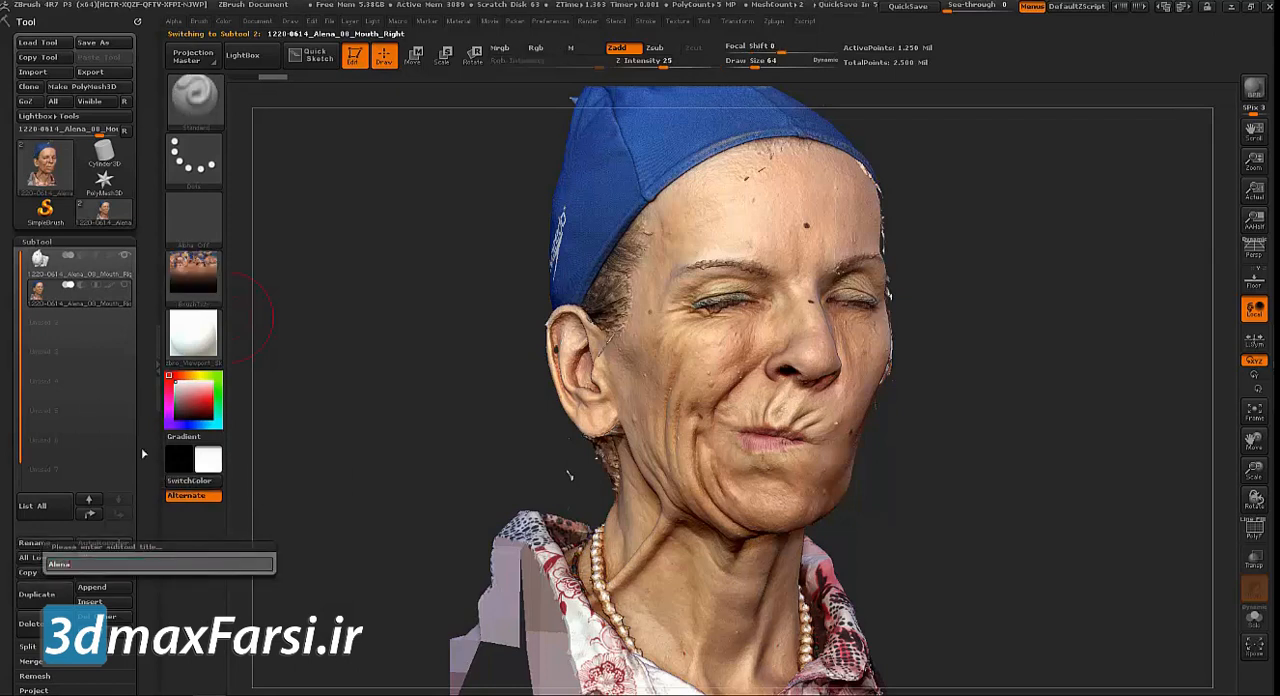
{"action": "key", "text": "shift"}
{"action": "type", "text": "a-Scan"}
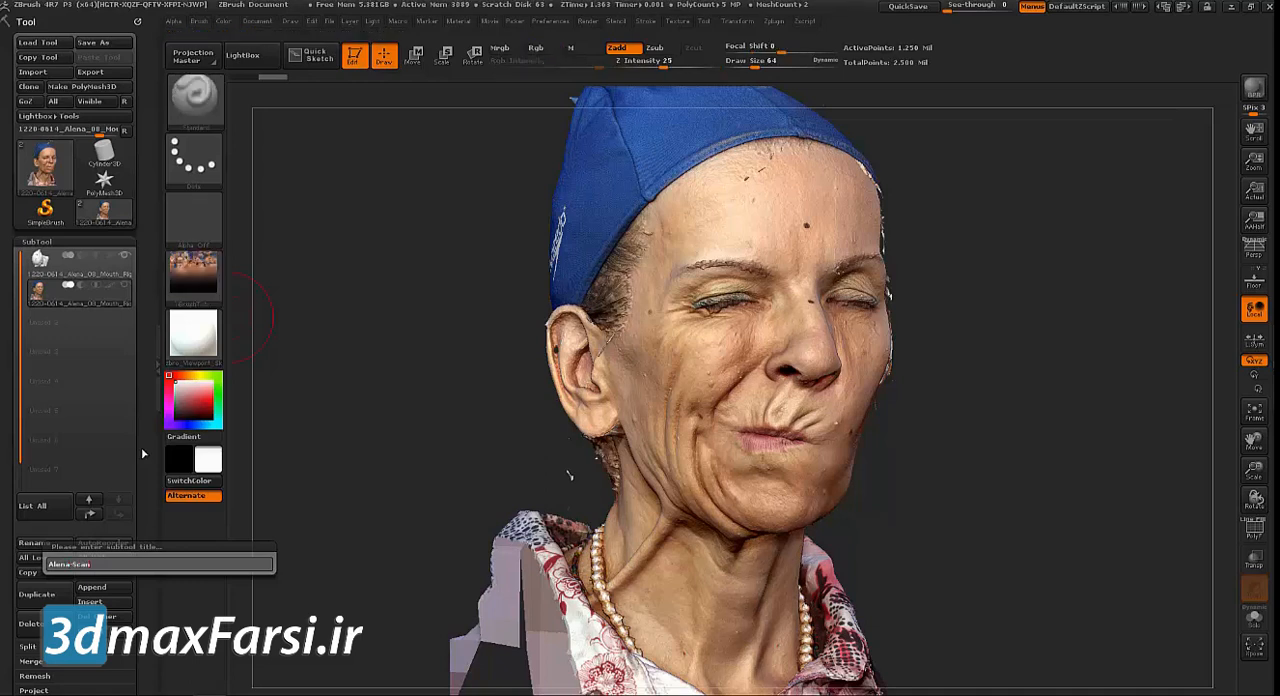
{"action": "key", "text": "Return"}
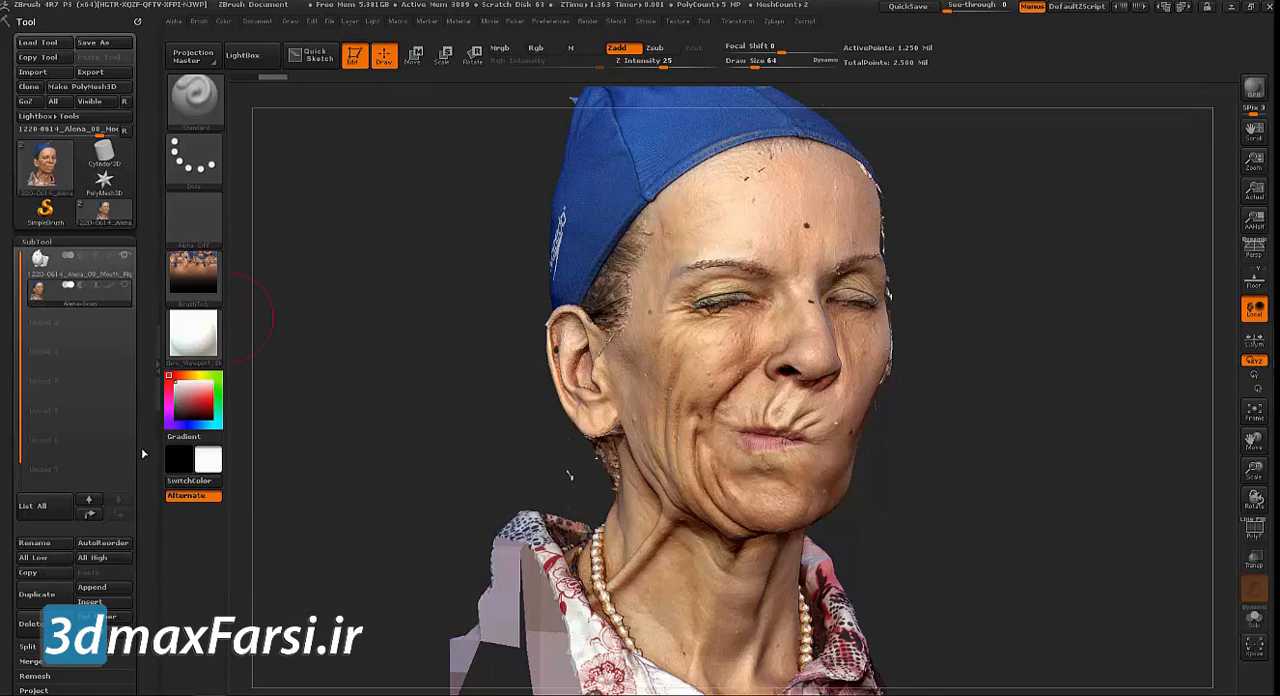
Make the original head scan the active subtool and hide the renamed duplicate
{"action": "left_click", "coordinate": [85, 272]}
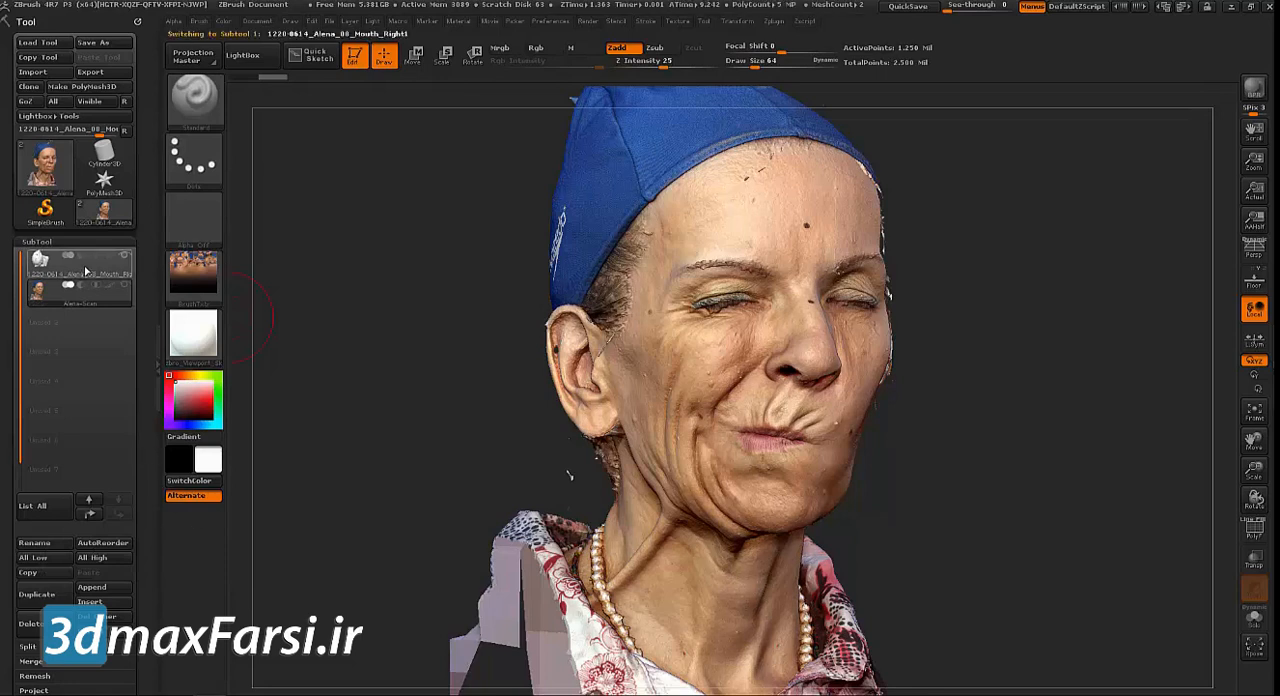
{"action": "key", "text": "ctrl"}
{"action": "key", "text": "ctrl"}
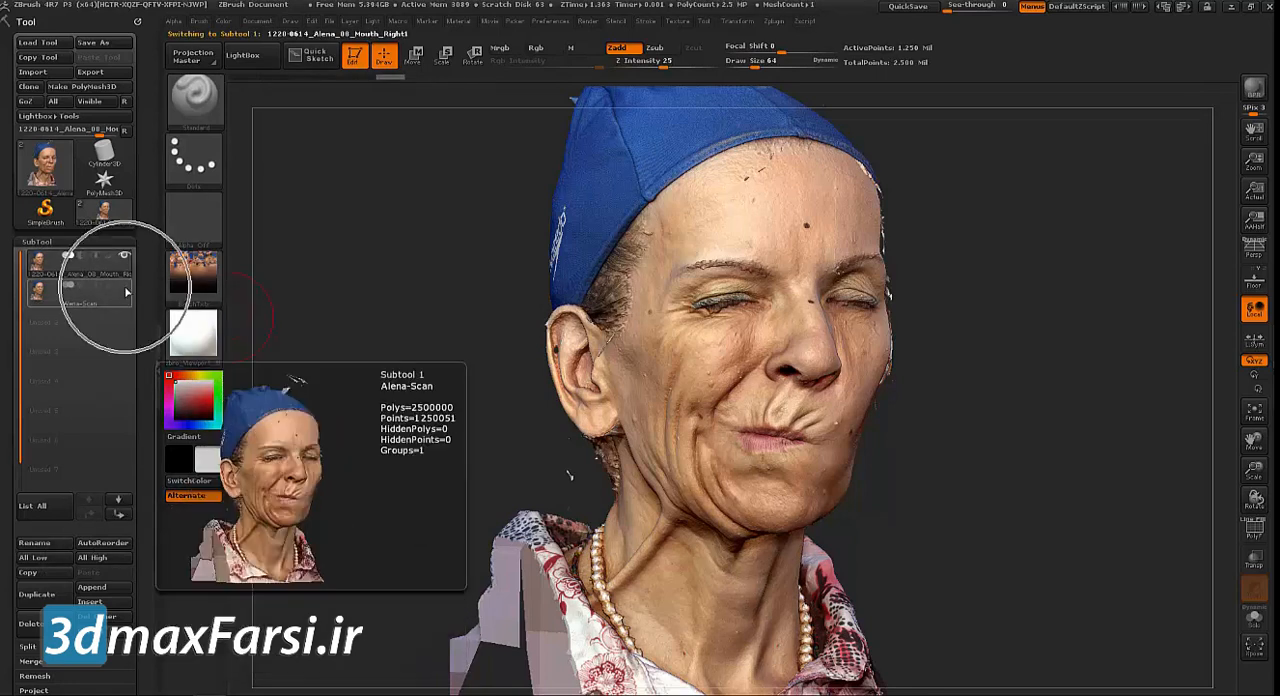
{"action": "mouse_move", "coordinate": [125, 257]}
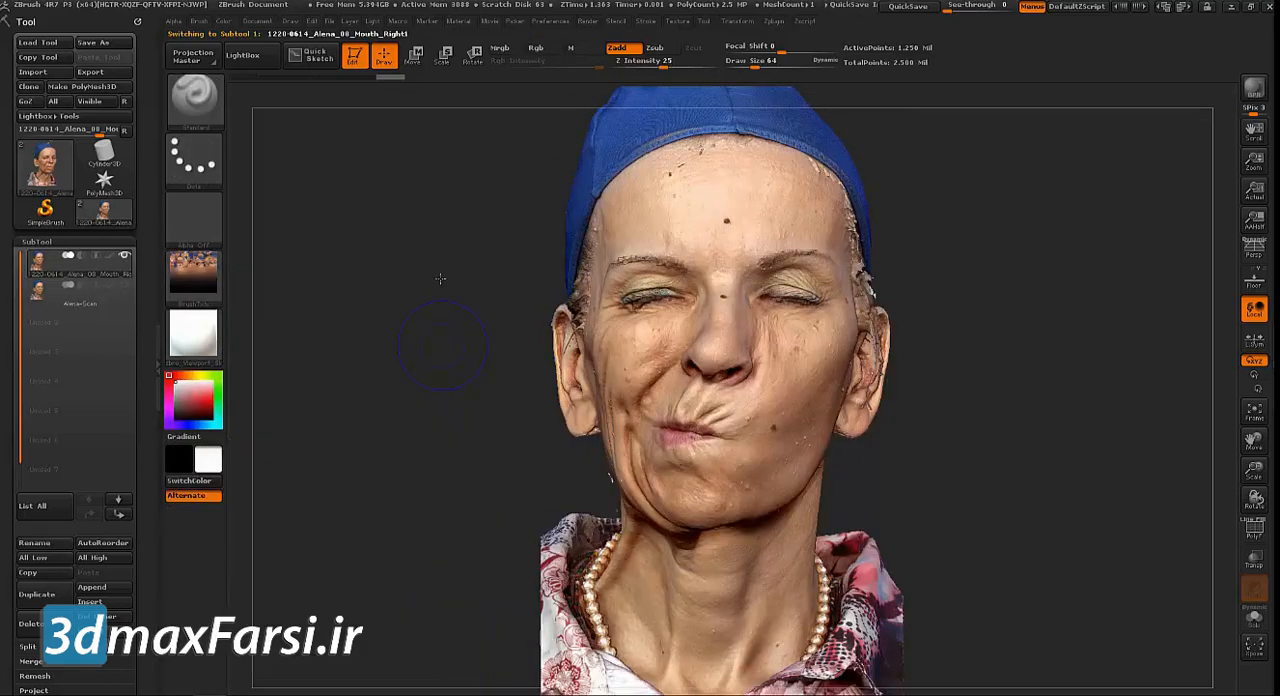
{"action": "left_click_drag", "start_coordinate": [337, 322], "coordinate": [440, 372]}
Remove the texture from the original head scan's texture map by setting it to Texture Off
{"action": "scroll", "coordinate": [141, 414], "scroll_direction": "down", "scroll_amount": 5}
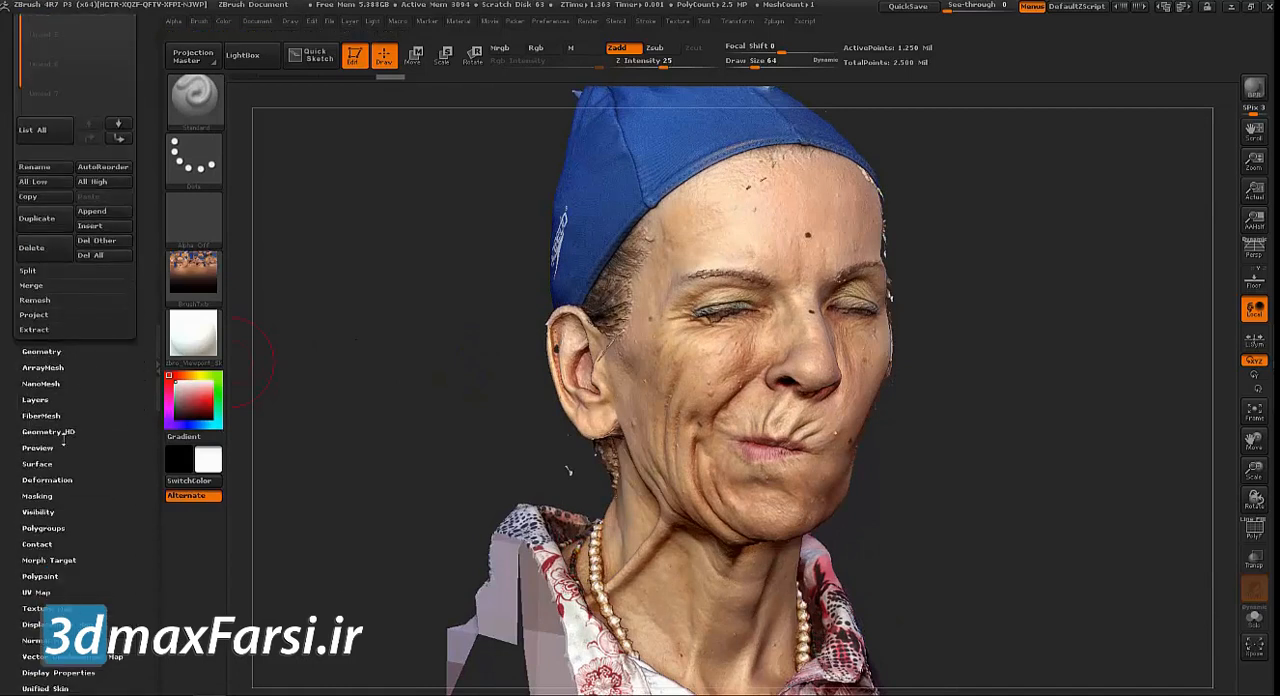
{"action": "left_click", "coordinate": [36, 608]}
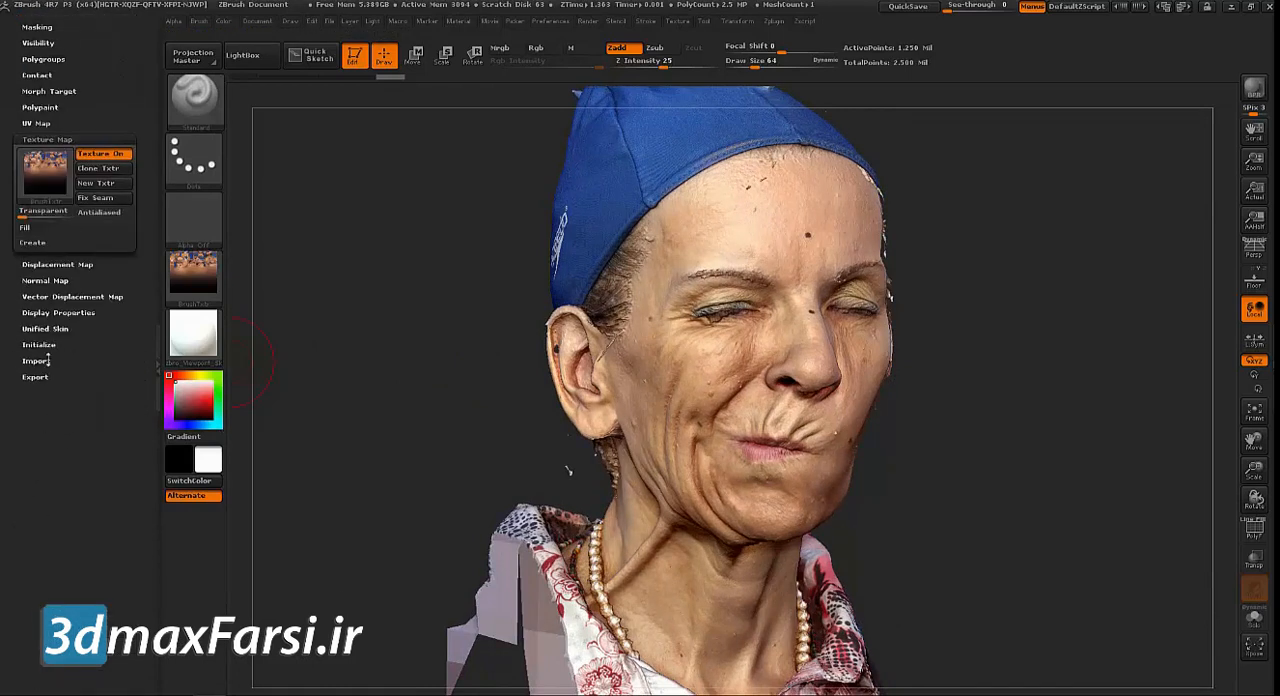
{"action": "left_click", "coordinate": [46, 191]}
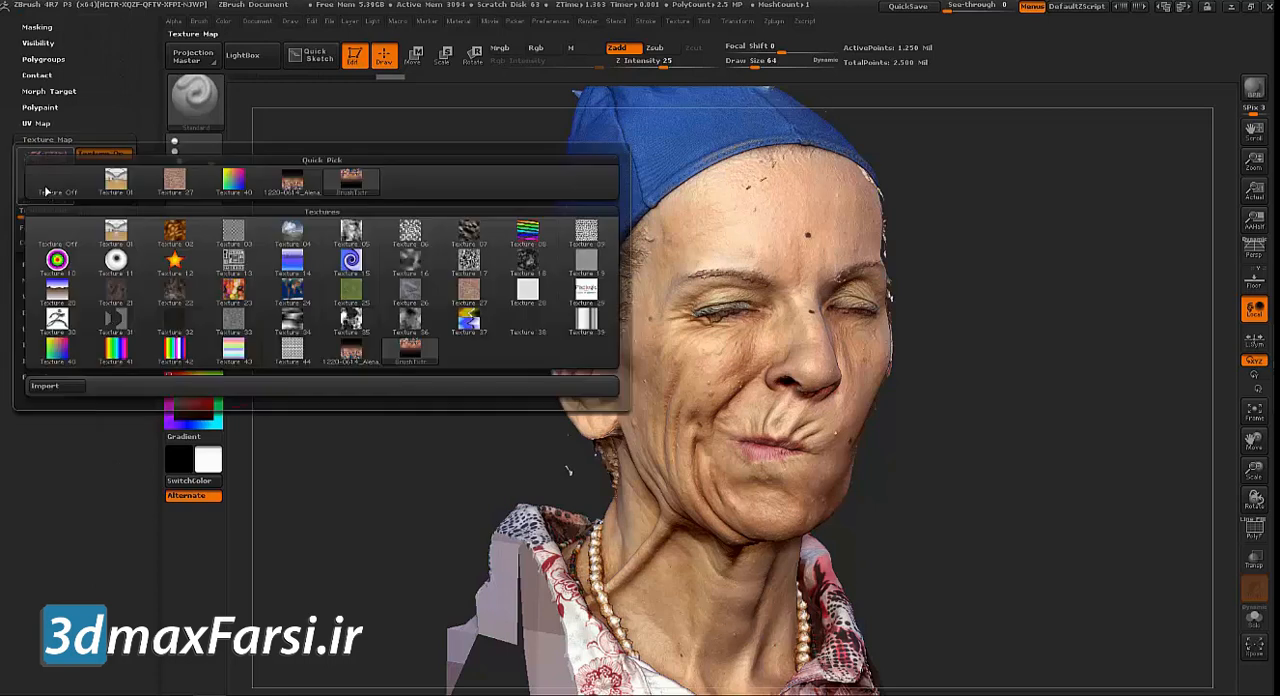
{"action": "left_click", "coordinate": [47, 180]}
Change the head scan's material to the green zbro_Hulk MatCap
{"action": "left_click_drag", "start_coordinate": [333, 410], "coordinate": [352, 428]}
{"action": "left_click", "coordinate": [190, 338]}
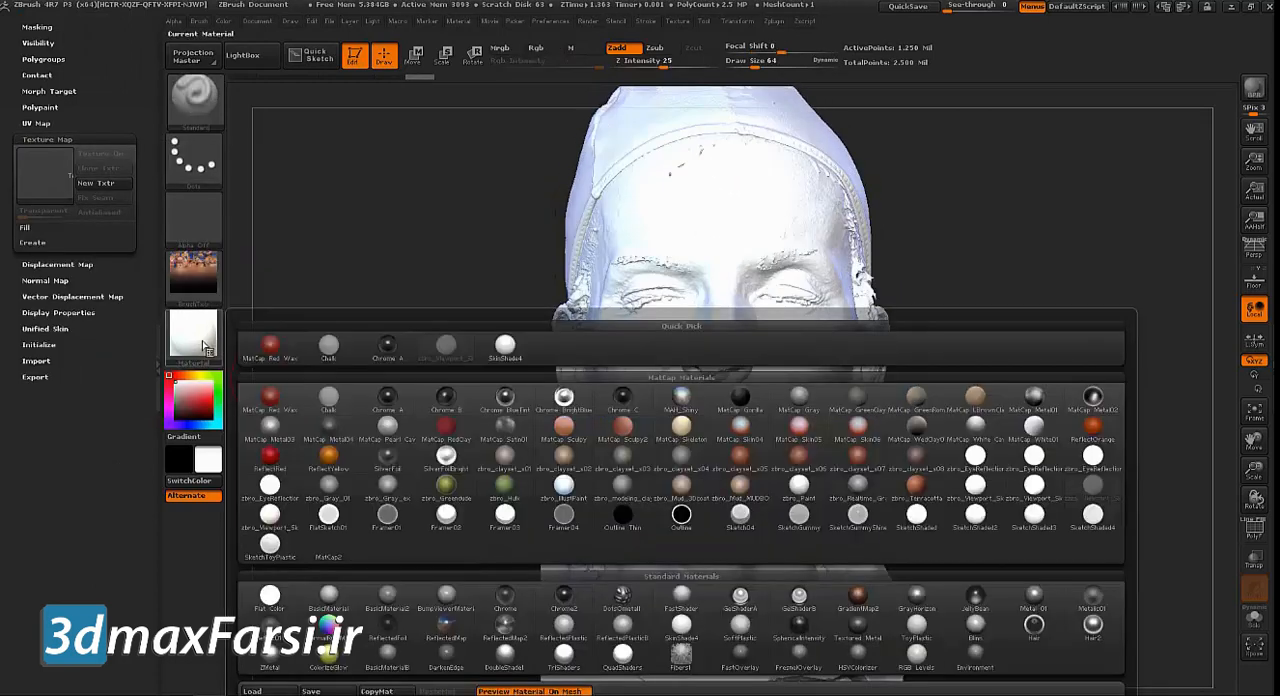
{"action": "left_click", "coordinate": [505, 495]}
{"action": "mouse_move", "coordinate": [440, 360]}
{"action": "left_mouse_down"}
{"action": "mouse_move", "coordinate": [454, 362]}
{"action": "mouse_move", "coordinate": [432, 372]}
{"action": "left_mouse_up"}
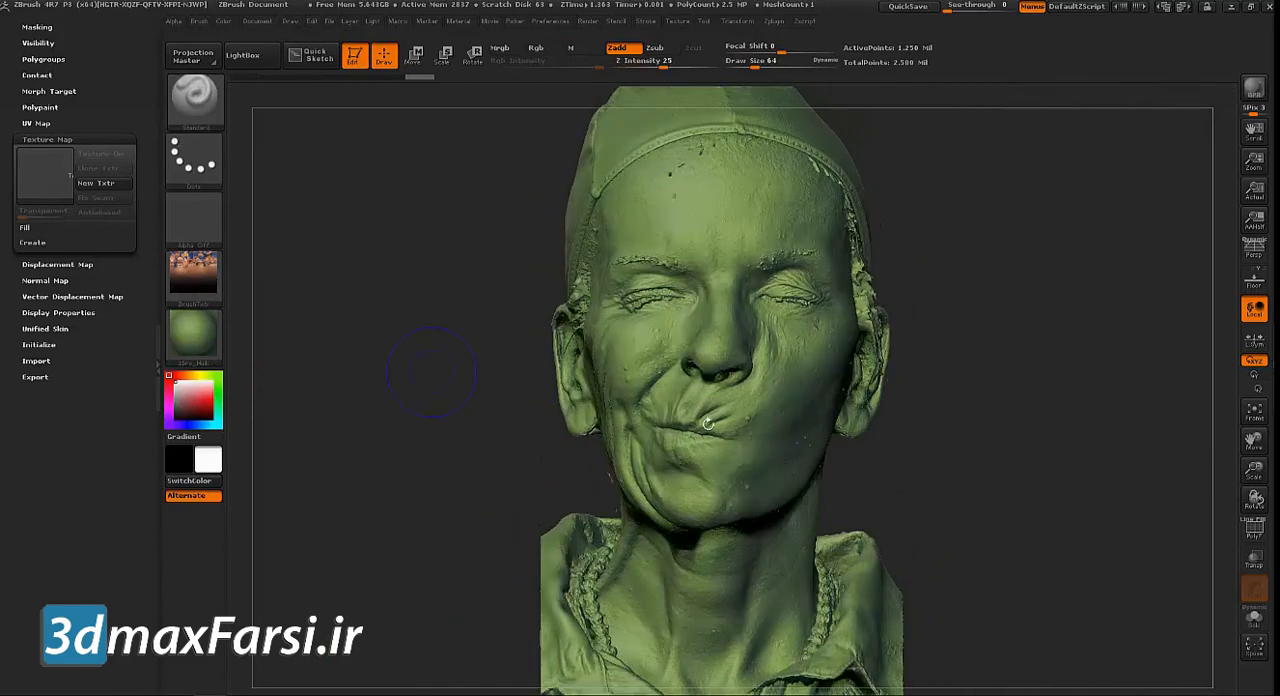
Examine the untextured scan's surface detail up close around the mouth, chin and neck
{"action": "left_click_drag", "start_coordinate": [383, 421], "coordinate": [403, 312]}
{"action": "left_click_drag", "start_coordinate": [1068, 342], "coordinate": [905, 434]}
{"action": "left_click_drag", "start_coordinate": [990, 437], "coordinate": [830, 443], "text": "alt"}
{"action": "left_click_drag", "start_coordinate": [1019, 324], "coordinate": [1035, 397]}
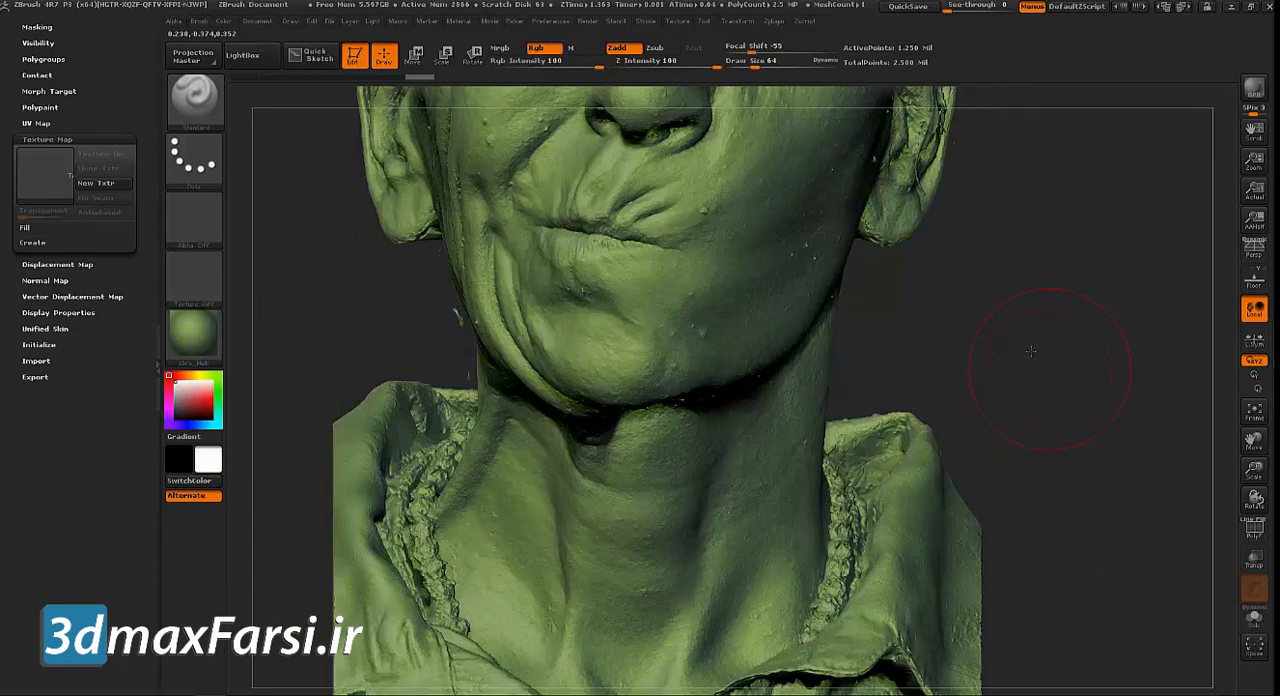
{"action": "left_click_drag", "start_coordinate": [1031, 347], "coordinate": [1049, 360], "text": "alt"}
{"action": "left_click_drag", "start_coordinate": [1028, 314], "coordinate": [1017, 570], "text": "alt"}
Remesh the original head scan with DynaMesh at a resolution of 512
{"action": "scroll", "coordinate": [96, 88], "scroll_direction": "up", "scroll_amount": 10}
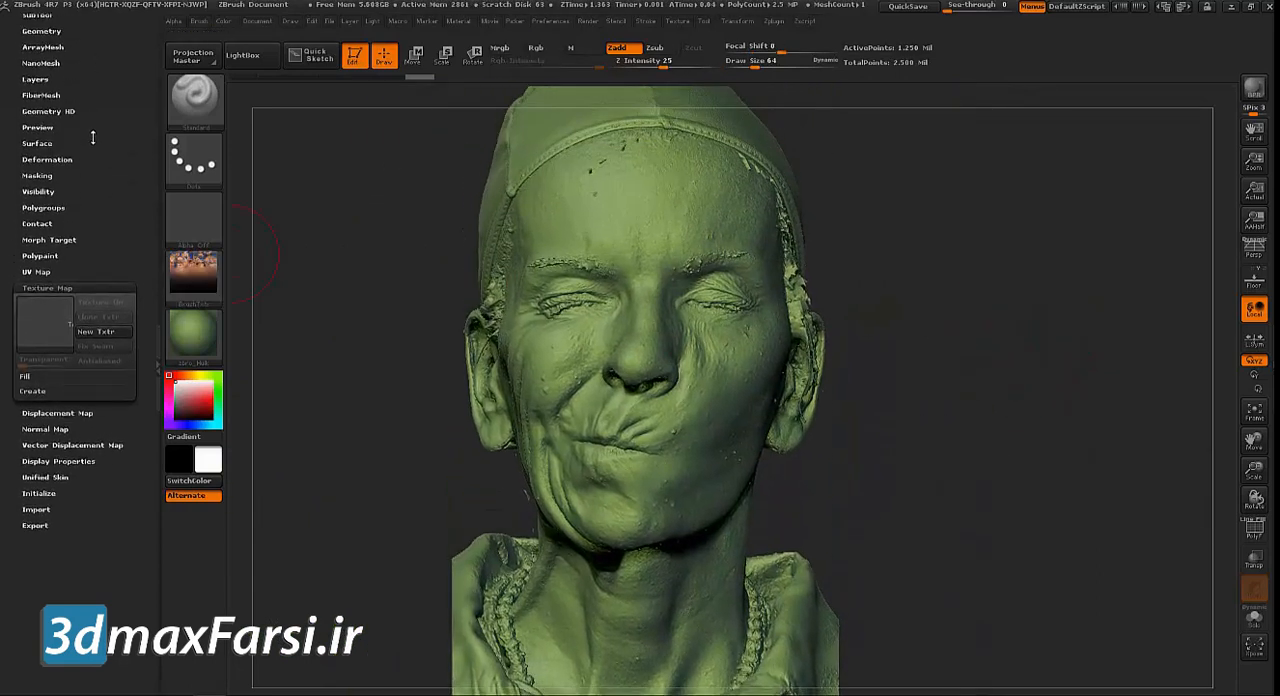
{"action": "left_click", "coordinate": [40, 112]}
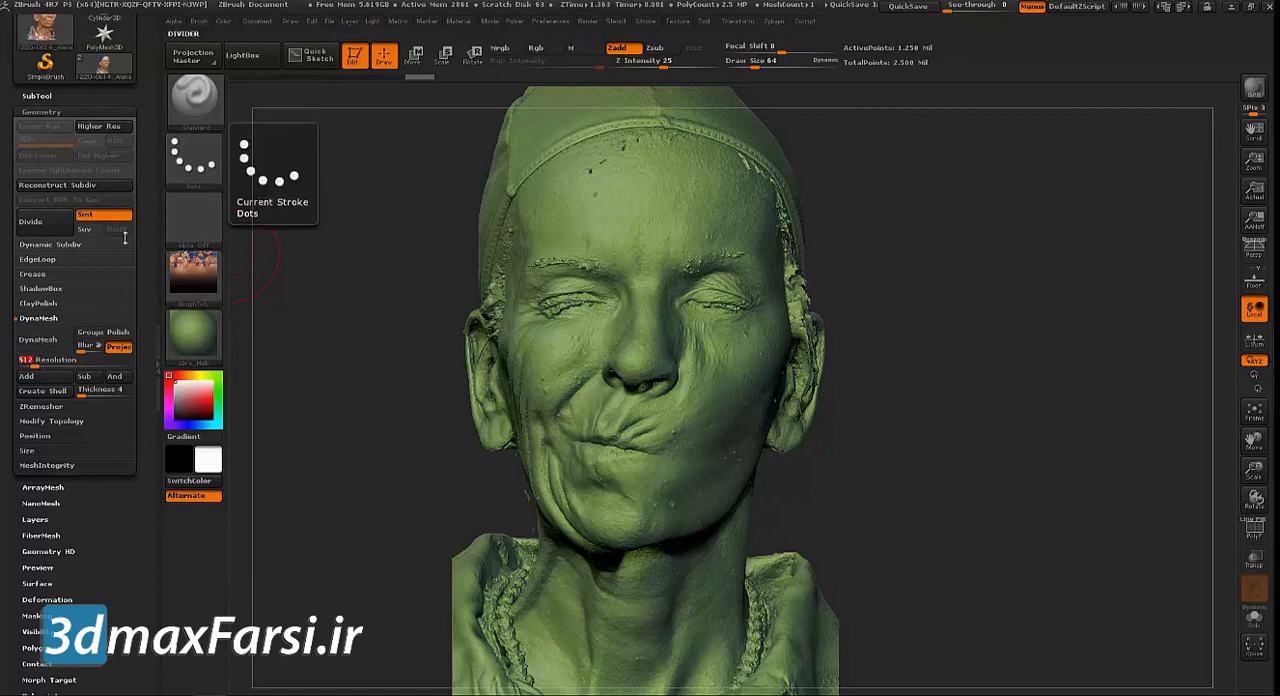
{"action": "left_click", "coordinate": [45, 346]}
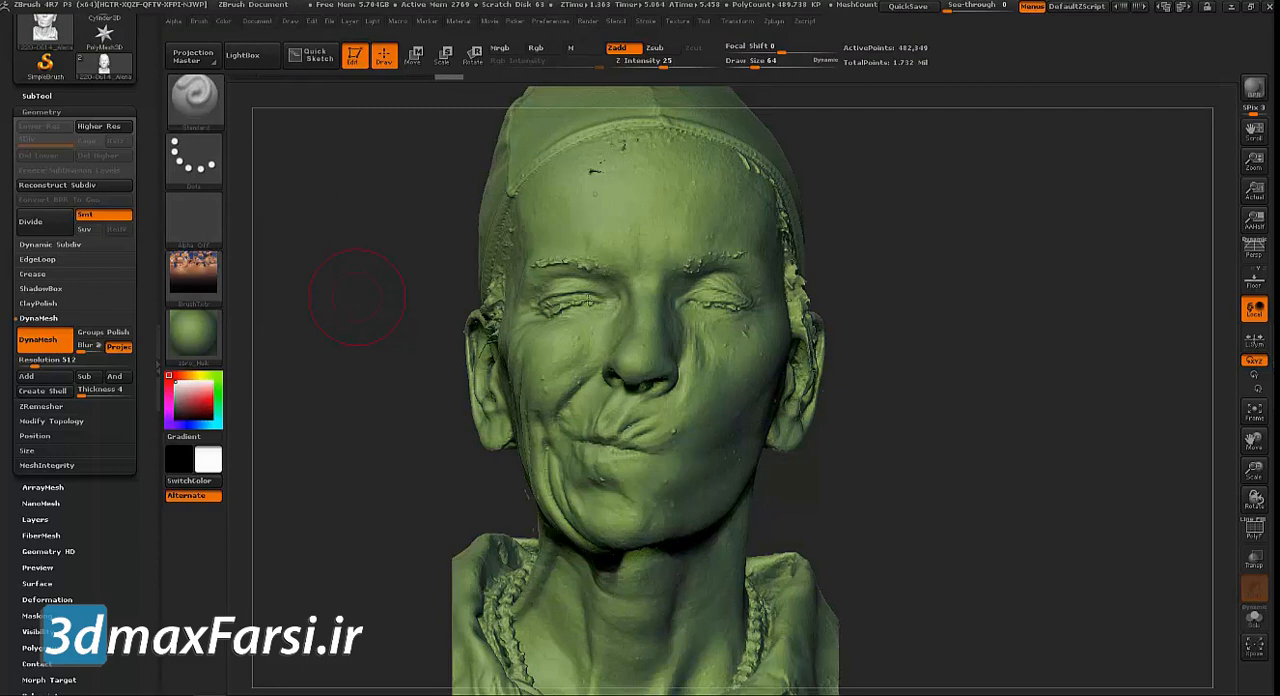
Examine the DynaMeshed head's point count and topology, showing the polygon wireframe on the face and hiding it again
{"action": "left_click_drag", "start_coordinate": [943, 308], "coordinate": [969, 283]}
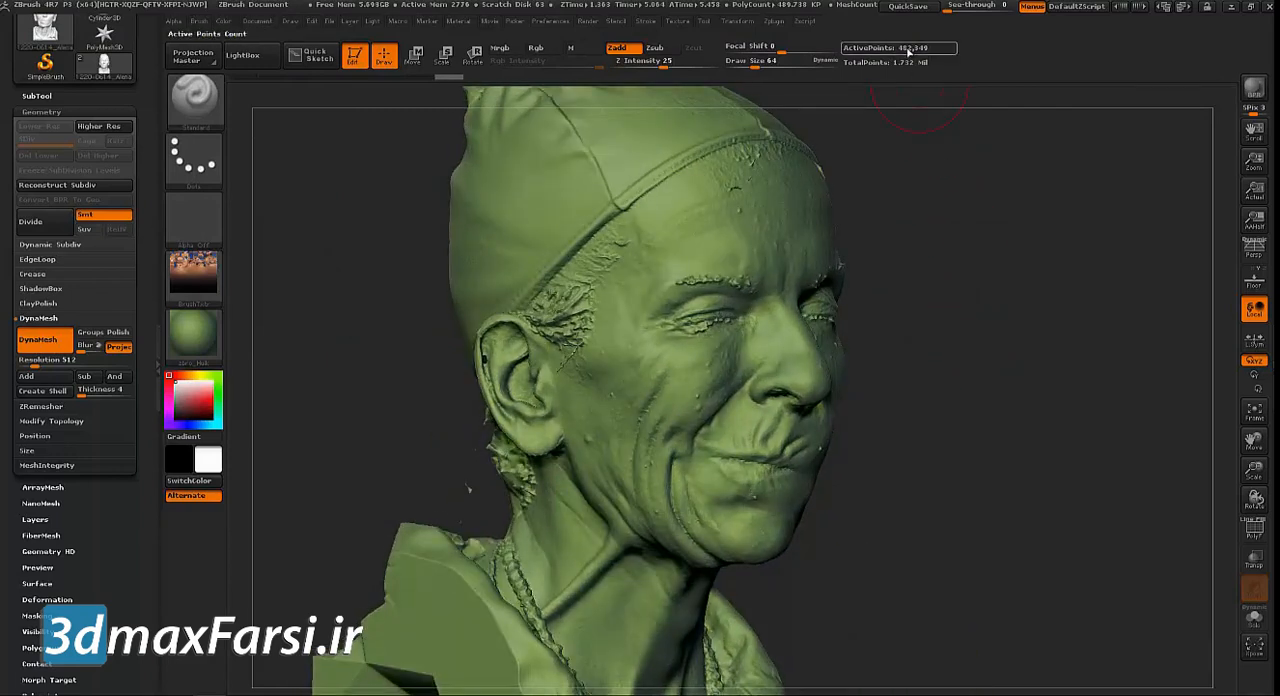
{"action": "left_click_drag", "start_coordinate": [1055, 300], "coordinate": [1080, 378]}
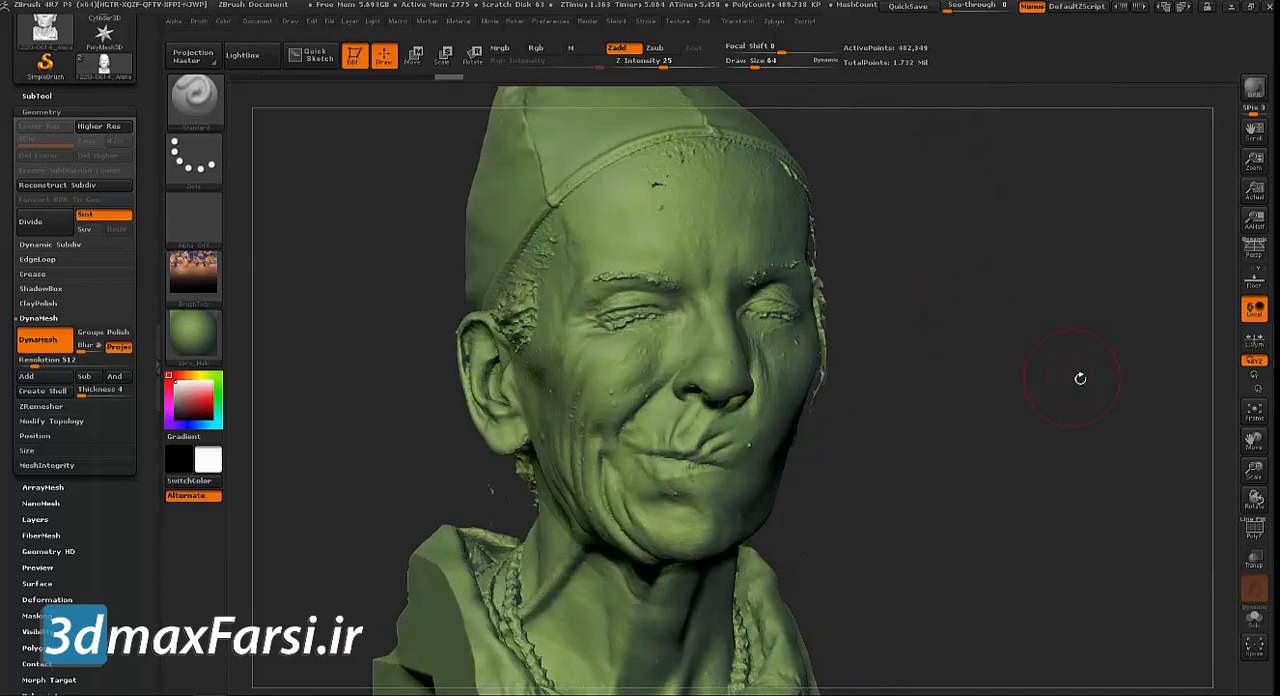
{"action": "left_click", "coordinate": [1254, 530]}
{"action": "mouse_move", "coordinate": [944, 384]}
{"action": "left_mouse_down", "text": "alt"}
{"action": "mouse_move", "coordinate": [1142, 256]}
{"action": "mouse_move", "coordinate": [1118, 352]}
{"action": "left_mouse_up", "text": "alt"}
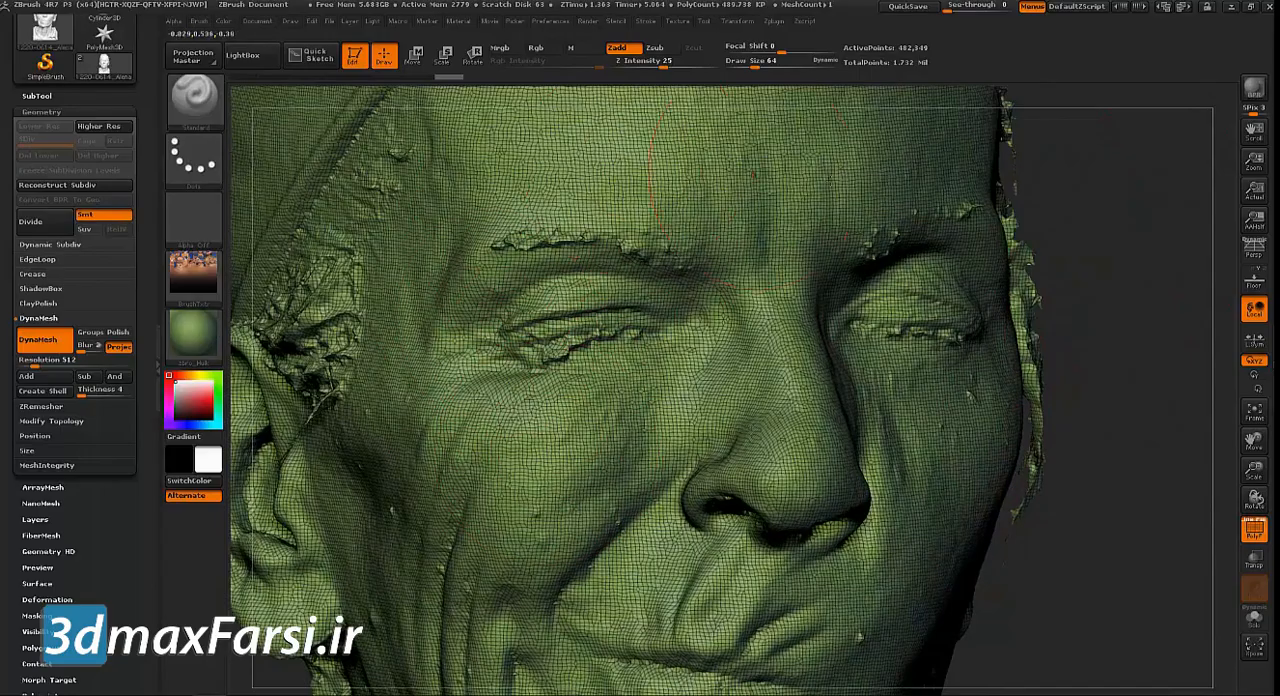
{"action": "left_click_drag", "start_coordinate": [1120, 204], "coordinate": [1097, 313], "text": "alt"}
{"action": "left_click", "coordinate": [1253, 530]}
{"action": "mouse_move", "coordinate": [1091, 394]}
{"action": "left_mouse_down"}
{"action": "mouse_move", "coordinate": [1029, 354]}
{"action": "mouse_move", "coordinate": [1000, 230]}
{"action": "mouse_move", "coordinate": [1029, 399]}
{"action": "mouse_move", "coordinate": [1083, 442]}
{"action": "mouse_move", "coordinate": [1103, 438]}
{"action": "left_mouse_up"}
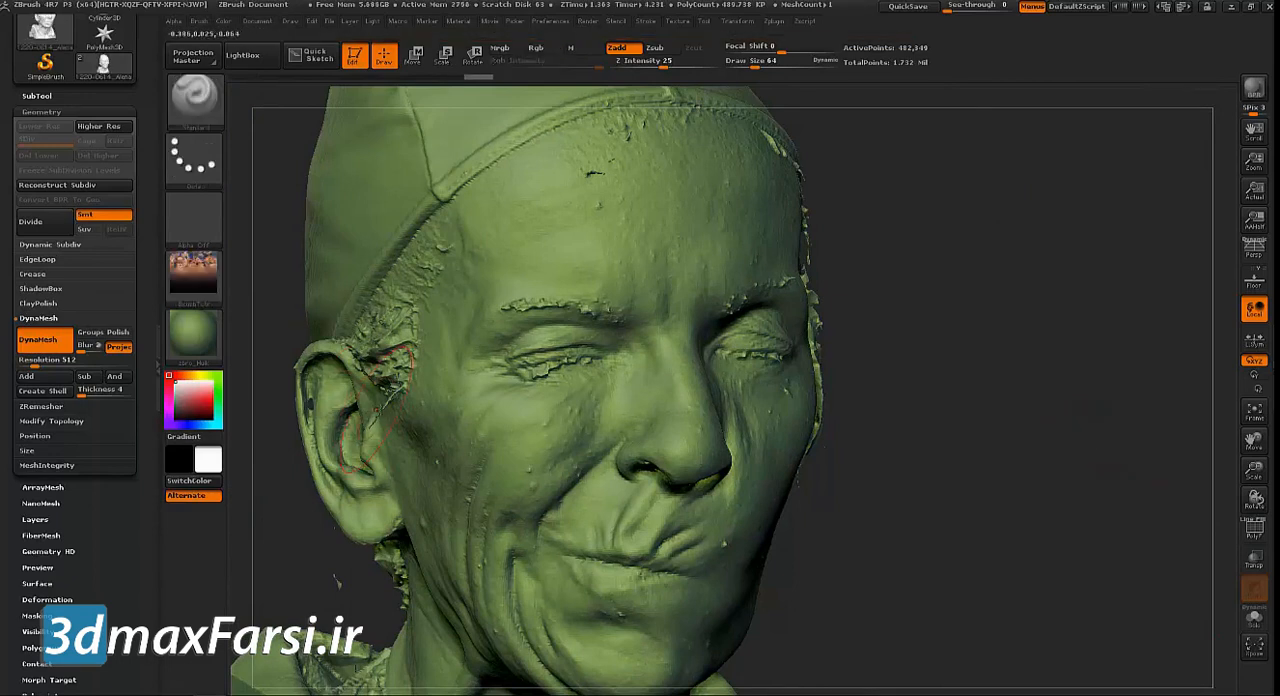
Smooth the rough scan artifacts around the ear with a brush size of 26
{"action": "key", "text": "s"}
{"action": "mouse_move", "coordinate": [968, 315]}
{"action": "left_mouse_down", "text": "alt"}
{"action": "mouse_move", "coordinate": [981, 281]}
{"action": "mouse_move", "coordinate": [971, 285]}
{"action": "mouse_move", "coordinate": [1027, 468]}
{"action": "mouse_move", "coordinate": [1100, 365]}
{"action": "mouse_move", "coordinate": [423, 391]}
{"action": "left_mouse_up", "text": "alt"}
{"action": "key", "text": "shift"}
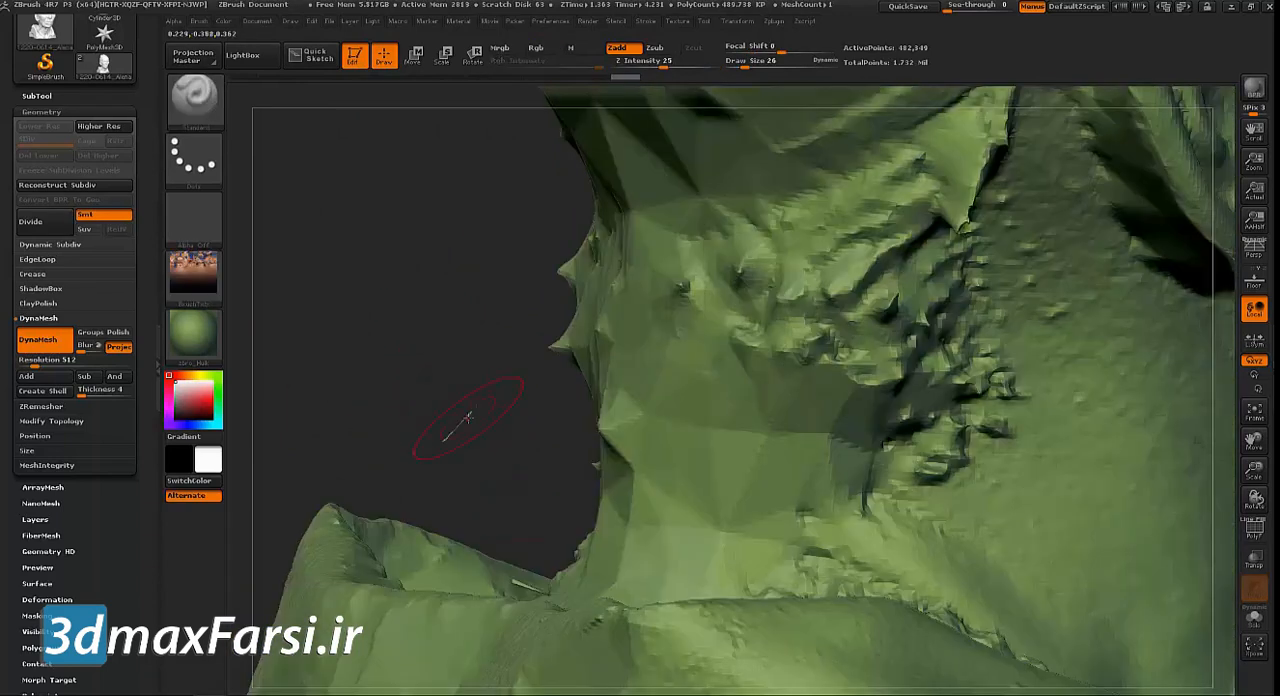
{"action": "key", "text": "shift"}
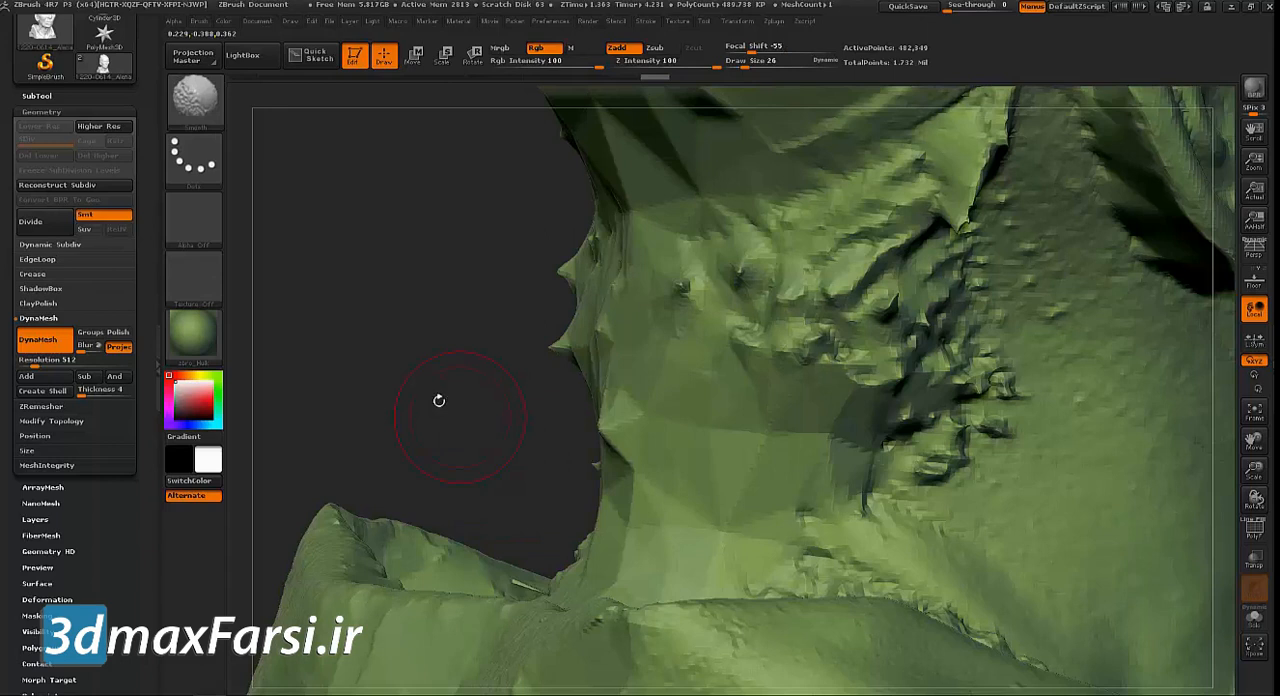
{"action": "mouse_move", "coordinate": [434, 356]}
{"action": "left_mouse_down"}
{"action": "mouse_move", "coordinate": [417, 211]}
{"action": "mouse_move", "coordinate": [420, 330]}
{"action": "mouse_move", "coordinate": [500, 520]}
{"action": "left_mouse_up"}
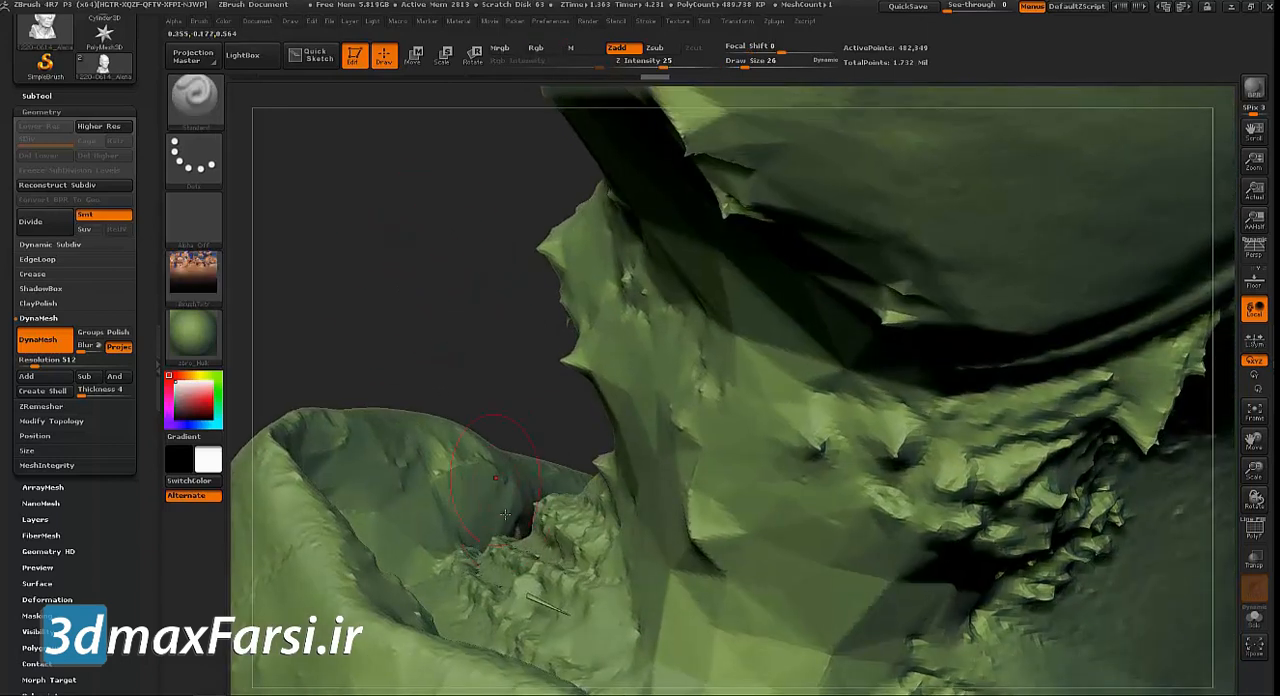
{"action": "mouse_move", "coordinate": [534, 587]}
{"action": "left_mouse_down", "text": "shift"}
{"action": "mouse_move", "coordinate": [552, 594]}
{"action": "mouse_move", "coordinate": [545, 574]}
{"action": "left_mouse_up", "text": "shift"}
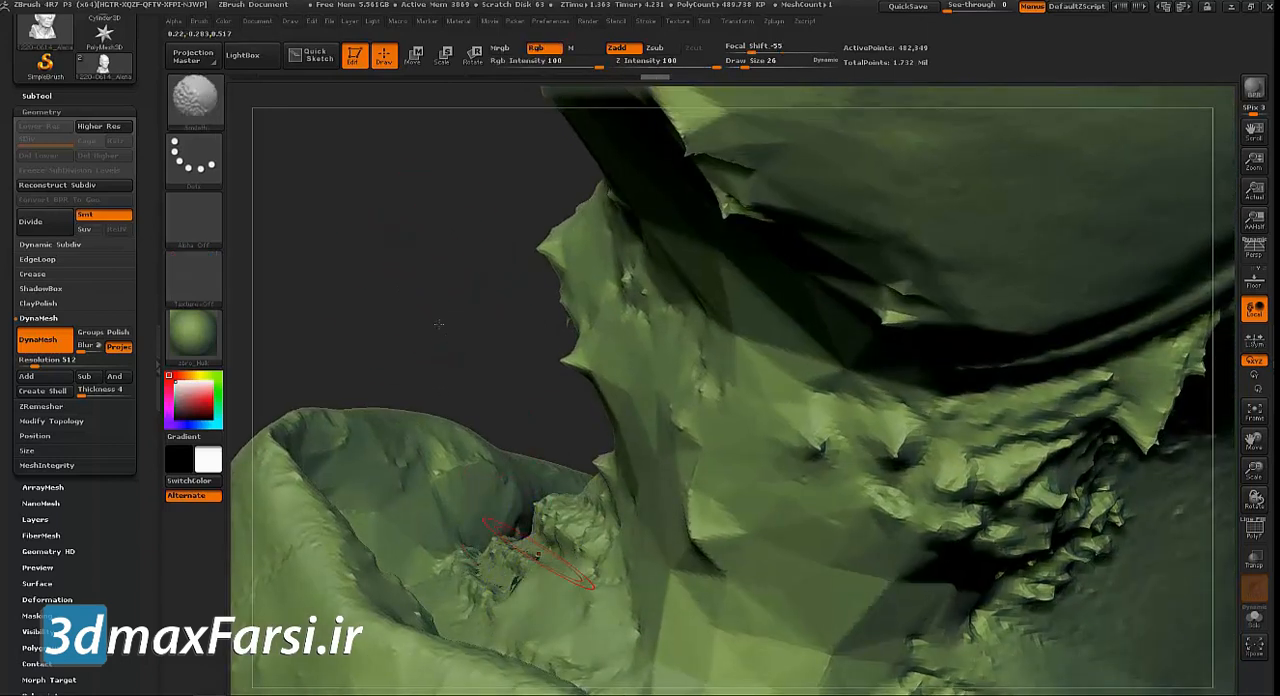
Smooth the small bumps on the cheek and jaw in front of the other ear
{"action": "mouse_move", "coordinate": [449, 317]}
{"action": "left_mouse_down"}
{"action": "mouse_move", "coordinate": [415, 278]}
{"action": "mouse_move", "coordinate": [811, 286]}
{"action": "mouse_move", "coordinate": [891, 243]}
{"action": "mouse_move", "coordinate": [763, 346]}
{"action": "mouse_move", "coordinate": [790, 306]}
{"action": "left_mouse_up"}
{"action": "mouse_move", "coordinate": [705, 200]}
{"action": "left_mouse_down", "text": "shift"}
{"action": "mouse_move", "coordinate": [716, 291]}
{"action": "mouse_move", "coordinate": [706, 185]}
{"action": "mouse_move", "coordinate": [713, 234]}
{"action": "left_mouse_up", "text": "shift"}
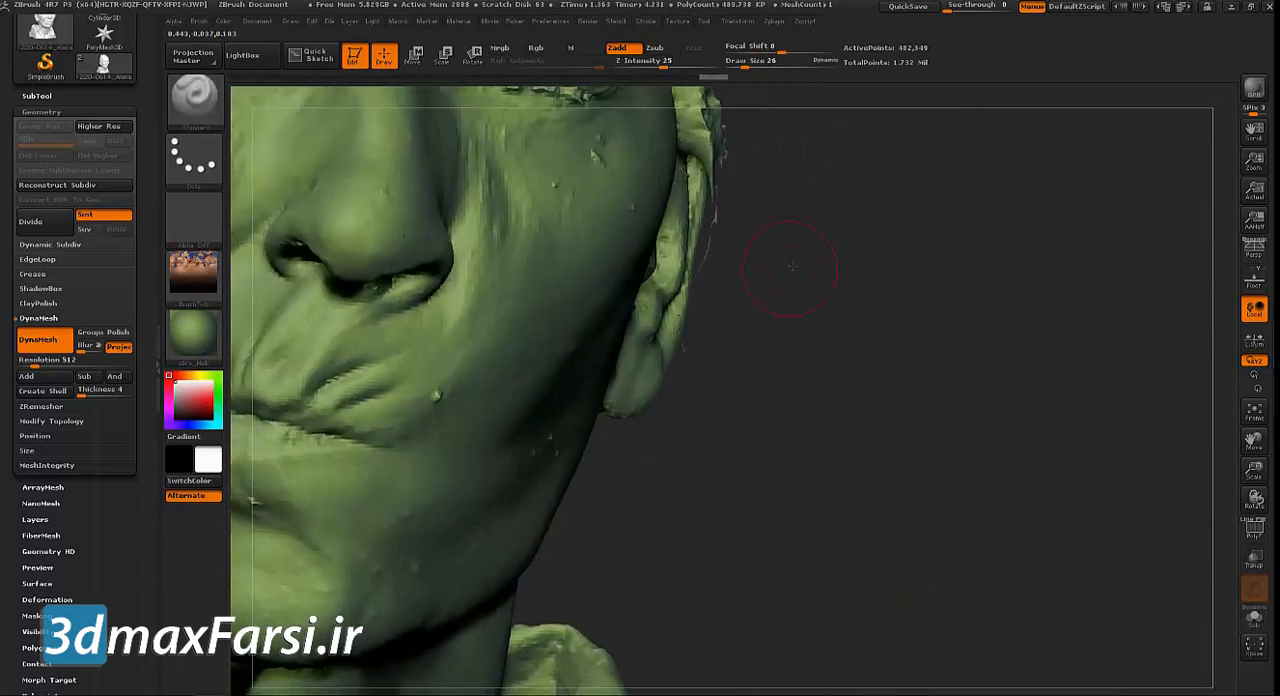
{"action": "left_click_drag", "start_coordinate": [771, 286], "coordinate": [706, 271]}
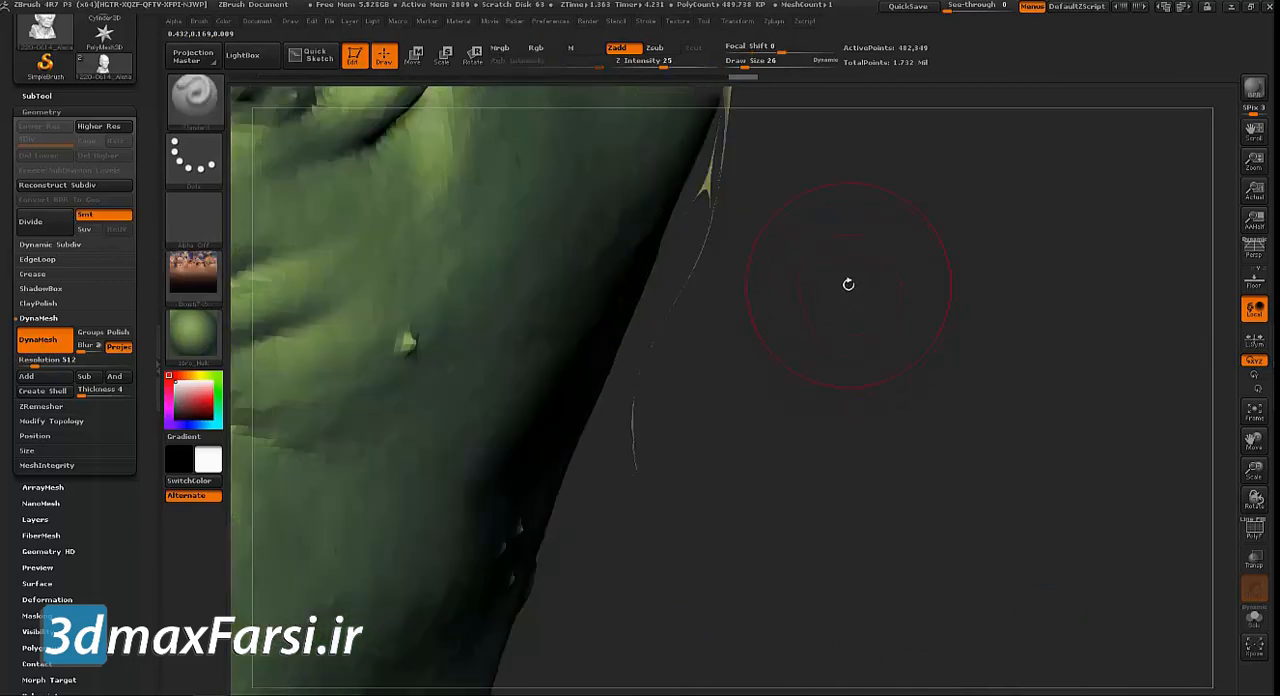
{"action": "left_click_drag", "start_coordinate": [846, 282], "coordinate": [719, 296]}
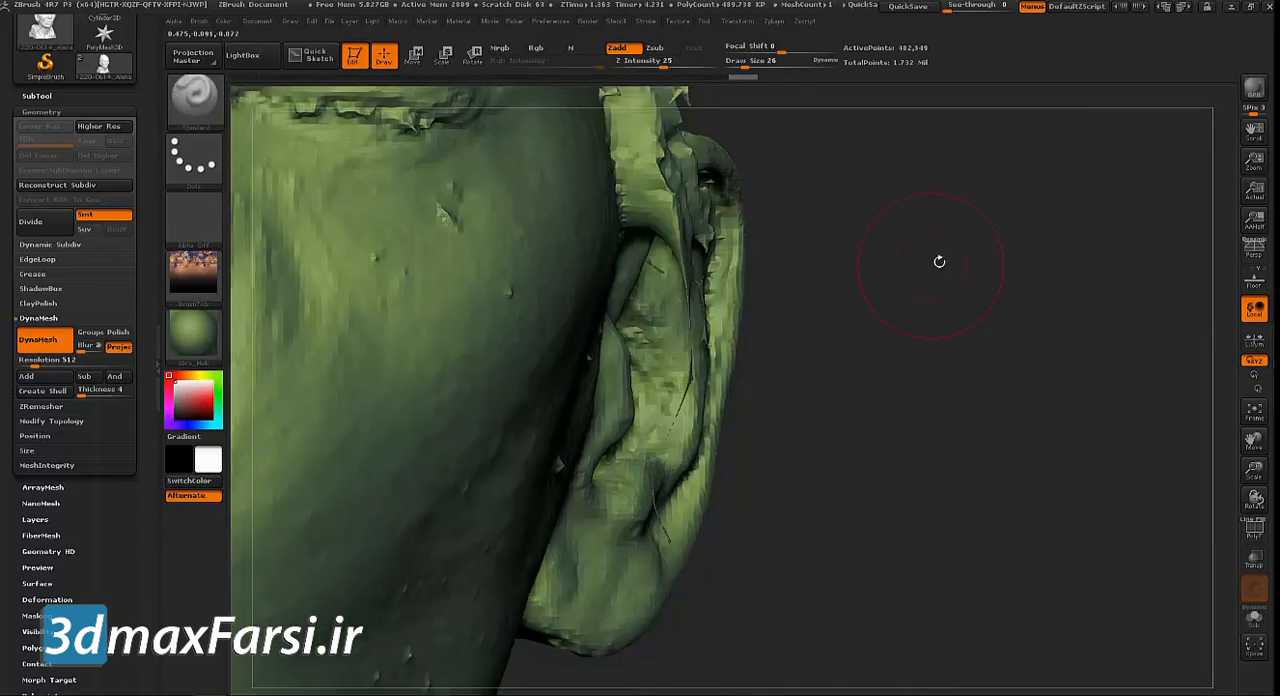
Smooth the jagged surface along the temple between the cap's edge and the ear
{"action": "left_click_drag", "start_coordinate": [936, 234], "coordinate": [580, 300]}
{"action": "left_click_drag", "start_coordinate": [503, 240], "coordinate": [458, 345], "text": "alt"}
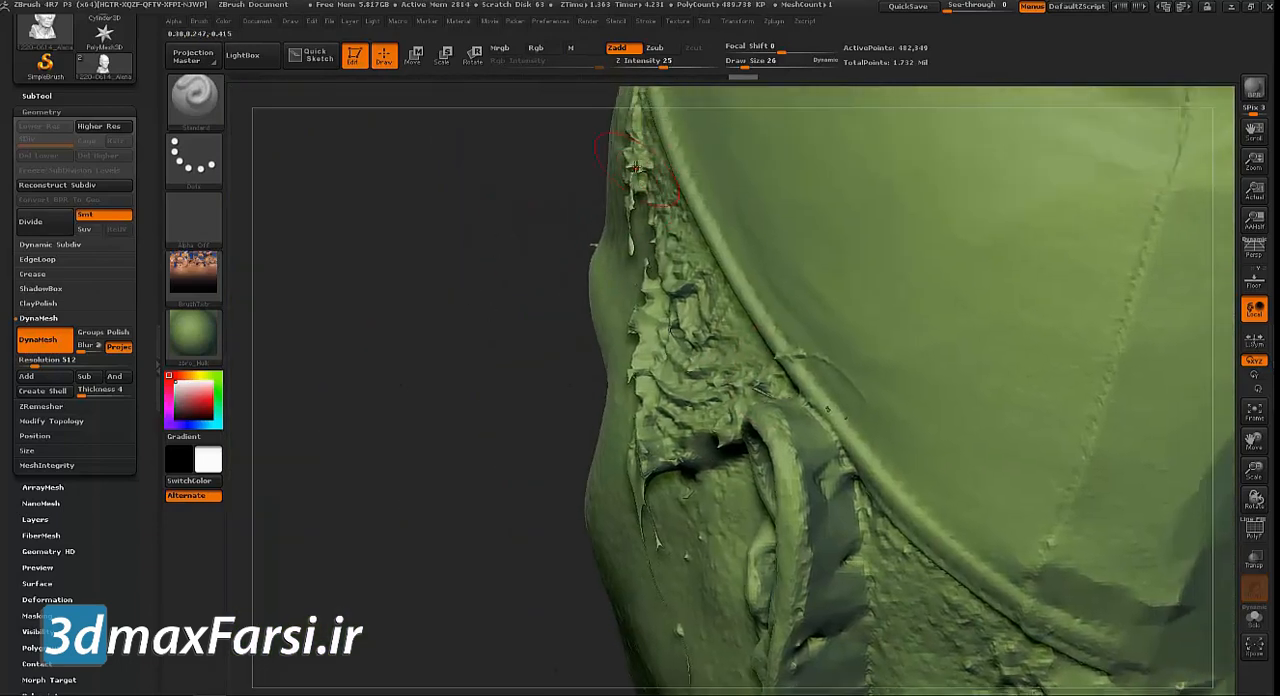
{"action": "mouse_move", "coordinate": [640, 205]}
{"action": "left_mouse_down", "text": "shift"}
{"action": "mouse_move", "coordinate": [636, 175]}
{"action": "mouse_move", "coordinate": [665, 347]}
{"action": "mouse_move", "coordinate": [656, 456]}
{"action": "left_mouse_up", "text": "shift"}
{"action": "mouse_move", "coordinate": [791, 343]}
{"action": "left_mouse_down", "text": "shift"}
{"action": "mouse_move", "coordinate": [796, 369]}
{"action": "mouse_move", "coordinate": [727, 403]}
{"action": "mouse_move", "coordinate": [664, 152]}
{"action": "left_mouse_up", "text": "shift"}
{"action": "mouse_move", "coordinate": [505, 207]}
{"action": "left_mouse_down"}
{"action": "mouse_move", "coordinate": [461, 221]}
{"action": "mouse_move", "coordinate": [709, 214]}
{"action": "left_mouse_up"}
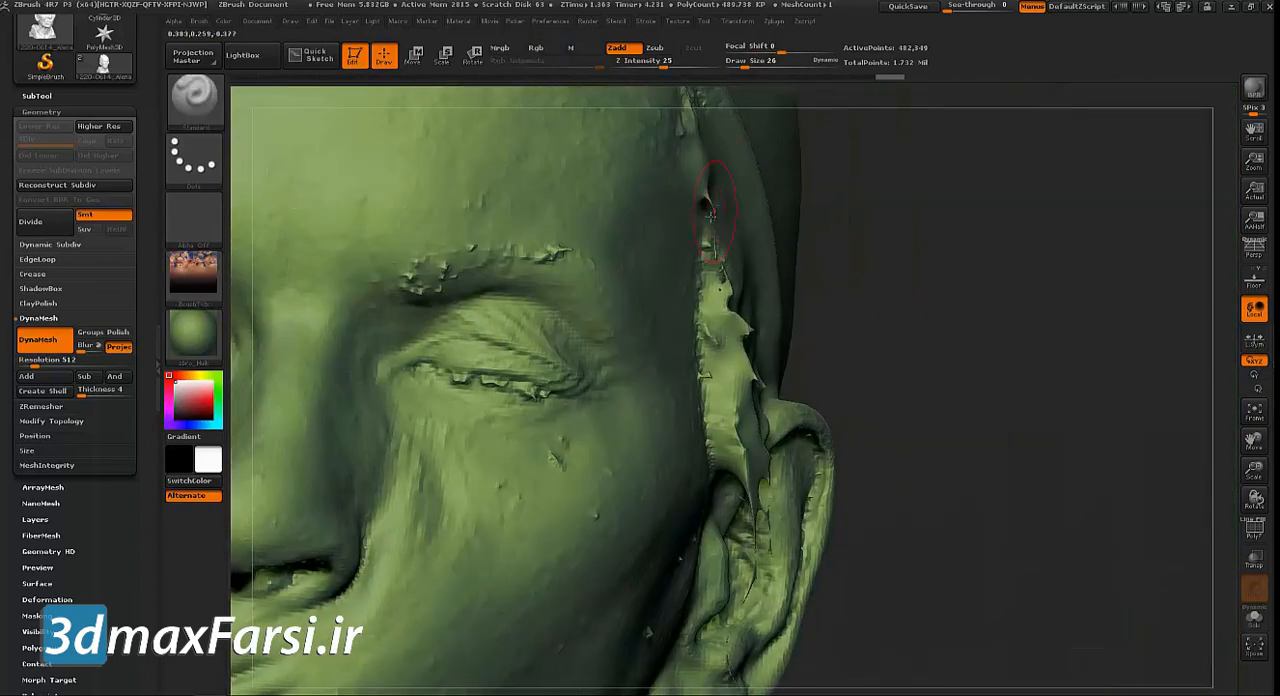
Smooth away the rough geometry on both eyebrows
{"action": "mouse_move", "coordinate": [581, 259]}
{"action": "left_mouse_down", "text": "shift"}
{"action": "mouse_move", "coordinate": [425, 260]}
{"action": "mouse_move", "coordinate": [555, 258]}
{"action": "mouse_move", "coordinate": [484, 265]}
{"action": "left_mouse_up", "text": "shift"}
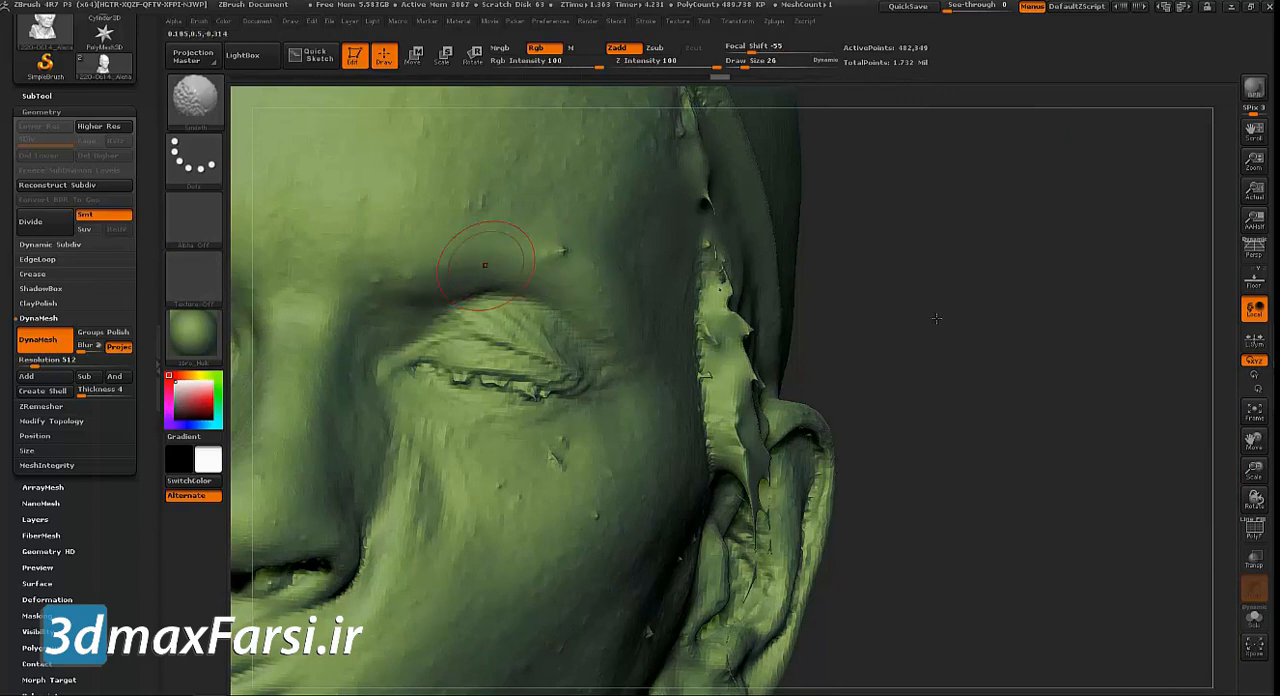
{"action": "mouse_move", "coordinate": [991, 348]}
{"action": "left_mouse_down"}
{"action": "mouse_move", "coordinate": [941, 332]}
{"action": "mouse_move", "coordinate": [1168, 313]}
{"action": "left_mouse_up"}
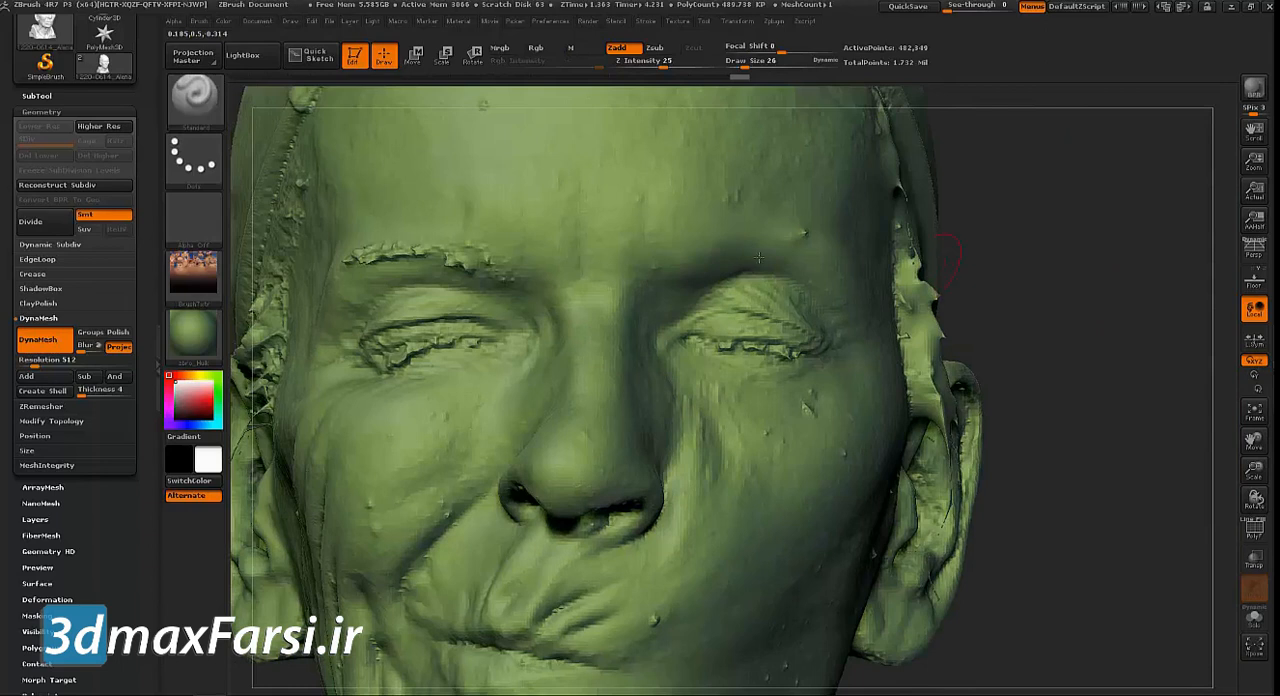
{"action": "left_click_drag", "start_coordinate": [476, 258], "coordinate": [352, 250], "text": "shift"}
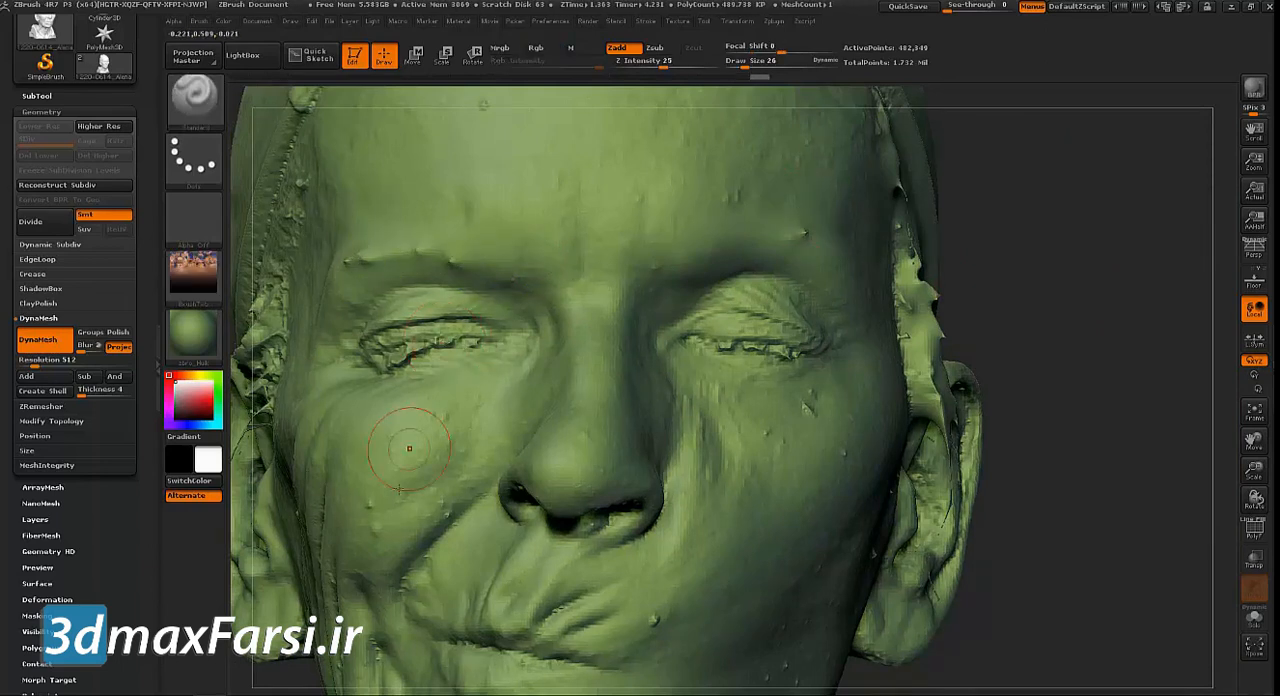
Reduce the brush size to 13 and smooth the small bumps on the cheeks and beside the mouth
{"action": "key", "text": "s"}
{"action": "left_click_drag", "start_coordinate": [605, 565], "coordinate": [598, 564]}
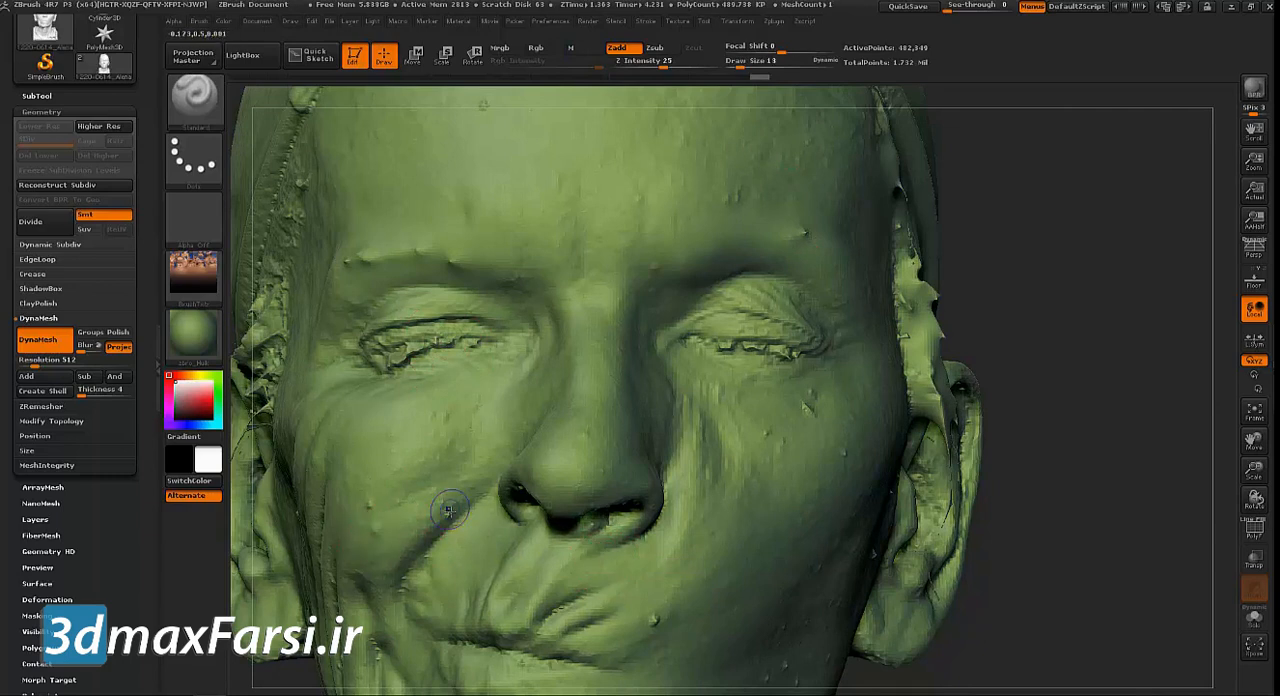
{"action": "left_click_drag", "start_coordinate": [444, 516], "coordinate": [456, 522], "text": "shift"}
{"action": "left_click_drag", "start_coordinate": [646, 614], "coordinate": [656, 613], "text": "shift"}
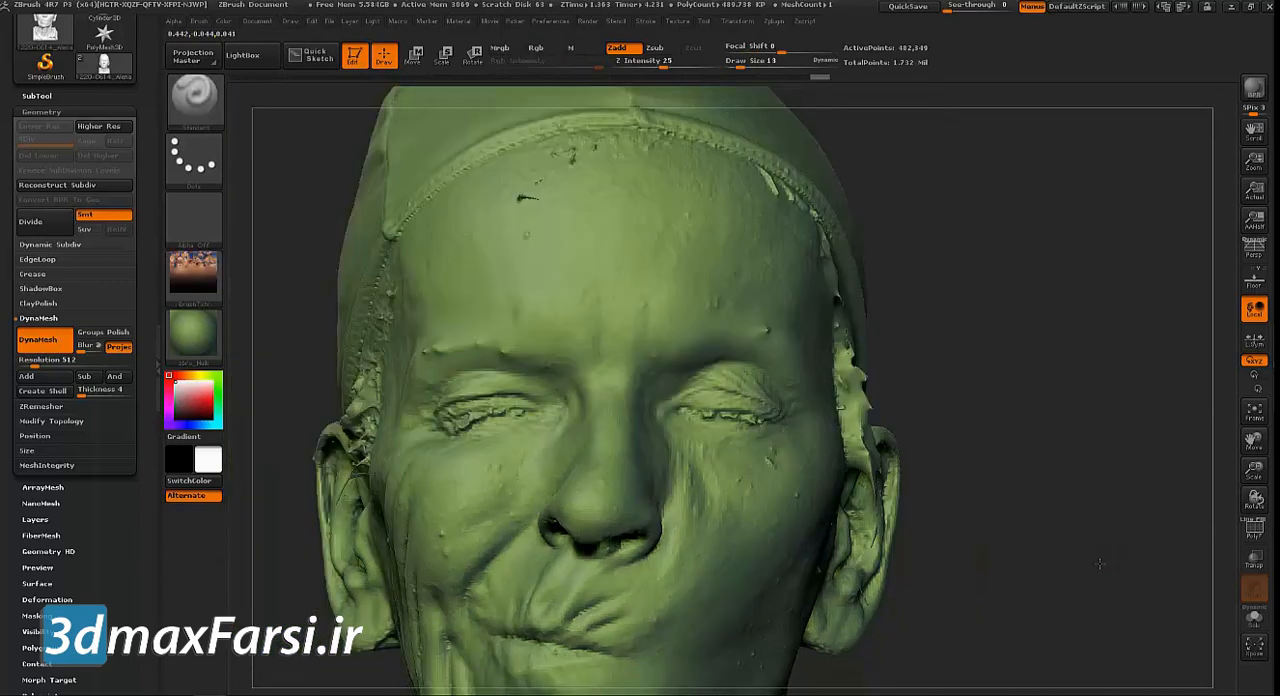
{"action": "mouse_move", "coordinate": [1120, 460]}
{"action": "left_mouse_down"}
{"action": "mouse_move", "coordinate": [1074, 345]}
{"action": "mouse_move", "coordinate": [877, 388]}
{"action": "left_mouse_up"}
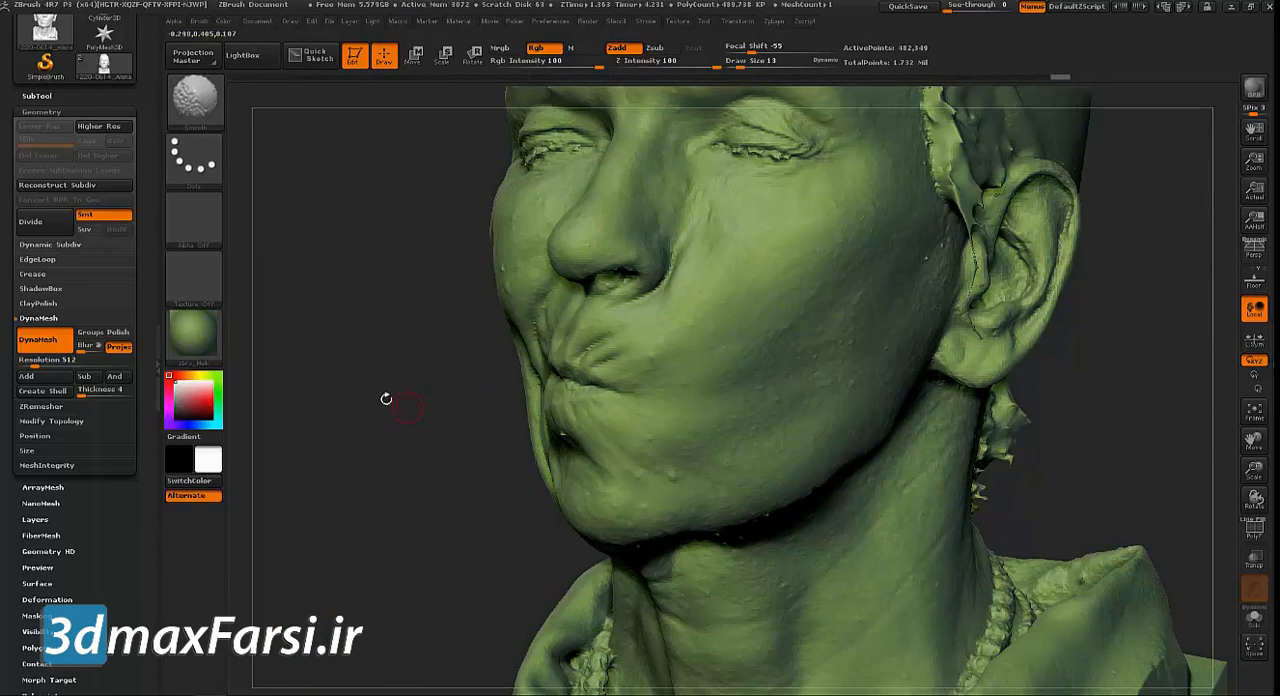
Smooth the stepped edges along the rim and inner folds of the ear that has a hole
{"action": "mouse_move", "coordinate": [393, 446]}
{"action": "left_mouse_down", "text": "alt"}
{"action": "mouse_move", "coordinate": [422, 215]}
{"action": "mouse_move", "coordinate": [401, 406]}
{"action": "mouse_move", "coordinate": [924, 368]}
{"action": "left_mouse_up", "text": "alt"}
{"action": "mouse_move", "coordinate": [935, 420]}
{"action": "left_mouse_down", "text": "alt"}
{"action": "mouse_move", "coordinate": [950, 435]}
{"action": "mouse_move", "coordinate": [780, 436]}
{"action": "left_mouse_up", "text": "alt"}
{"action": "mouse_move", "coordinate": [285, 440]}
{"action": "left_mouse_down"}
{"action": "mouse_move", "coordinate": [523, 449]}
{"action": "mouse_move", "coordinate": [373, 415]}
{"action": "mouse_move", "coordinate": [328, 514]}
{"action": "left_mouse_up"}
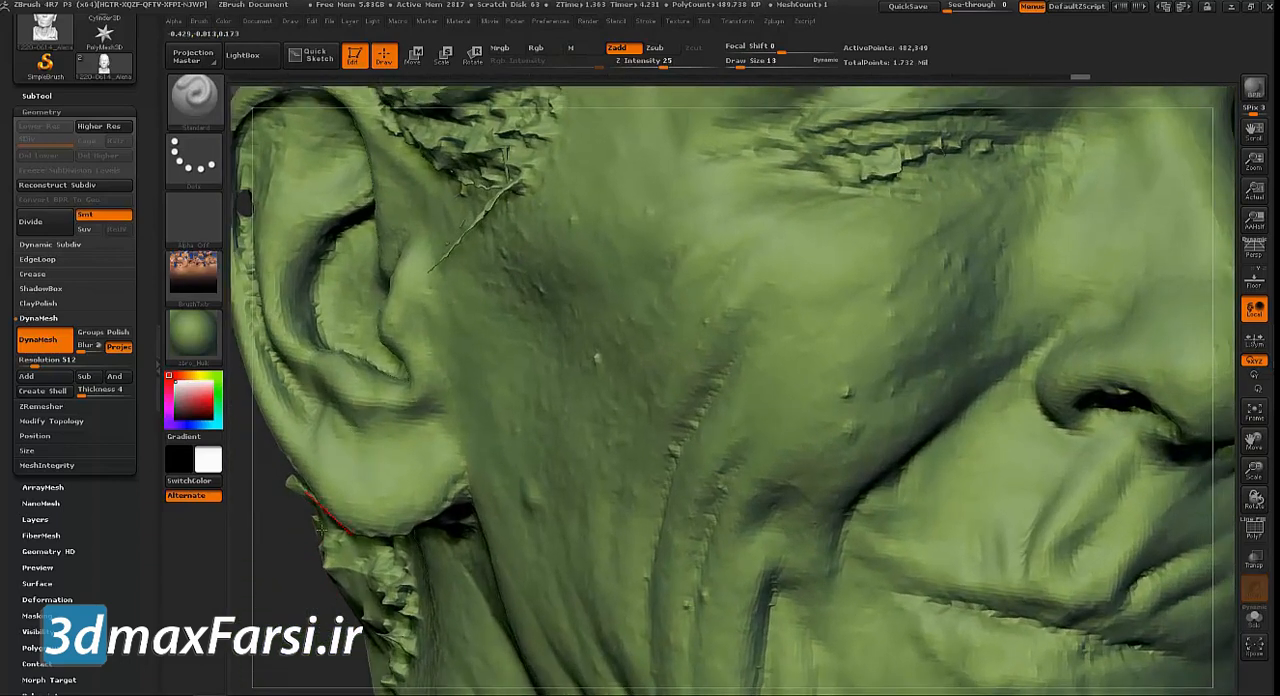
{"action": "left_click_drag", "start_coordinate": [242, 372], "coordinate": [315, 430], "text": "alt"}
{"action": "left_click_drag", "start_coordinate": [662, 284], "coordinate": [573, 364], "text": "shift"}
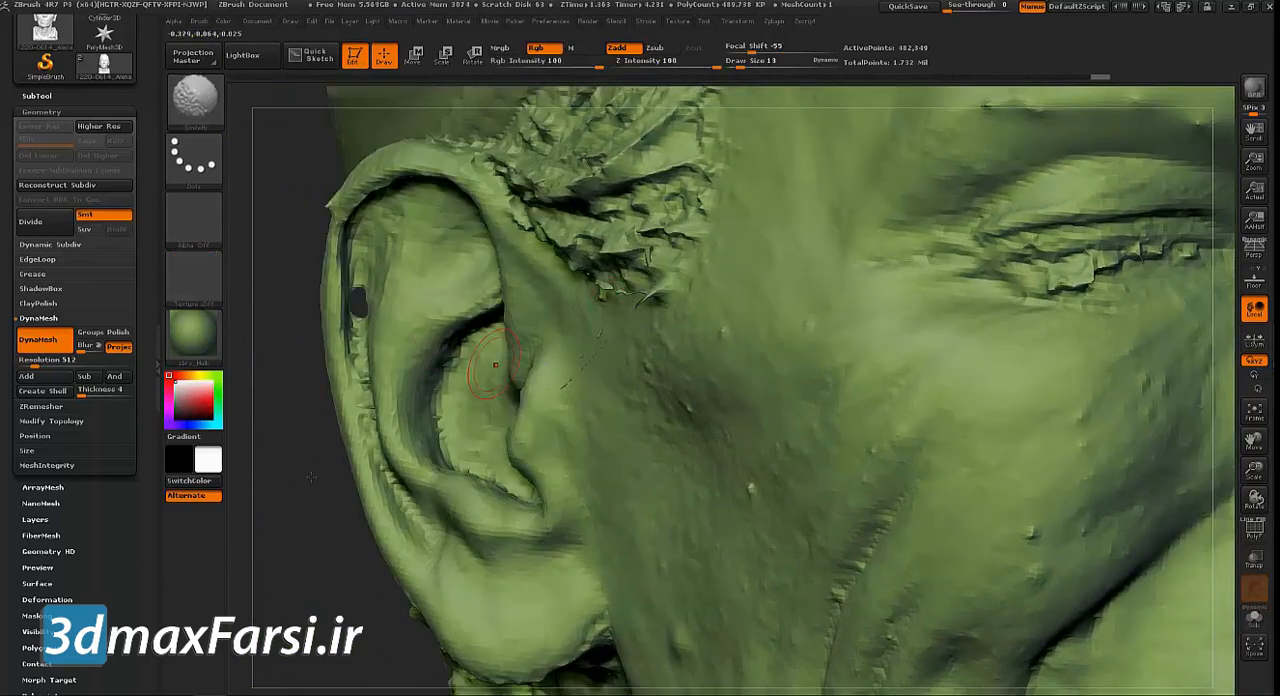
{"action": "left_click_drag", "start_coordinate": [375, 397], "coordinate": [378, 440], "text": "shift"}
{"action": "left_click_drag", "start_coordinate": [386, 310], "coordinate": [361, 252], "text": "shift"}
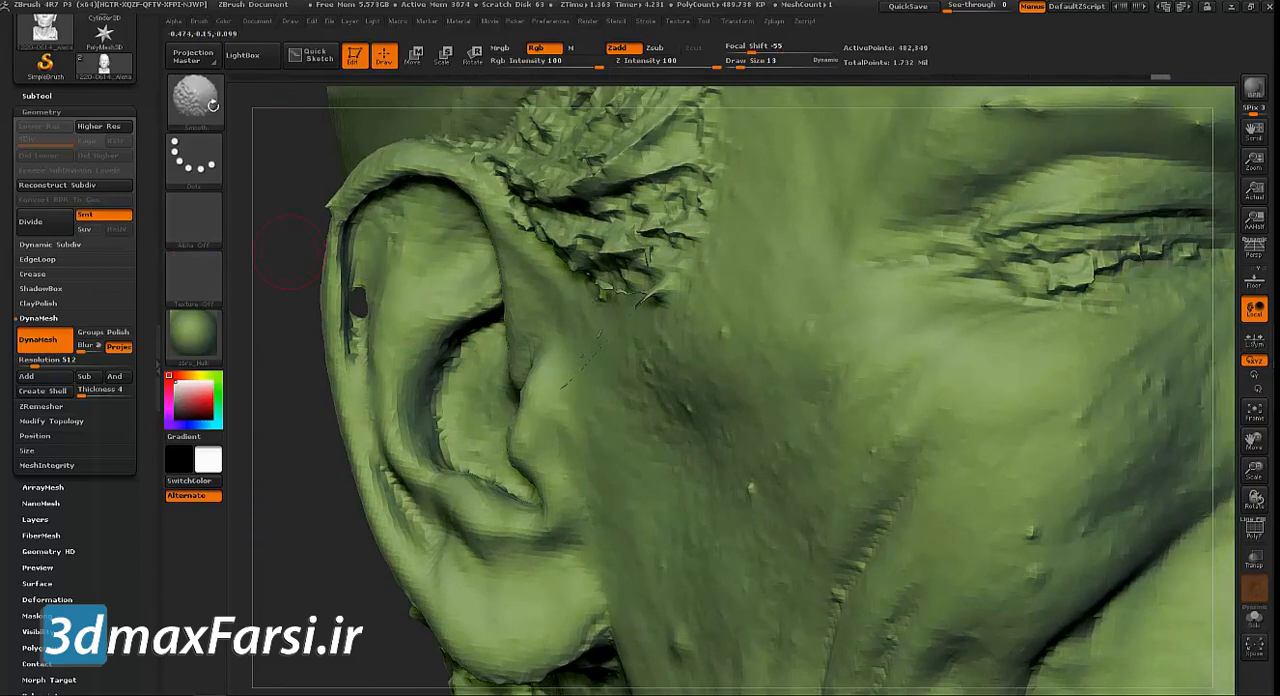
Inflate the surface around the hole in the ear rim with the Inflat brush at size 26
{"action": "key", "text": "b"}
{"action": "key", "text": "i"}
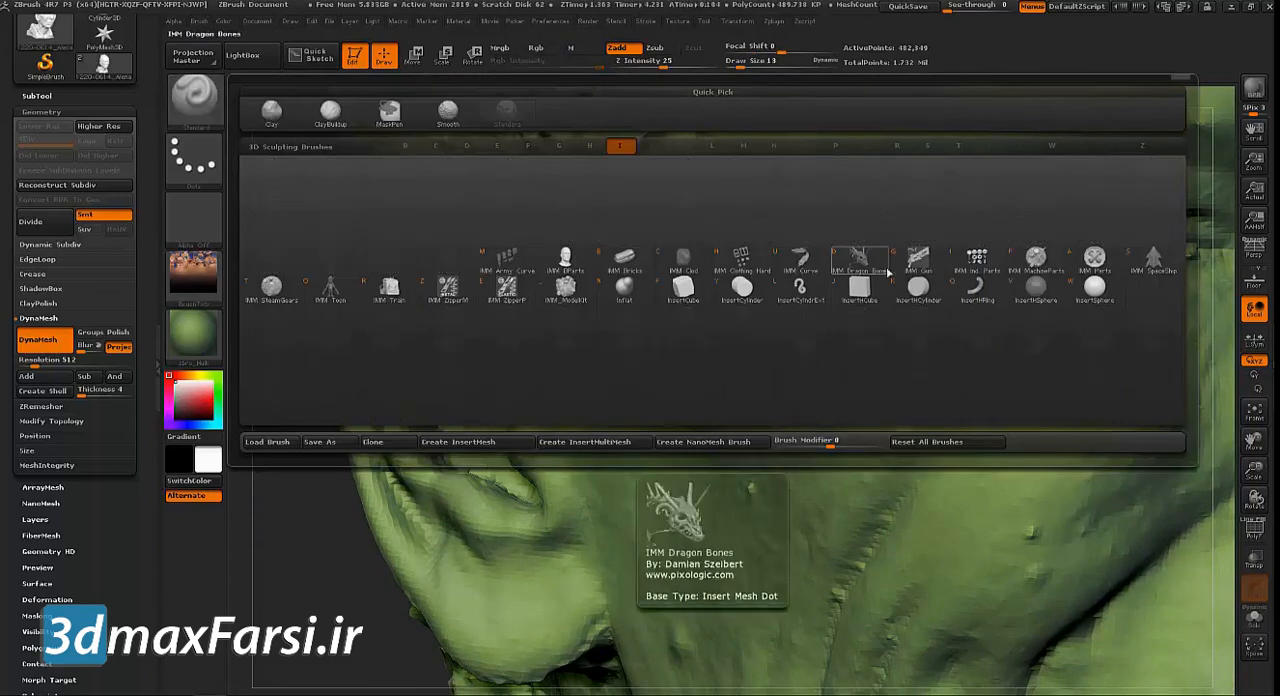
{"action": "left_click", "coordinate": [624, 297]}
{"action": "key", "text": "s"}
{"action": "left_click_drag", "start_coordinate": [353, 317], "coordinate": [366, 314]}
{"action": "mouse_move", "coordinate": [298, 264]}
{"action": "left_mouse_down"}
{"action": "mouse_move", "coordinate": [301, 286]}
{"action": "mouse_move", "coordinate": [403, 328]}
{"action": "left_mouse_up"}
{"action": "left_click_drag", "start_coordinate": [318, 304], "coordinate": [328, 268]}
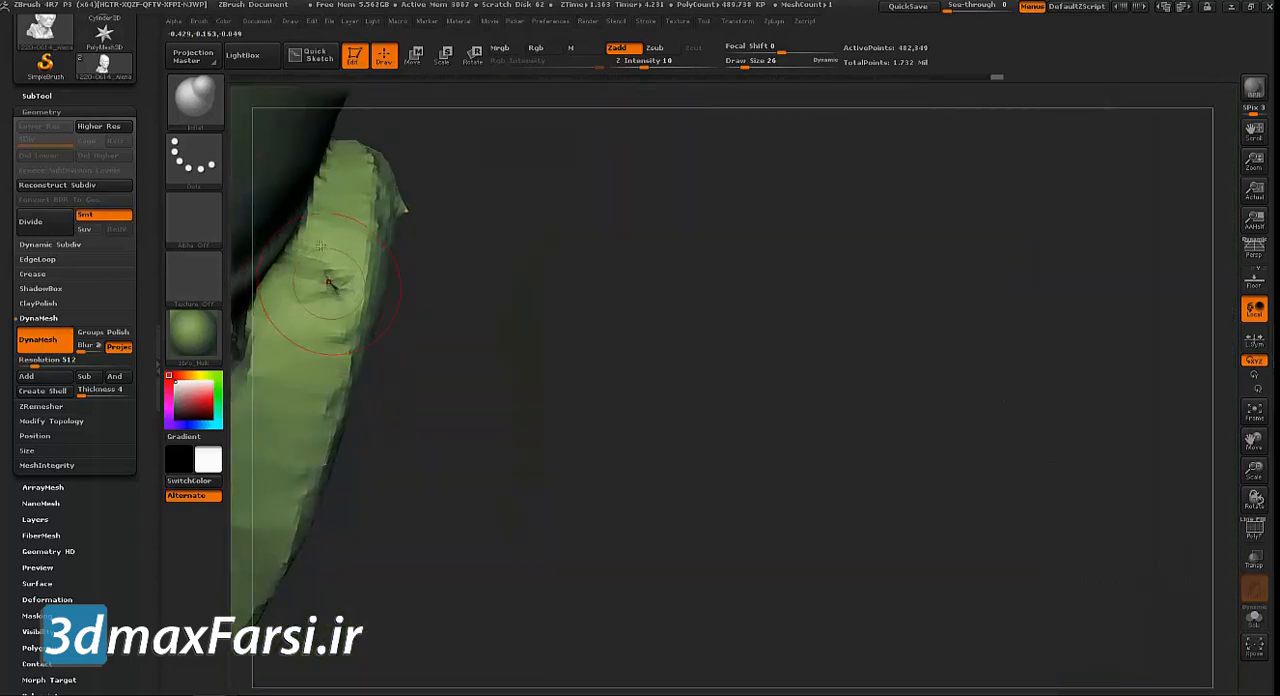
Build up the ear rim over the hole with the ClayBuildup brush and update the DynaMesh
{"action": "left_click", "coordinate": [194, 97]}
{"action": "left_click", "coordinate": [330, 112]}
{"action": "left_click_drag", "start_coordinate": [300, 330], "coordinate": [330, 283]}
{"action": "mouse_move", "coordinate": [600, 308]}
{"action": "left_mouse_down"}
{"action": "mouse_move", "coordinate": [385, 322]}
{"action": "mouse_move", "coordinate": [606, 270]}
{"action": "mouse_move", "coordinate": [592, 312]}
{"action": "left_mouse_up"}
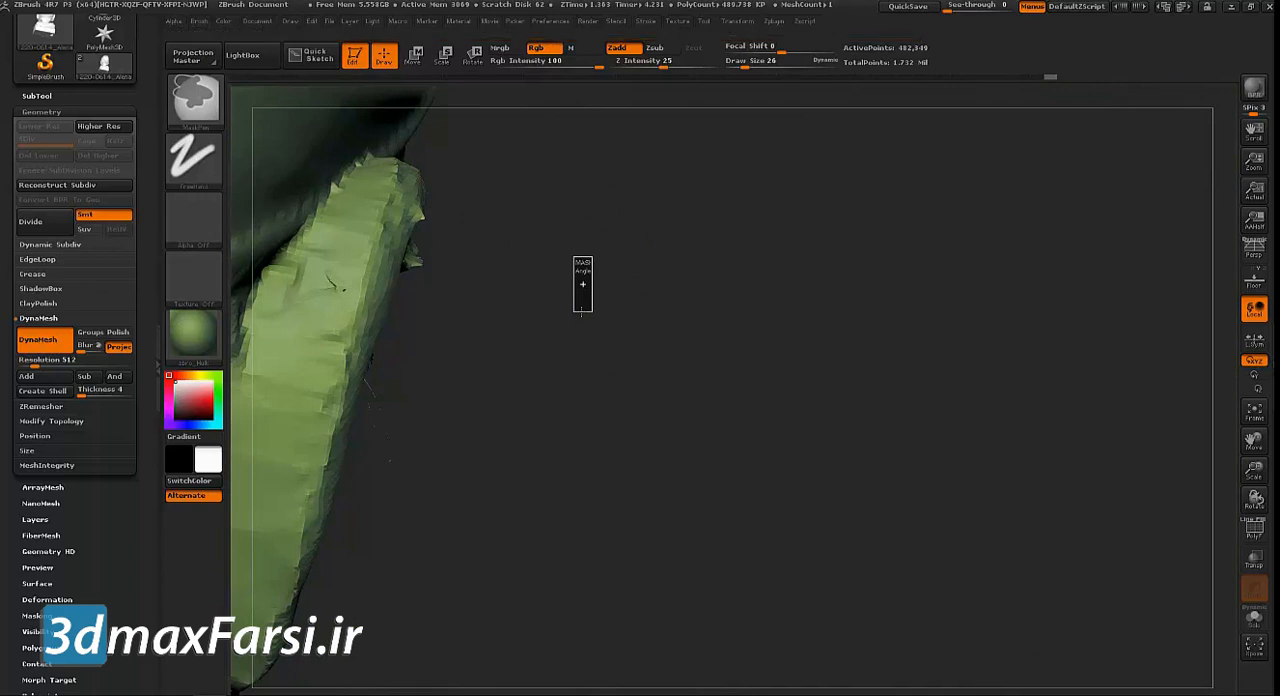
{"action": "mouse_move", "coordinate": [491, 350]}
{"action": "left_mouse_down"}
{"action": "mouse_move", "coordinate": [414, 414]}
{"action": "mouse_move", "coordinate": [486, 362]}
{"action": "left_mouse_up"}
{"action": "left_click_drag", "start_coordinate": [610, 320], "coordinate": [648, 308], "text": "shift"}
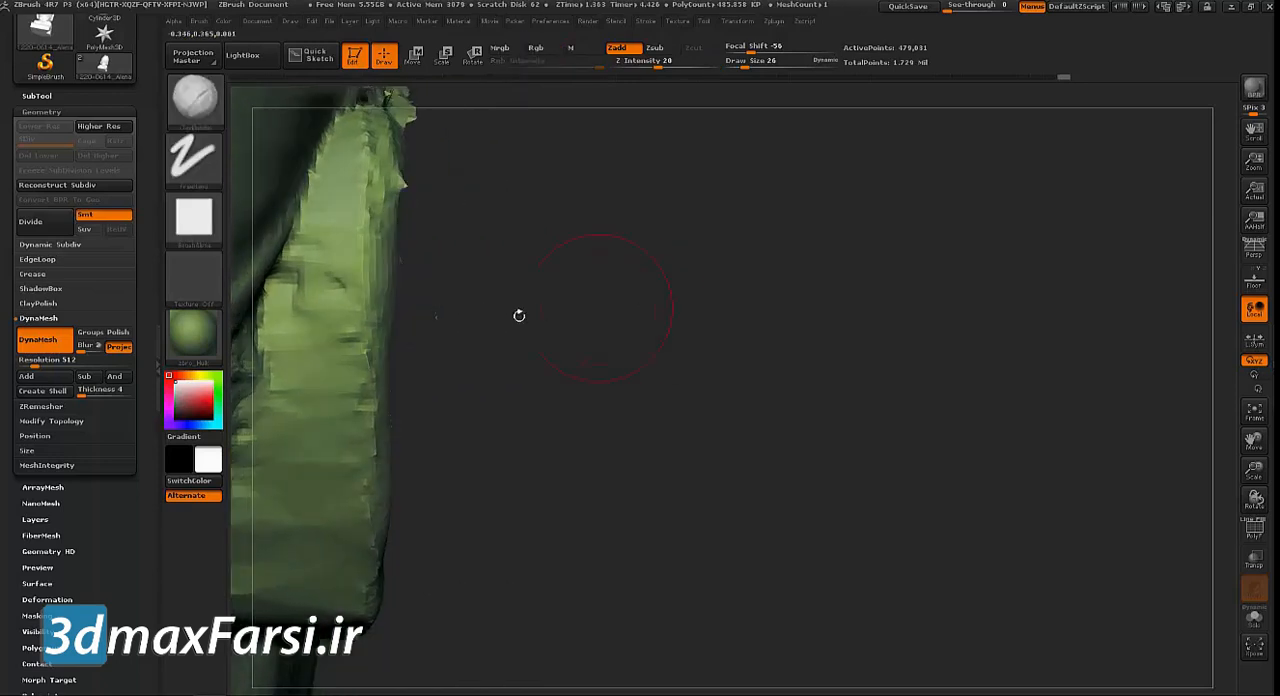
Smooth the rebuilt ear rim and check the result on the whole head
{"action": "key", "text": "shift"}
{"action": "mouse_move", "coordinate": [597, 283]}
{"action": "left_mouse_down"}
{"action": "mouse_move", "coordinate": [445, 335]}
{"action": "mouse_move", "coordinate": [457, 317]}
{"action": "mouse_move", "coordinate": [829, 271]}
{"action": "left_mouse_up"}
{"action": "key", "text": "f"}
{"action": "key", "text": "shift"}
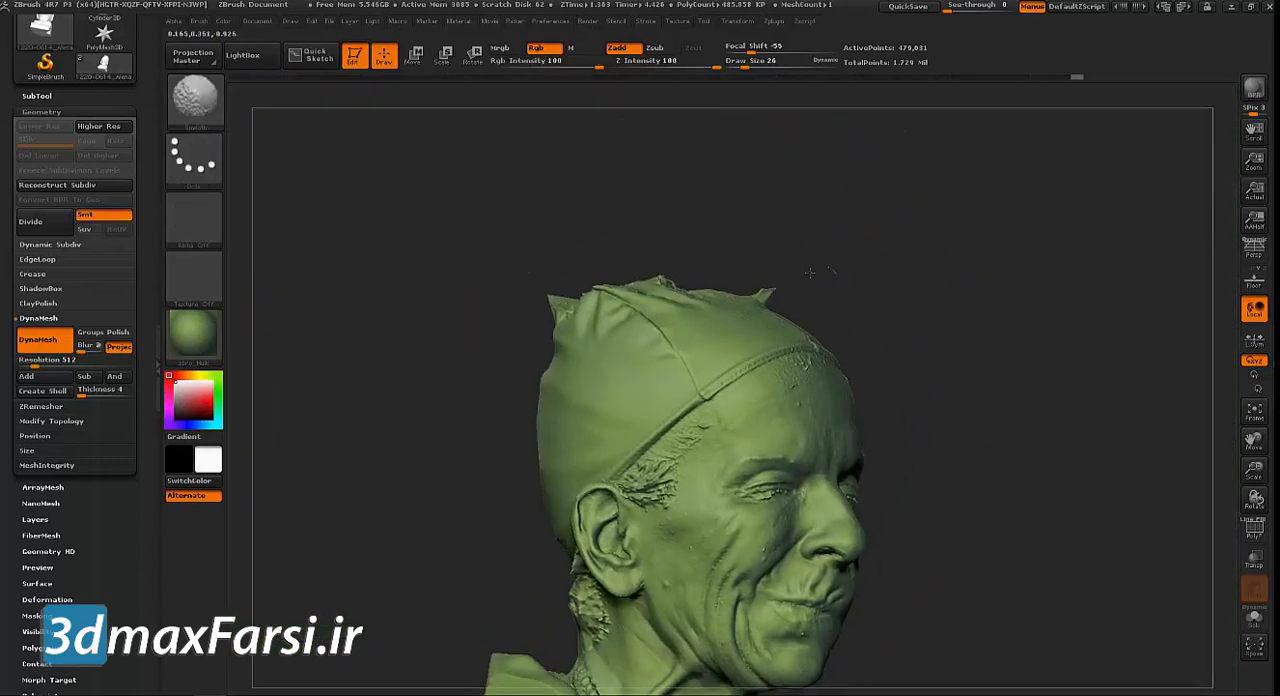
{"action": "key", "text": "shift"}
Switch to the Inflat brush at size 59 and smooth the torn area on top of the cap
{"action": "left_click", "coordinate": [204, 108]}
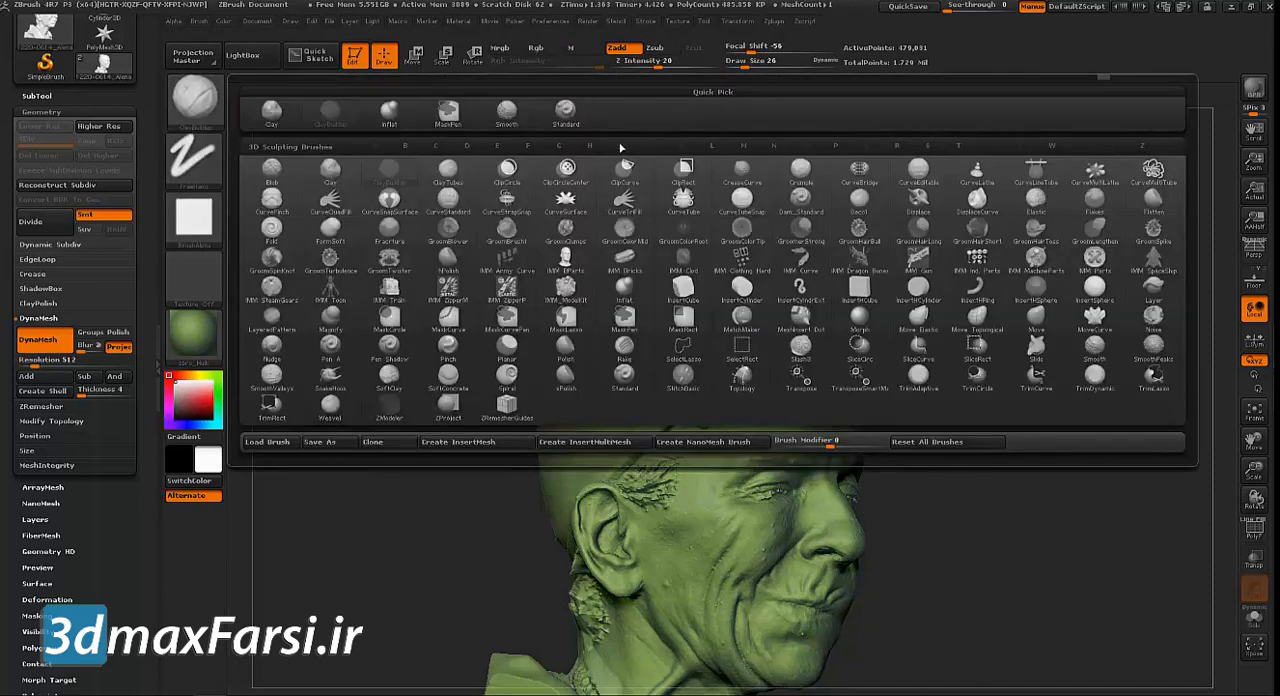
{"action": "left_click", "coordinate": [392, 113]}
{"action": "mouse_move", "coordinate": [389, 166]}
{"action": "left_mouse_down"}
{"action": "mouse_move", "coordinate": [329, 265]}
{"action": "mouse_move", "coordinate": [363, 300]}
{"action": "mouse_move", "coordinate": [426, 324]}
{"action": "left_mouse_up"}
{"action": "key", "text": "s"}
{"action": "mouse_move", "coordinate": [674, 188]}
{"action": "left_mouse_down"}
{"action": "mouse_move", "coordinate": [691, 186]}
{"action": "mouse_move", "coordinate": [659, 218]}
{"action": "left_mouse_up"}
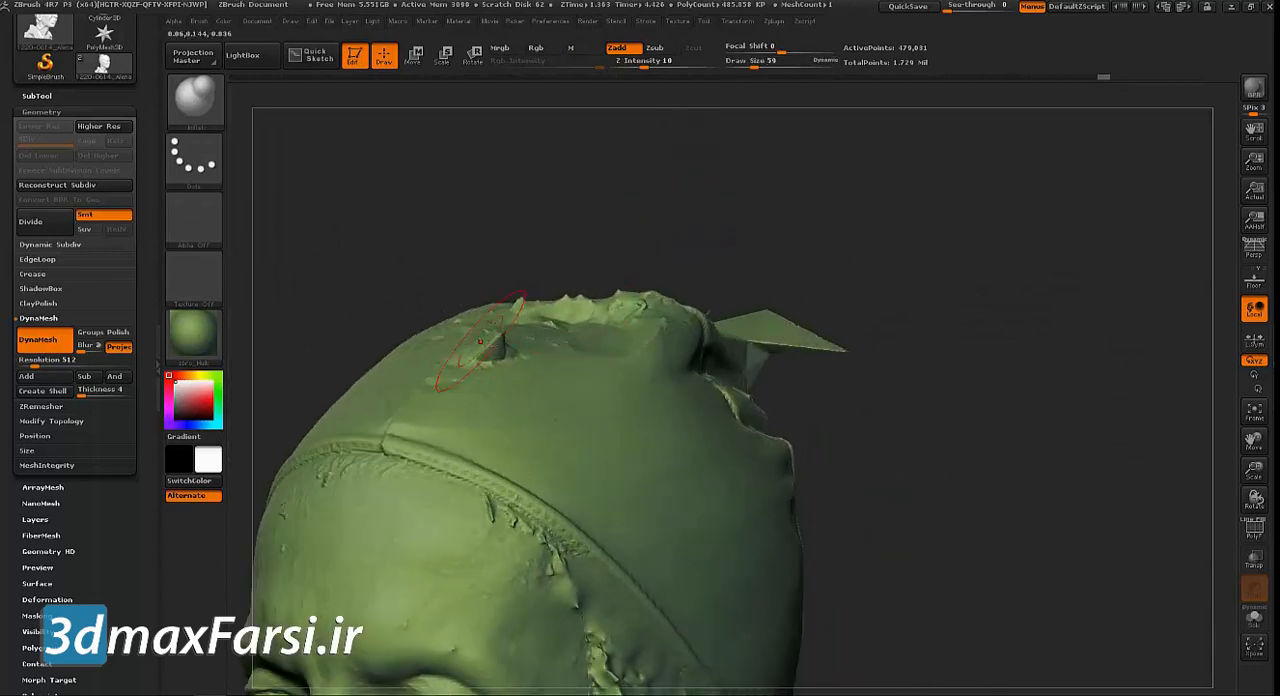
{"action": "key", "text": "shift"}
{"action": "left_click_drag", "start_coordinate": [443, 223], "coordinate": [494, 338]}
Try to smooth the spikes at the crown of the cap and undo the last two strokes
{"action": "mouse_move", "coordinate": [802, 263]}
{"action": "left_mouse_down"}
{"action": "mouse_move", "coordinate": [718, 297]}
{"action": "mouse_move", "coordinate": [690, 276]}
{"action": "mouse_move", "coordinate": [693, 303]}
{"action": "mouse_move", "coordinate": [590, 298]}
{"action": "left_mouse_up"}
{"action": "left_click_drag", "start_coordinate": [586, 243], "coordinate": [628, 249]}
{"action": "key", "text": "ctrl+z"}
{"action": "key", "text": "ctrl+z"}
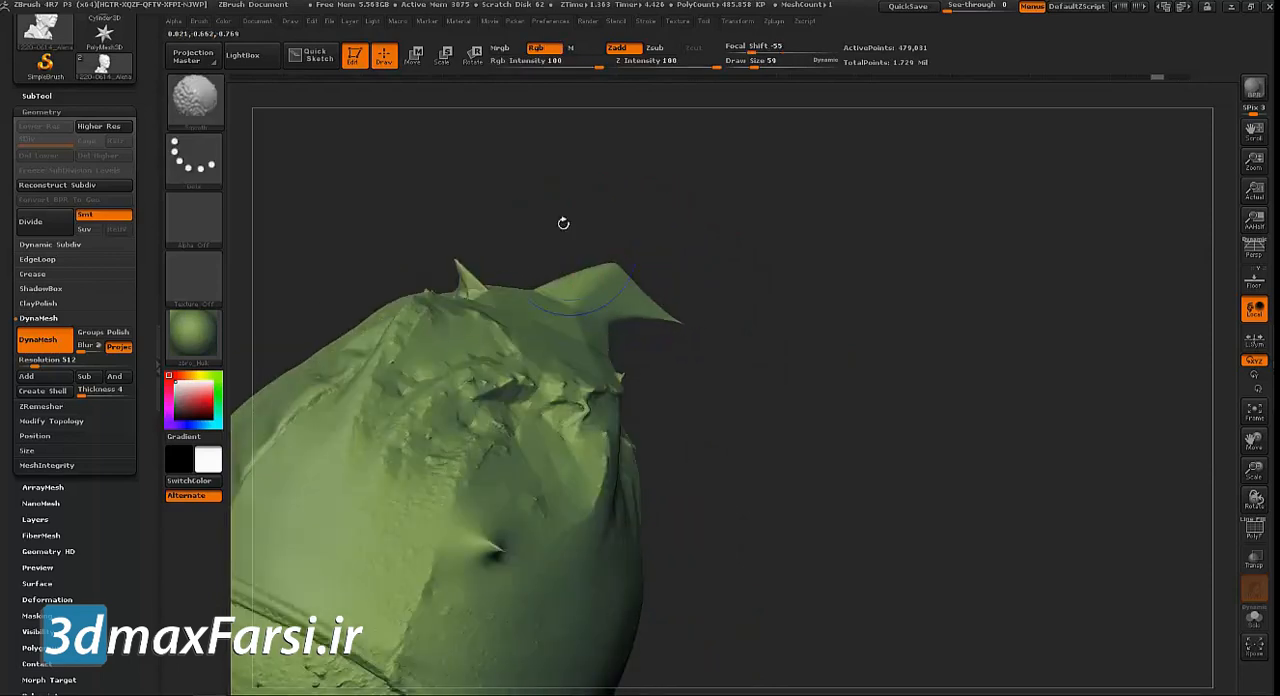
Smooth the faceted back of the cap and the collar area with a brush size of 93
{"action": "key", "text": "b"}
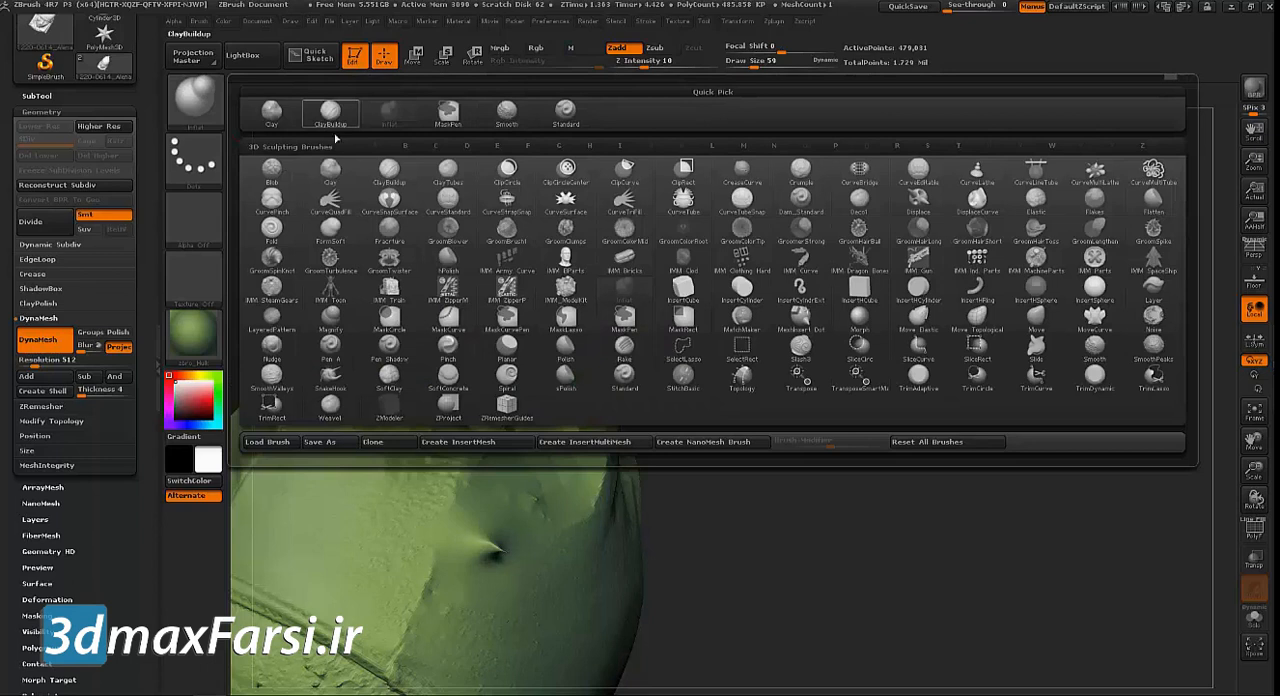
{"action": "mouse_move", "coordinate": [934, 586]}
{"action": "left_mouse_down"}
{"action": "mouse_move", "coordinate": [864, 560]}
{"action": "mouse_move", "coordinate": [1086, 443]}
{"action": "left_mouse_up"}
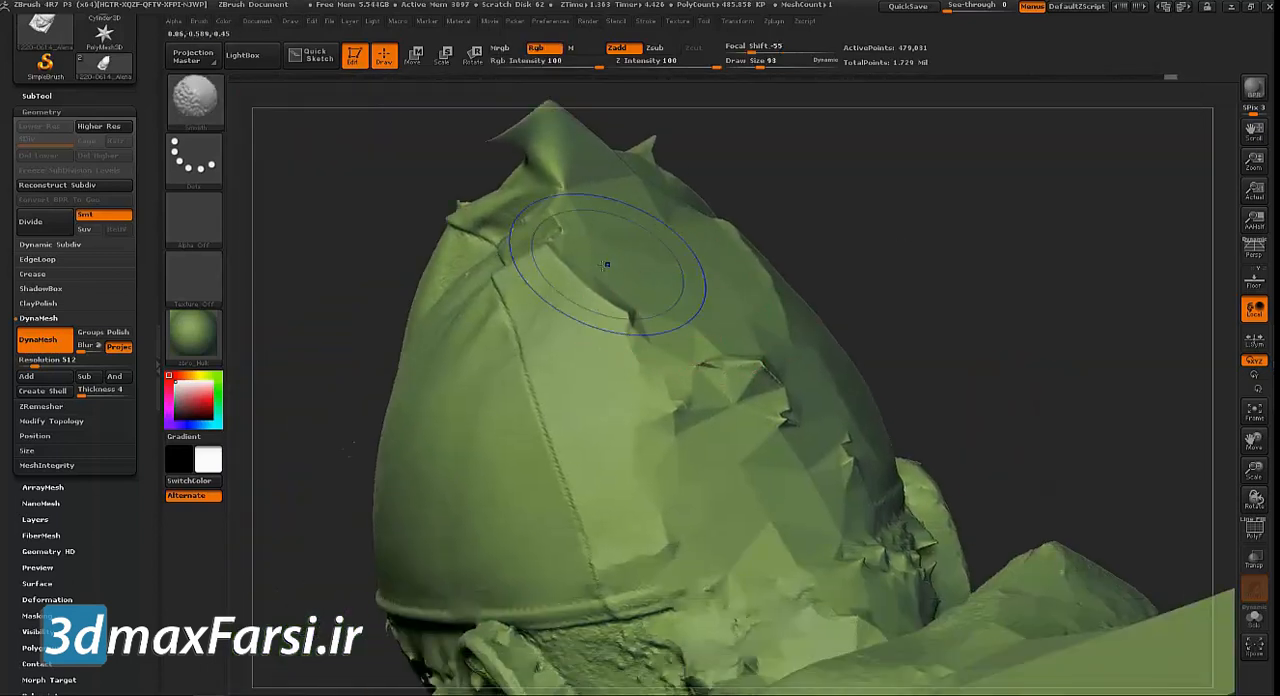
{"action": "left_click_drag", "start_coordinate": [604, 265], "coordinate": [701, 372], "text": "shift"}
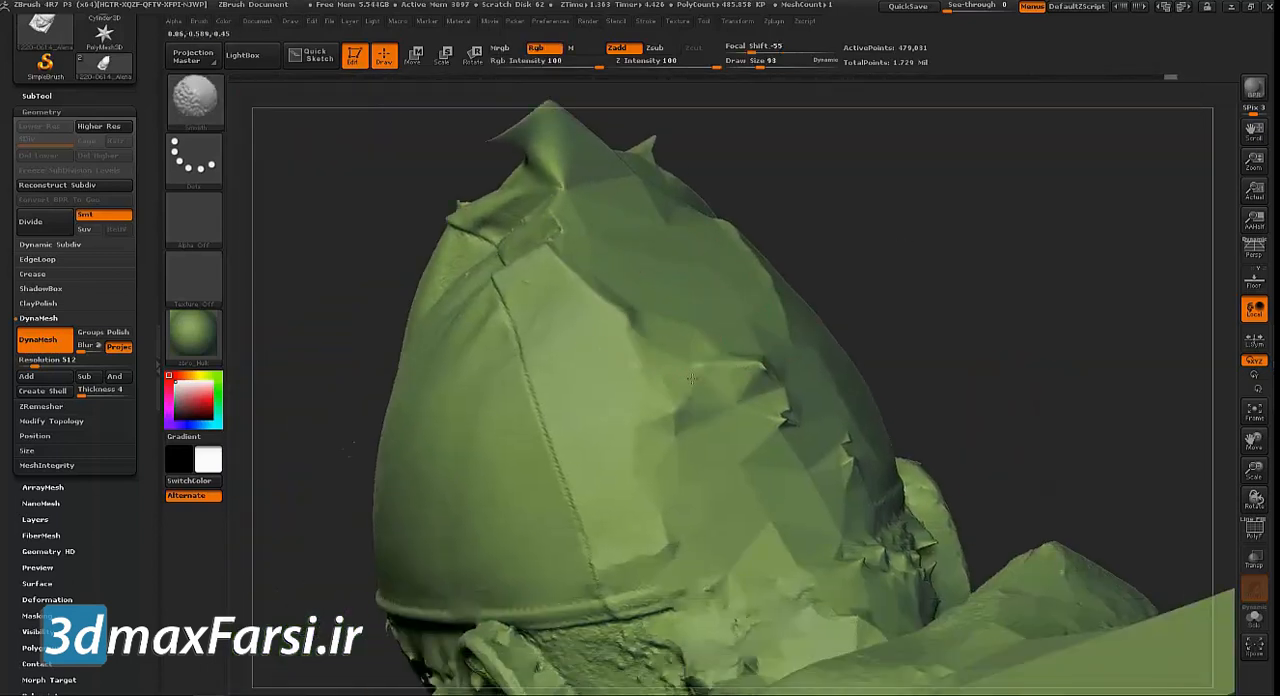
{"action": "mouse_move", "coordinate": [789, 472]}
{"action": "left_mouse_down", "text": "shift"}
{"action": "mouse_move", "coordinate": [900, 550]}
{"action": "mouse_move", "coordinate": [645, 630]}
{"action": "left_mouse_up", "text": "shift"}
{"action": "mouse_move", "coordinate": [628, 634]}
{"action": "right_mouse_down", "text": "alt"}
{"action": "mouse_move", "coordinate": [681, 551]}
{"action": "mouse_move", "coordinate": [716, 426]}
{"action": "right_mouse_up", "text": "alt"}
{"action": "mouse_move", "coordinate": [443, 594]}
{"action": "left_mouse_down"}
{"action": "mouse_move", "coordinate": [1060, 337]}
{"action": "mouse_move", "coordinate": [771, 191]}
{"action": "mouse_move", "coordinate": [824, 463]}
{"action": "mouse_move", "coordinate": [850, 395]}
{"action": "mouse_move", "coordinate": [735, 333]}
{"action": "left_mouse_up"}
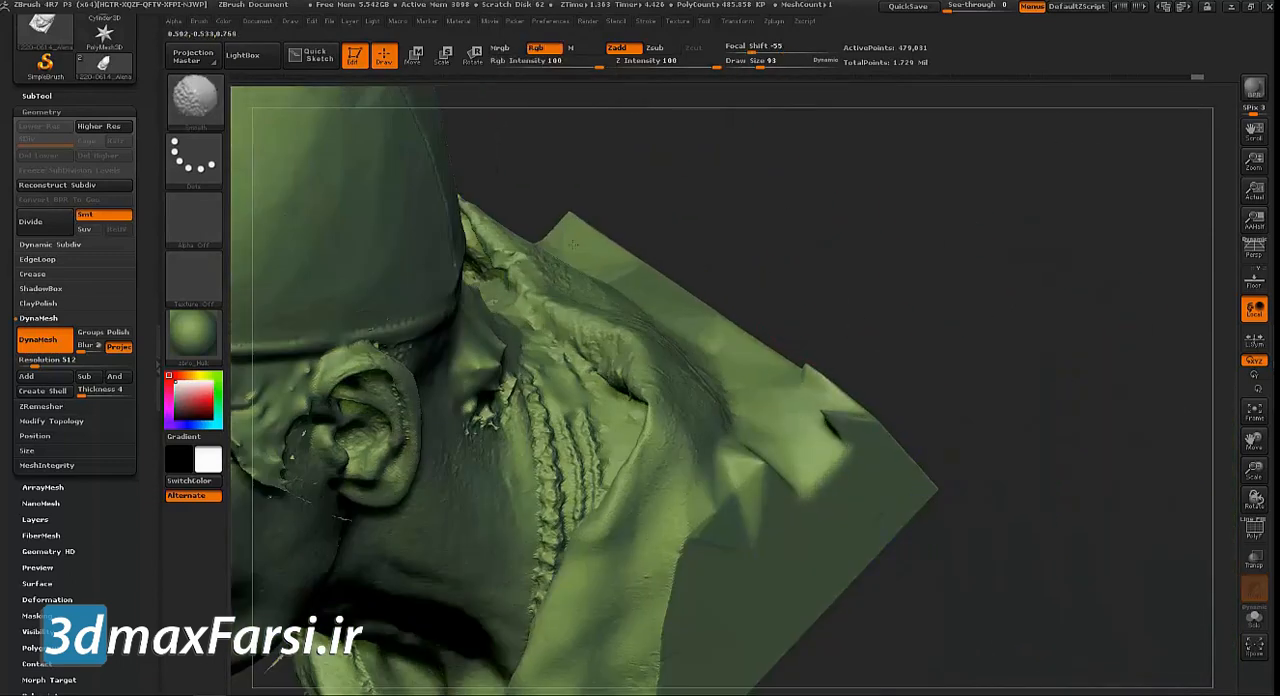
Smooth the front and side of the cap along its seam above the forehead
{"action": "right_click_drag", "start_coordinate": [960, 371], "coordinate": [880, 323], "text": "ctrl"}
{"action": "left_click_drag", "start_coordinate": [880, 323], "coordinate": [640, 380], "text": "shift"}
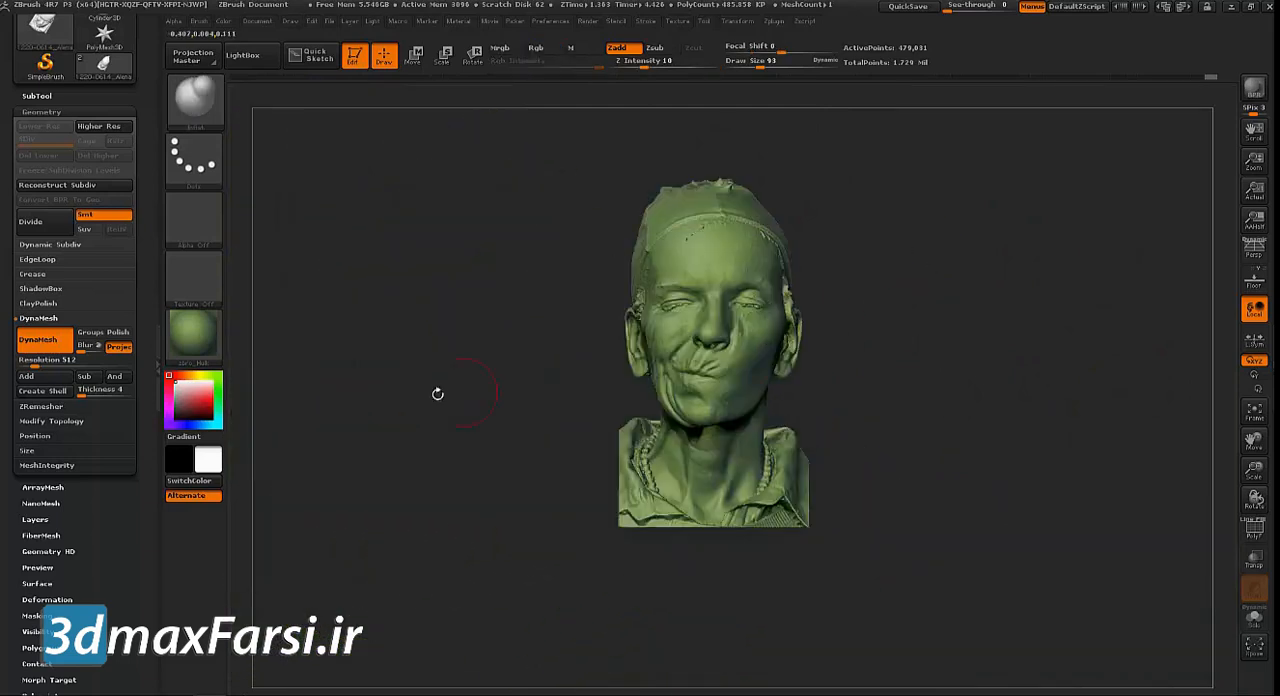
{"action": "right_click_drag", "start_coordinate": [437, 393], "coordinate": [516, 507], "text": "ctrl"}
{"action": "right_click_drag", "start_coordinate": [932, 344], "coordinate": [950, 444], "text": "alt"}
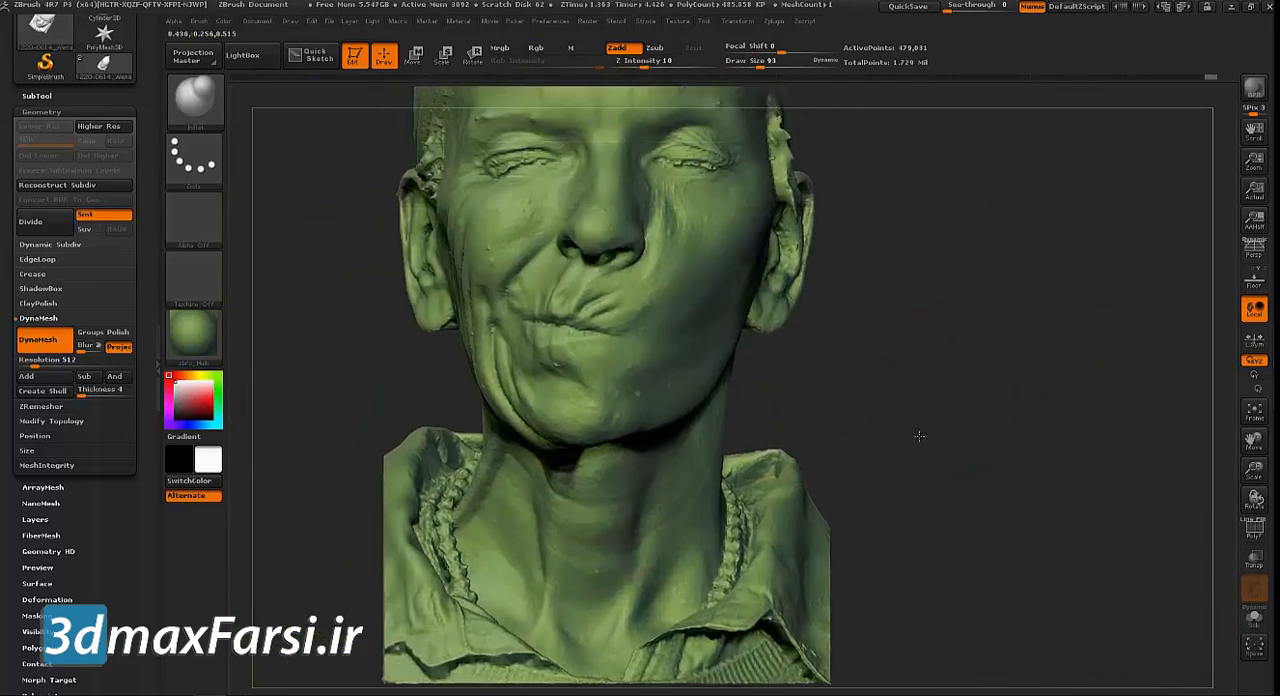
{"action": "right_click_drag", "start_coordinate": [589, 235], "coordinate": [584, 380], "text": "alt"}
{"action": "mouse_move", "coordinate": [568, 162]}
{"action": "left_mouse_down", "text": "shift"}
{"action": "mouse_move", "coordinate": [592, 114]}
{"action": "mouse_move", "coordinate": [708, 125]}
{"action": "mouse_move", "coordinate": [730, 145]}
{"action": "left_mouse_up", "text": "shift"}
{"action": "left_click_drag", "start_coordinate": [918, 205], "coordinate": [939, 293], "text": "alt"}
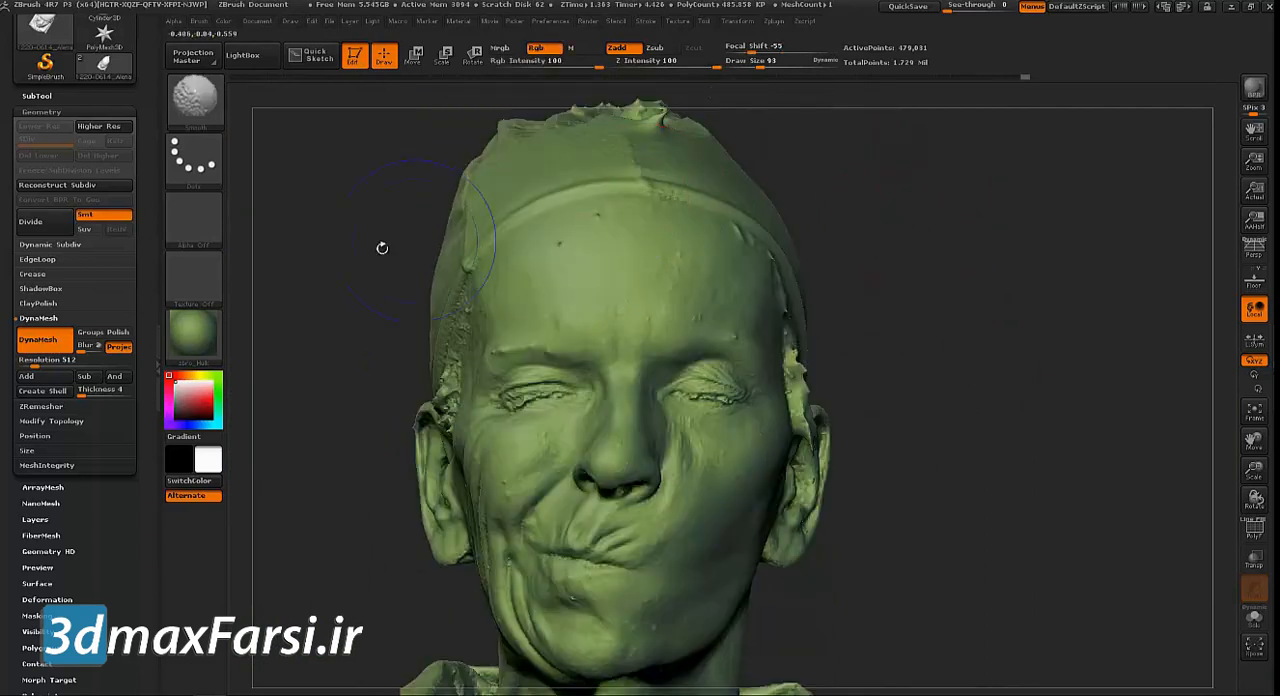
{"action": "left_click_drag", "start_coordinate": [383, 248], "coordinate": [423, 240]}
{"action": "left_click_drag", "start_coordinate": [426, 160], "coordinate": [392, 159], "text": "shift"}
Update the DynaMesh and smooth the jagged temple strip beside the ear with a brush size of 50
{"action": "left_click_drag", "start_coordinate": [876, 277], "coordinate": [941, 92], "text": "alt"}
{"action": "left_click_drag", "start_coordinate": [857, 307], "coordinate": [903, 506], "text": "alt"}
{"action": "left_click_drag", "start_coordinate": [837, 337], "coordinate": [845, 436], "text": "alt"}
{"action": "left_click_drag", "start_coordinate": [845, 436], "coordinate": [790, 440]}
{"action": "key", "text": "s"}
{"action": "left_click", "coordinate": [705, 426]}
{"action": "left_click_drag", "start_coordinate": [687, 400], "coordinate": [690, 490], "text": "shift"}
{"action": "left_click_drag", "start_coordinate": [872, 440], "coordinate": [912, 401]}
{"action": "left_click_drag", "start_coordinate": [890, 357], "coordinate": [935, 482], "text": "ctrl"}
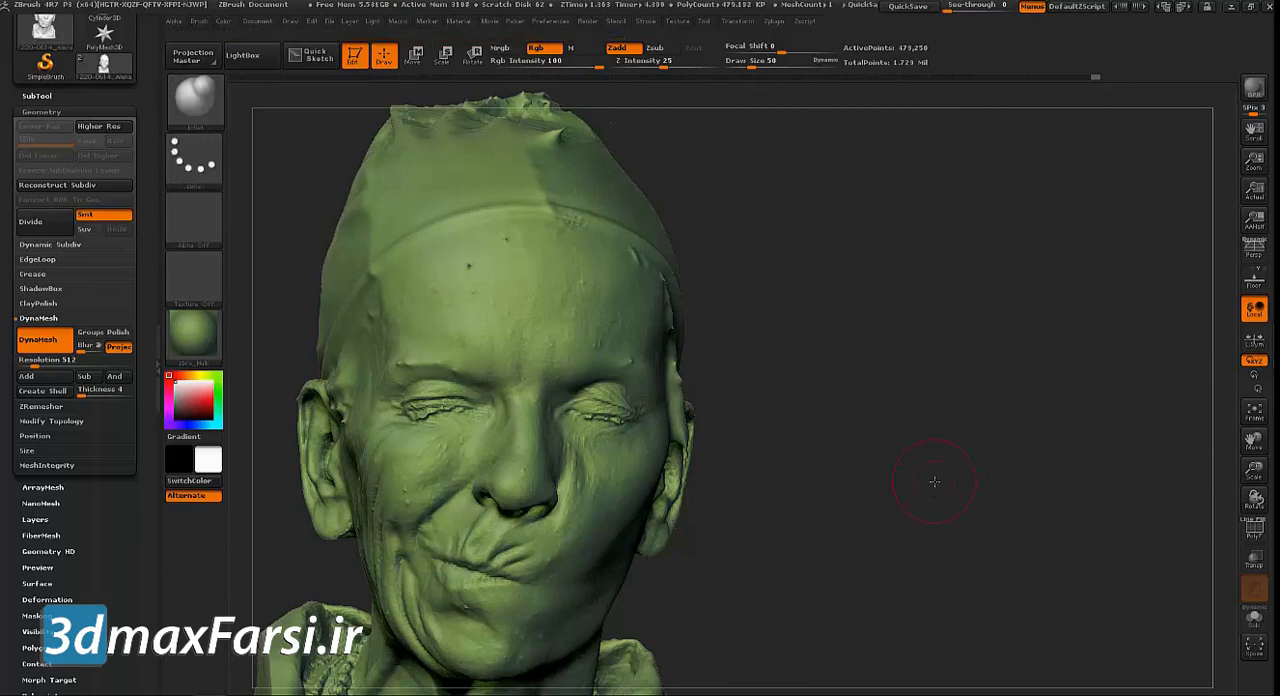
{"action": "mouse_move", "coordinate": [802, 272]}
{"action": "left_mouse_down"}
{"action": "mouse_move", "coordinate": [797, 260]}
{"action": "mouse_move", "coordinate": [881, 195]}
{"action": "mouse_move", "coordinate": [869, 194]}
{"action": "left_mouse_up"}
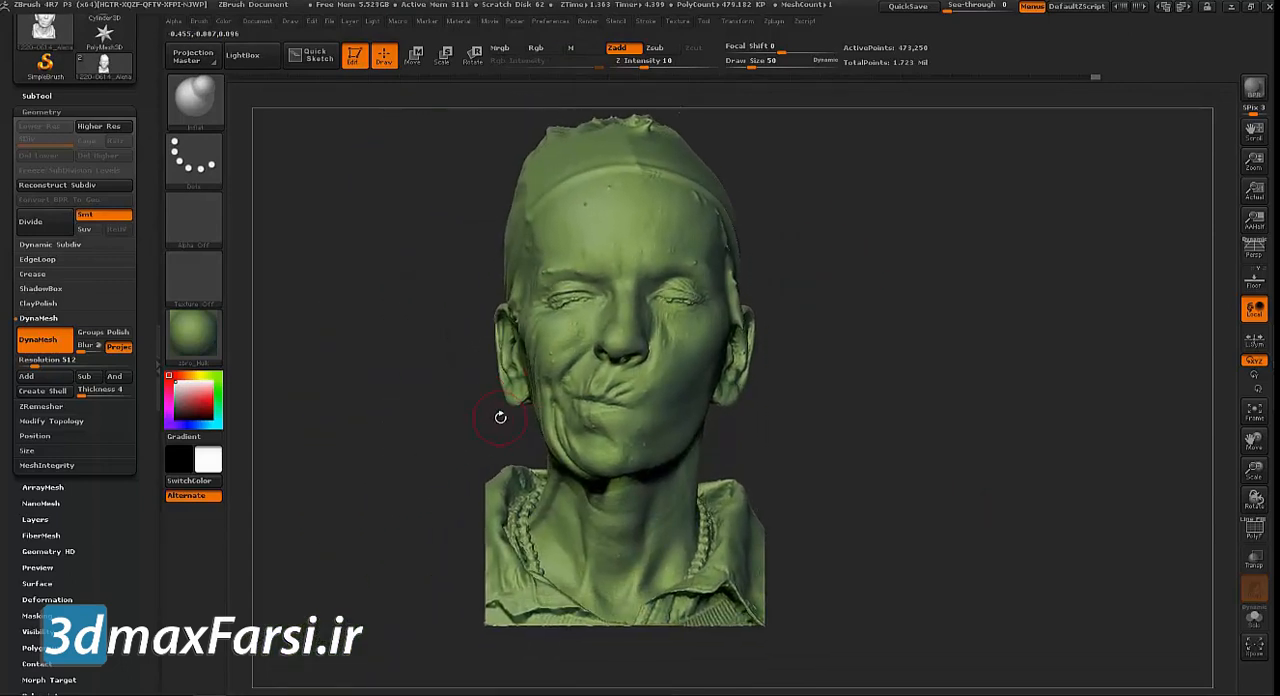
{"action": "left_click", "coordinate": [200, 333]}
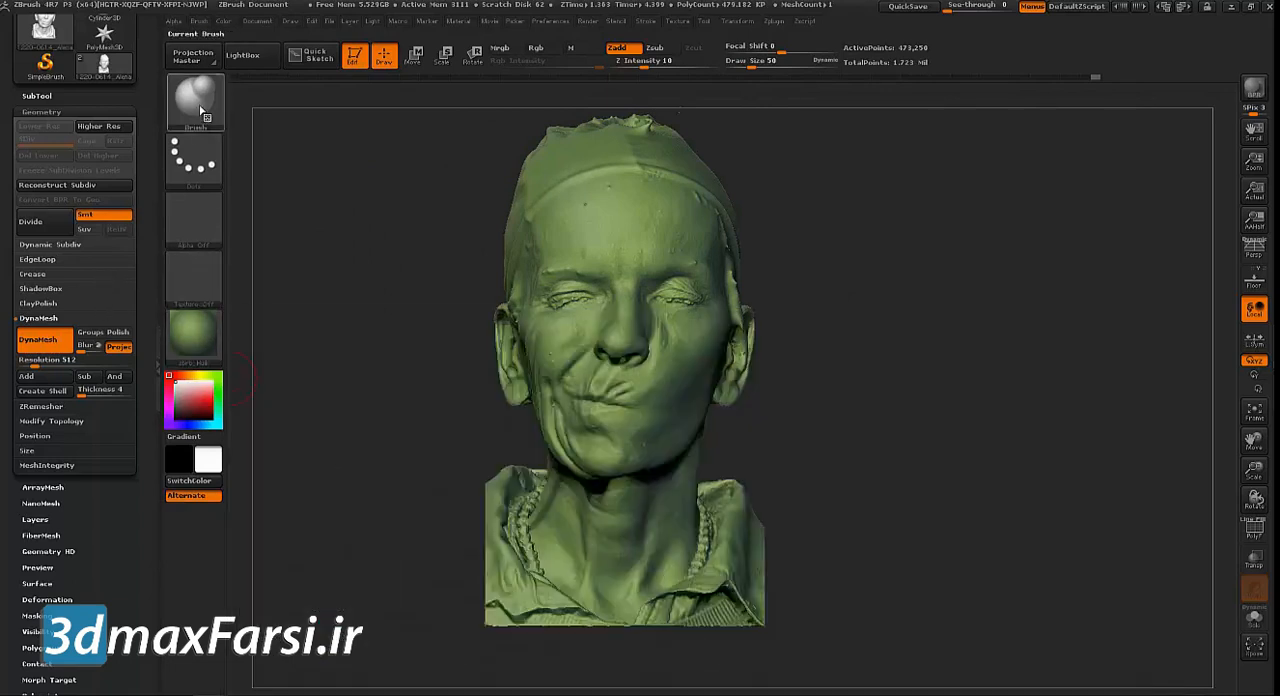
Choose the ZRemesherGuides brush and set its draw size to 15 for work on the face
{"action": "left_click", "coordinate": [193, 95]}
{"action": "left_click", "coordinate": [506, 410]}
{"action": "left_click_drag", "start_coordinate": [364, 402], "coordinate": [402, 400]}
{"action": "left_click_drag", "start_coordinate": [892, 351], "coordinate": [858, 394], "text": "alt"}
{"action": "key", "text": "s"}
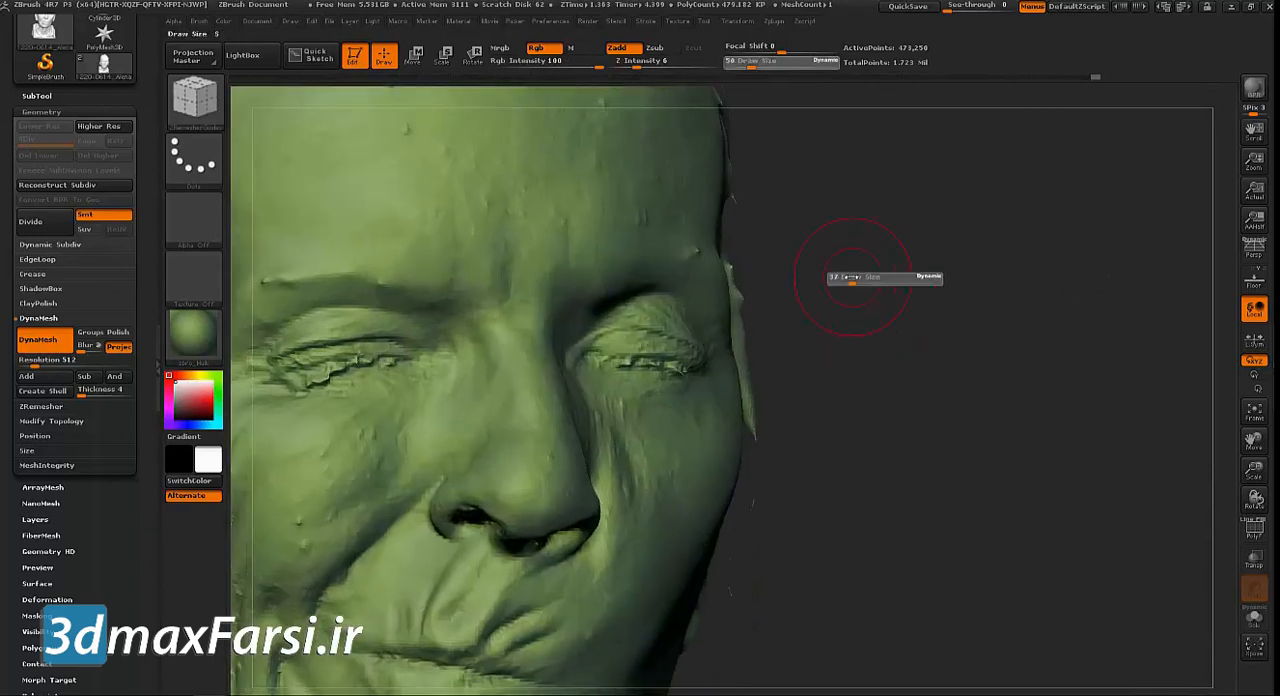
{"action": "left_click_drag", "start_coordinate": [845, 273], "coordinate": [842, 276]}
{"action": "mouse_move", "coordinate": [930, 310]}
{"action": "left_mouse_down"}
{"action": "mouse_move", "coordinate": [1040, 357]}
{"action": "mouse_move", "coordinate": [1020, 350]}
{"action": "mouse_move", "coordinate": [842, 392]}
{"action": "mouse_move", "coordinate": [986, 374]}
{"action": "mouse_move", "coordinate": [882, 407]}
{"action": "left_mouse_up"}
Smooth small artifacts on the face and update the DynaMesh
{"action": "key", "text": "shift"}
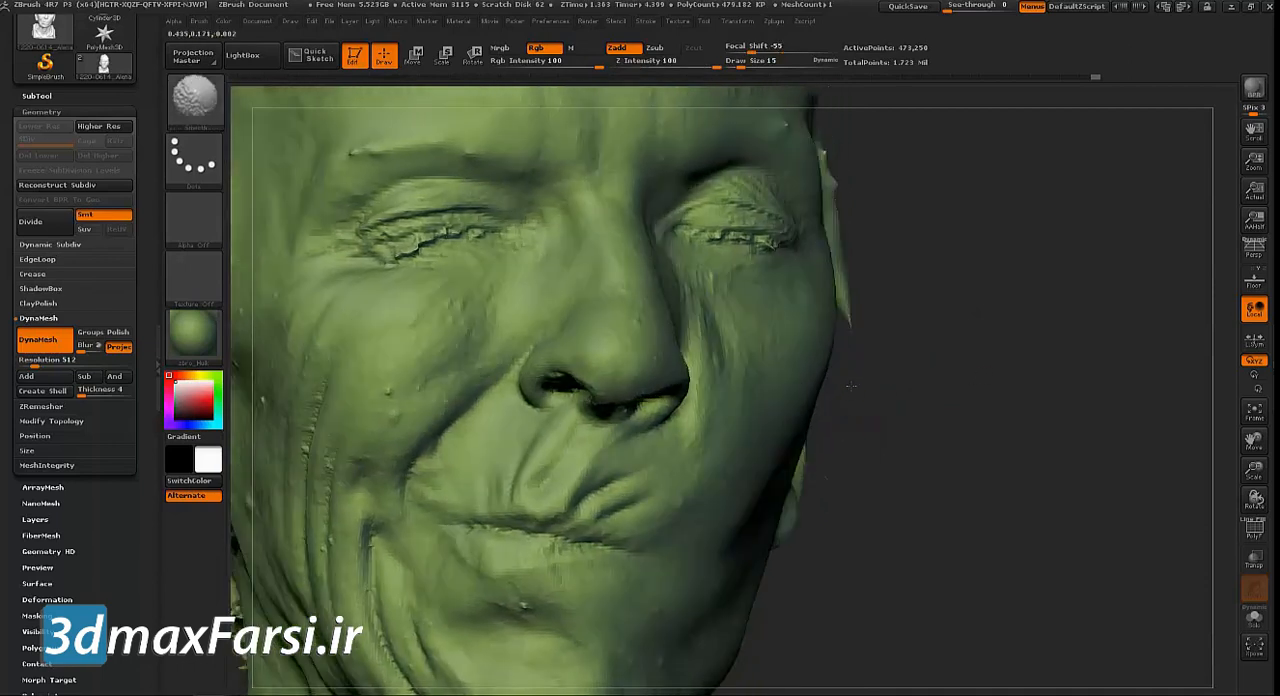
{"action": "left_click_drag", "start_coordinate": [842, 390], "coordinate": [862, 397], "text": "shift"}
{"action": "key", "text": "shift"}
{"action": "left_click_drag", "start_coordinate": [990, 207], "coordinate": [1020, 289], "text": "ctrl"}
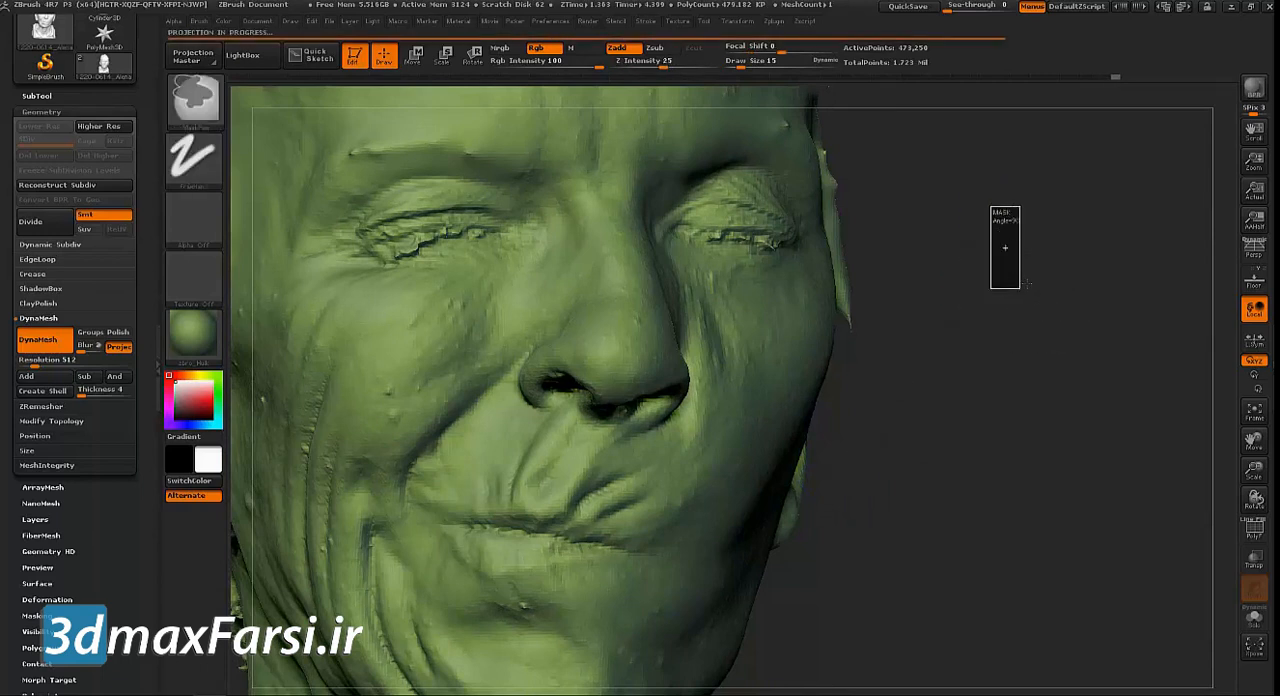
{"action": "left_click_drag", "start_coordinate": [995, 266], "coordinate": [1001, 244]}
{"action": "mouse_move", "coordinate": [1036, 193]}
{"action": "left_mouse_down"}
{"action": "mouse_move", "coordinate": [1089, 257]}
{"action": "mouse_move", "coordinate": [1085, 305]}
{"action": "left_mouse_up"}
Set the guide brush's draw size to 14 and draw a large closed guide loop around the subject's left eye socket
{"action": "key", "text": "s"}
{"action": "left_click_drag", "start_coordinate": [655, 216], "coordinate": [650, 216]}
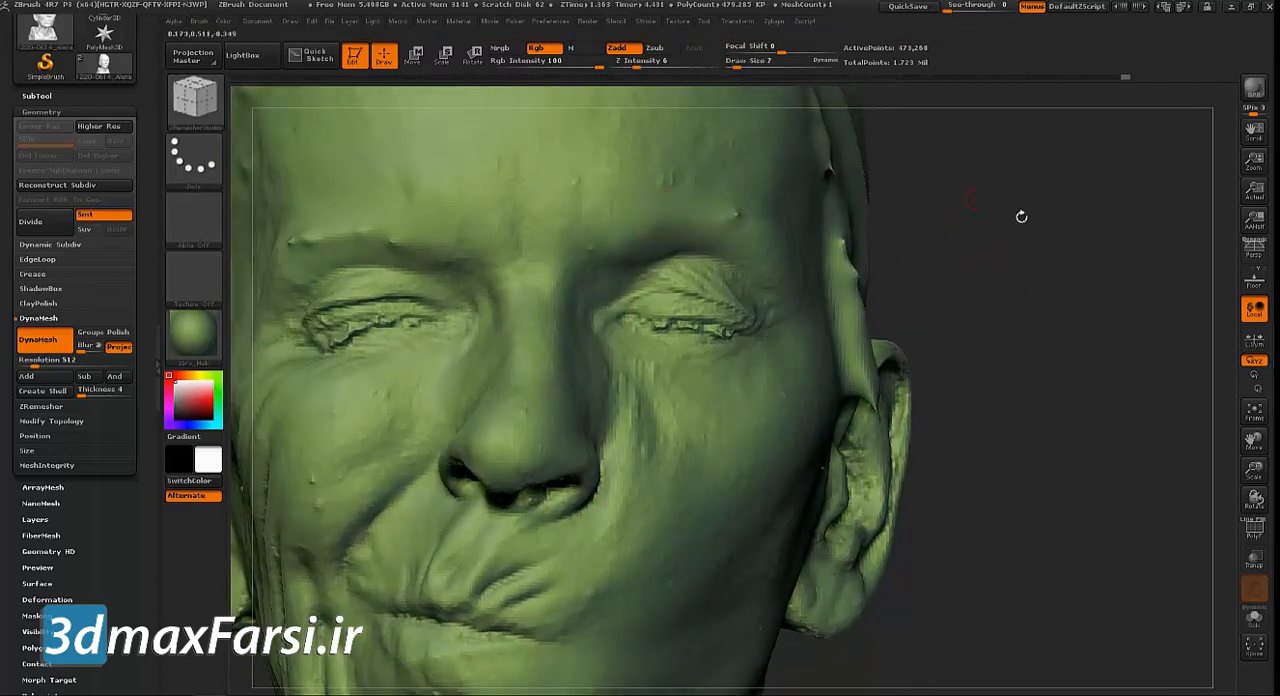
{"action": "left_click_drag", "start_coordinate": [1021, 217], "coordinate": [935, 225]}
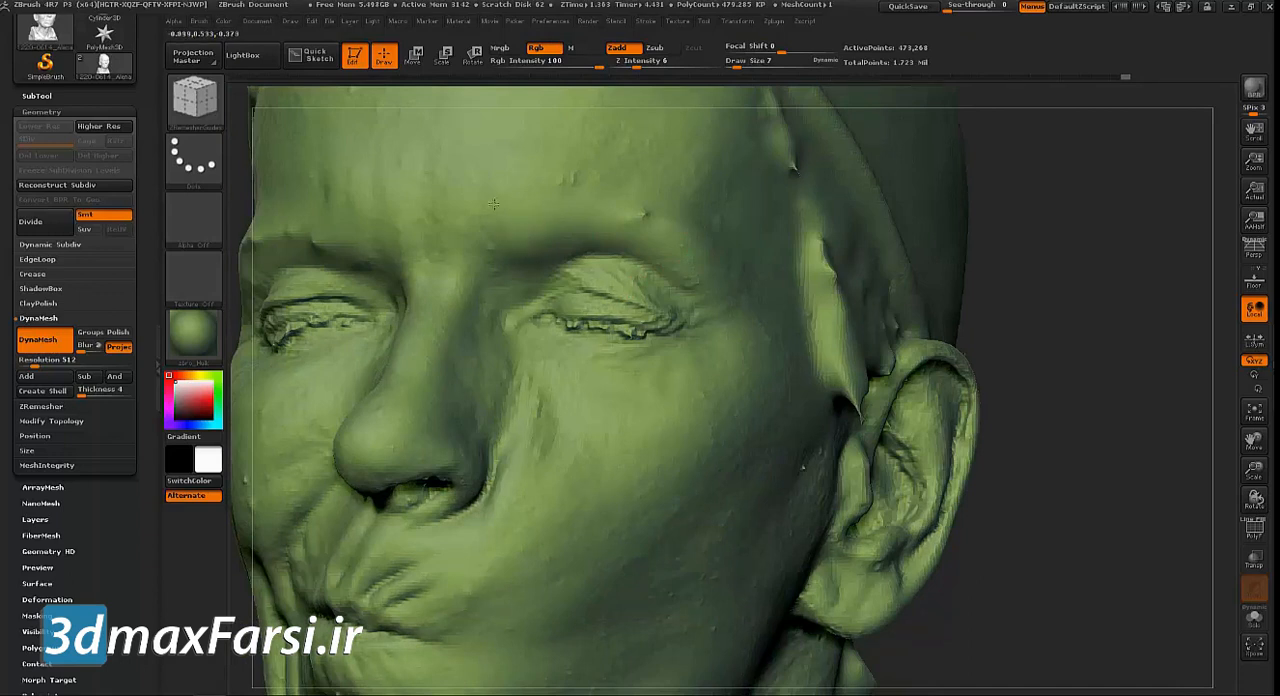
{"action": "left_click_drag", "start_coordinate": [1130, 287], "coordinate": [932, 310]}
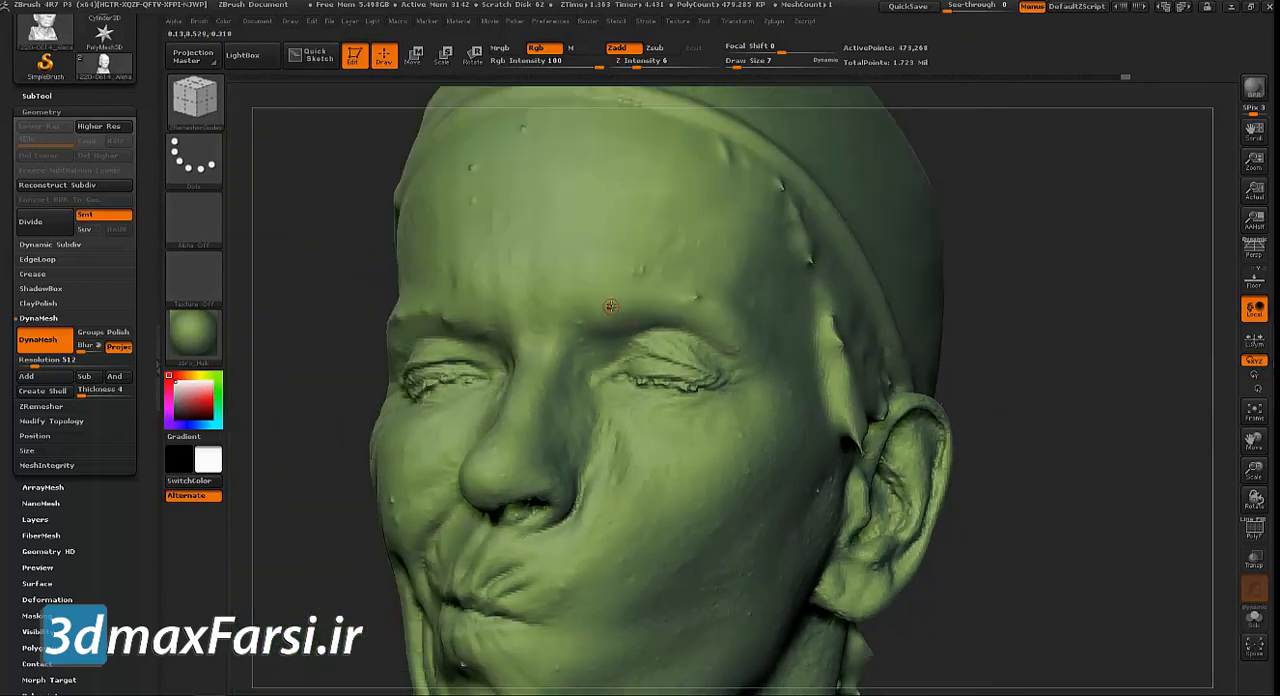
{"action": "key", "text": "s"}
{"action": "left_click_drag", "start_coordinate": [608, 302], "coordinate": [609, 302]}
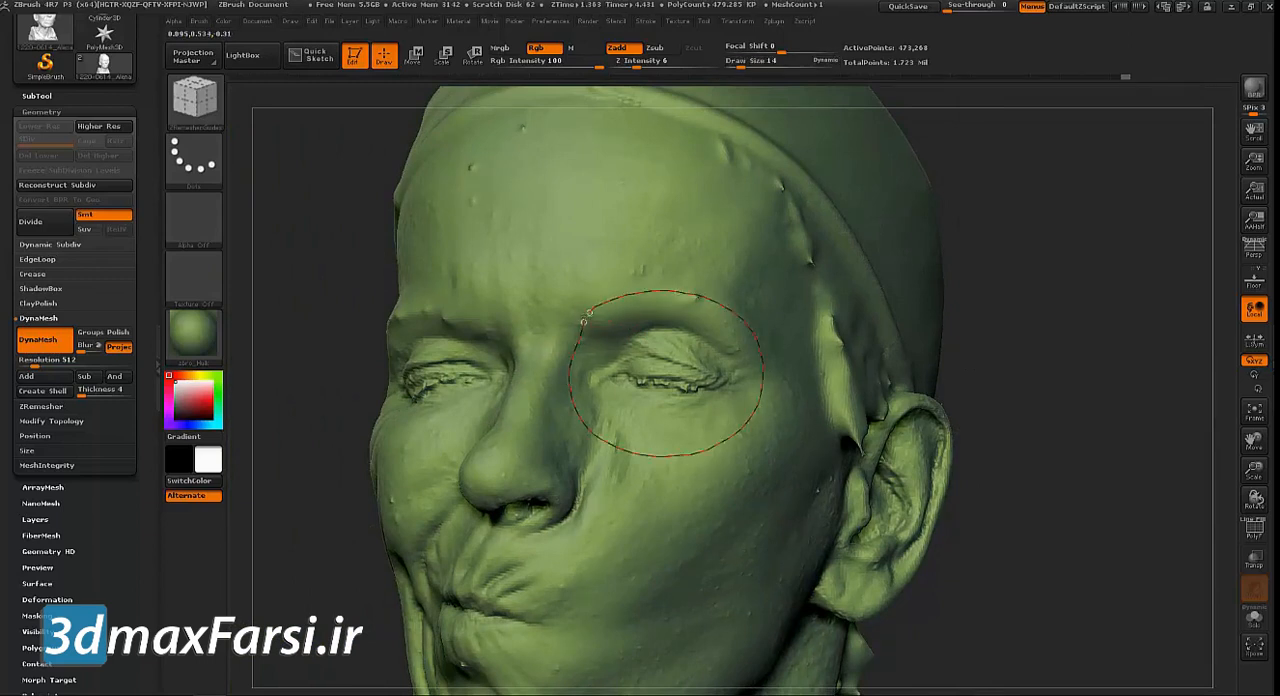
Add guides inside the left eye loop around the eyelids and lid opening, plus a line through the eye corners to the nose bridge
{"action": "left_click_drag", "start_coordinate": [1126, 308], "coordinate": [979, 319]}
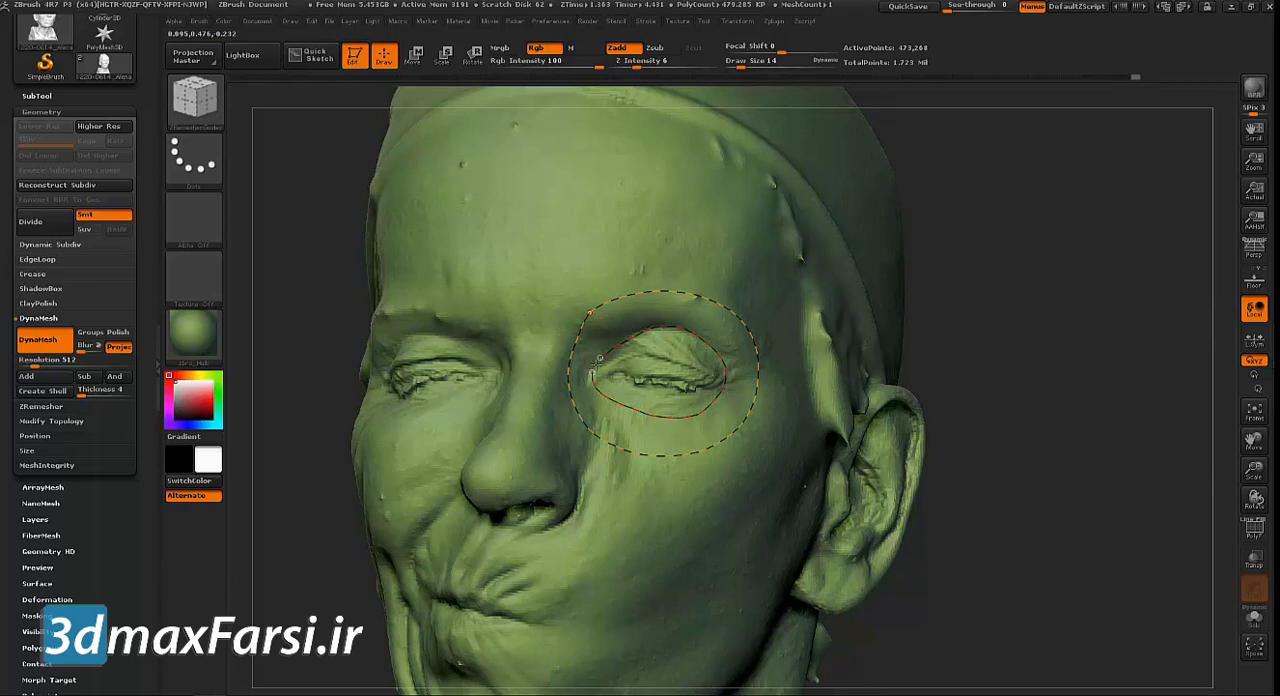
{"action": "left_click_drag", "start_coordinate": [601, 358], "coordinate": [599, 360]}
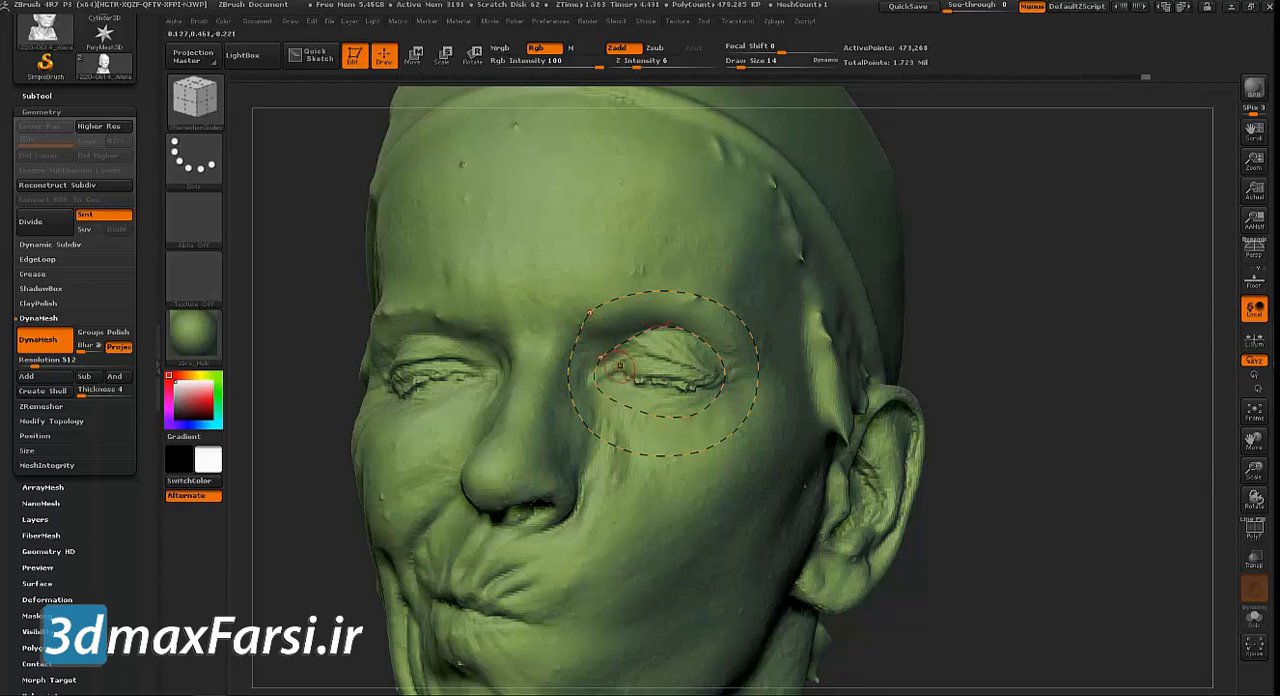
{"action": "mouse_move", "coordinate": [690, 363]}
{"action": "left_mouse_down"}
{"action": "mouse_move", "coordinate": [720, 378]}
{"action": "mouse_move", "coordinate": [708, 395]}
{"action": "mouse_move", "coordinate": [665, 396]}
{"action": "mouse_move", "coordinate": [613, 370]}
{"action": "left_mouse_up"}
{"action": "left_click_drag", "start_coordinate": [661, 381], "coordinate": [517, 352]}
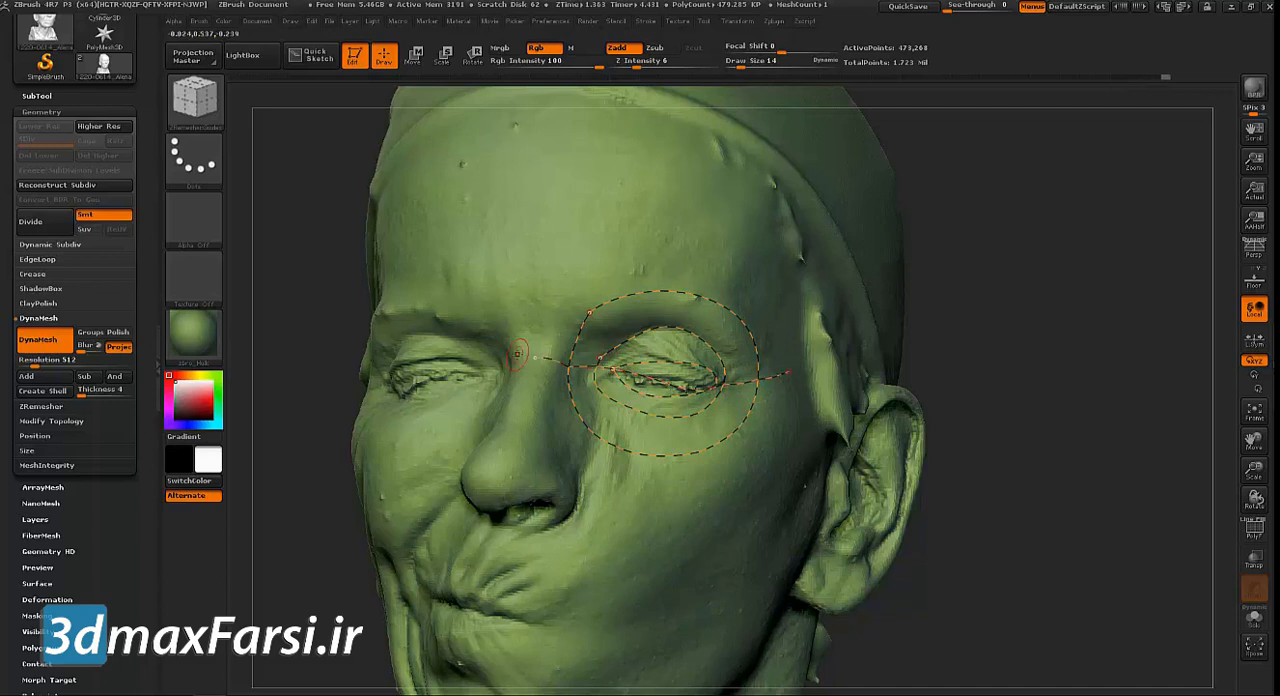
Draw matching outer, inner and lid-opening guide loops on the subject's right eye and connect it across the nose bridge and outward
{"action": "left_click_drag", "start_coordinate": [1000, 297], "coordinate": [1028, 309]}
{"action": "mouse_move", "coordinate": [416, 330]}
{"action": "left_mouse_down"}
{"action": "mouse_move", "coordinate": [514, 305]}
{"action": "mouse_move", "coordinate": [586, 330]}
{"action": "left_mouse_up"}
{"action": "mouse_move", "coordinate": [603, 385]}
{"action": "left_mouse_down"}
{"action": "mouse_move", "coordinate": [570, 424]}
{"action": "mouse_move", "coordinate": [482, 450]}
{"action": "mouse_move", "coordinate": [405, 416]}
{"action": "mouse_move", "coordinate": [416, 331]}
{"action": "left_mouse_up"}
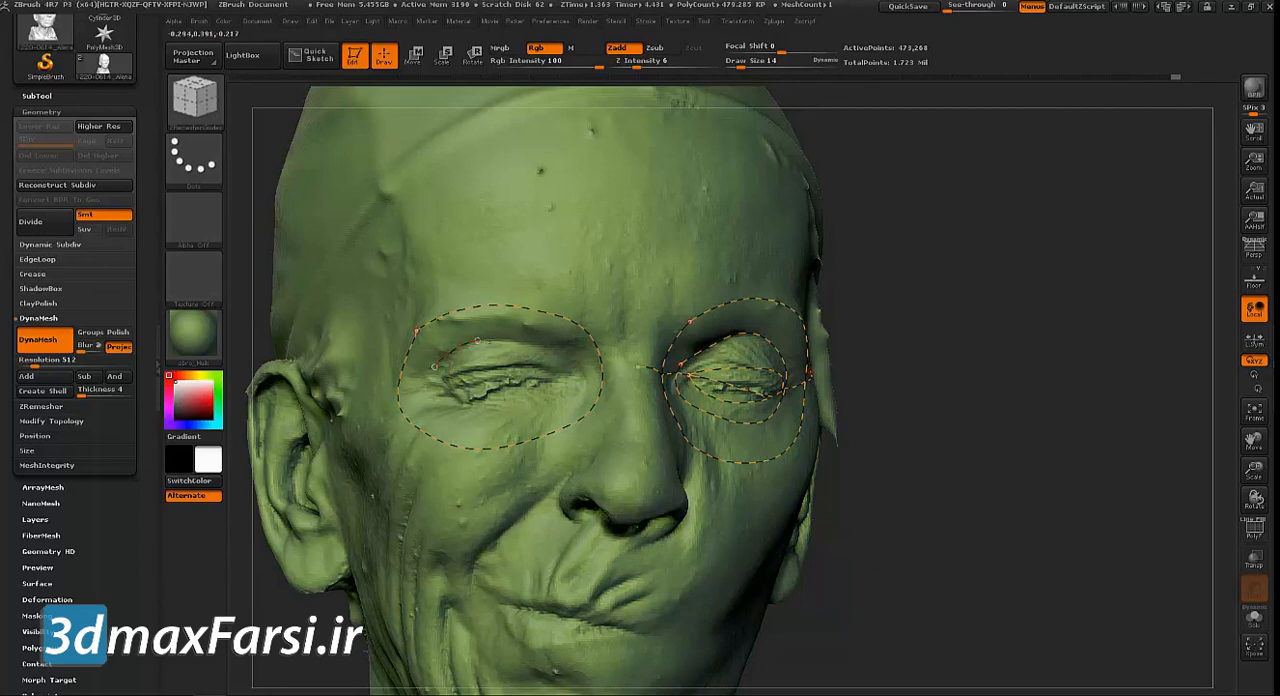
{"action": "mouse_move", "coordinate": [578, 381]}
{"action": "left_mouse_down"}
{"action": "mouse_move", "coordinate": [540, 414]}
{"action": "mouse_move", "coordinate": [486, 414]}
{"action": "mouse_move", "coordinate": [436, 402]}
{"action": "mouse_move", "coordinate": [431, 368]}
{"action": "mouse_move", "coordinate": [540, 365]}
{"action": "mouse_move", "coordinate": [494, 397]}
{"action": "mouse_move", "coordinate": [443, 379]}
{"action": "left_mouse_up"}
{"action": "mouse_move", "coordinate": [380, 404]}
{"action": "left_mouse_down"}
{"action": "mouse_move", "coordinate": [494, 372]}
{"action": "mouse_move", "coordinate": [648, 369]}
{"action": "mouse_move", "coordinate": [578, 374]}
{"action": "left_mouse_up"}
{"action": "key", "text": "ctrl+z"}
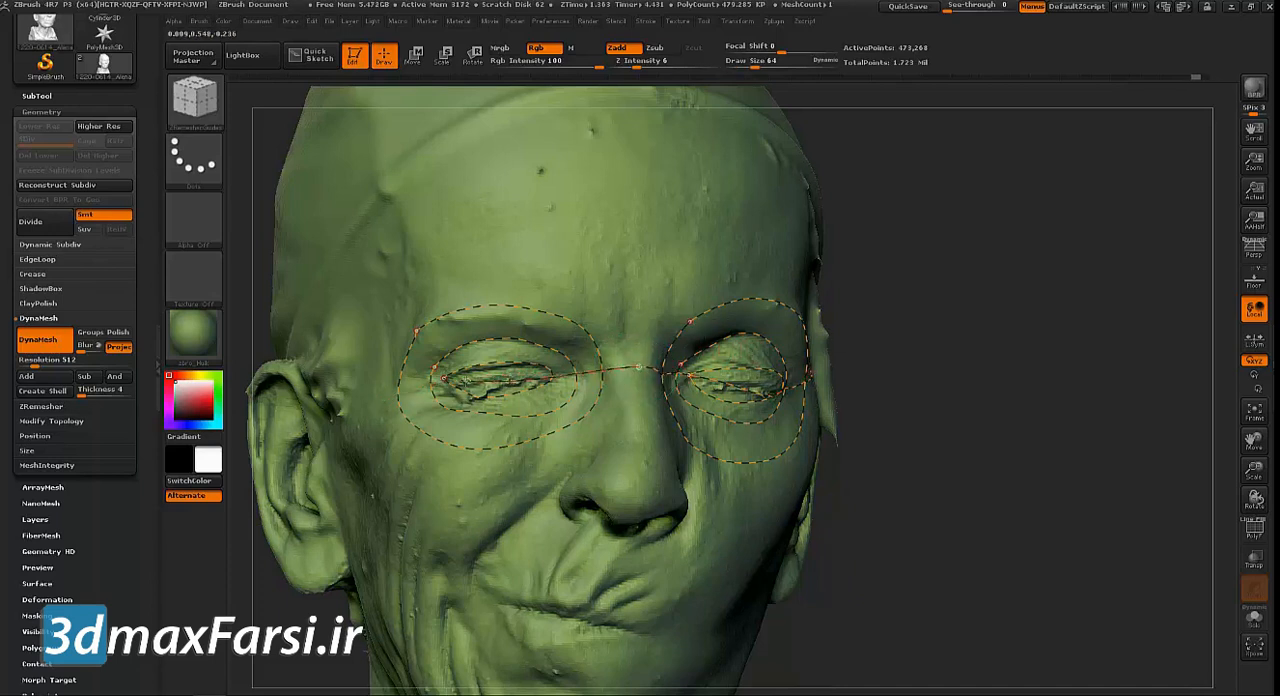
{"action": "left_click_drag", "start_coordinate": [431, 383], "coordinate": [378, 398]}
Draw closed guide loops around both nostril openings
{"action": "mouse_move", "coordinate": [944, 394]}
{"action": "left_mouse_down"}
{"action": "mouse_move", "coordinate": [940, 248]}
{"action": "mouse_move", "coordinate": [850, 223]}
{"action": "left_mouse_up"}
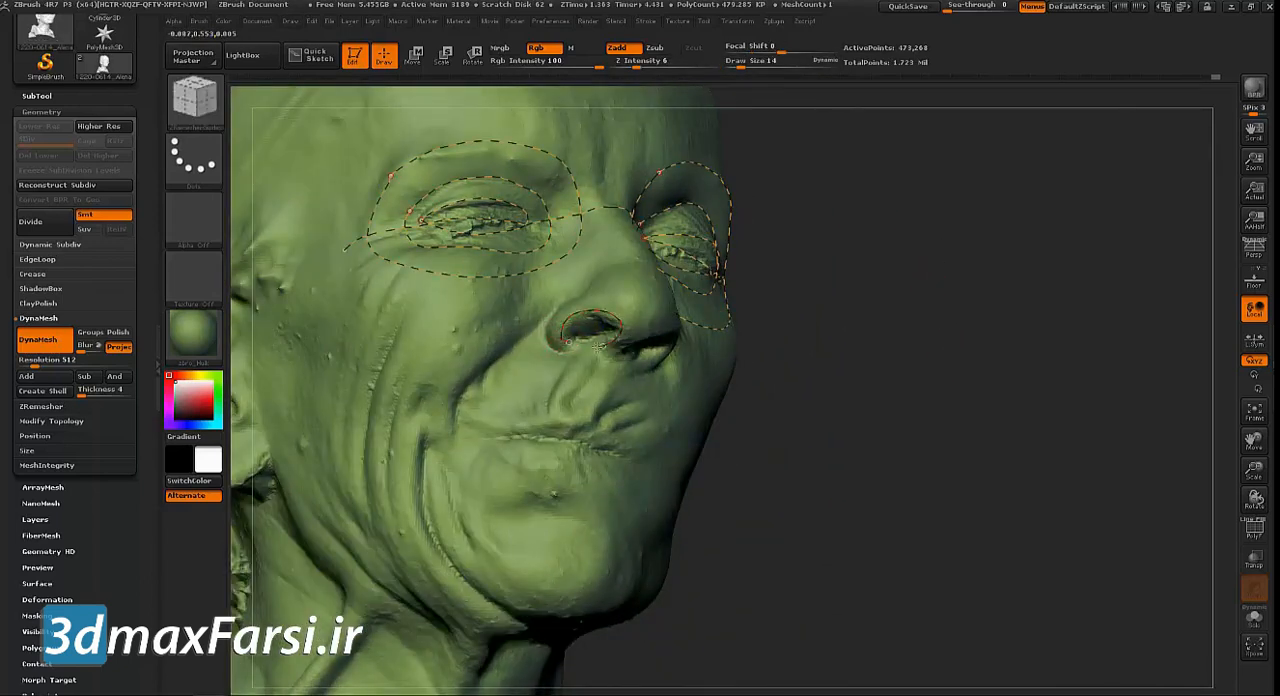
{"action": "left_click_drag", "start_coordinate": [909, 347], "coordinate": [817, 326]}
{"action": "mouse_move", "coordinate": [619, 353]}
{"action": "left_mouse_down"}
{"action": "mouse_move", "coordinate": [621, 326]}
{"action": "mouse_move", "coordinate": [664, 336]}
{"action": "left_mouse_up"}
Draw a guide loop around the lips and extend guide lines outward from both corners of the mouth
{"action": "left_click_drag", "start_coordinate": [983, 363], "coordinate": [864, 385]}
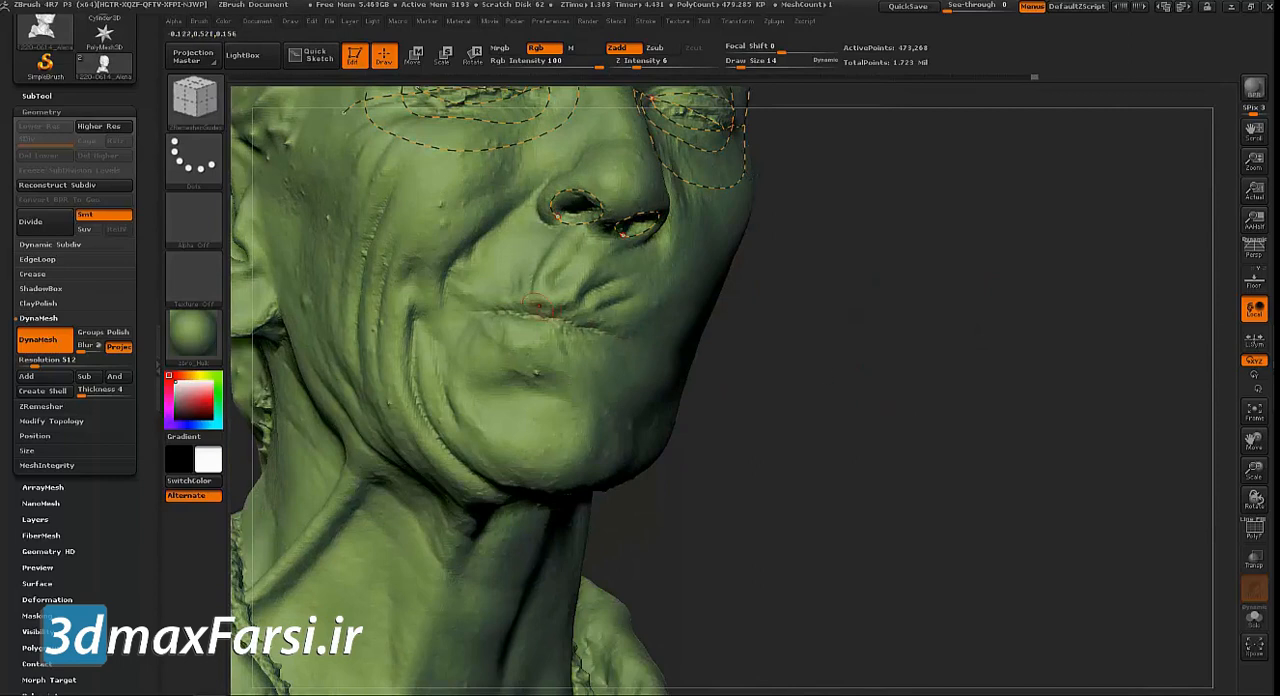
{"action": "mouse_move", "coordinate": [472, 306]}
{"action": "left_mouse_down"}
{"action": "mouse_move", "coordinate": [535, 298]}
{"action": "mouse_move", "coordinate": [620, 333]}
{"action": "mouse_move", "coordinate": [553, 342]}
{"action": "mouse_move", "coordinate": [472, 308]}
{"action": "left_mouse_up"}
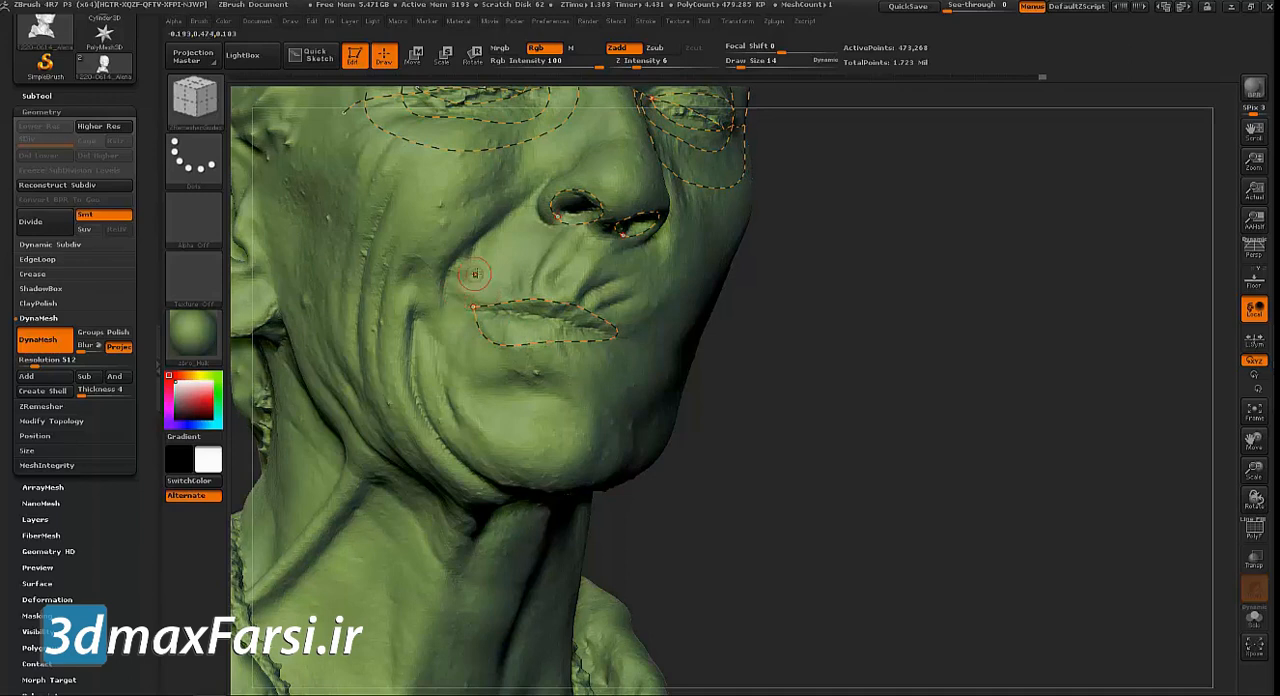
{"action": "left_click_drag", "start_coordinate": [446, 300], "coordinate": [476, 308]}
{"action": "left_click_drag", "start_coordinate": [629, 339], "coordinate": [679, 348]}
{"action": "left_click_drag", "start_coordinate": [824, 334], "coordinate": [812, 360], "text": "alt"}
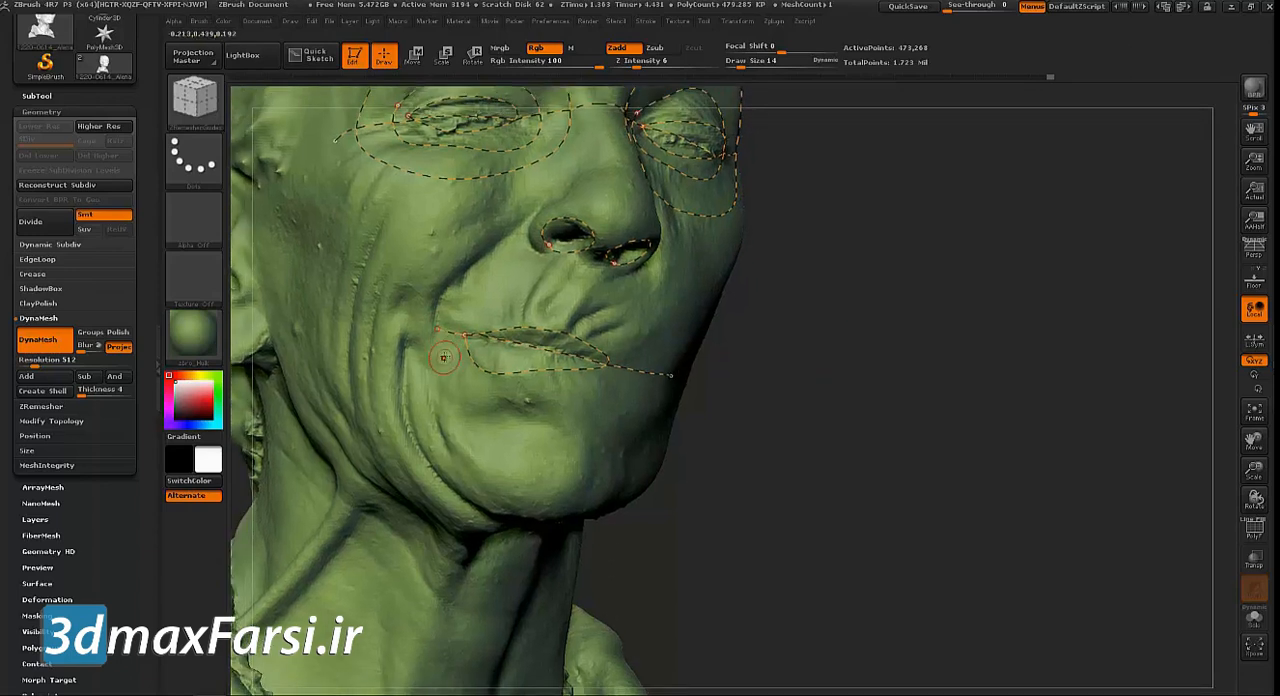
Draw a larger guide loop encircling the mouth between the lips and the chin
{"action": "mouse_move", "coordinate": [516, 408]}
{"action": "left_mouse_down"}
{"action": "mouse_move", "coordinate": [432, 382]}
{"action": "mouse_move", "coordinate": [437, 331]}
{"action": "mouse_move", "coordinate": [488, 302]}
{"action": "mouse_move", "coordinate": [556, 302]}
{"action": "mouse_move", "coordinate": [601, 328]}
{"action": "left_mouse_up"}
{"action": "left_click_drag", "start_coordinate": [587, 433], "coordinate": [538, 425]}
{"action": "left_click_drag", "start_coordinate": [891, 420], "coordinate": [855, 391], "text": "alt"}
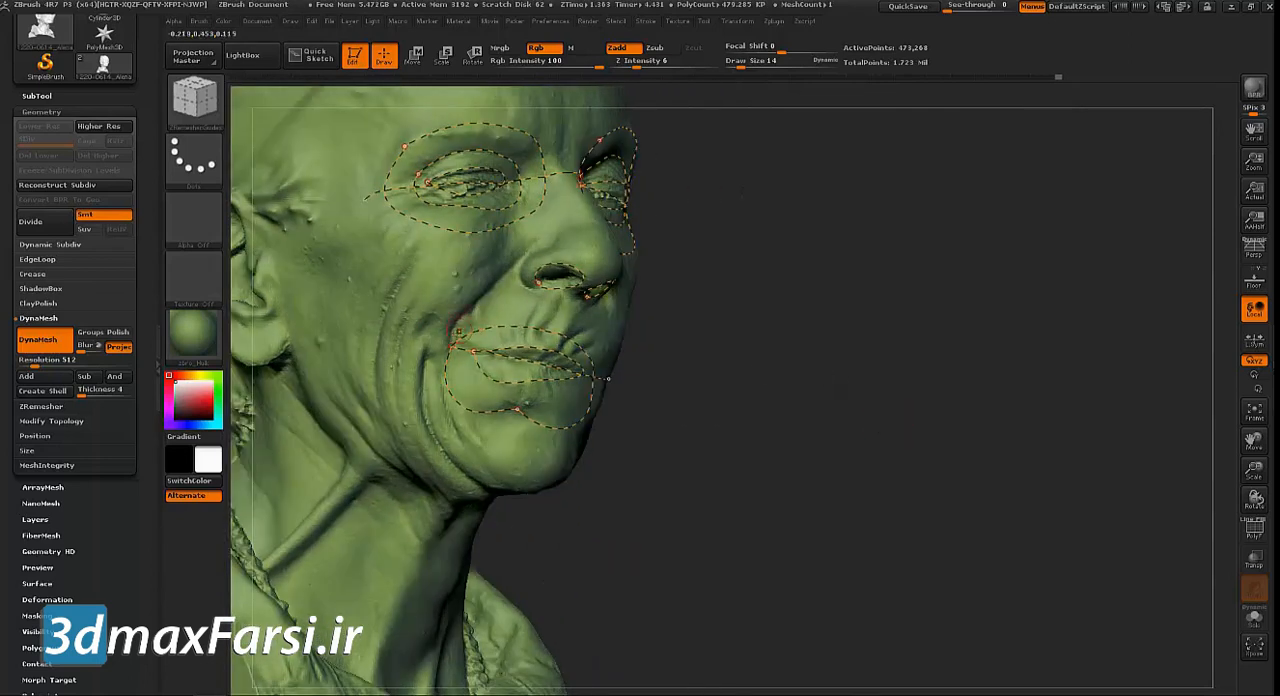
Try to draw a guide along the smile lines from the nose bridge around the mouth, and undo its strokes
{"action": "left_click_drag", "start_coordinate": [451, 347], "coordinate": [476, 300]}
{"action": "left_click_drag", "start_coordinate": [518, 255], "coordinate": [592, 205]}
{"action": "left_click_drag", "start_coordinate": [829, 336], "coordinate": [650, 326]}
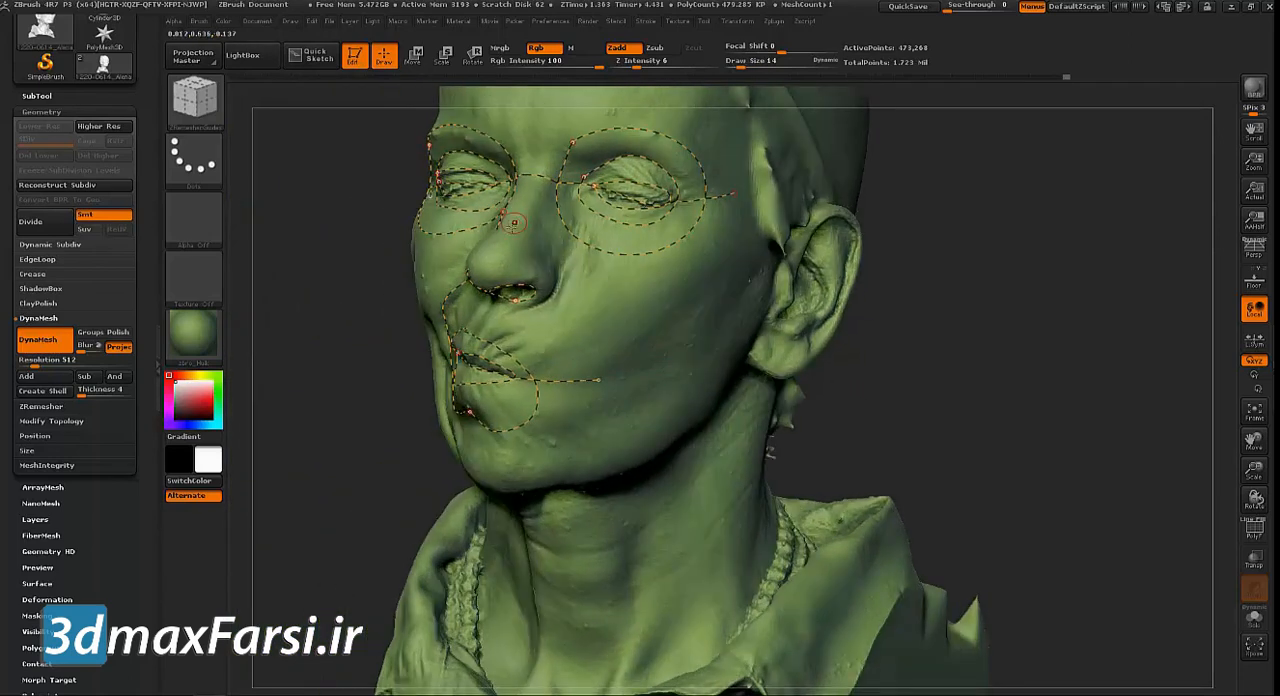
{"action": "left_click_drag", "start_coordinate": [310, 292], "coordinate": [370, 300]}
{"action": "mouse_move", "coordinate": [541, 227]}
{"action": "left_mouse_down"}
{"action": "mouse_move", "coordinate": [591, 263]}
{"action": "mouse_move", "coordinate": [617, 384]}
{"action": "mouse_move", "coordinate": [566, 452]}
{"action": "left_mouse_up"}
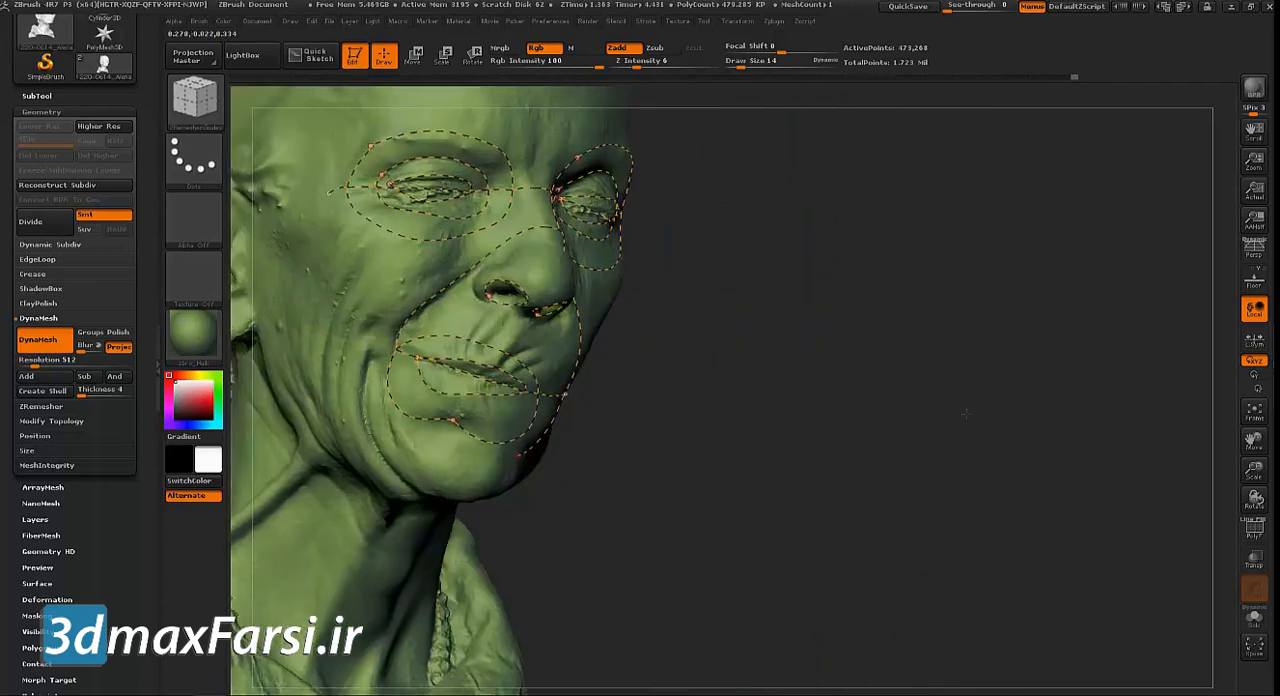
{"action": "key", "text": "b"}
{"action": "key", "text": "s"}
{"action": "key", "text": "t"}
{"action": "key", "text": "ctrl+z"}
{"action": "key", "text": "ctrl+z"}
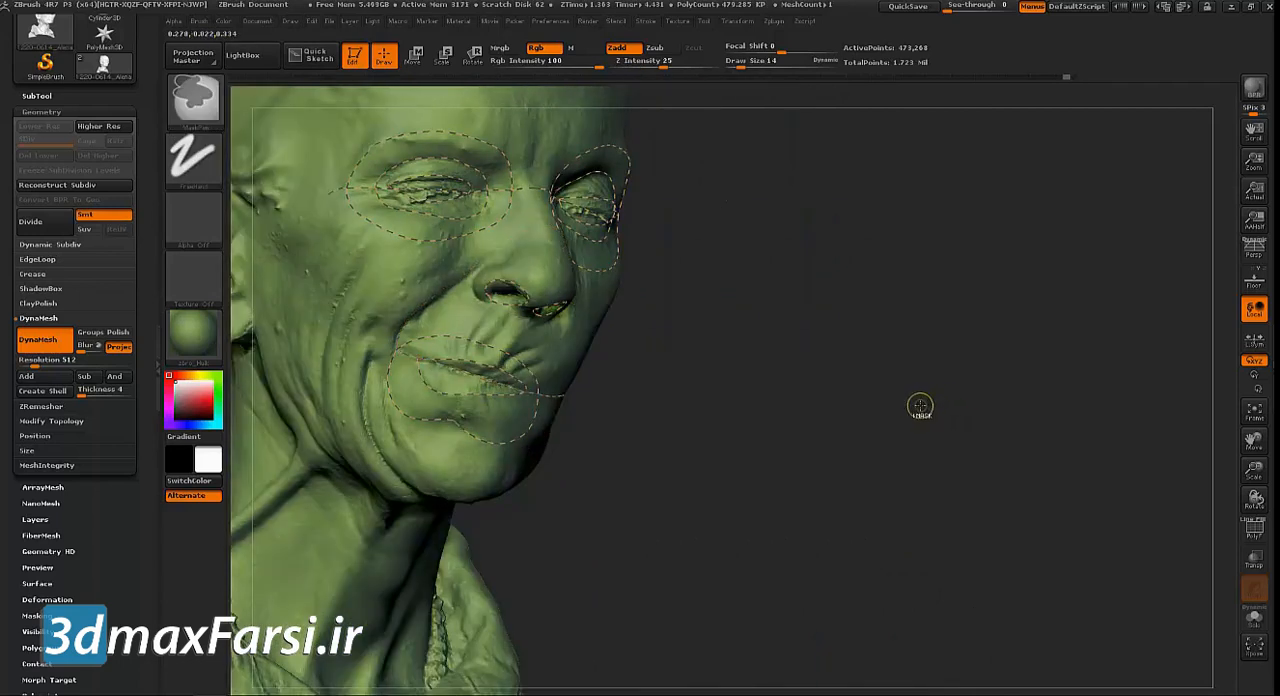
Draw a large guide loop from the nose bridge down along both smile lines, closing it under the mouth across the chin
{"action": "left_click_drag", "start_coordinate": [866, 406], "coordinate": [838, 361]}
{"action": "mouse_move", "coordinate": [374, 372]}
{"action": "left_mouse_down"}
{"action": "mouse_move", "coordinate": [380, 330]}
{"action": "mouse_move", "coordinate": [445, 278]}
{"action": "mouse_move", "coordinate": [545, 232]}
{"action": "left_mouse_up"}
{"action": "left_click_drag", "start_coordinate": [784, 348], "coordinate": [706, 347]}
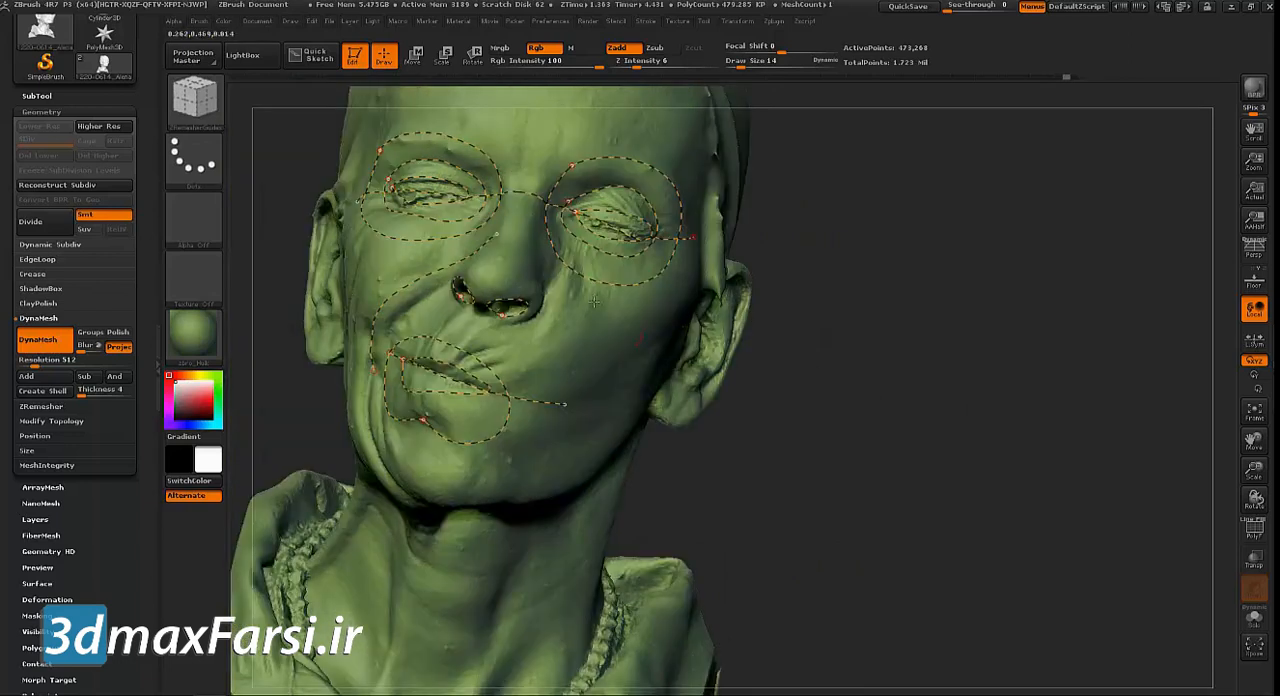
{"action": "mouse_move", "coordinate": [497, 234]}
{"action": "left_mouse_down"}
{"action": "mouse_move", "coordinate": [526, 242]}
{"action": "mouse_move", "coordinate": [555, 301]}
{"action": "mouse_move", "coordinate": [558, 356]}
{"action": "left_mouse_up"}
{"action": "mouse_move", "coordinate": [560, 400]}
{"action": "left_mouse_down"}
{"action": "mouse_move", "coordinate": [529, 453]}
{"action": "mouse_move", "coordinate": [417, 441]}
{"action": "left_mouse_up"}
{"action": "mouse_move", "coordinate": [299, 427]}
{"action": "left_mouse_down"}
{"action": "mouse_move", "coordinate": [390, 424]}
{"action": "mouse_move", "coordinate": [386, 440]}
{"action": "left_mouse_up"}
{"action": "left_click_drag", "start_coordinate": [331, 396], "coordinate": [336, 362]}
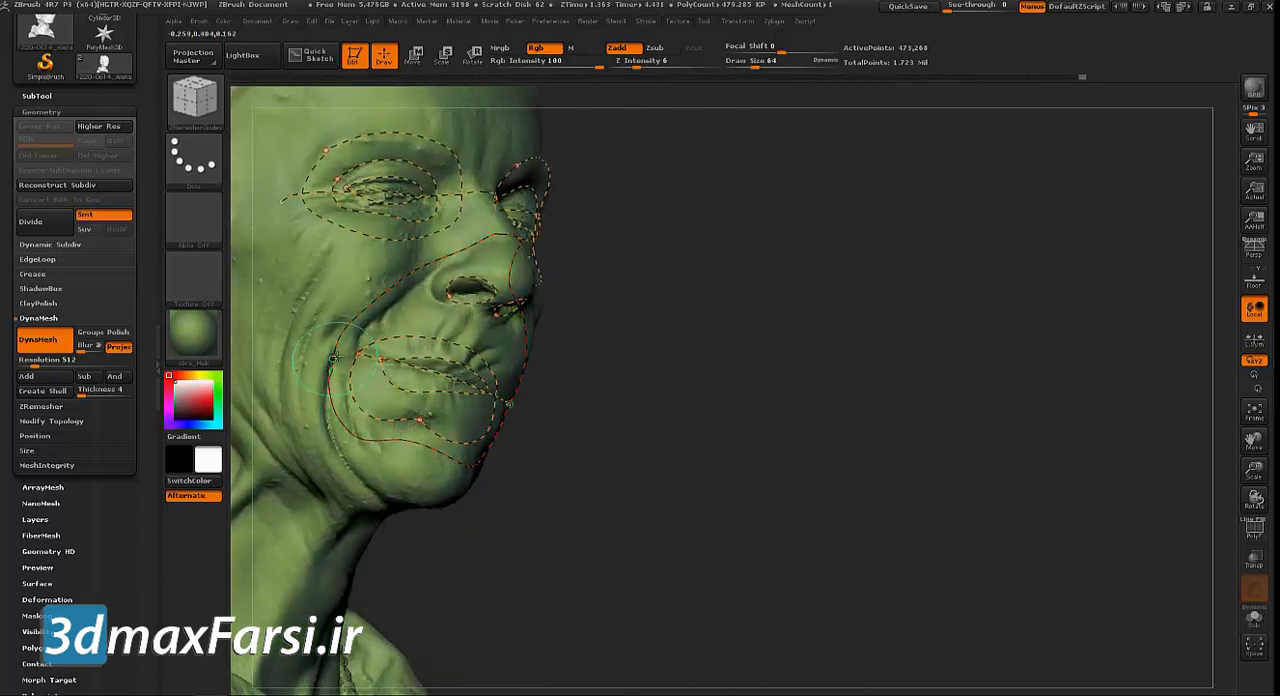
{"action": "mouse_move", "coordinate": [751, 411]}
{"action": "left_mouse_down", "text": "alt"}
{"action": "mouse_move", "coordinate": [666, 334]}
{"action": "mouse_move", "coordinate": [700, 353]}
{"action": "mouse_move", "coordinate": [979, 329]}
{"action": "mouse_move", "coordinate": [805, 345]}
{"action": "left_mouse_up", "text": "alt"}
{"action": "left_click_drag", "start_coordinate": [374, 363], "coordinate": [357, 331], "text": "alt"}
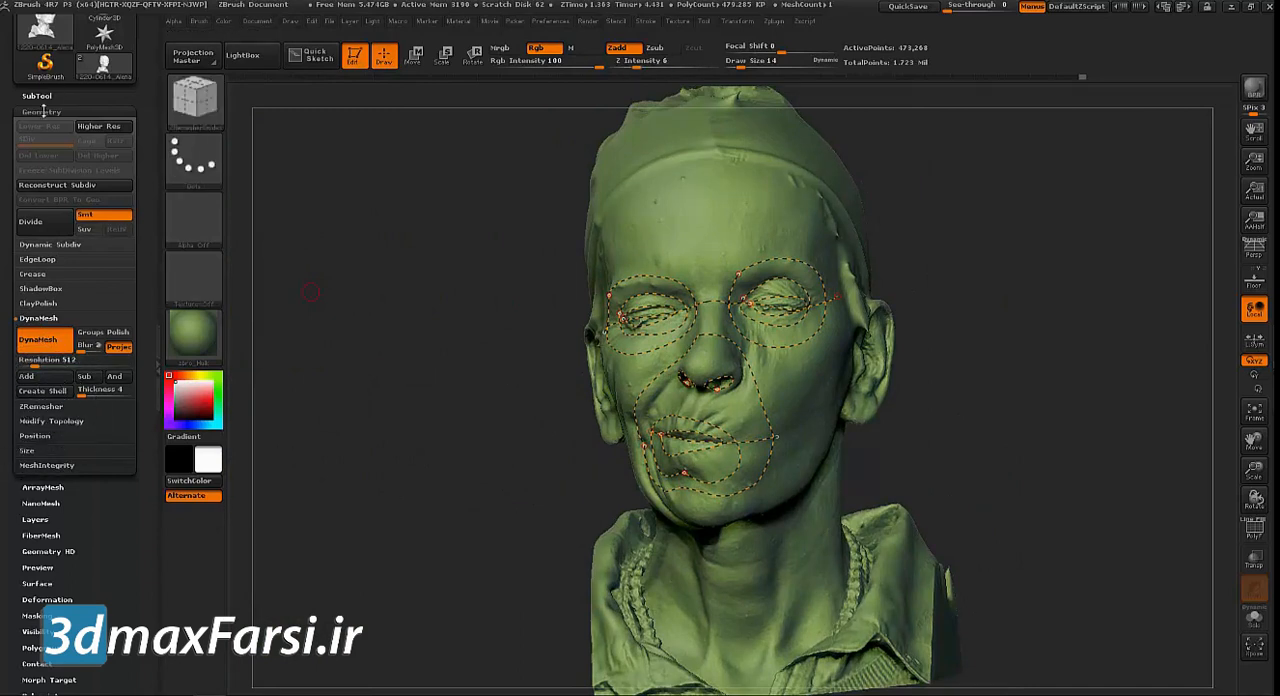
Remesh the head with ZRemesher along the drawn guides and turn on the polygon wireframe display
{"action": "left_click", "coordinate": [39, 406]}
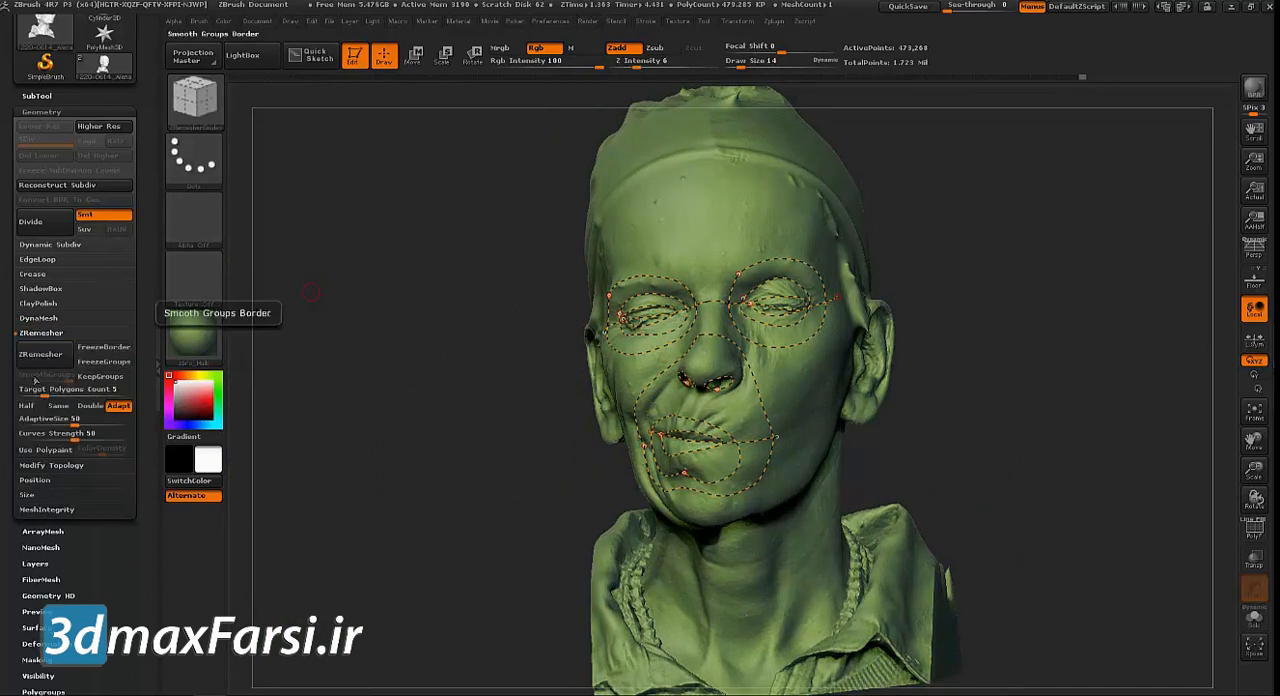
{"action": "left_click", "coordinate": [57, 357]}
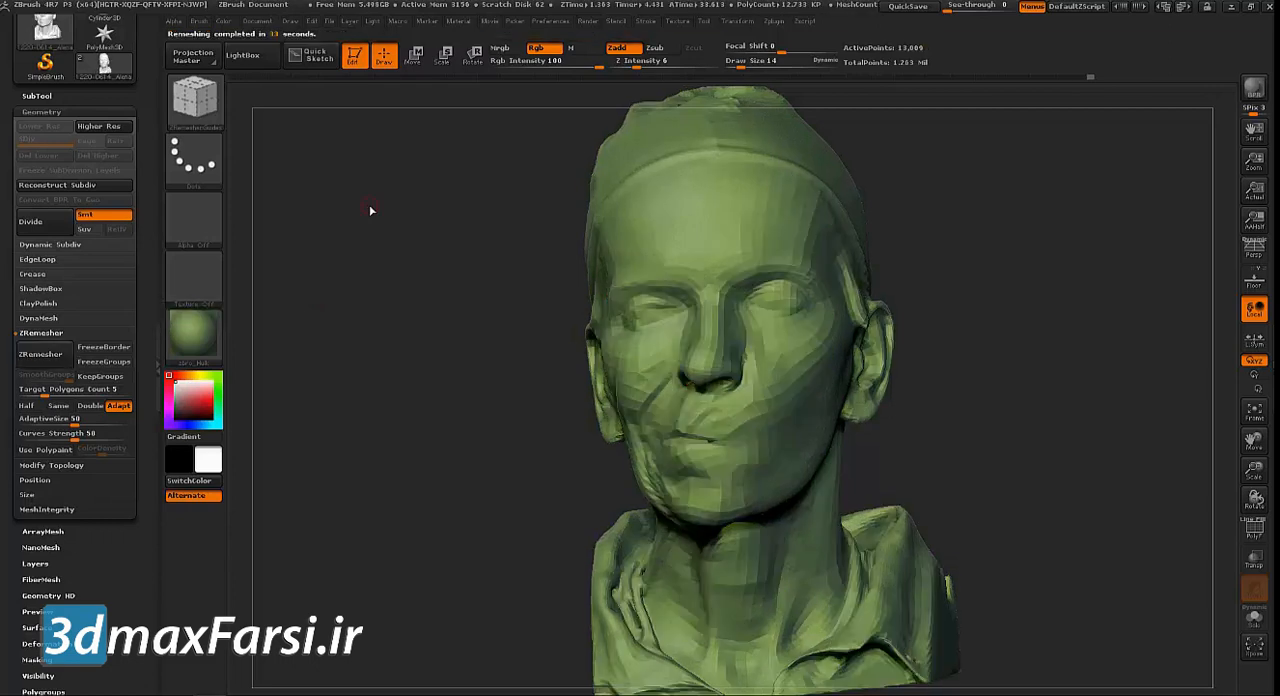
{"action": "left_click", "coordinate": [1254, 530]}
Examine the remeshed edge flow around the mouth, nose, eyes, forehead and side of the head
{"action": "left_click_drag", "start_coordinate": [1171, 496], "coordinate": [1078, 500]}
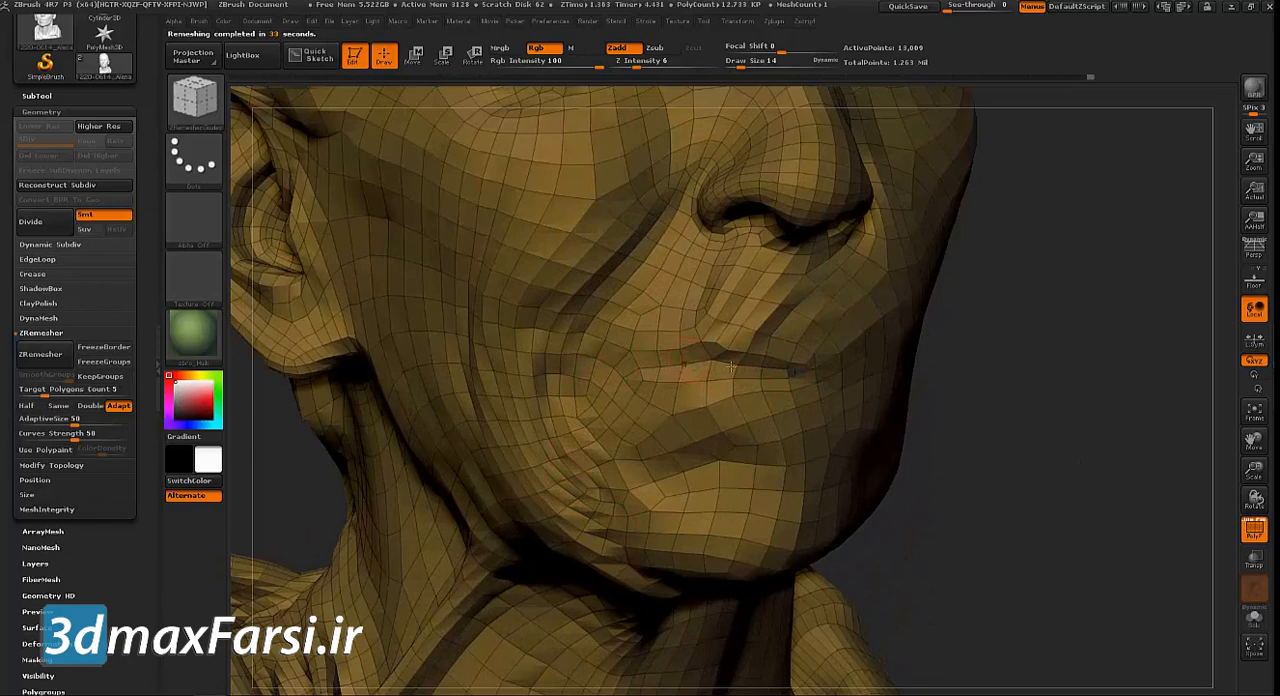
{"action": "left_click_drag", "start_coordinate": [1020, 400], "coordinate": [945, 366]}
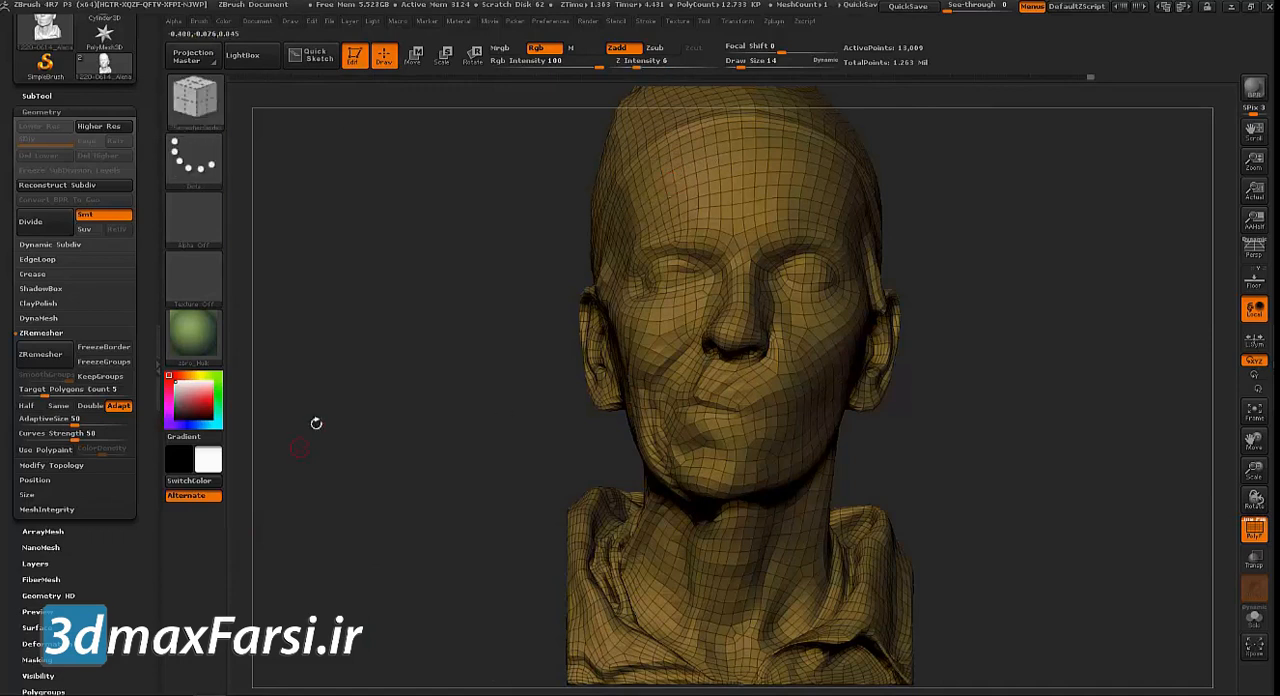
{"action": "left_click_drag", "start_coordinate": [301, 444], "coordinate": [322, 552], "text": "alt"}
{"action": "left_click_drag", "start_coordinate": [519, 325], "coordinate": [622, 320]}
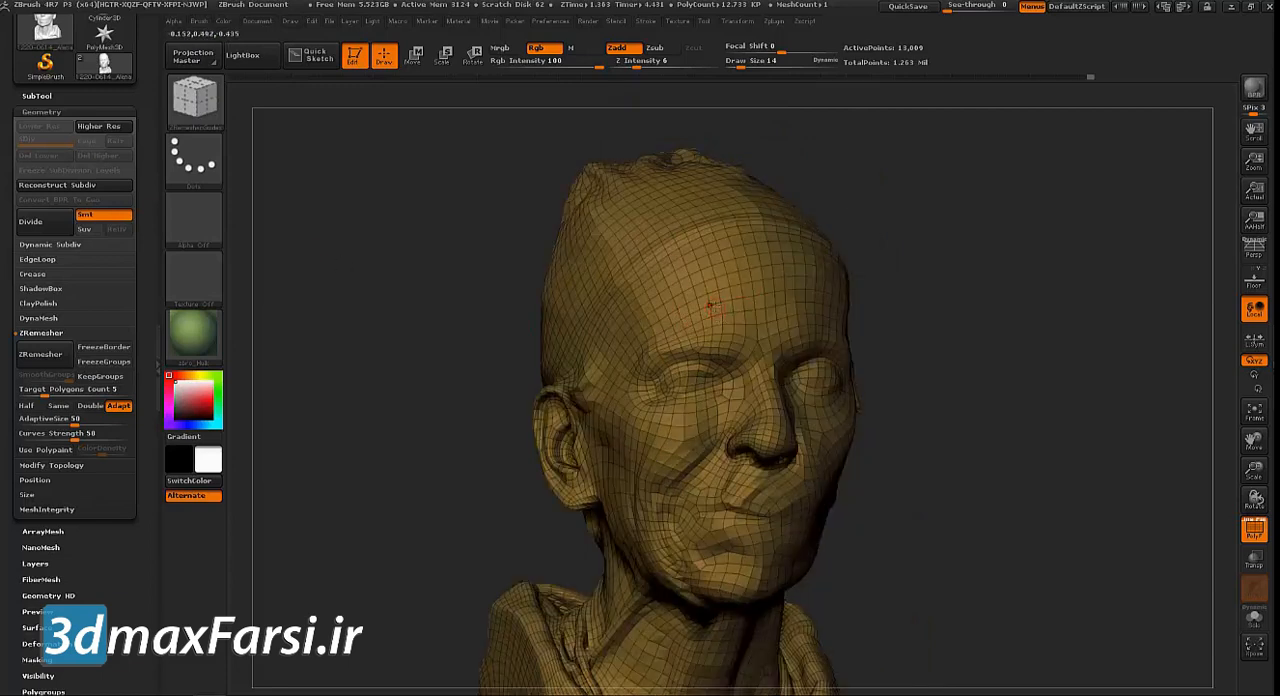
{"action": "left_click_drag", "start_coordinate": [403, 298], "coordinate": [712, 316]}
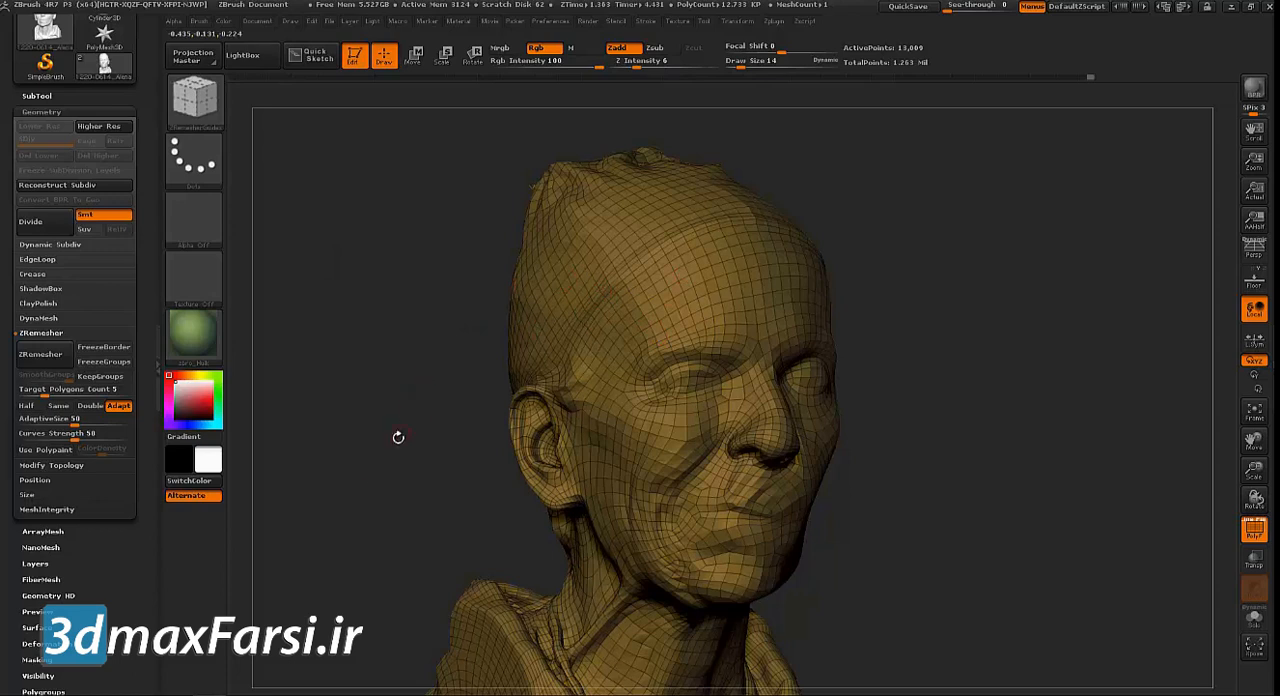
{"action": "left_click_drag", "start_coordinate": [398, 437], "coordinate": [452, 328], "text": "alt"}
{"action": "left_click_drag", "start_coordinate": [1098, 496], "coordinate": [1081, 442]}
{"action": "left_click_drag", "start_coordinate": [571, 338], "coordinate": [455, 336], "text": "alt"}
{"action": "key", "text": "p"}
{"action": "key", "text": "p"}
{"action": "mouse_move", "coordinate": [434, 403]}
{"action": "left_mouse_down", "text": "alt"}
{"action": "mouse_move", "coordinate": [403, 397]}
{"action": "mouse_move", "coordinate": [393, 335]}
{"action": "left_mouse_up", "text": "alt"}
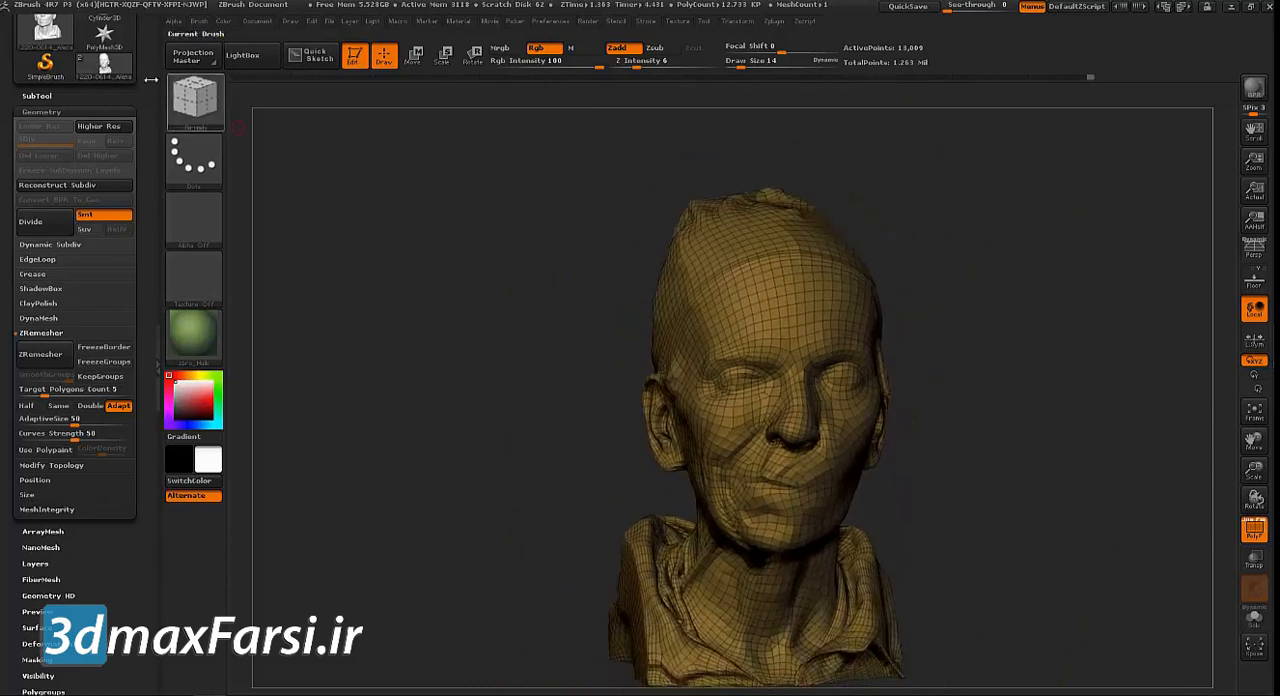
Export the remeshed head as an OBJ into the 3DScan folder, named with the scan model's first name followed by _Clean_NoUVs
{"action": "scroll", "coordinate": [100, 120], "scroll_direction": "up", "scroll_amount": 5}
{"action": "left_click", "coordinate": [90, 72]}
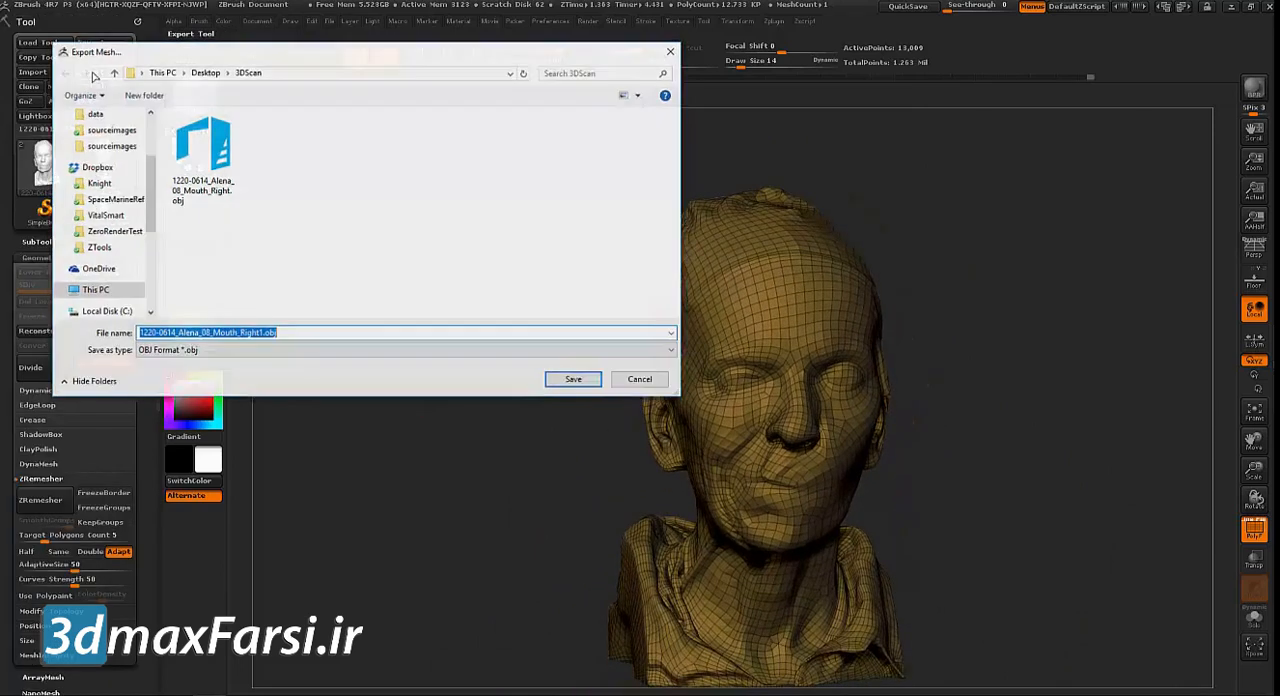
{"action": "type", "text": "Alena_Clean_NoUVs"}
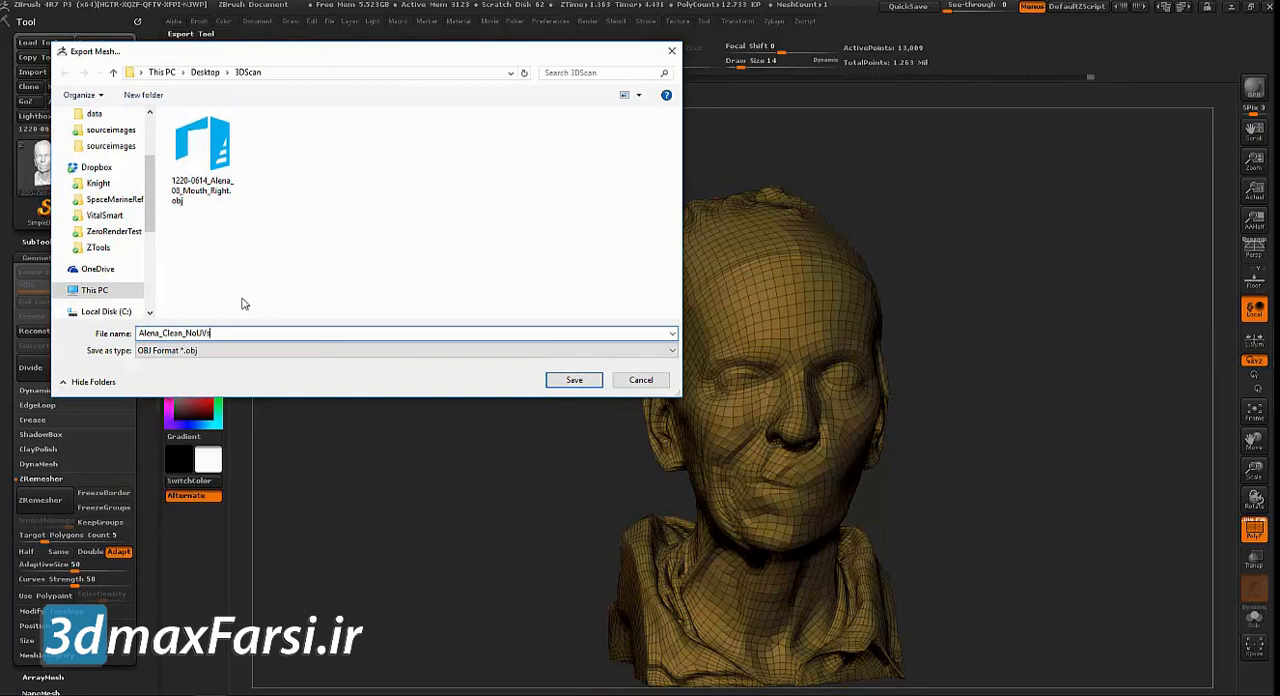
{"action": "key", "text": "Return"}
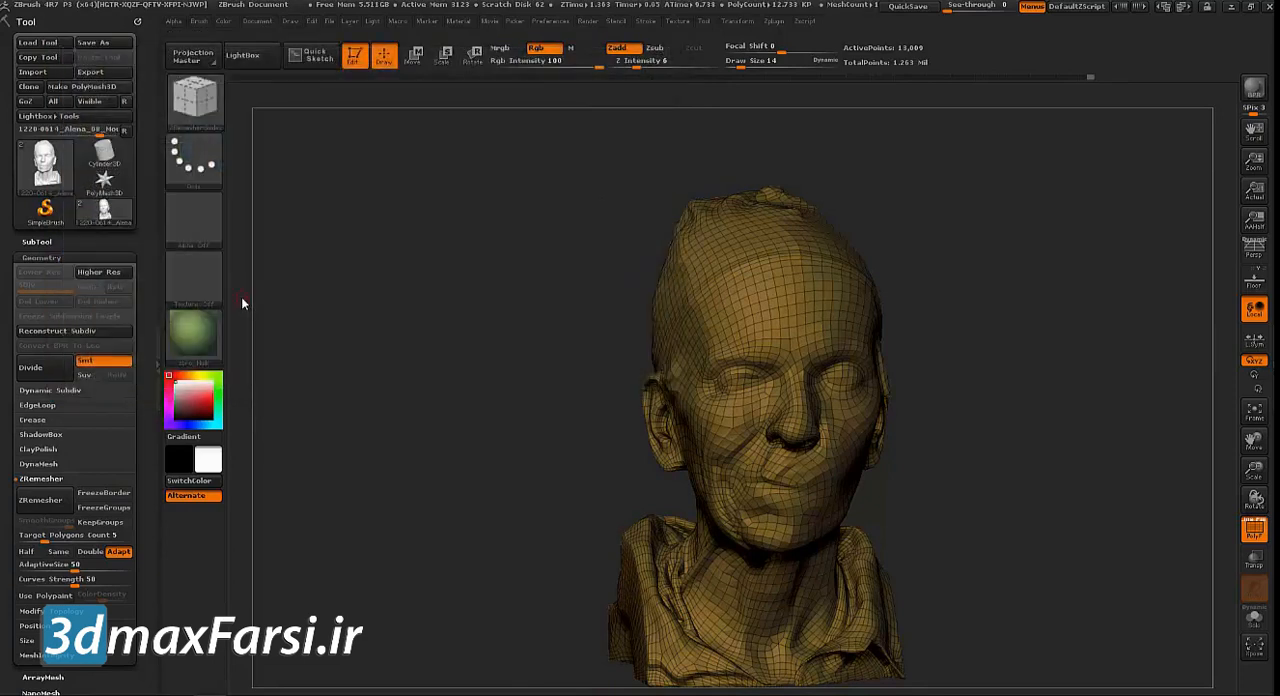
Leave Edit mode, clear the canvas and select the SimpleBrush tool
{"action": "left_click", "coordinate": [357, 58]}
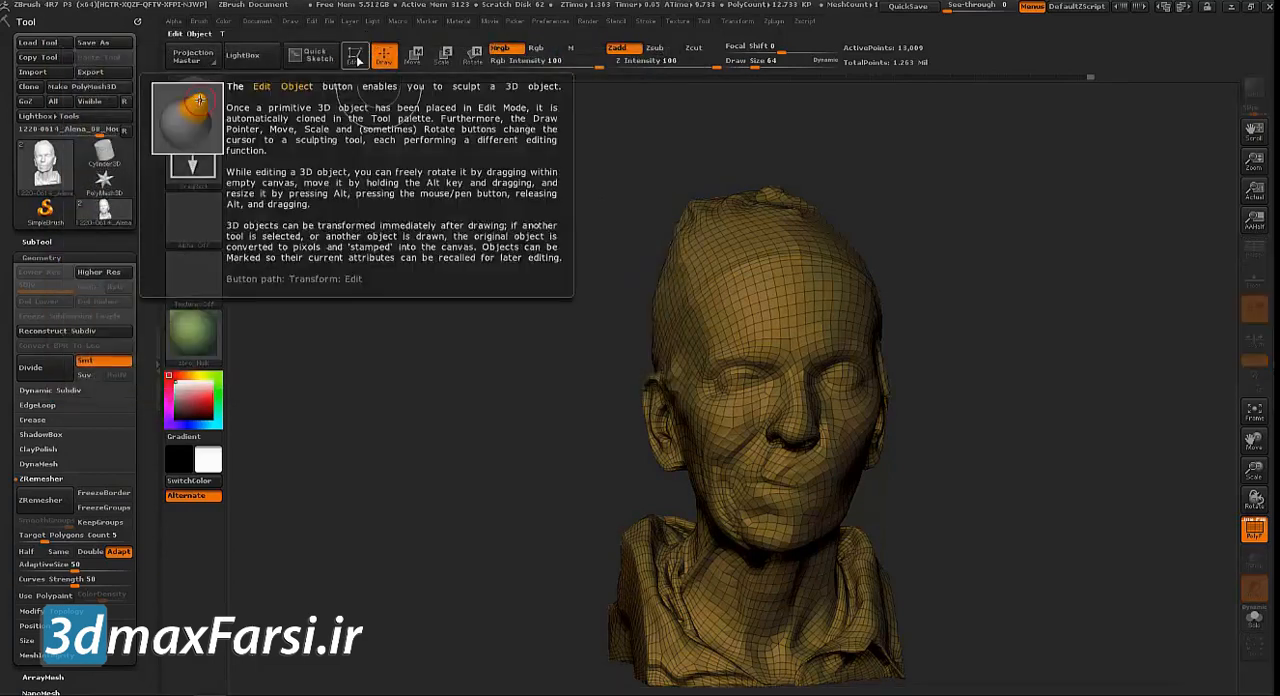
{"action": "key", "text": "ctrl+n"}
{"action": "left_click", "coordinate": [45, 212]}
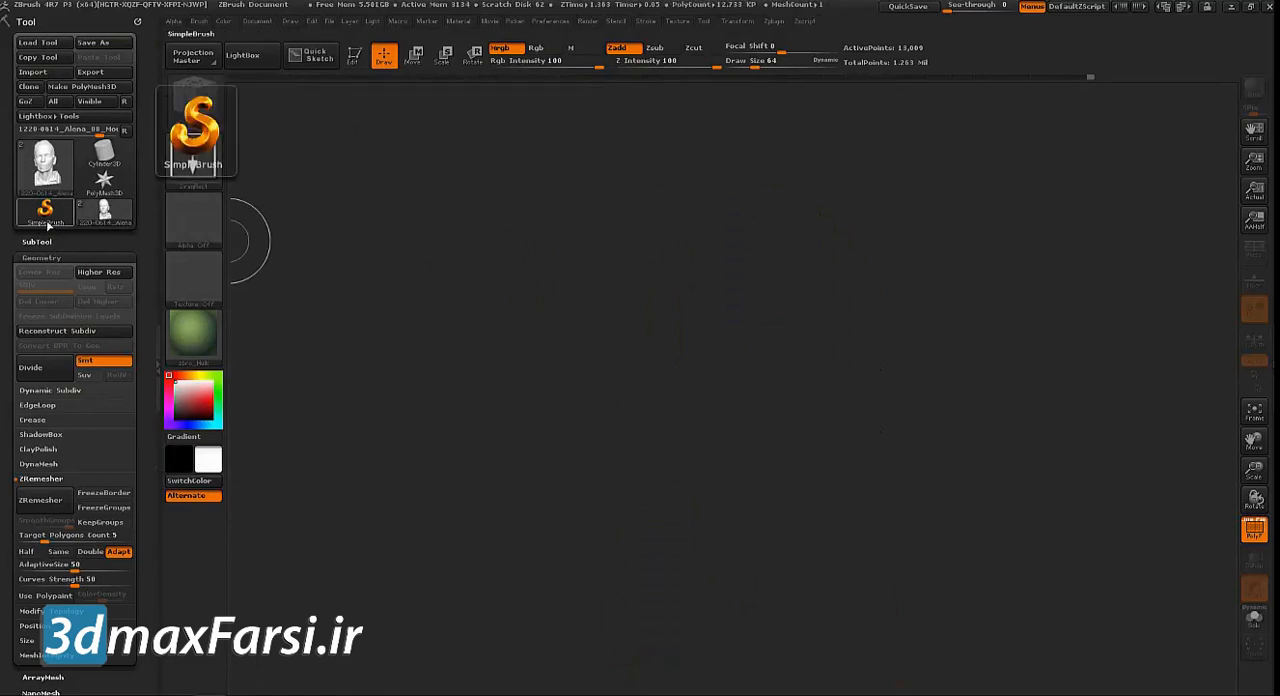
Import the cleaned no-UVs head OBJ from the 3DScan folder as a new tool
{"action": "left_click", "coordinate": [49, 218]}
{"action": "left_click", "coordinate": [33, 72]}
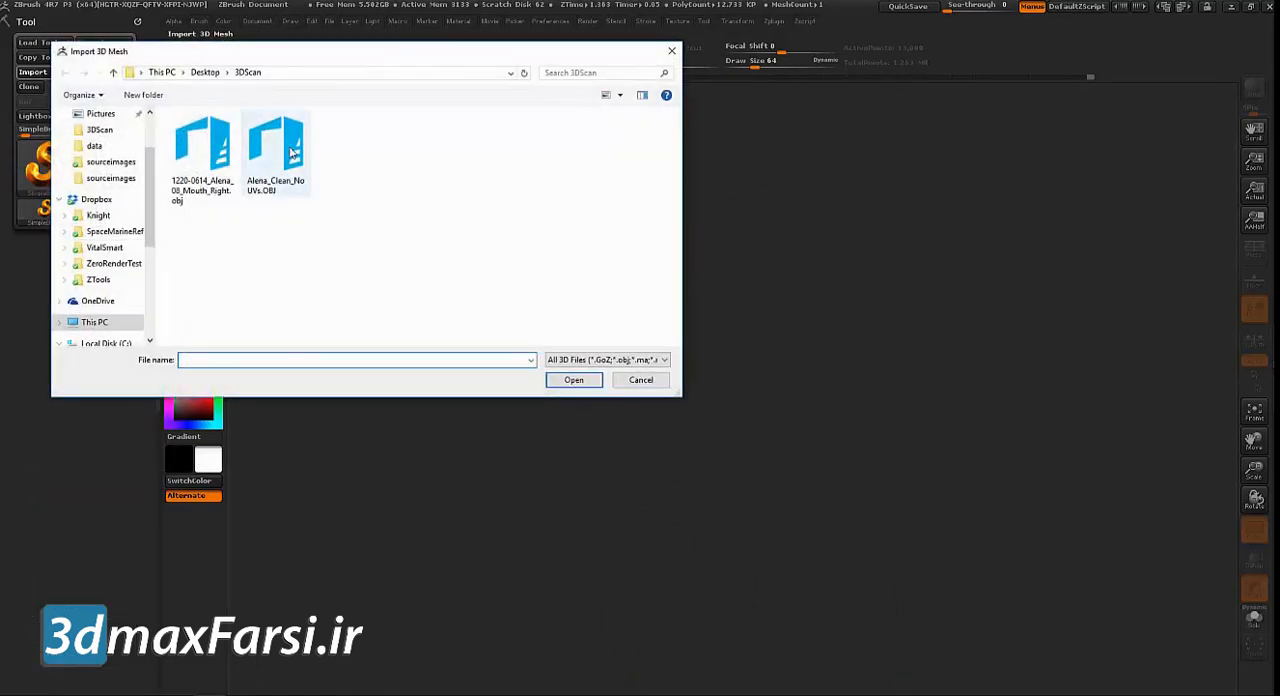
{"action": "double_click", "coordinate": [291, 152]}
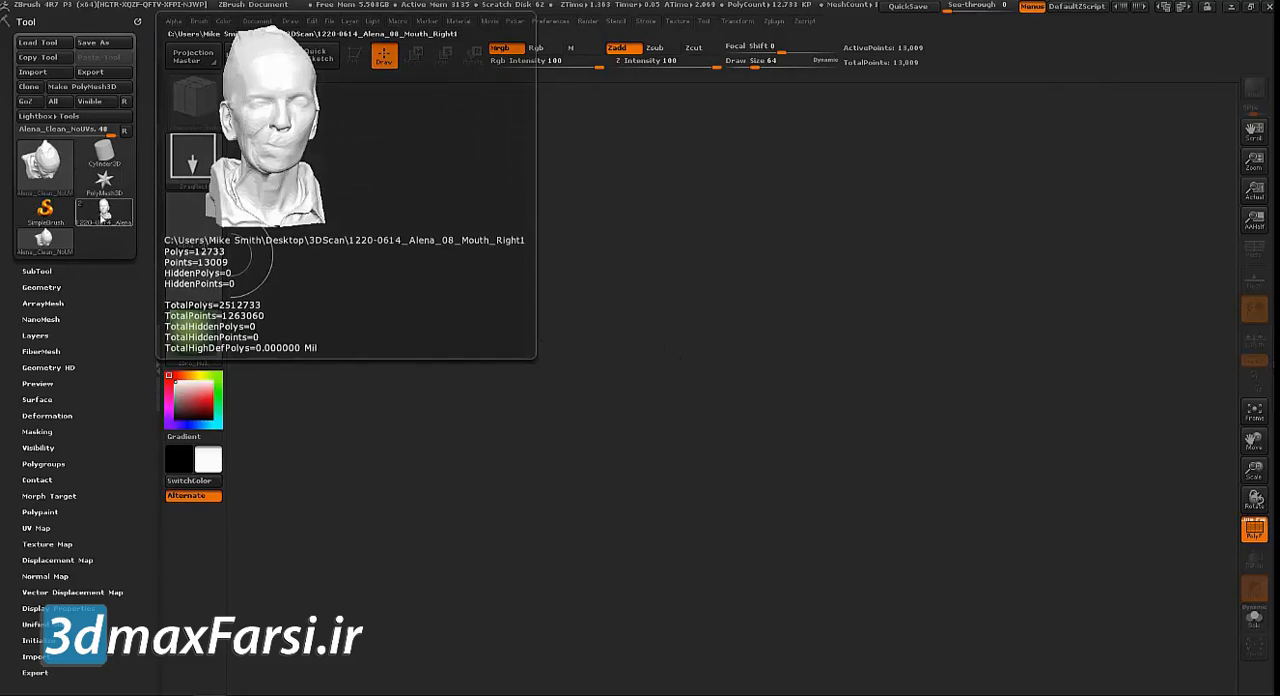
Place the original head scan tool on the canvas, enter Edit mode and turn it upright to face the front
{"action": "mouse_move", "coordinate": [28, 174]}
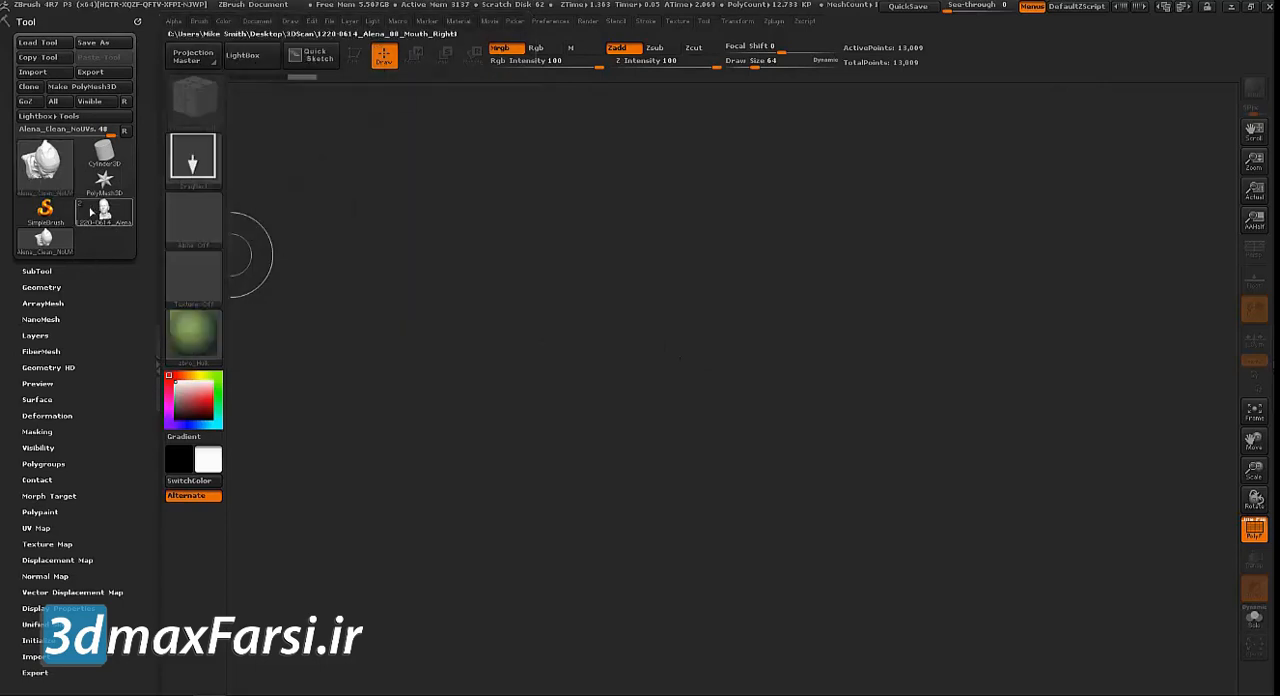
{"action": "mouse_move", "coordinate": [87, 212]}
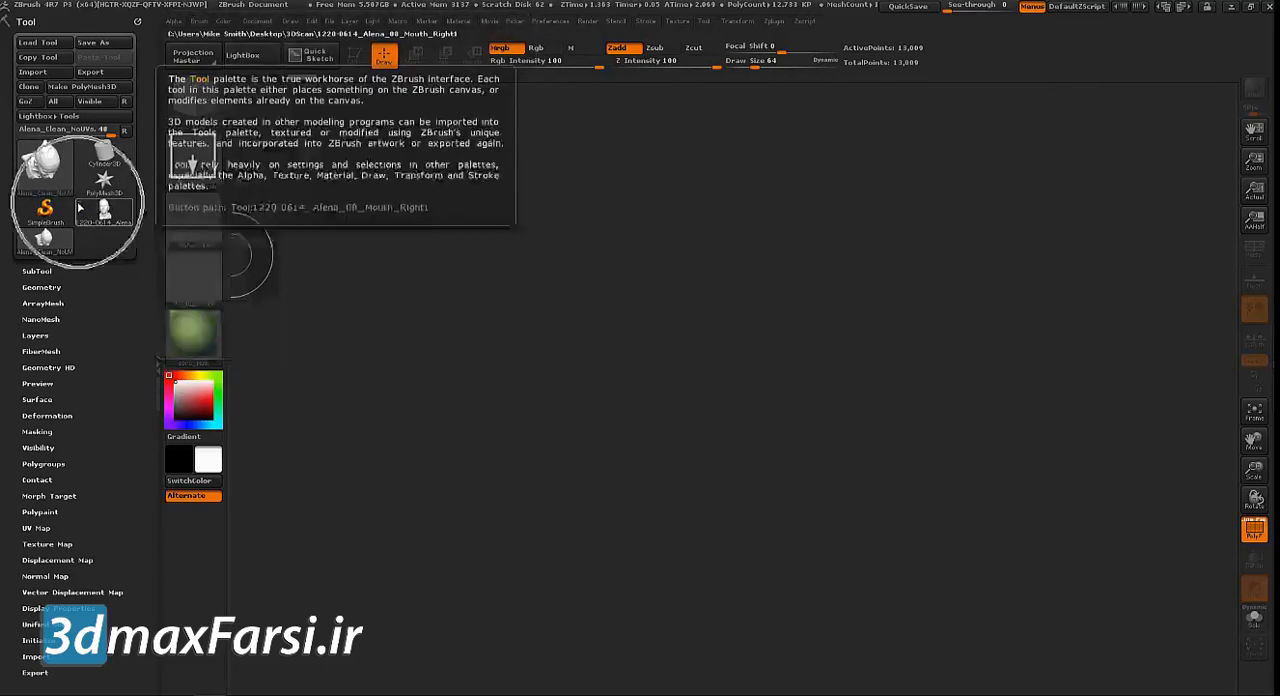
{"action": "left_click", "coordinate": [92, 217]}
{"action": "left_click_drag", "start_coordinate": [600, 379], "coordinate": [606, 536]}
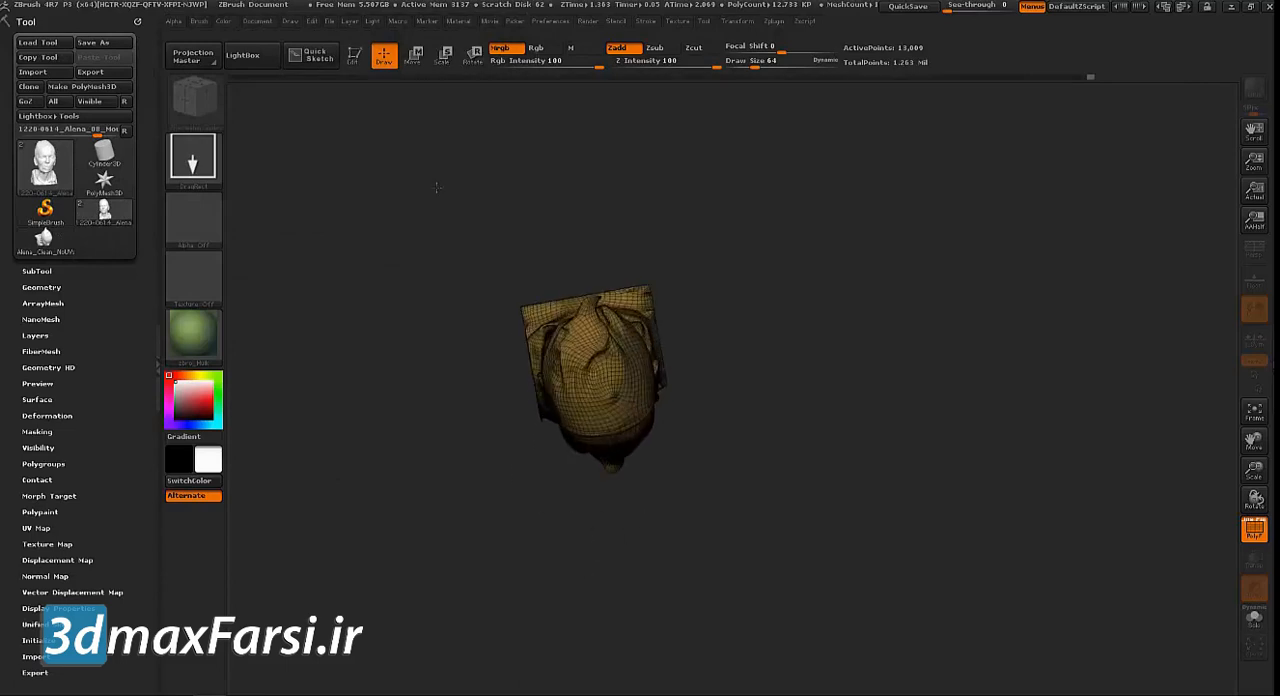
{"action": "left_click", "coordinate": [354, 57]}
{"action": "left_click_drag", "start_coordinate": [414, 378], "coordinate": [389, 286]}
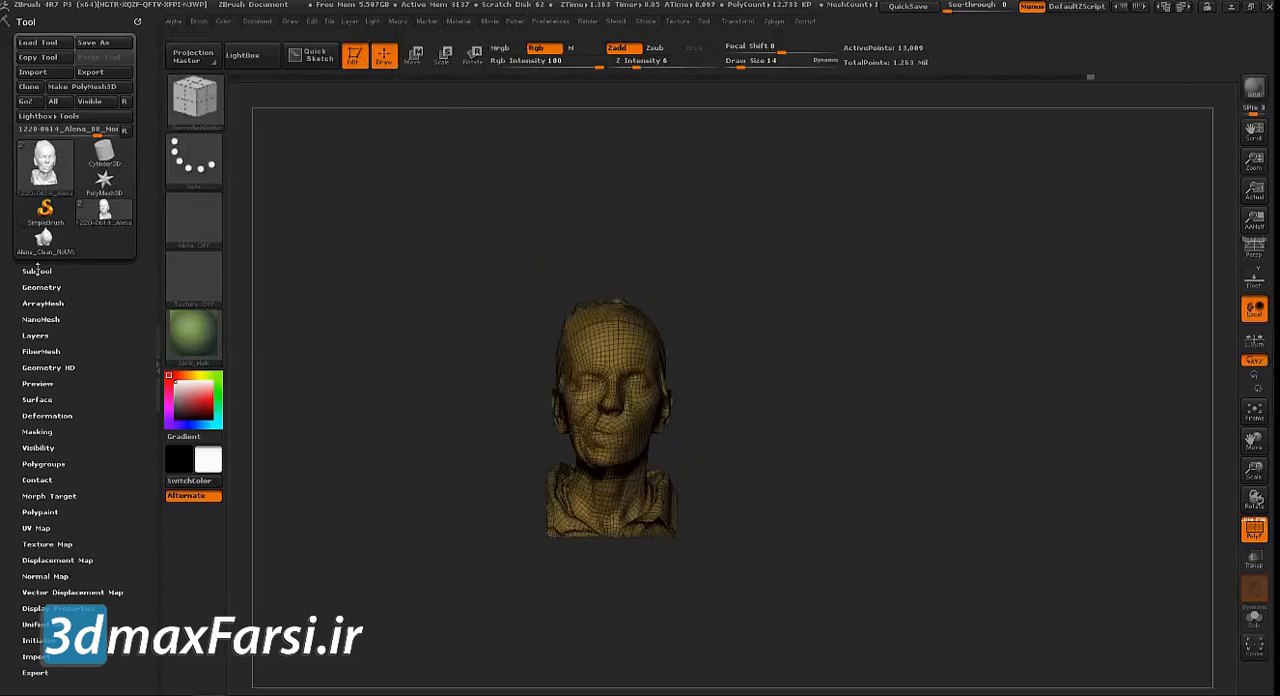
Append the imported no-UVs head as a subtool of the scan tool
{"action": "left_click", "coordinate": [37, 271]}
{"action": "mouse_move", "coordinate": [95, 254]}
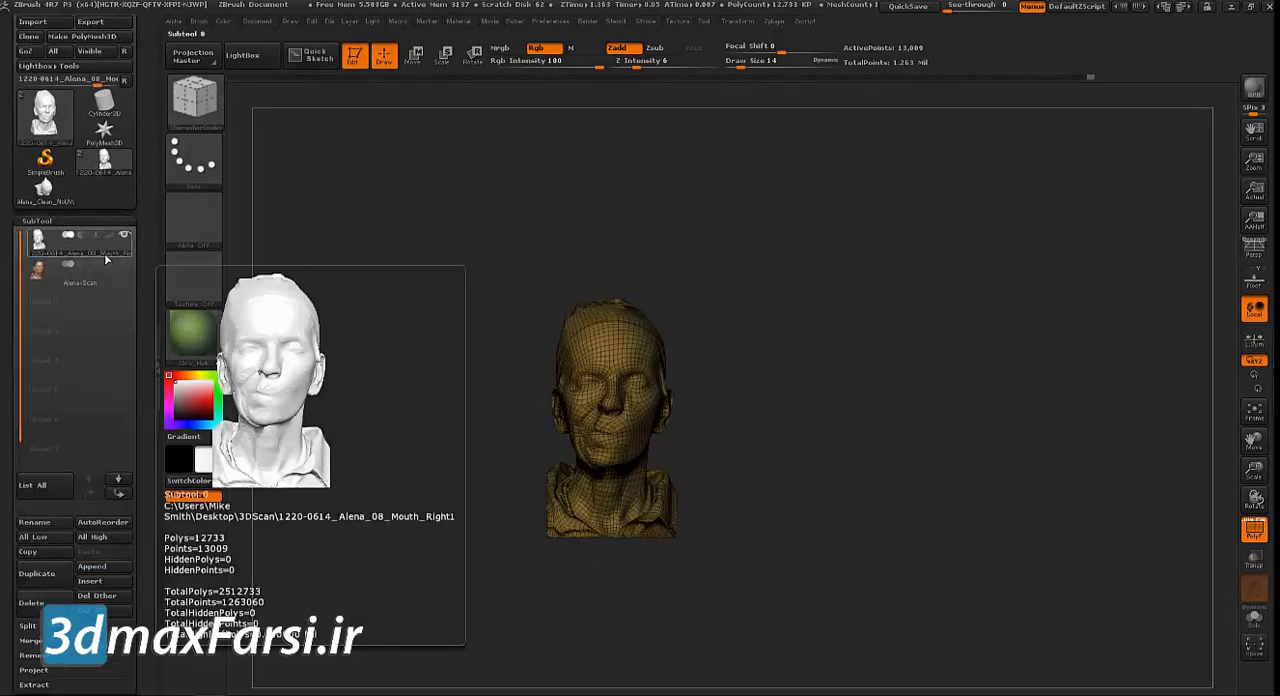
{"action": "key", "text": "ctrl"}
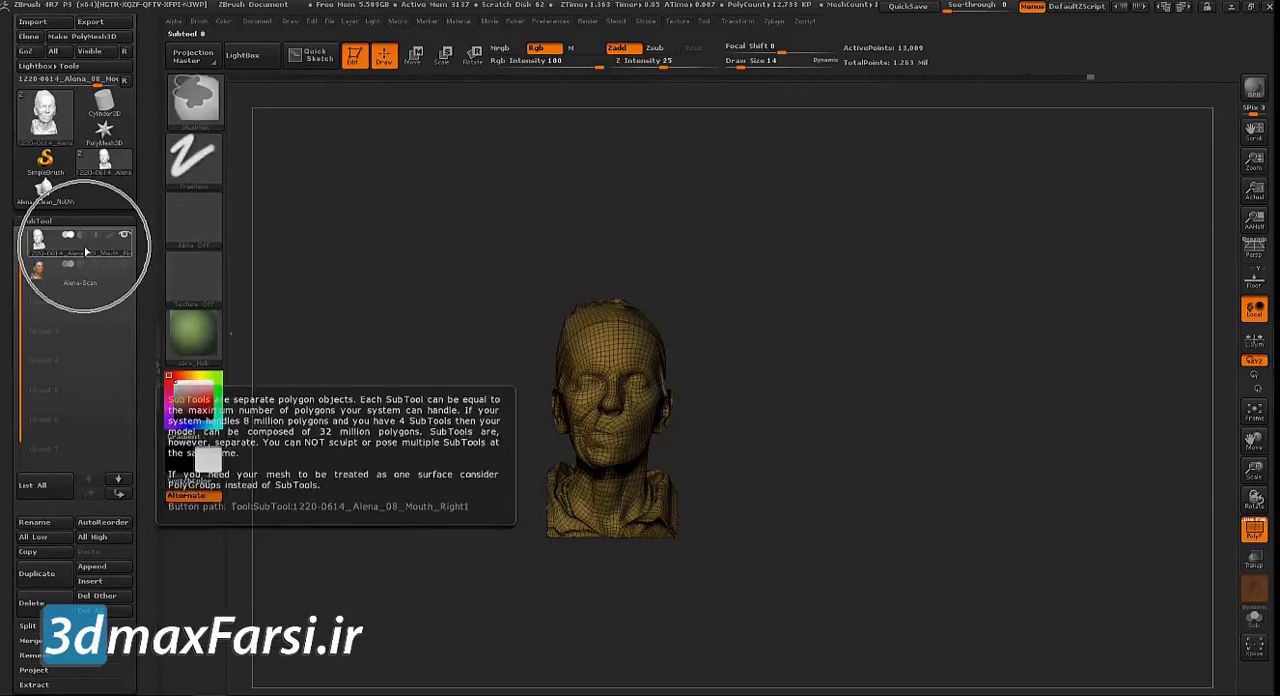
{"action": "key", "text": "ctrl"}
{"action": "key", "text": "ctrl"}
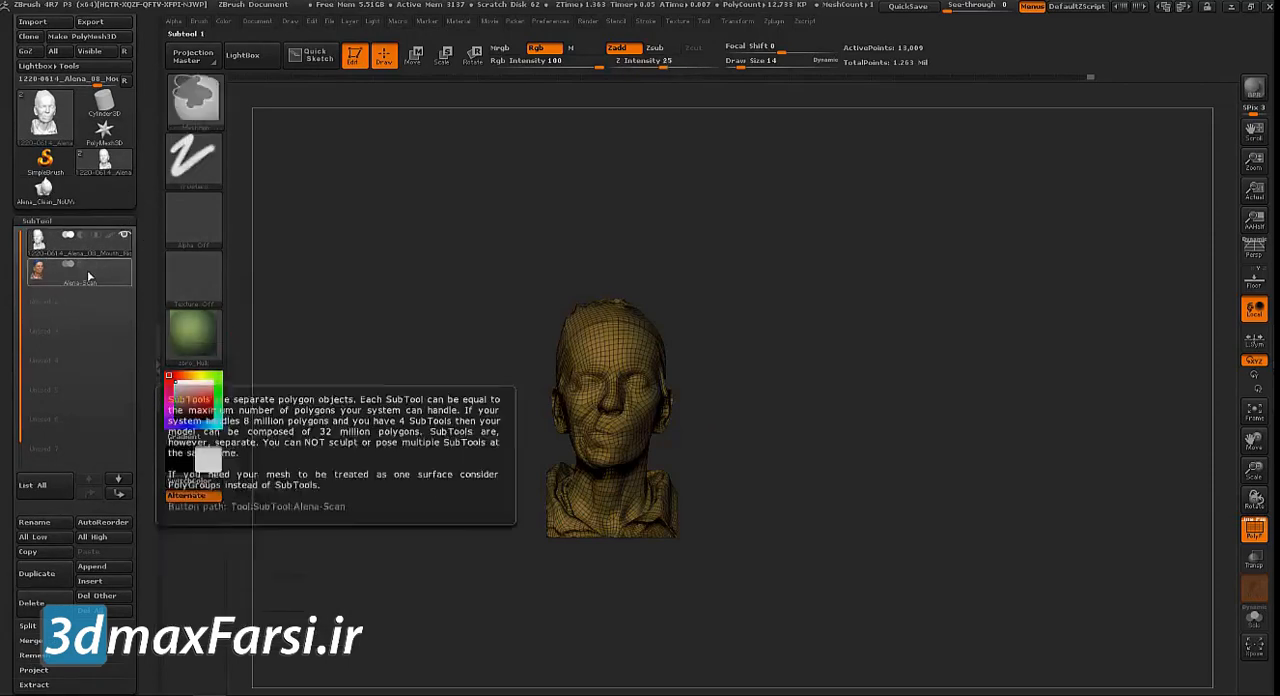
{"action": "key", "text": "ctrl"}
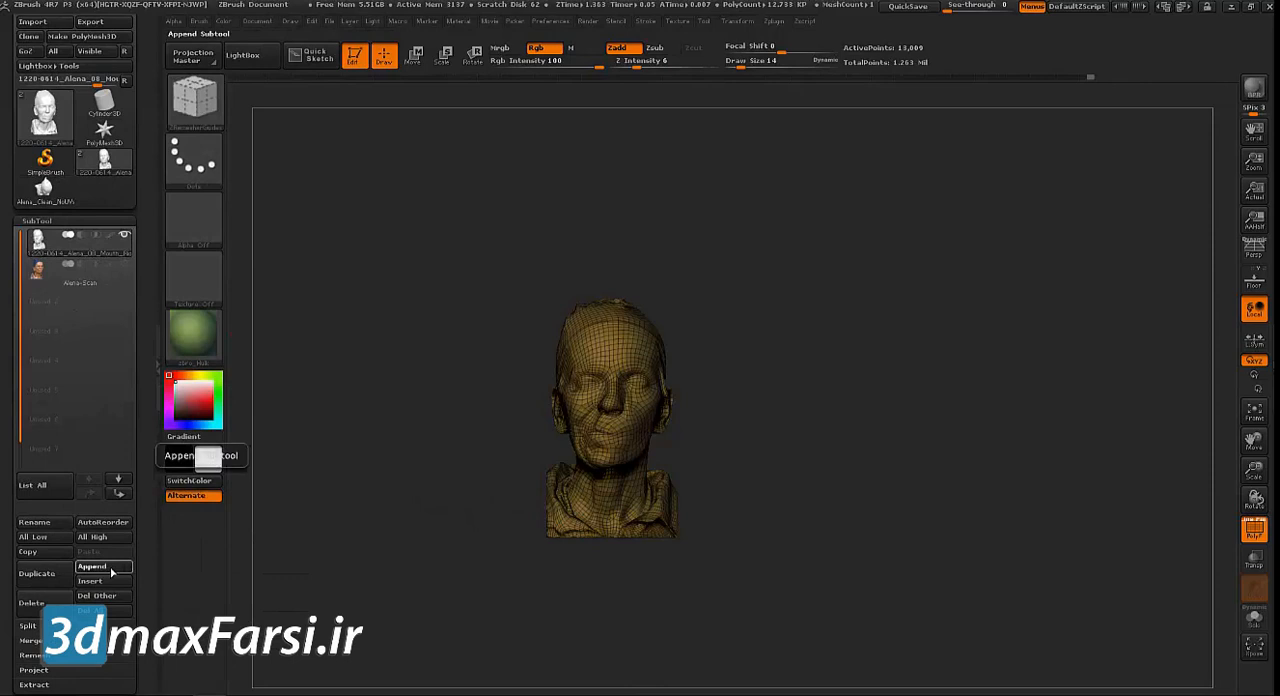
{"action": "left_click", "coordinate": [92, 567]}
{"action": "mouse_move", "coordinate": [296, 476]}
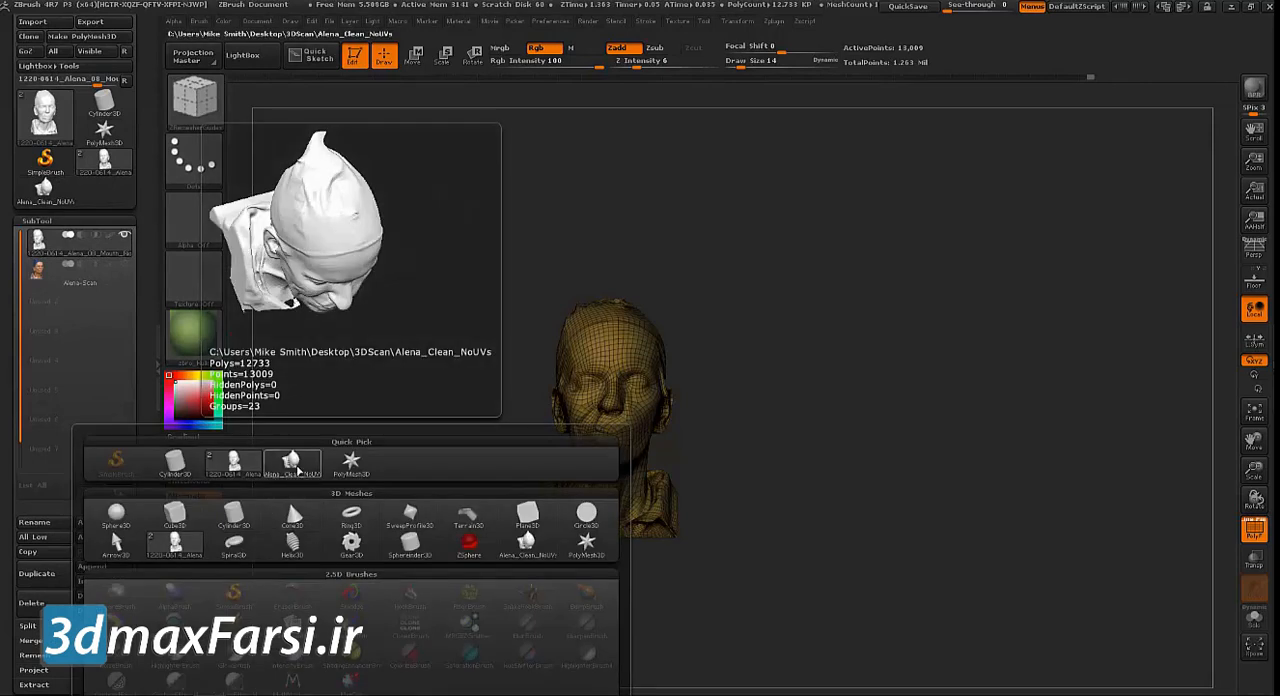
{"action": "left_click", "coordinate": [297, 471]}
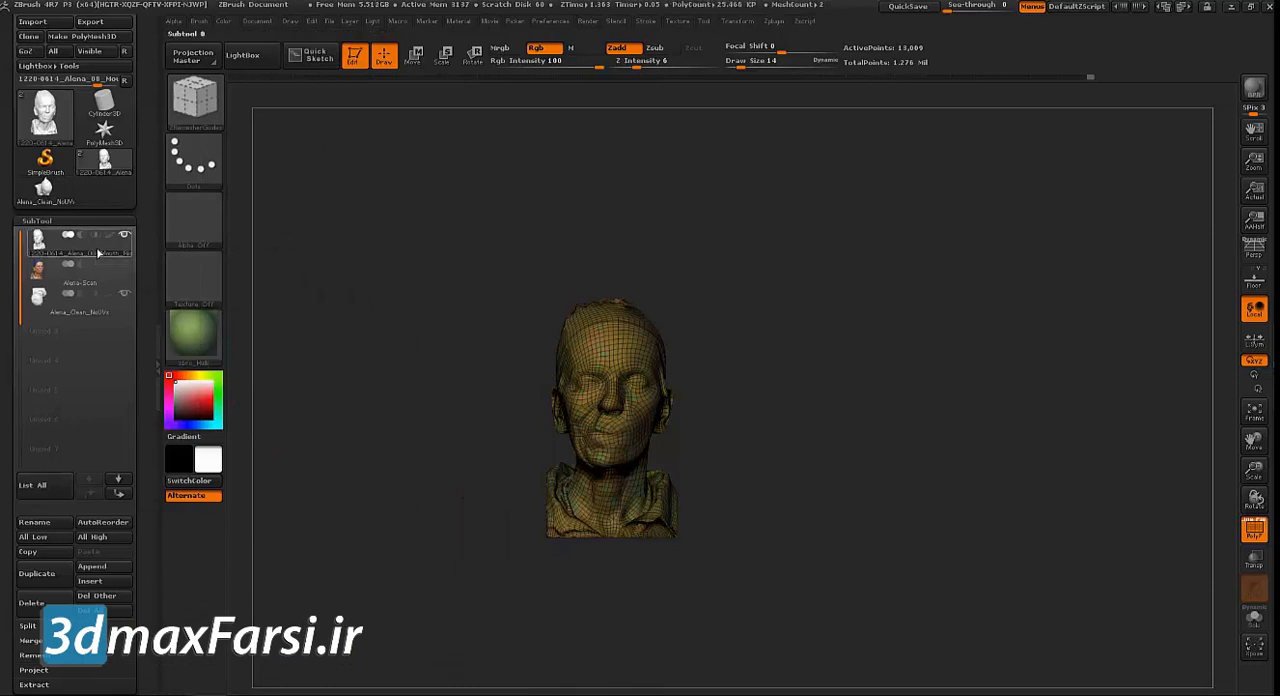
Delete the old remeshed Mouth_Right head subtool, accepting that the operation cannot be undone
{"action": "key", "text": "ctrl"}
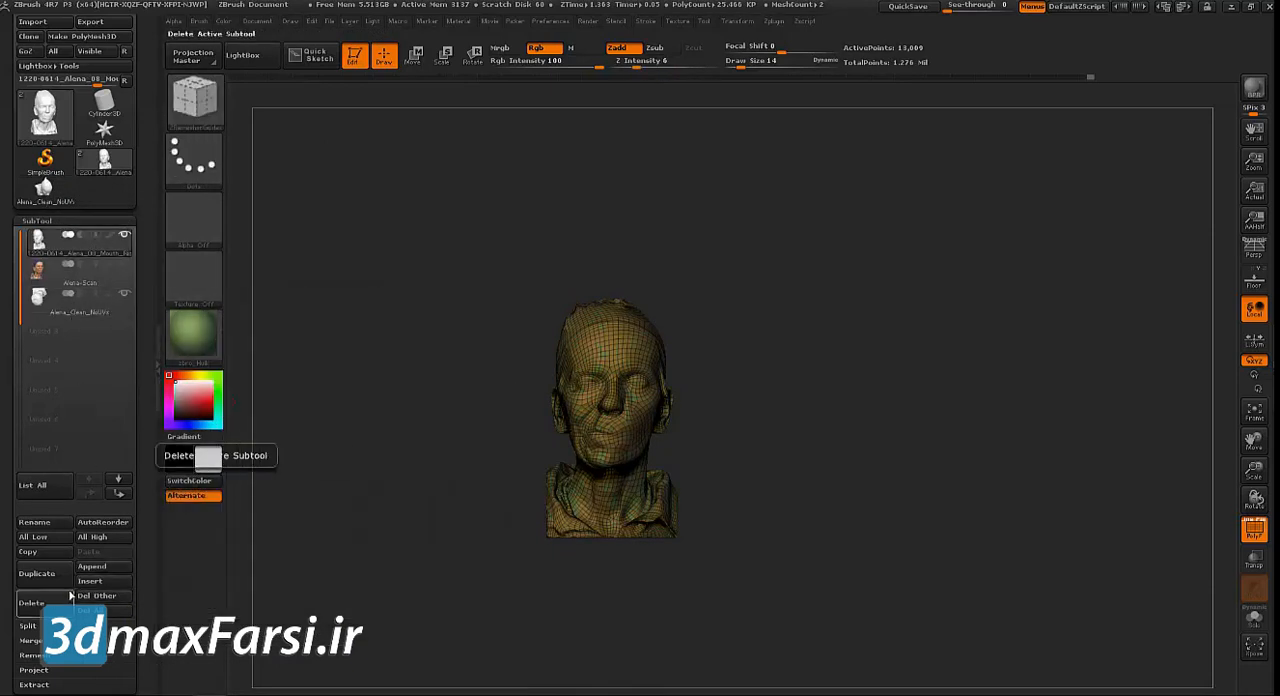
{"action": "left_click", "coordinate": [32, 602]}
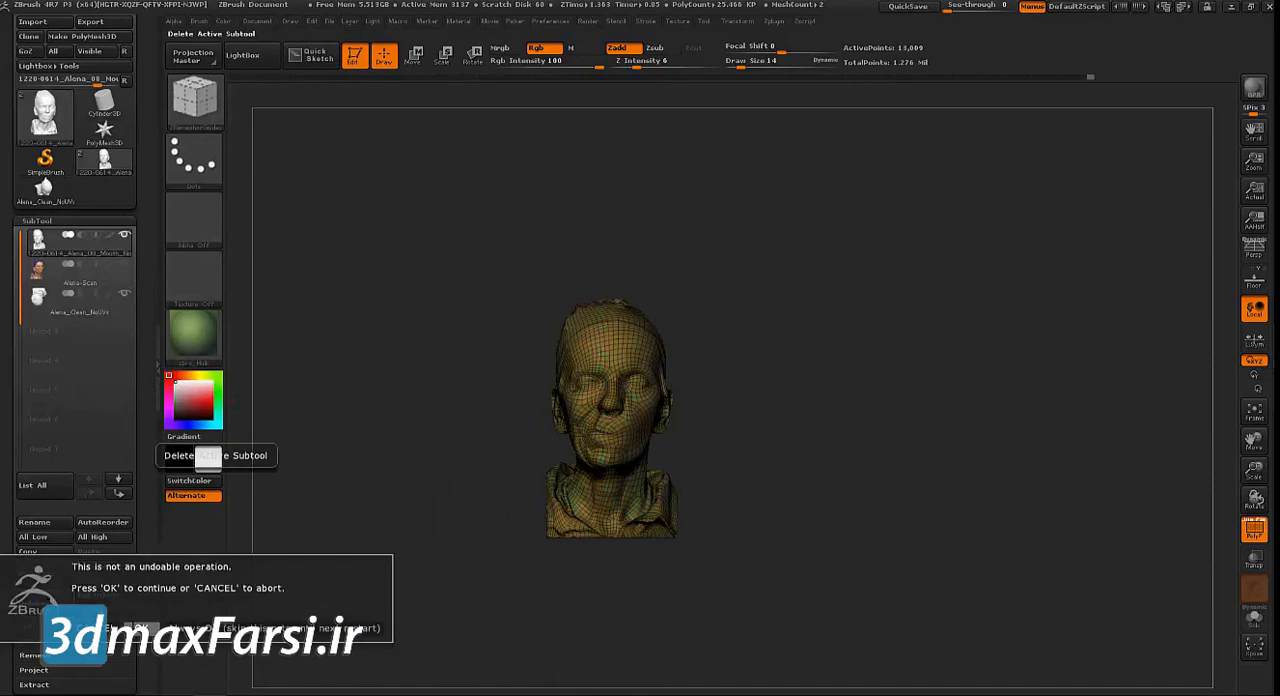
{"action": "left_click", "coordinate": [141, 628]}
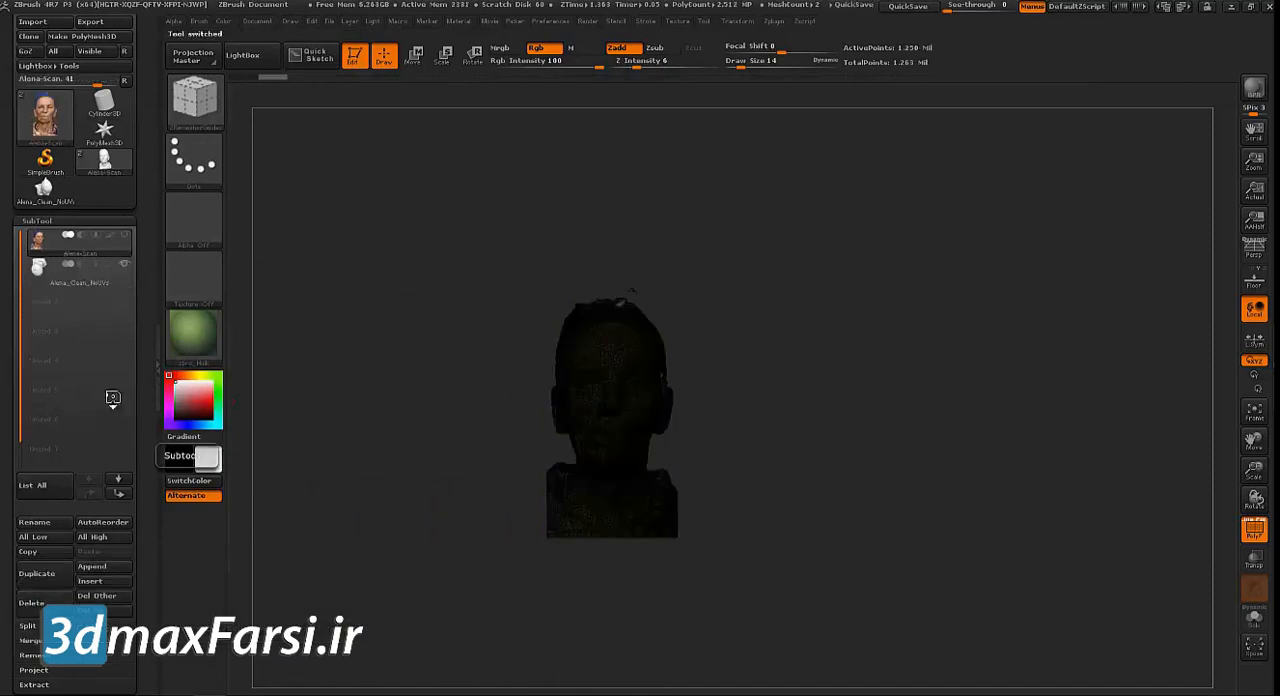
Turn off the polygon wireframe and make the no-UVs head the active subtool, shown without the textured scan
{"action": "left_click", "coordinate": [102, 282]}
{"action": "key", "text": "f"}
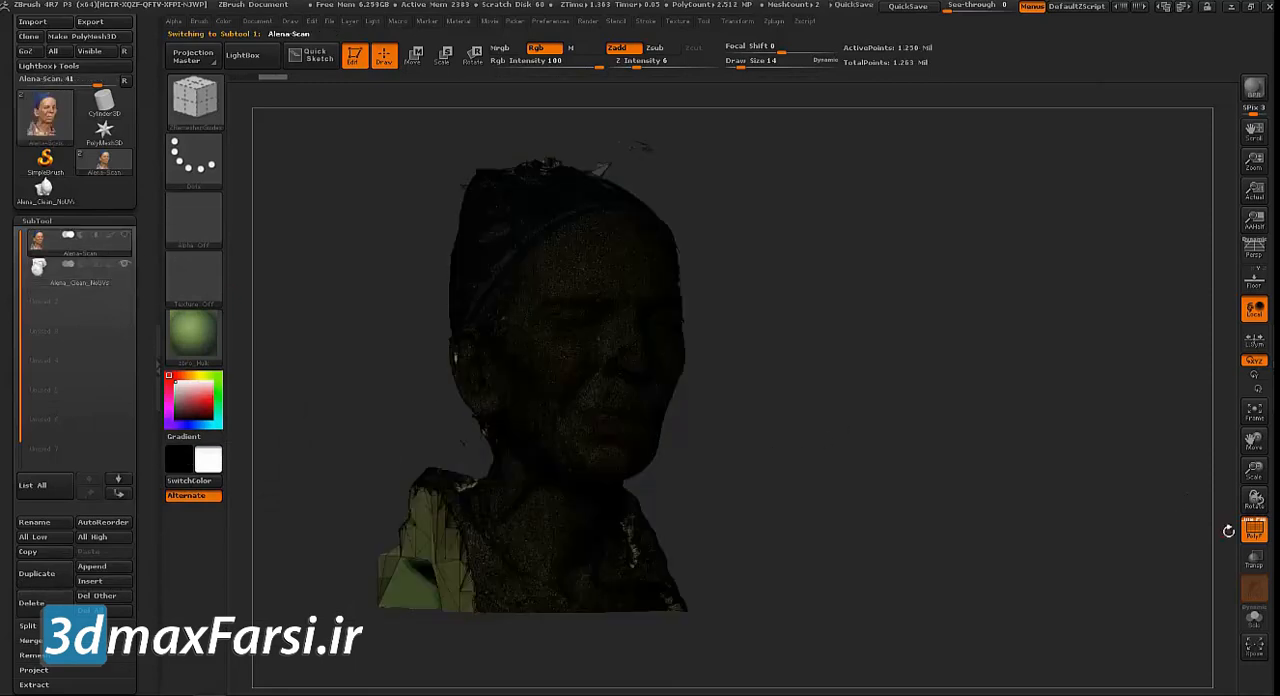
{"action": "left_click_drag", "start_coordinate": [1000, 452], "coordinate": [1004, 545]}
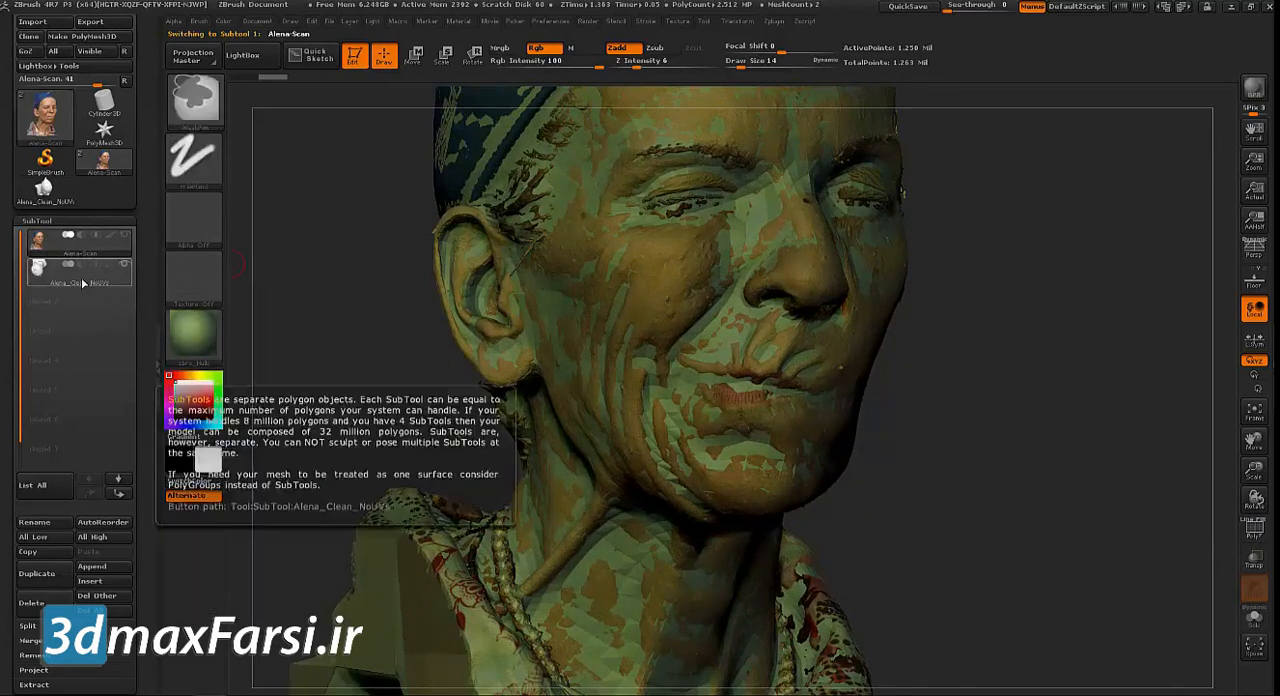
{"action": "left_click_drag", "start_coordinate": [343, 384], "coordinate": [277, 361]}
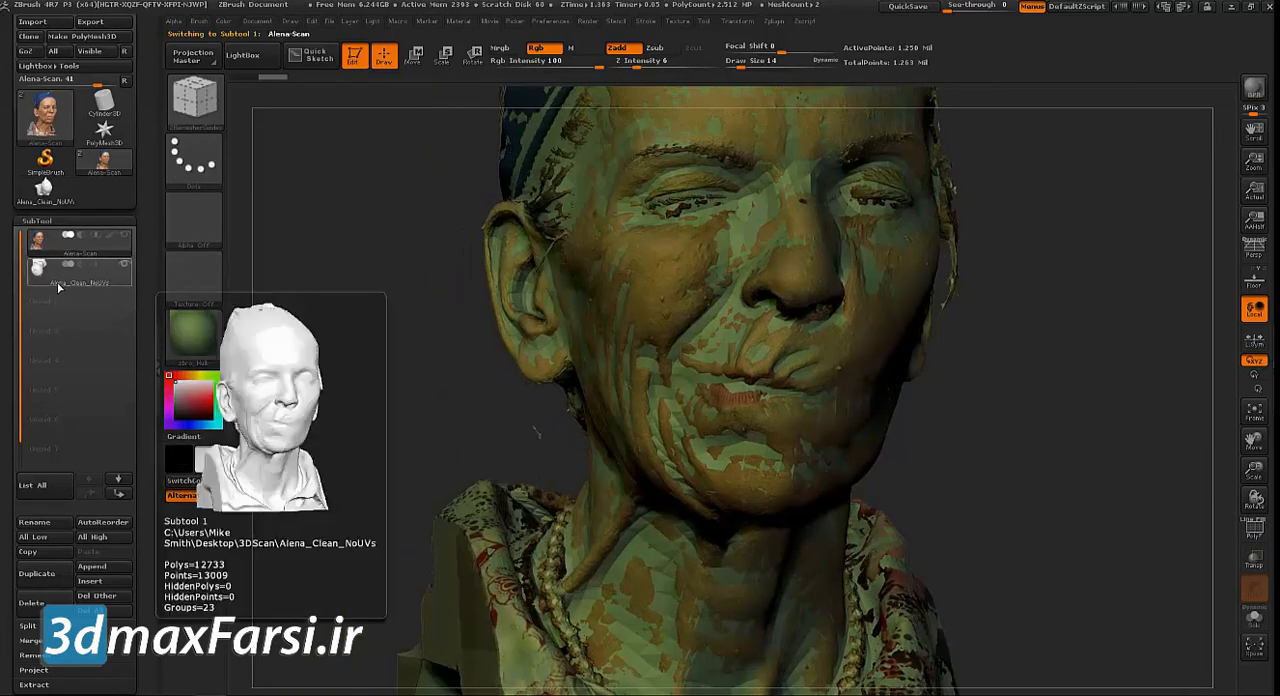
{"action": "left_click", "coordinate": [59, 284]}
{"action": "left_click_drag", "start_coordinate": [1004, 446], "coordinate": [978, 423], "text": "alt"}
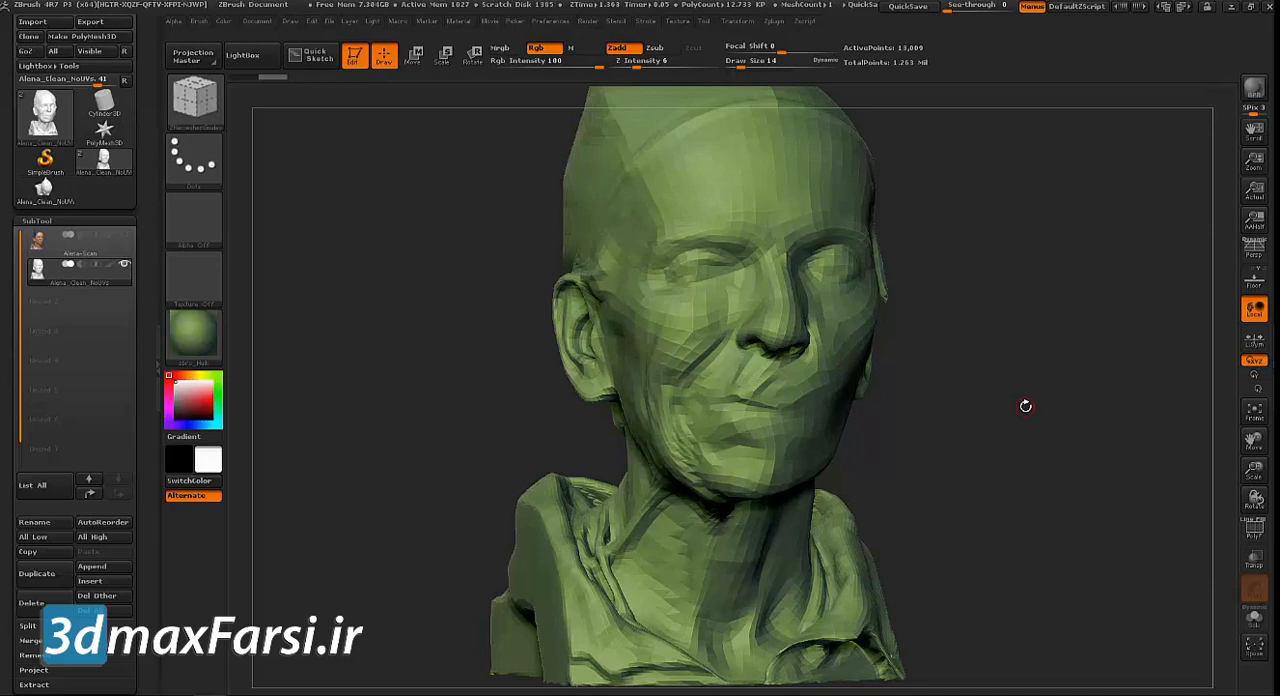
{"action": "mouse_move", "coordinate": [364, 246]}
{"action": "left_mouse_down"}
{"action": "mouse_move", "coordinate": [330, 252]}
{"action": "mouse_move", "coordinate": [383, 268]}
{"action": "mouse_move", "coordinate": [337, 257]}
{"action": "left_mouse_up"}
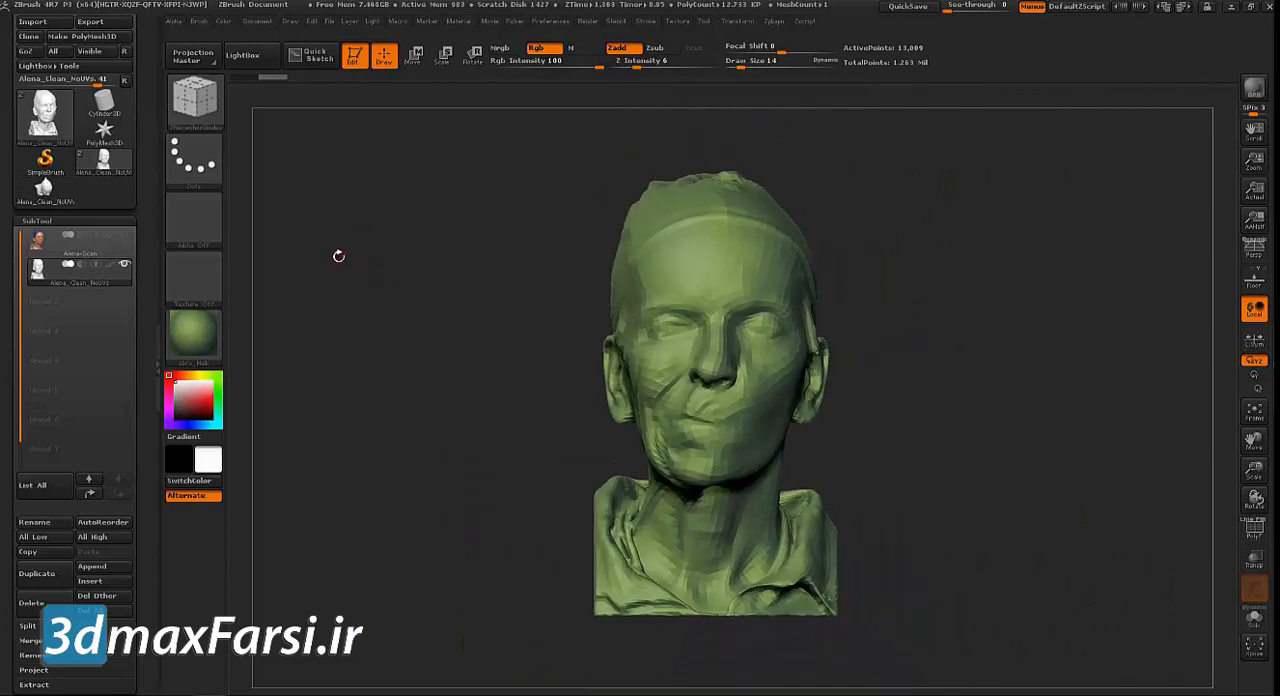
Assign the zbro_Viewport_Skin3 material to the head display
{"action": "left_click", "coordinate": [195, 332]}
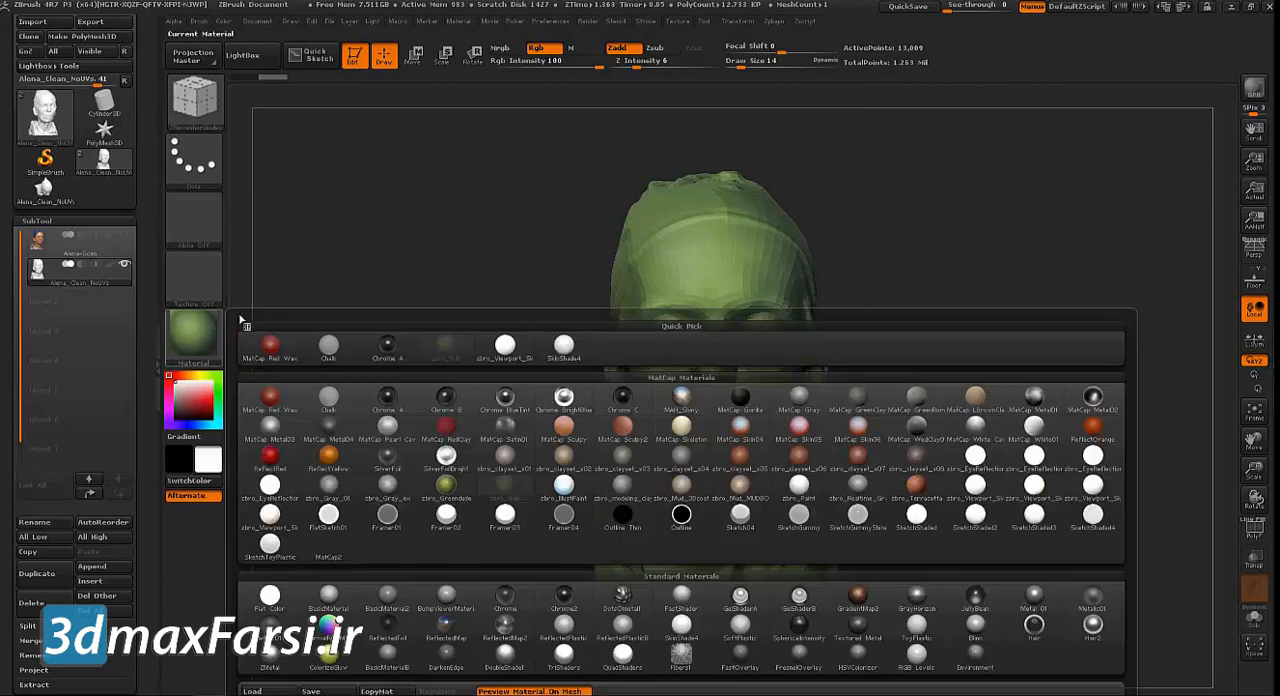
{"action": "left_click", "coordinate": [1090, 486]}
{"action": "left_click_drag", "start_coordinate": [537, 317], "coordinate": [620, 300]}
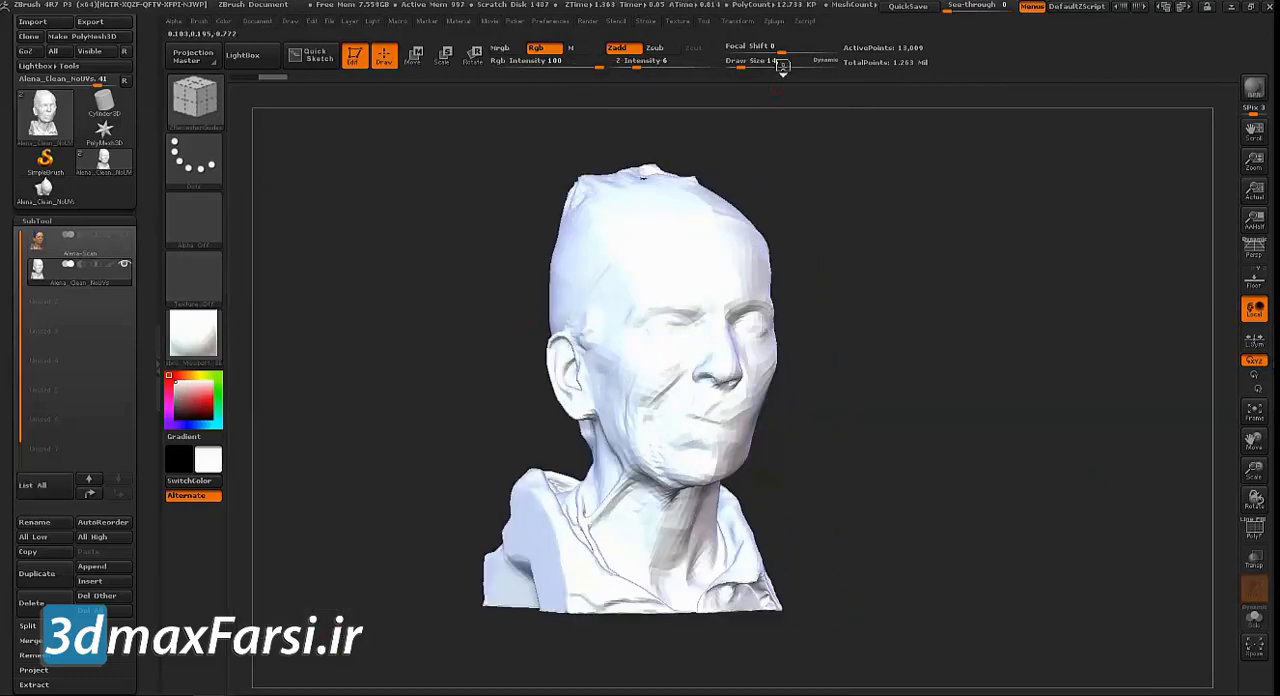
Enable Control Painting in the UV Master plugin with the Protect mode active
{"action": "left_click", "coordinate": [776, 22]}
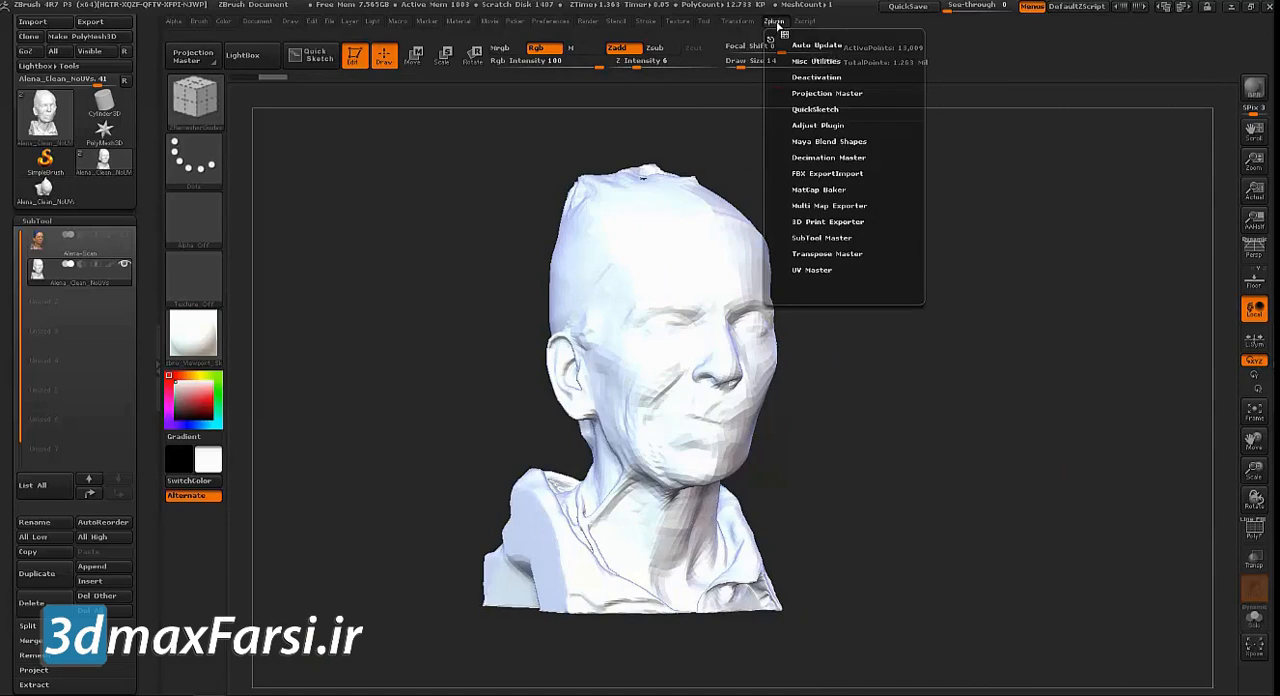
{"action": "left_click", "coordinate": [811, 270]}
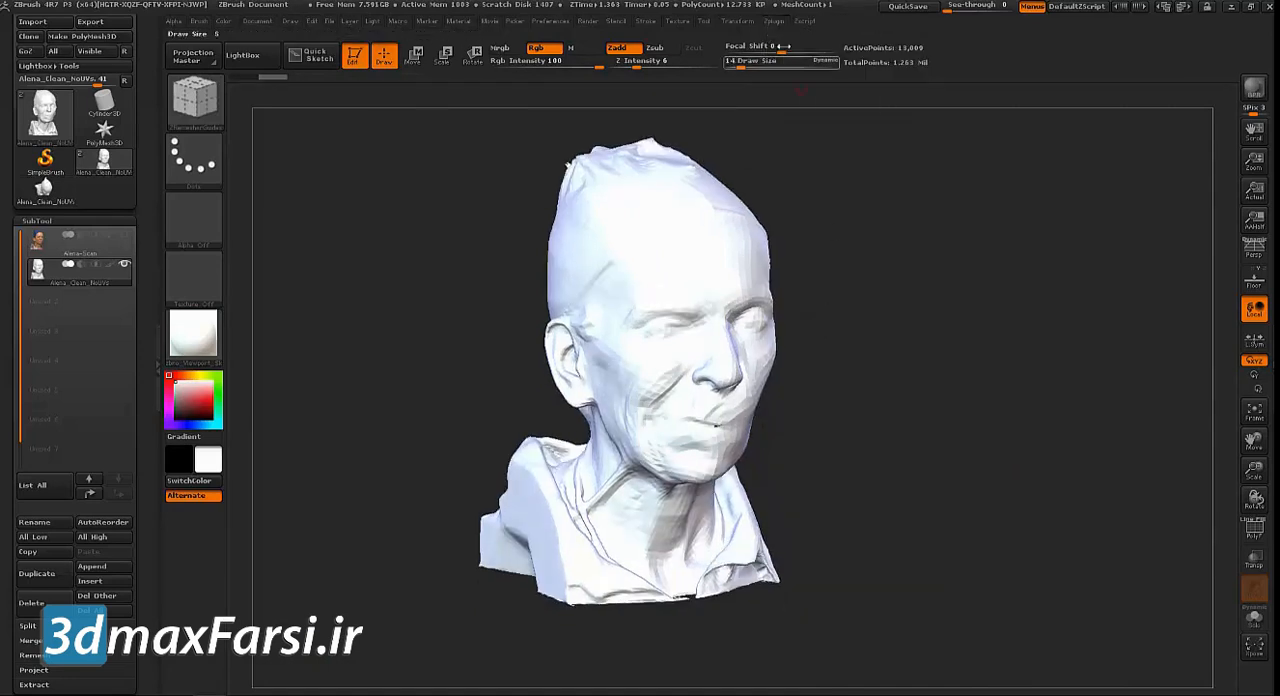
{"action": "left_click", "coordinate": [750, 22]}
{"action": "left_click", "coordinate": [776, 22]}
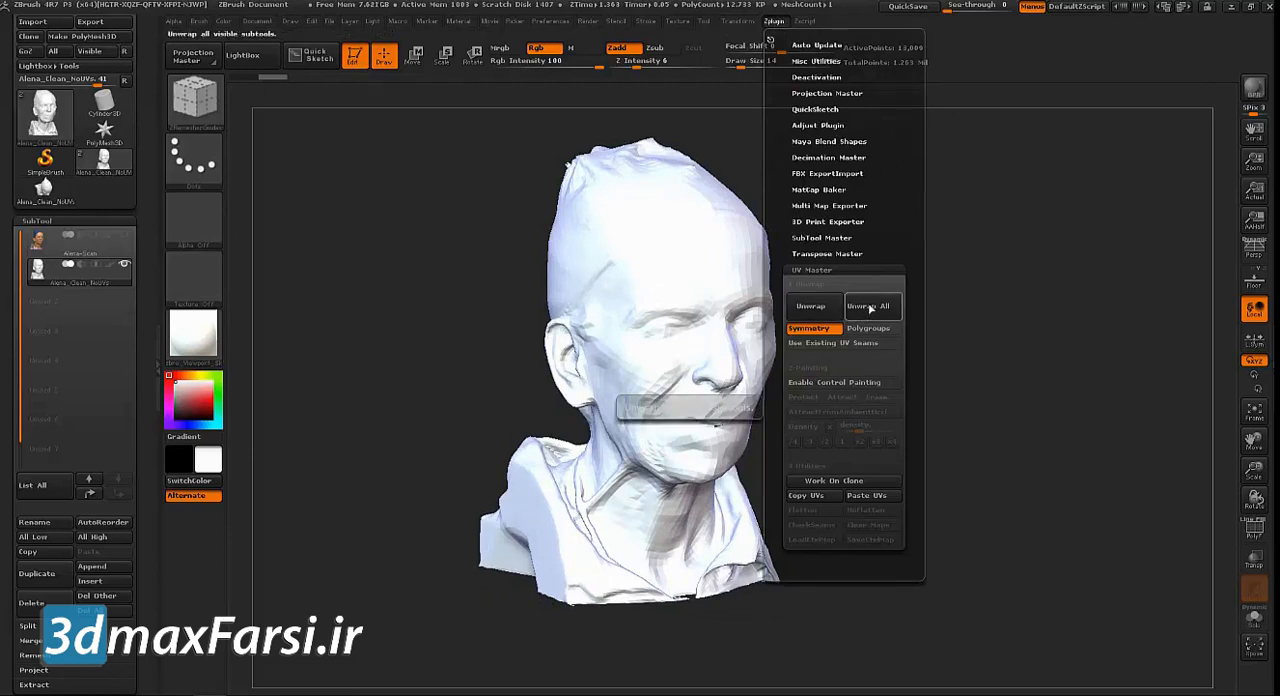
{"action": "left_click", "coordinate": [835, 384]}
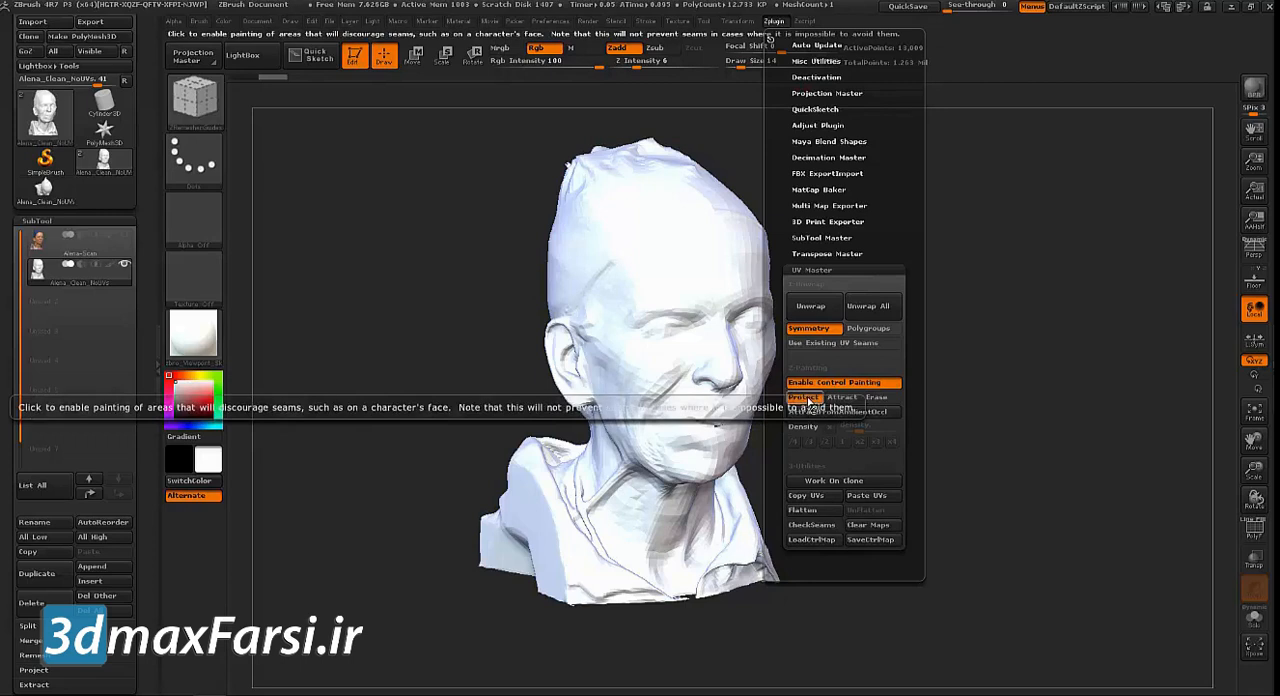
{"action": "left_click", "coordinate": [805, 398]}
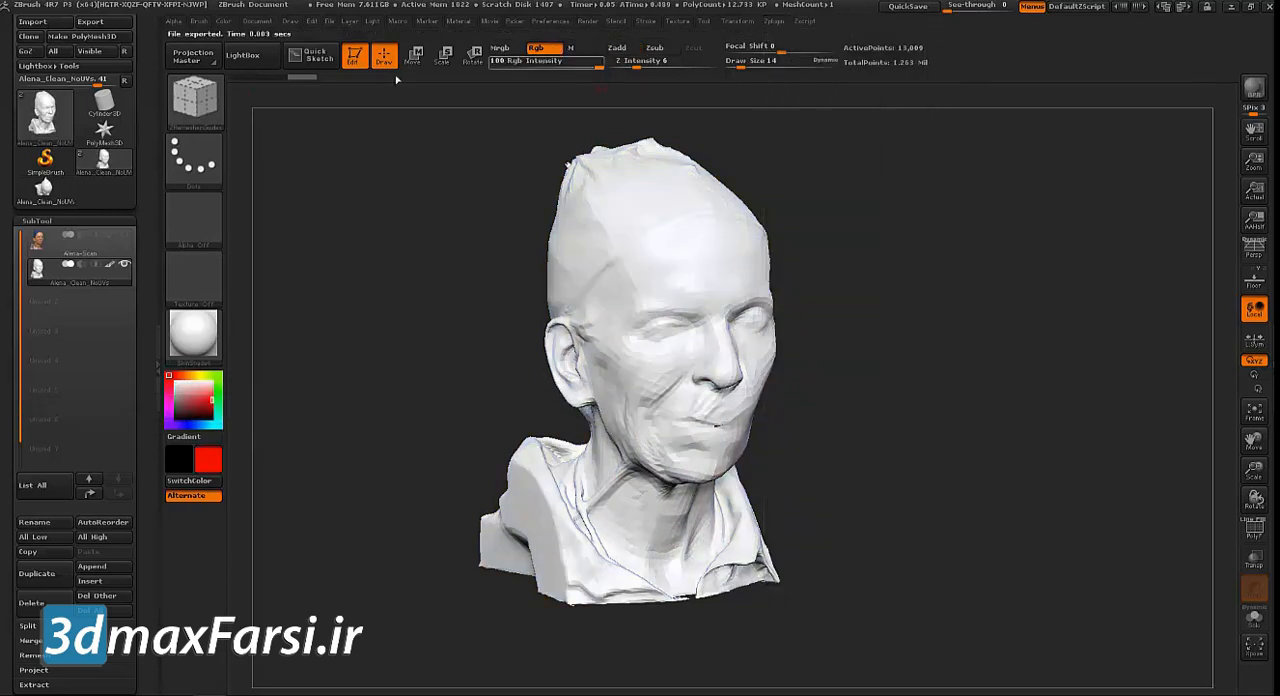
Set up the Standard brush for RGB painting with the texture off and a draw size of 101
{"action": "left_click", "coordinate": [194, 98]}
{"action": "left_click", "coordinate": [566, 112]}
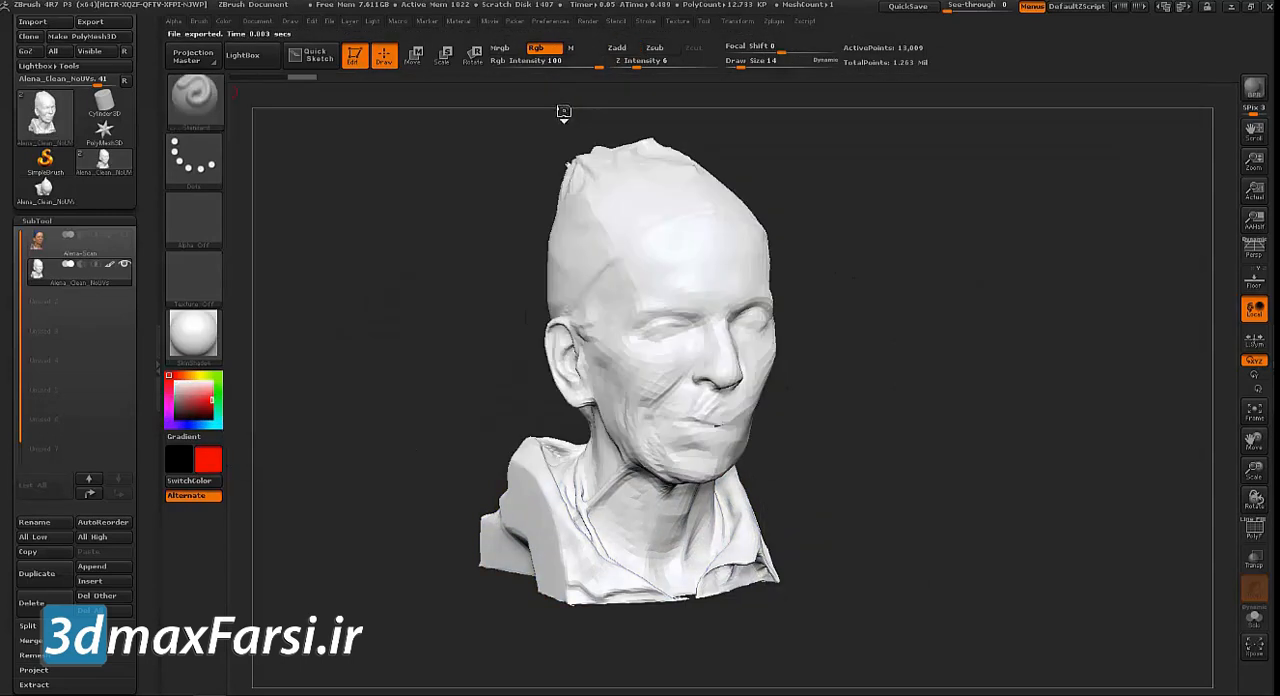
{"action": "left_click", "coordinate": [541, 47]}
{"action": "left_click", "coordinate": [549, 49]}
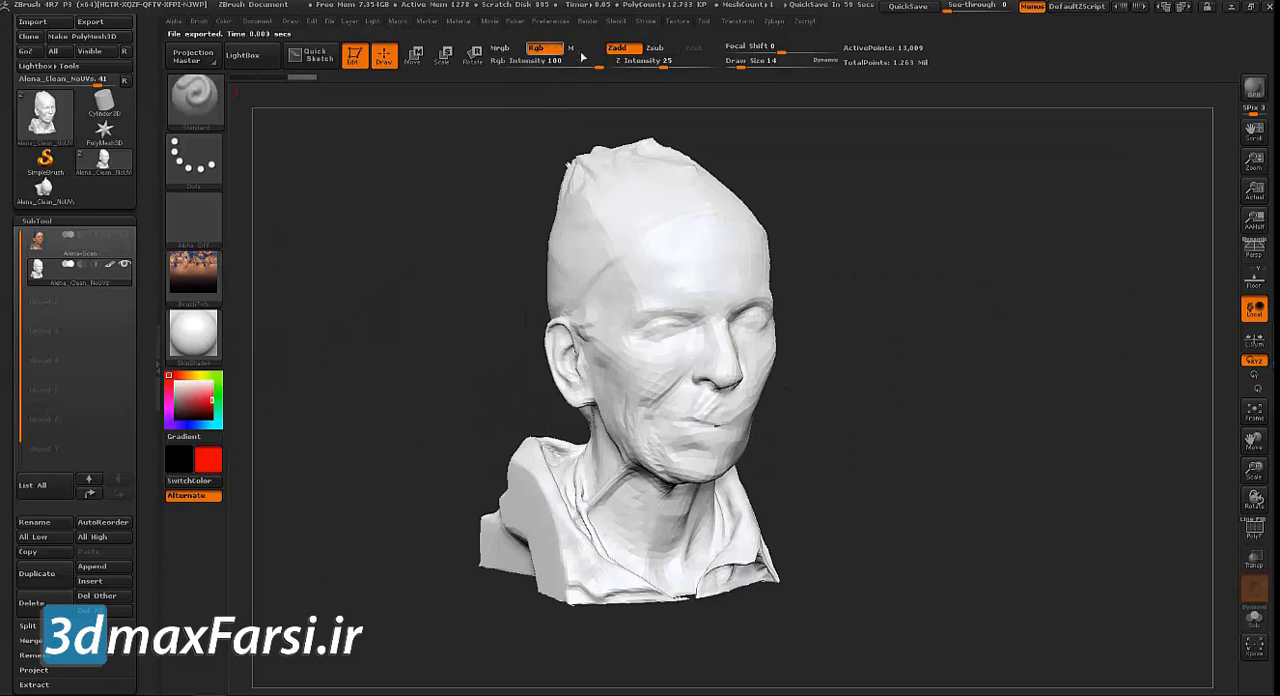
{"action": "left_click", "coordinate": [201, 281]}
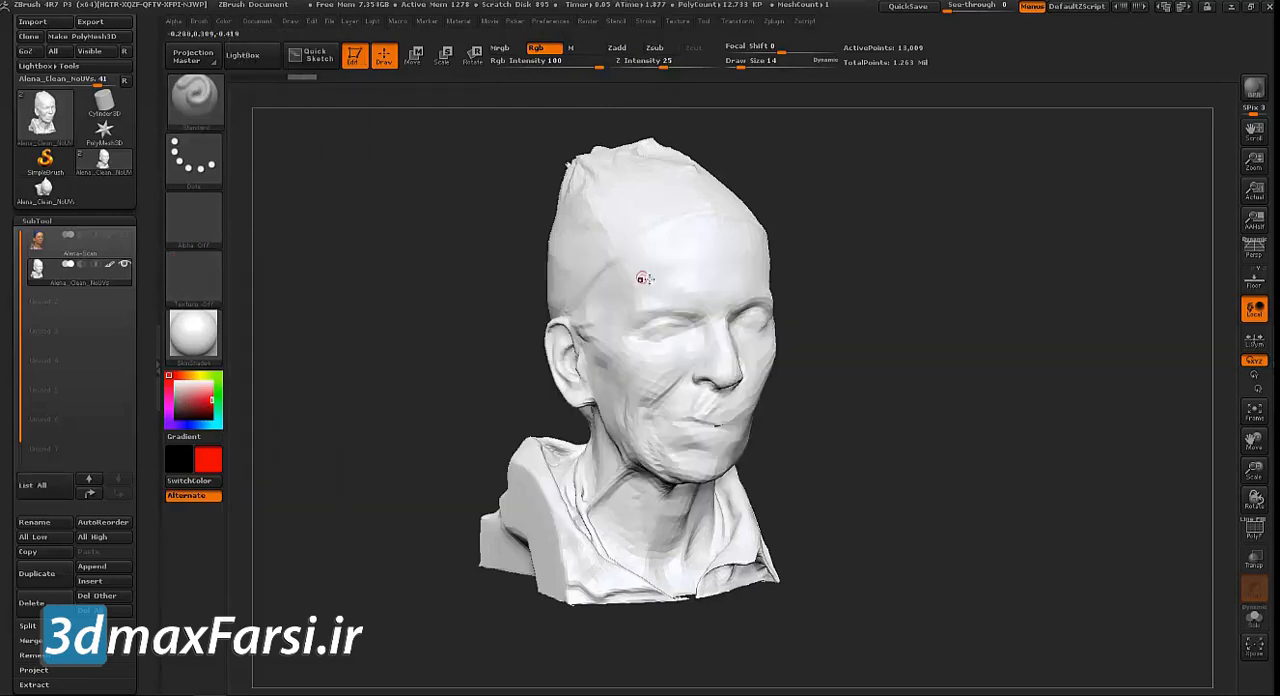
{"action": "key", "text": "s"}
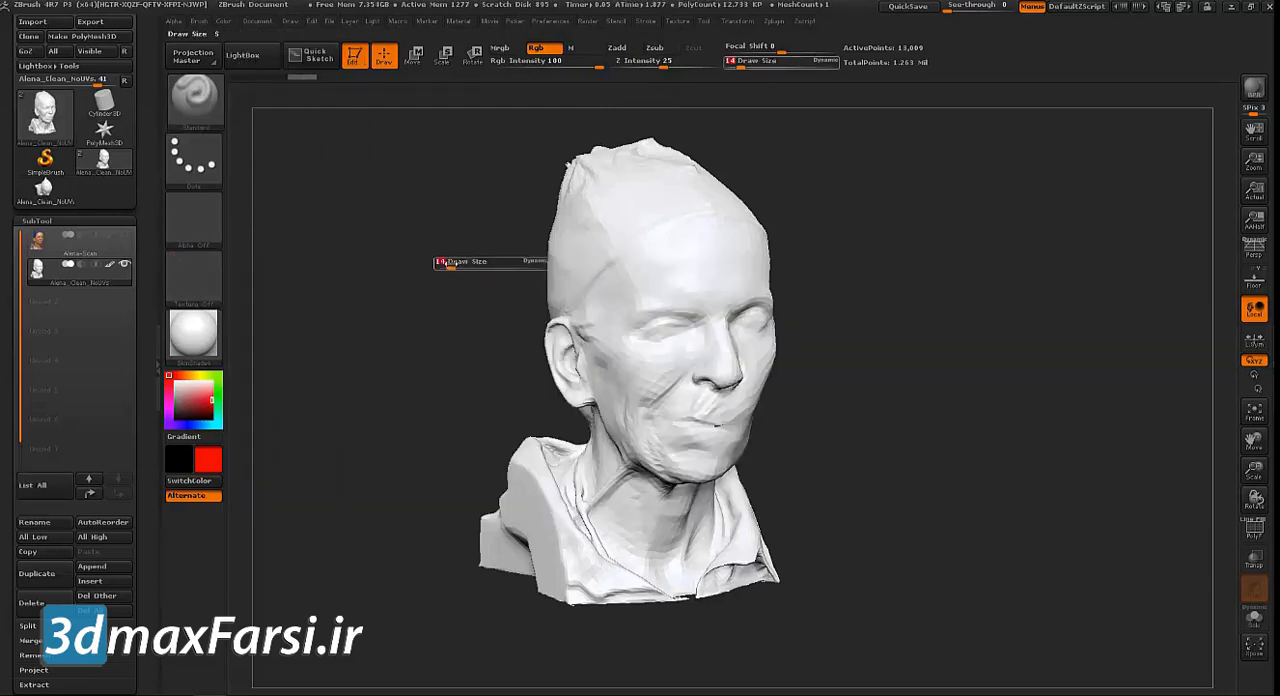
{"action": "left_click_drag", "start_coordinate": [450, 266], "coordinate": [471, 265]}
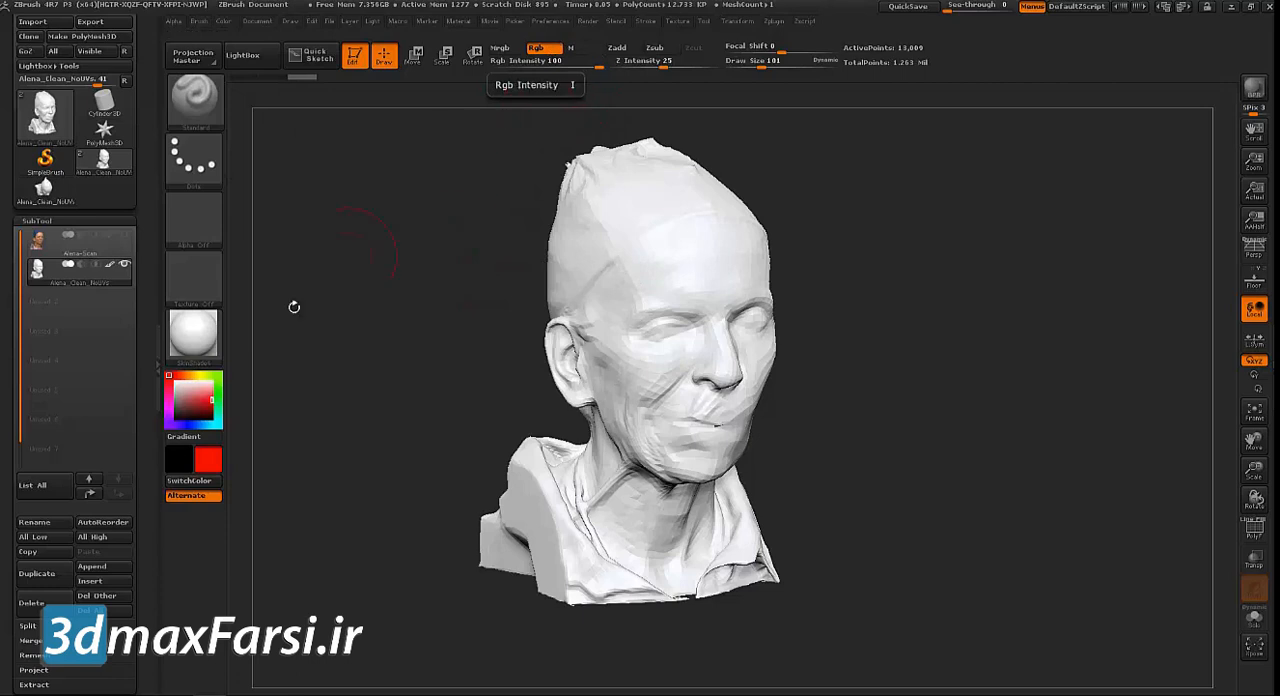
Paint the Protect area in red over the whole face, from the forehead to the chin and out to the ears
{"action": "left_click_drag", "start_coordinate": [513, 355], "coordinate": [494, 347]}
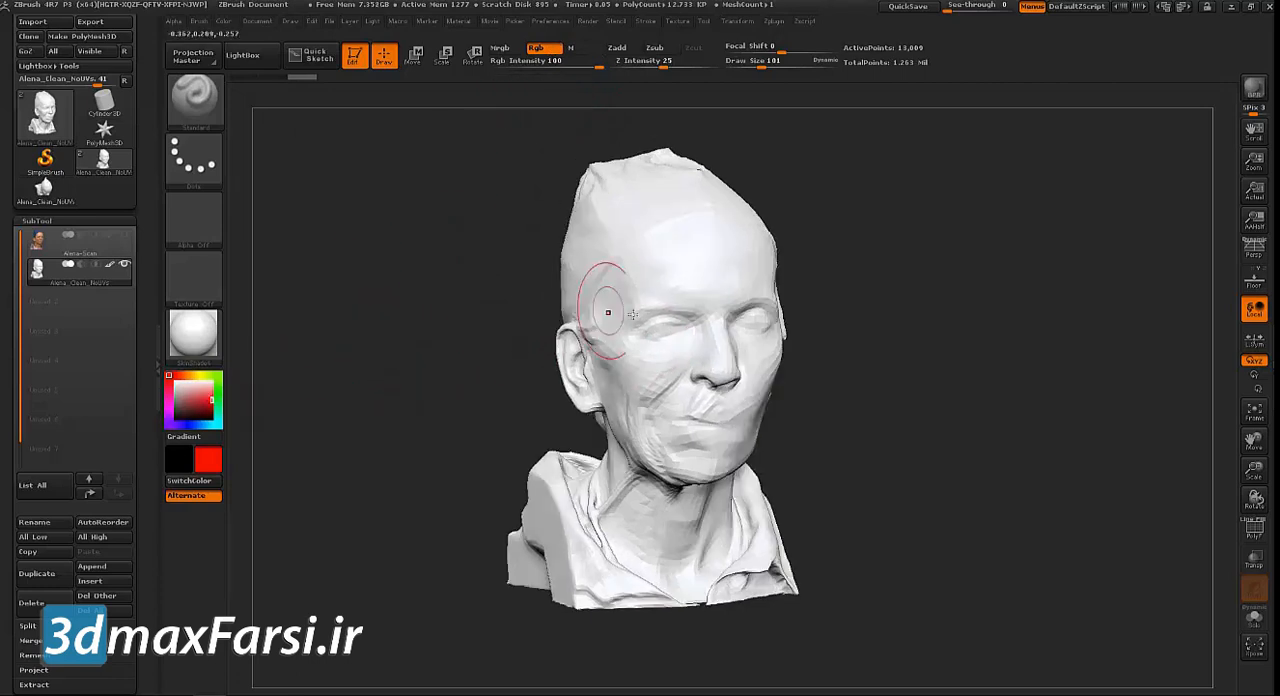
{"action": "mouse_move", "coordinate": [659, 322]}
{"action": "left_mouse_down"}
{"action": "mouse_move", "coordinate": [752, 332]}
{"action": "mouse_move", "coordinate": [714, 362]}
{"action": "mouse_move", "coordinate": [706, 405]}
{"action": "mouse_move", "coordinate": [685, 420]}
{"action": "mouse_move", "coordinate": [724, 392]}
{"action": "left_mouse_up"}
{"action": "mouse_move", "coordinate": [906, 355]}
{"action": "left_mouse_down"}
{"action": "mouse_move", "coordinate": [752, 357]}
{"action": "mouse_move", "coordinate": [754, 388]}
{"action": "mouse_move", "coordinate": [722, 436]}
{"action": "left_mouse_up"}
{"action": "left_click_drag", "start_coordinate": [545, 380], "coordinate": [672, 365]}
{"action": "mouse_move", "coordinate": [643, 284]}
{"action": "left_mouse_down"}
{"action": "mouse_move", "coordinate": [712, 268]}
{"action": "mouse_move", "coordinate": [637, 277]}
{"action": "mouse_move", "coordinate": [642, 410]}
{"action": "mouse_move", "coordinate": [702, 450]}
{"action": "left_mouse_up"}
{"action": "left_click_drag", "start_coordinate": [834, 403], "coordinate": [690, 402]}
{"action": "mouse_move", "coordinate": [718, 452]}
{"action": "left_mouse_down"}
{"action": "mouse_move", "coordinate": [769, 398]}
{"action": "mouse_move", "coordinate": [785, 265]}
{"action": "mouse_move", "coordinate": [760, 220]}
{"action": "mouse_move", "coordinate": [805, 405]}
{"action": "mouse_move", "coordinate": [775, 460]}
{"action": "left_mouse_up"}
{"action": "left_click_drag", "start_coordinate": [583, 465], "coordinate": [566, 472]}
{"action": "mouse_move", "coordinate": [818, 385]}
{"action": "left_mouse_down"}
{"action": "mouse_move", "coordinate": [843, 362]}
{"action": "mouse_move", "coordinate": [845, 385]}
{"action": "left_mouse_up"}
{"action": "mouse_move", "coordinate": [586, 374]}
{"action": "left_mouse_down"}
{"action": "mouse_move", "coordinate": [690, 360]}
{"action": "mouse_move", "coordinate": [655, 395]}
{"action": "mouse_move", "coordinate": [763, 463]}
{"action": "mouse_move", "coordinate": [796, 468]}
{"action": "left_mouse_up"}
{"action": "mouse_move", "coordinate": [745, 385]}
{"action": "left_mouse_down"}
{"action": "mouse_move", "coordinate": [712, 345]}
{"action": "mouse_move", "coordinate": [745, 285]}
{"action": "left_mouse_up"}
{"action": "mouse_move", "coordinate": [1100, 296]}
{"action": "left_mouse_down"}
{"action": "mouse_move", "coordinate": [963, 290]}
{"action": "mouse_move", "coordinate": [1025, 222]}
{"action": "left_mouse_up"}
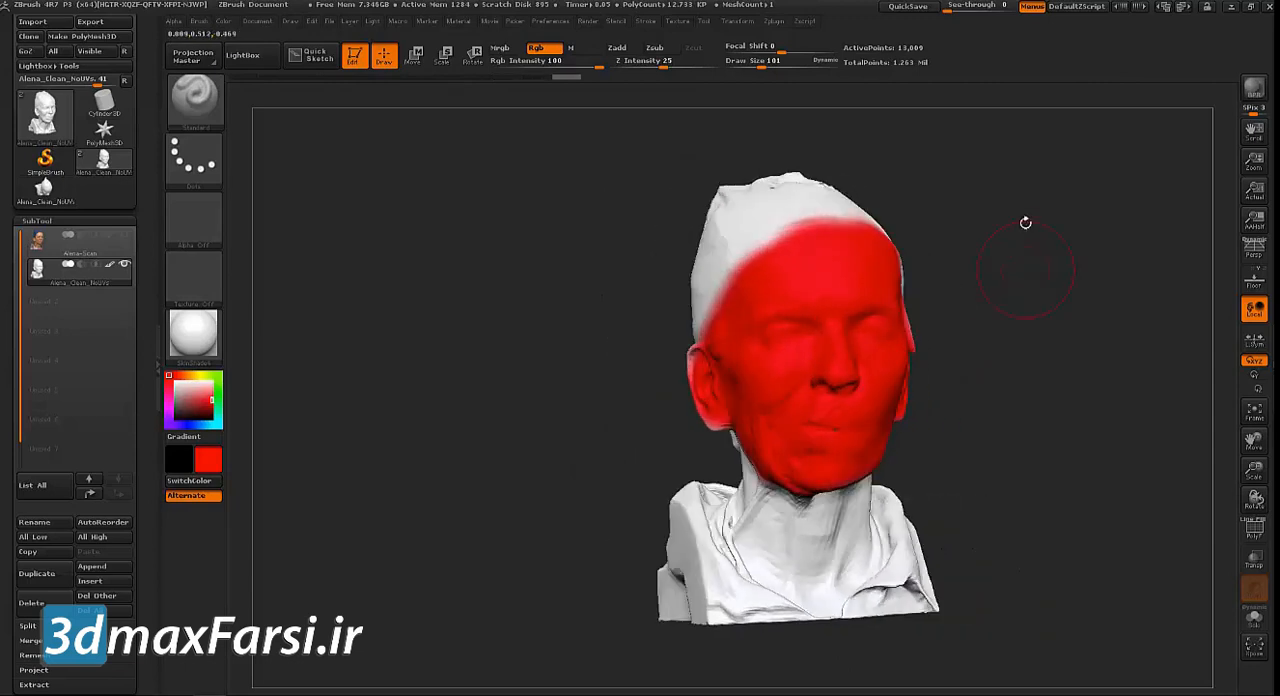
Switch UV Master control painting to Attract and paint a blue strip from the crown down the back of the head, neck and collar
{"action": "left_click", "coordinate": [775, 22]}
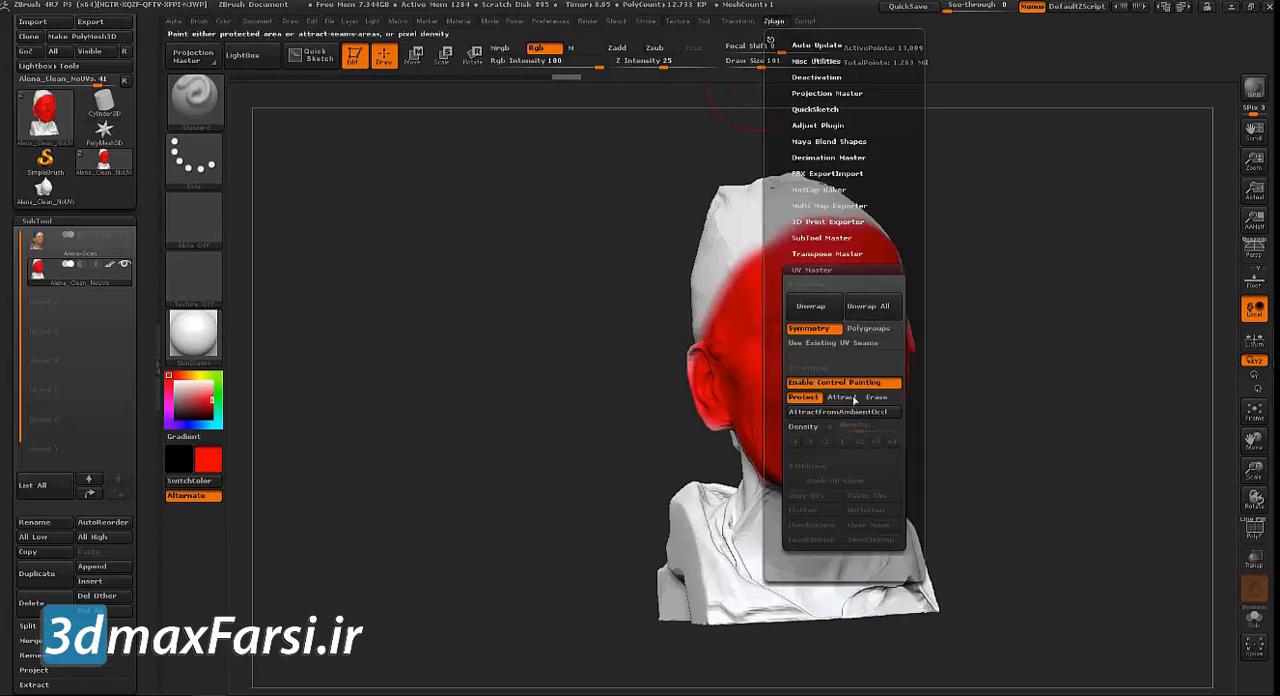
{"action": "left_click", "coordinate": [787, 382]}
{"action": "left_click_drag", "start_coordinate": [430, 375], "coordinate": [585, 352]}
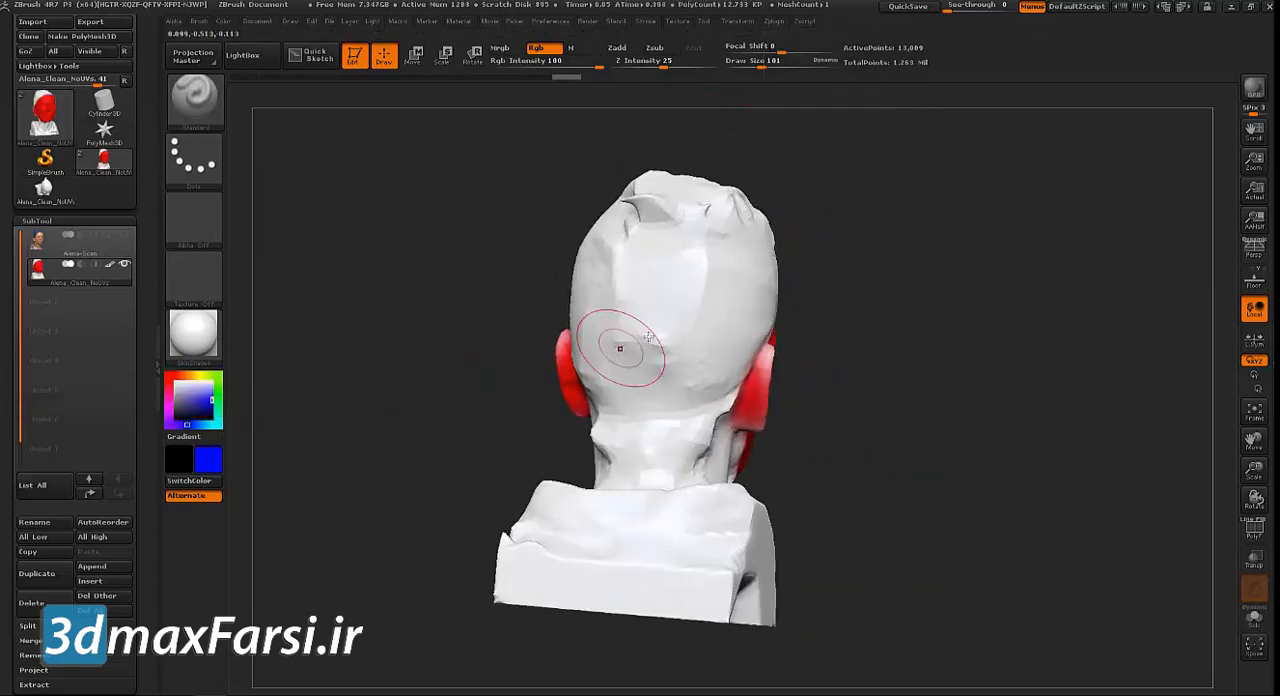
{"action": "mouse_move", "coordinate": [655, 249]}
{"action": "left_mouse_down"}
{"action": "mouse_move", "coordinate": [645, 510]}
{"action": "mouse_move", "coordinate": [630, 535]}
{"action": "left_mouse_up"}
{"action": "left_click_drag", "start_coordinate": [914, 331], "coordinate": [905, 420]}
{"action": "left_click_drag", "start_coordinate": [656, 378], "coordinate": [626, 442]}
{"action": "left_click_drag", "start_coordinate": [920, 300], "coordinate": [905, 225]}
{"action": "left_click_drag", "start_coordinate": [905, 225], "coordinate": [870, 357], "text": "alt"}
{"action": "left_click_drag", "start_coordinate": [703, 307], "coordinate": [715, 242]}
{"action": "left_click_drag", "start_coordinate": [908, 240], "coordinate": [898, 430], "text": "alt"}
{"action": "left_click_drag", "start_coordinate": [703, 329], "coordinate": [732, 242]}
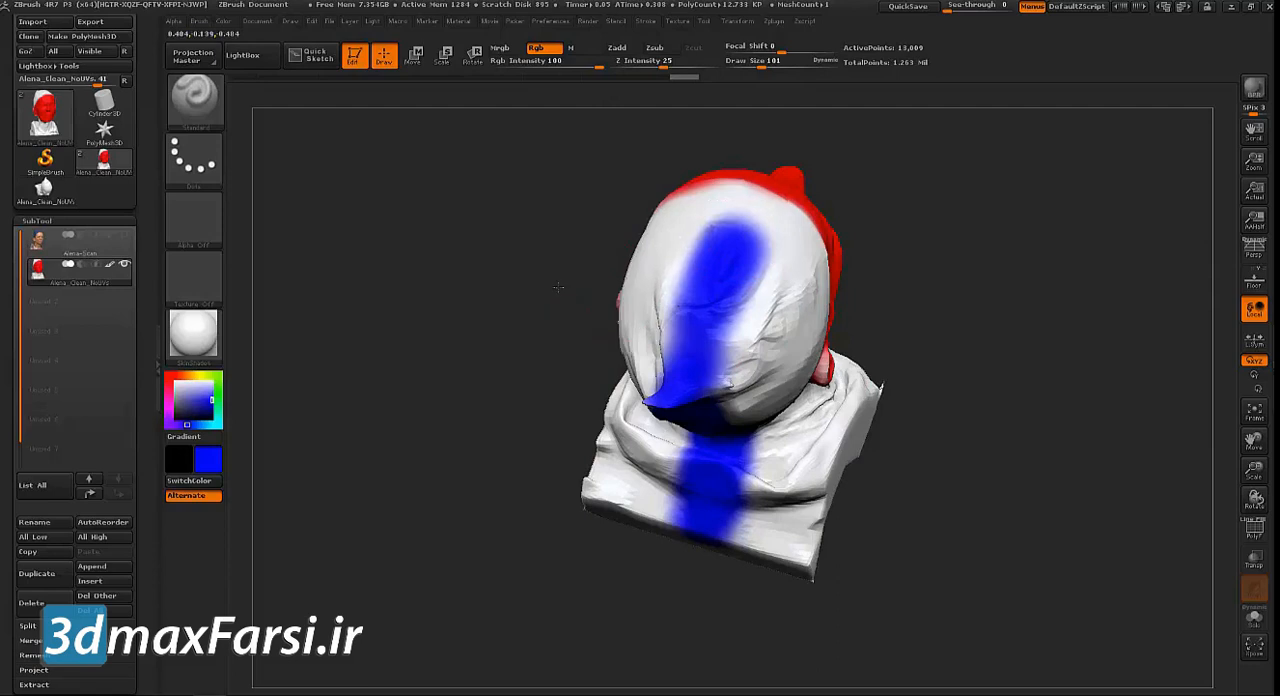
{"action": "left_click_drag", "start_coordinate": [560, 283], "coordinate": [703, 289]}
{"action": "left_click_drag", "start_coordinate": [874, 391], "coordinate": [498, 214]}
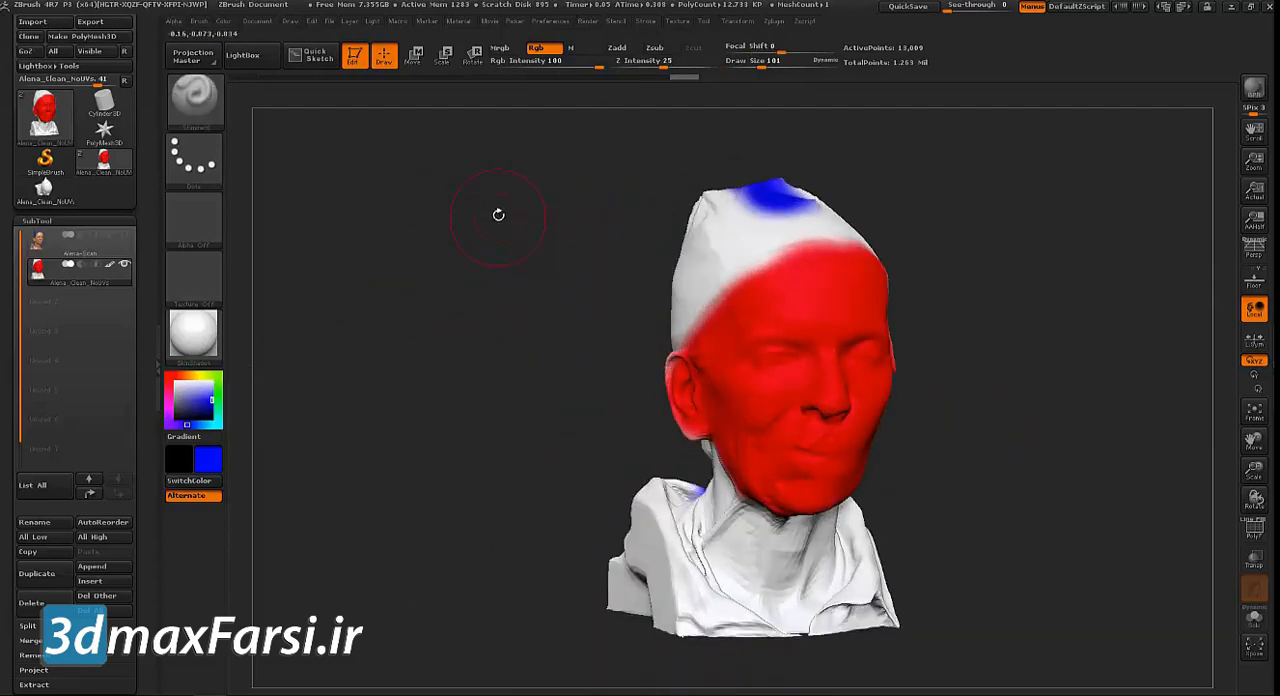
Turn on the perspective view and unwrap all visible subtools with UV Master, keeping Symmetry and control painting active
{"action": "key", "text": "p"}
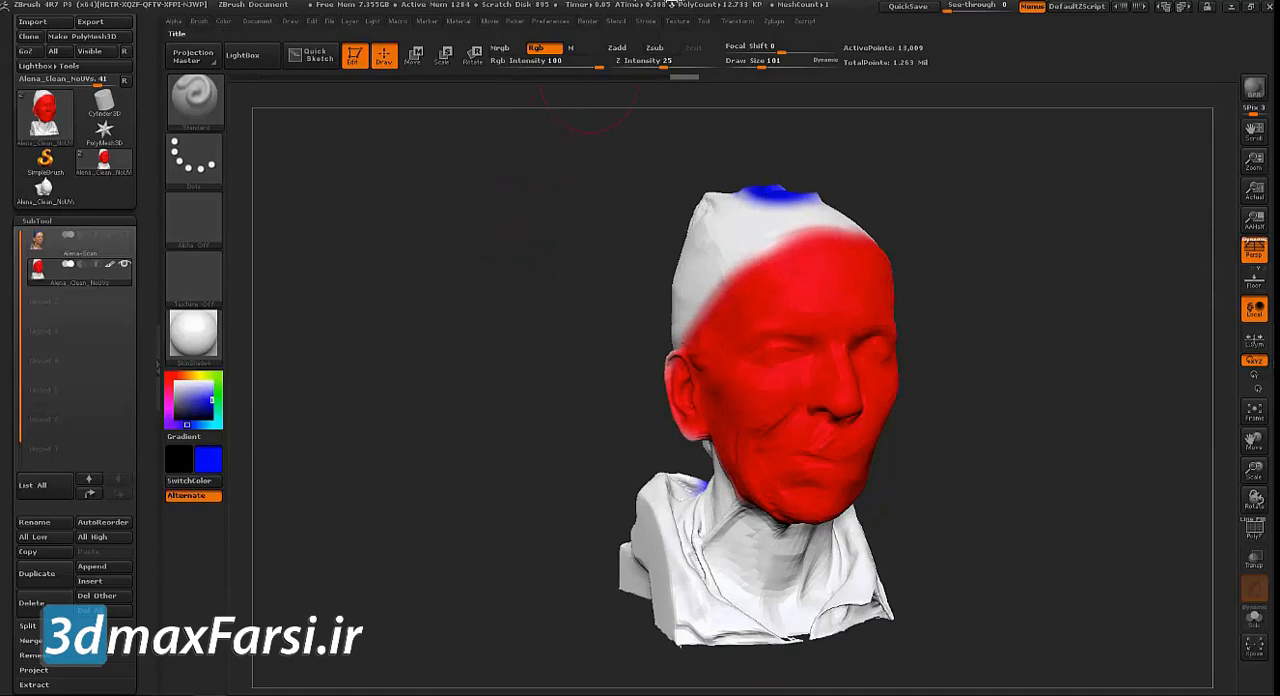
{"action": "left_click", "coordinate": [775, 24]}
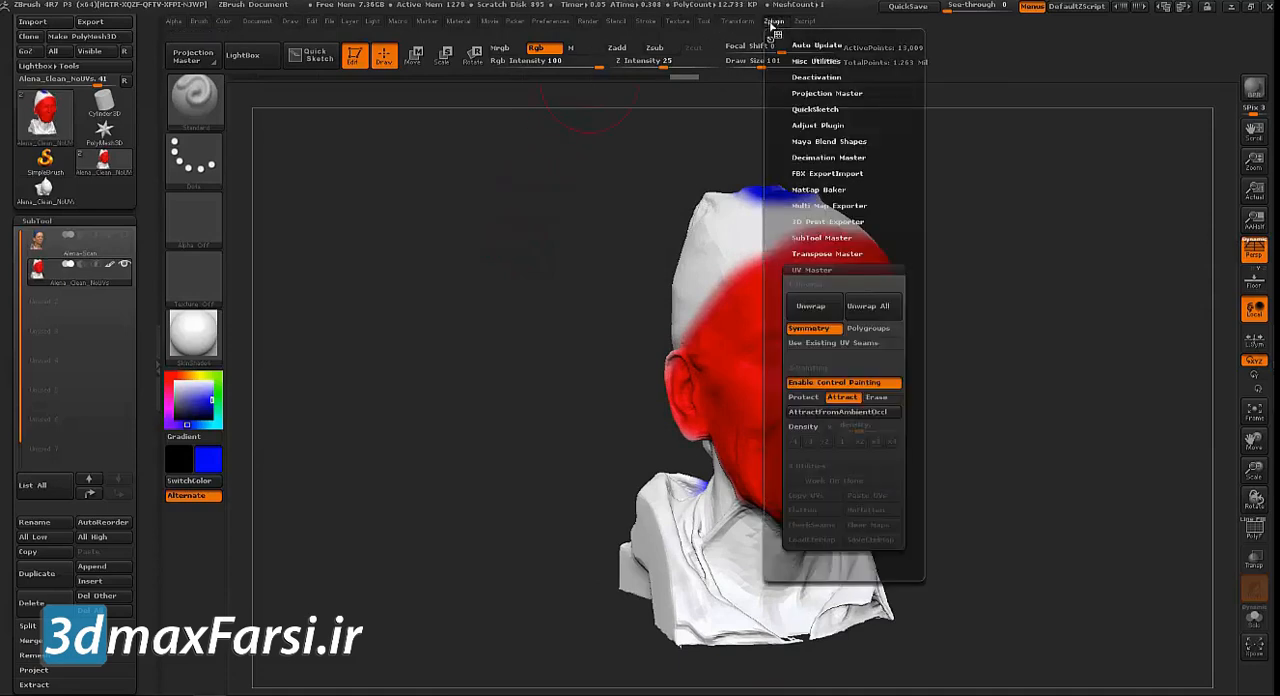
{"action": "left_click", "coordinate": [866, 308]}
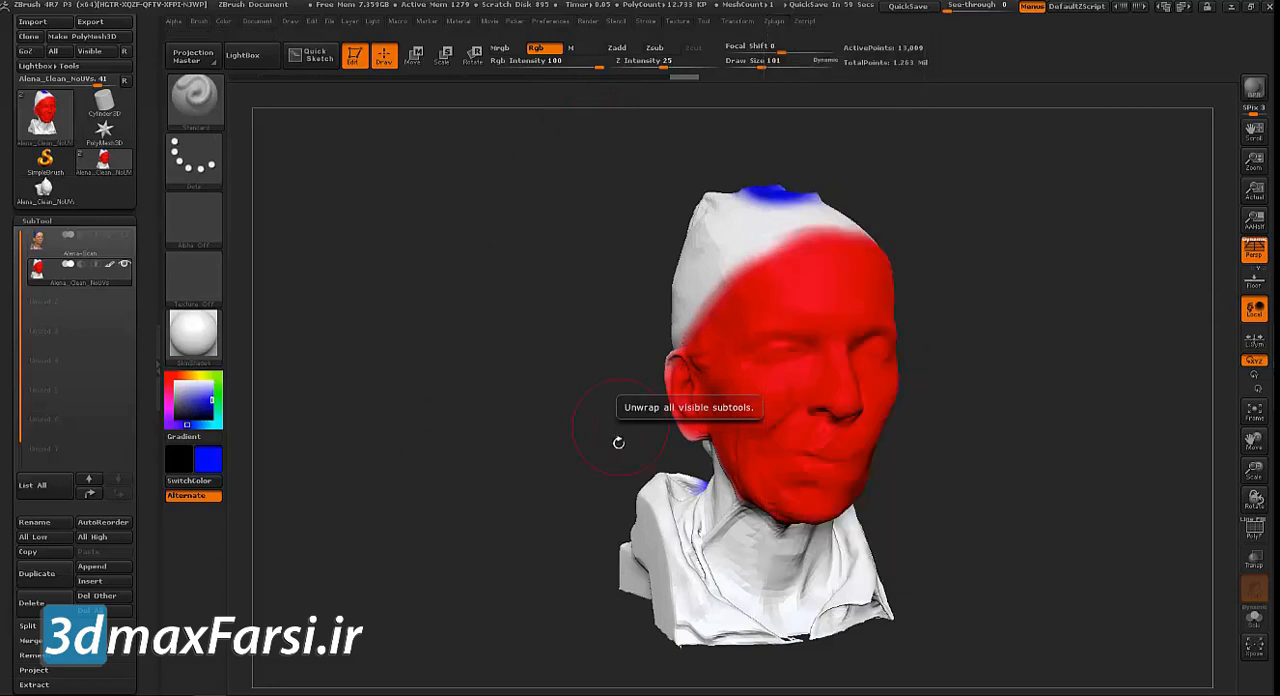
{"action": "left_click", "coordinate": [786, 23]}
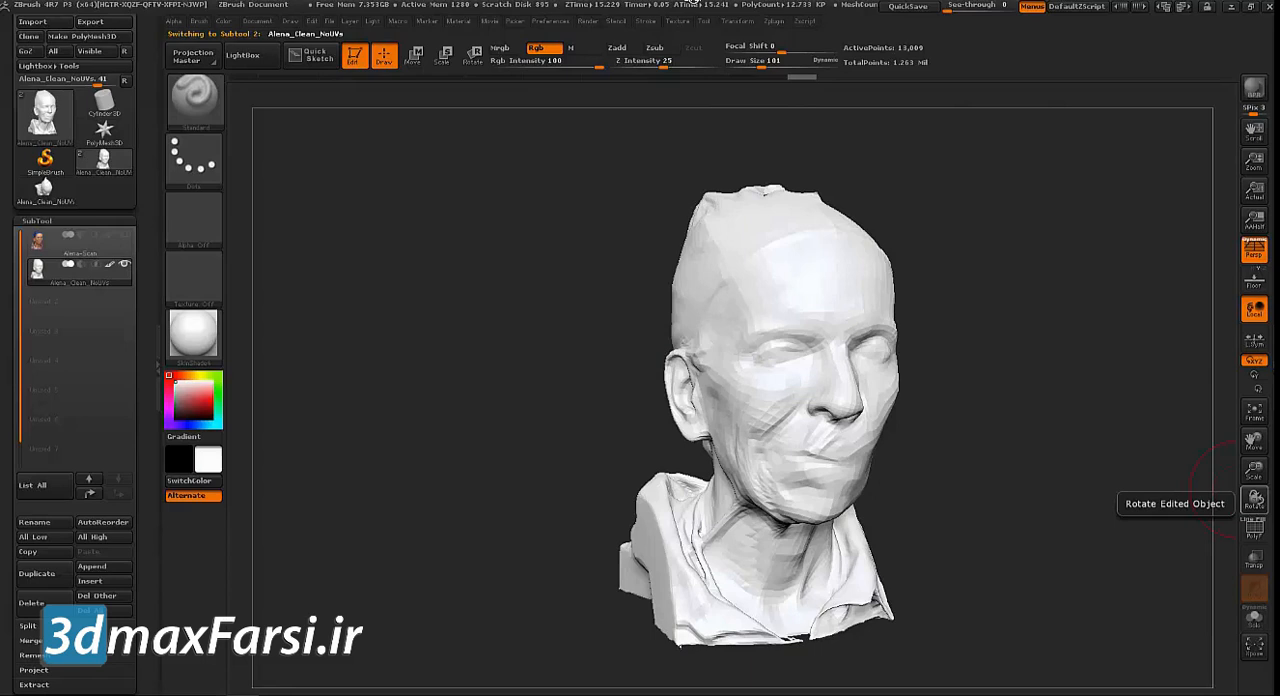
Morph the clean head mesh into its flat UV layout to examine the unwrap, and morph it back to the 3D shape
{"action": "left_click_drag", "start_coordinate": [536, 296], "coordinate": [488, 247]}
{"action": "left_click_drag", "start_coordinate": [147, 290], "coordinate": [131, 143]}
{"action": "left_click", "coordinate": [35, 489]}
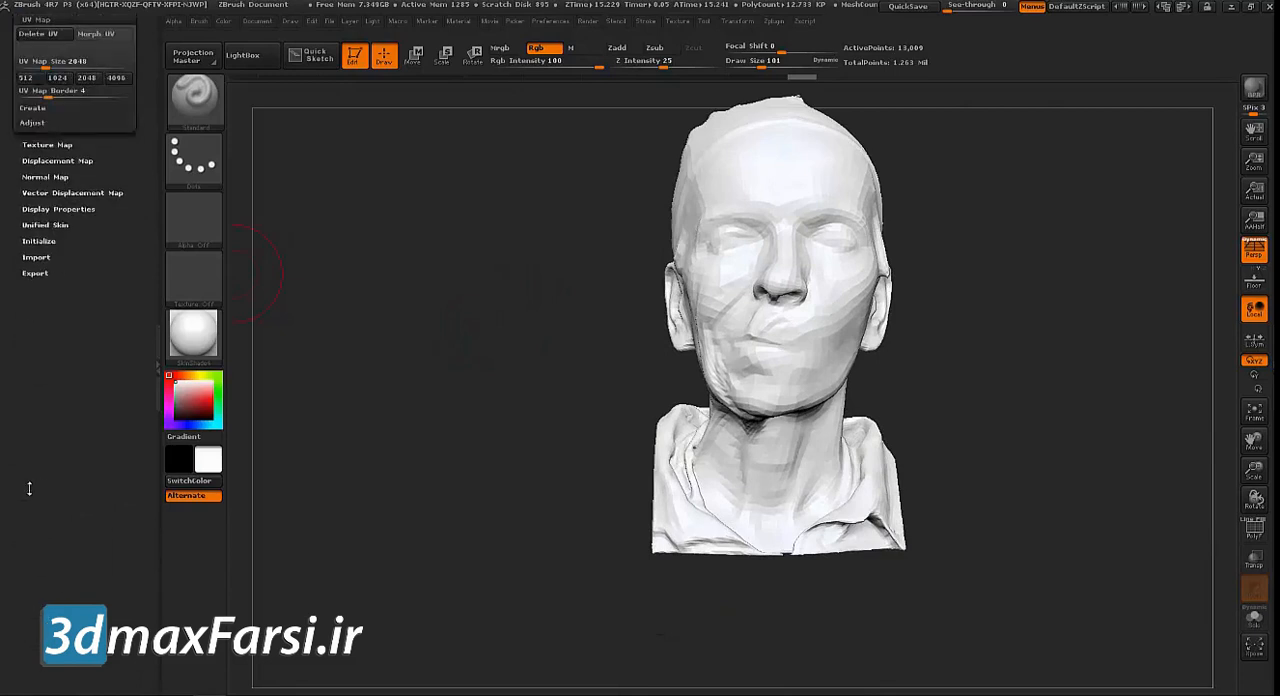
{"action": "key", "text": "ctrl"}
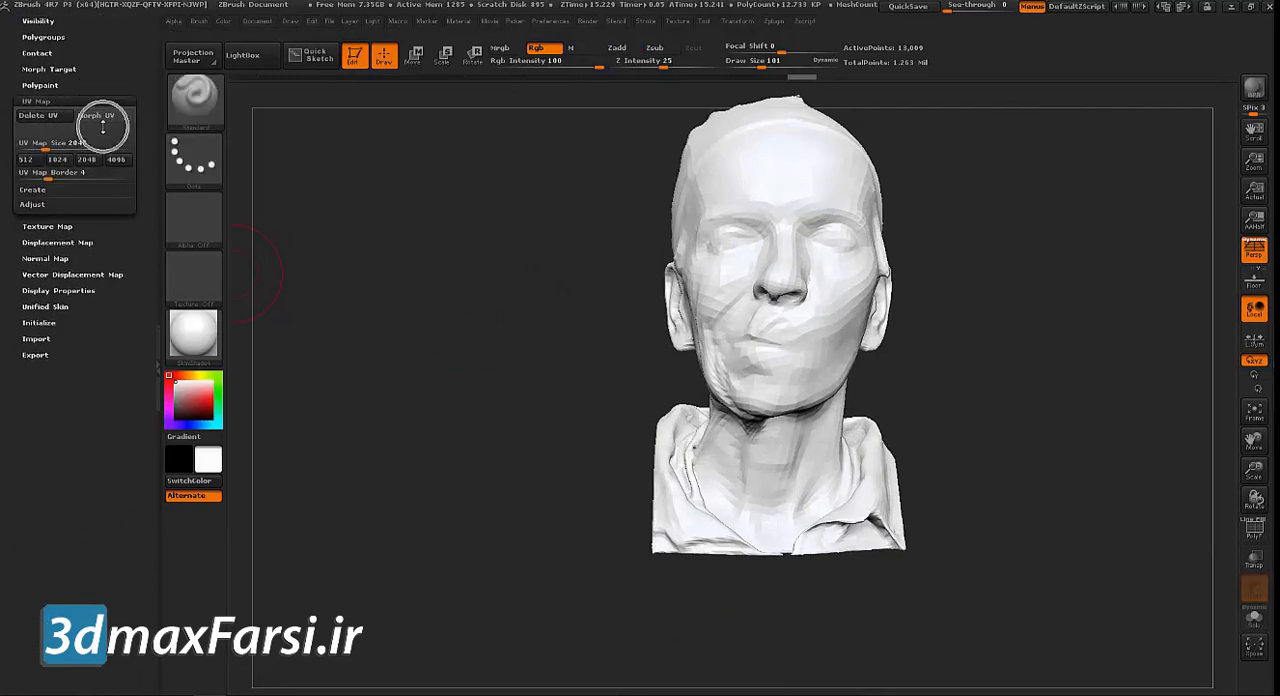
{"action": "left_click", "coordinate": [100, 117]}
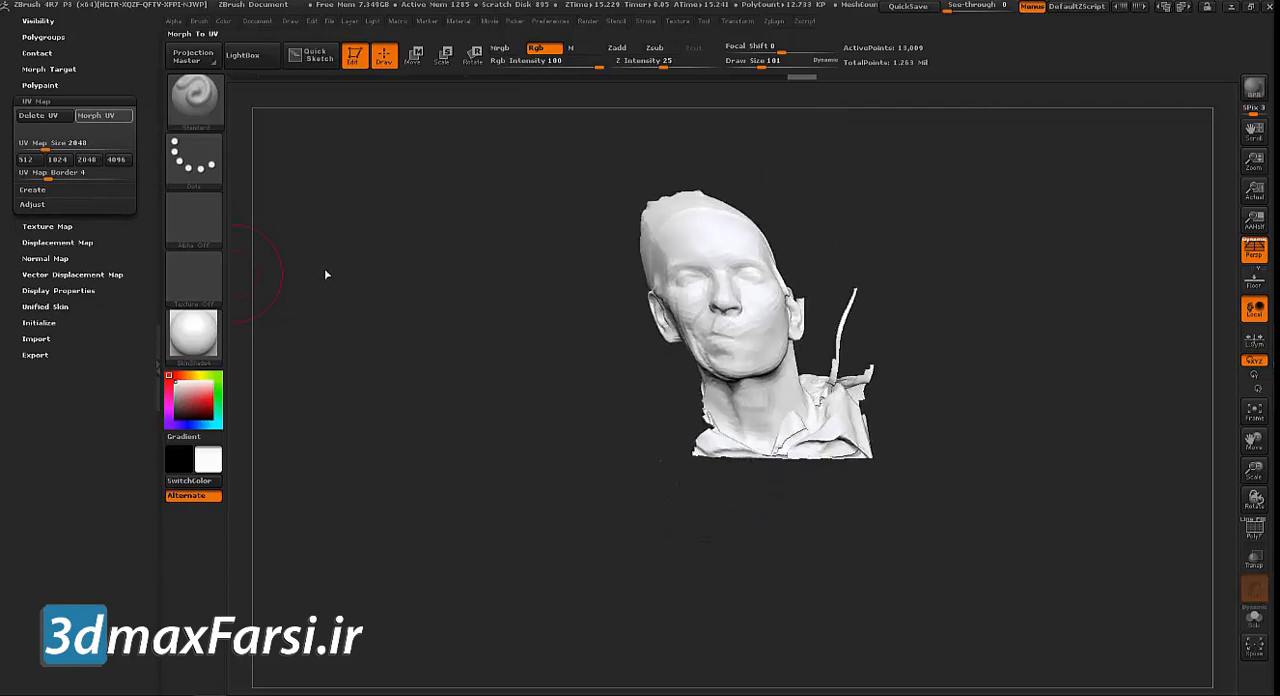
{"action": "mouse_move", "coordinate": [363, 231]}
{"action": "left_mouse_down"}
{"action": "mouse_move", "coordinate": [358, 376]}
{"action": "mouse_move", "coordinate": [374, 437]}
{"action": "mouse_move", "coordinate": [364, 434]}
{"action": "mouse_move", "coordinate": [379, 447]}
{"action": "left_mouse_up"}
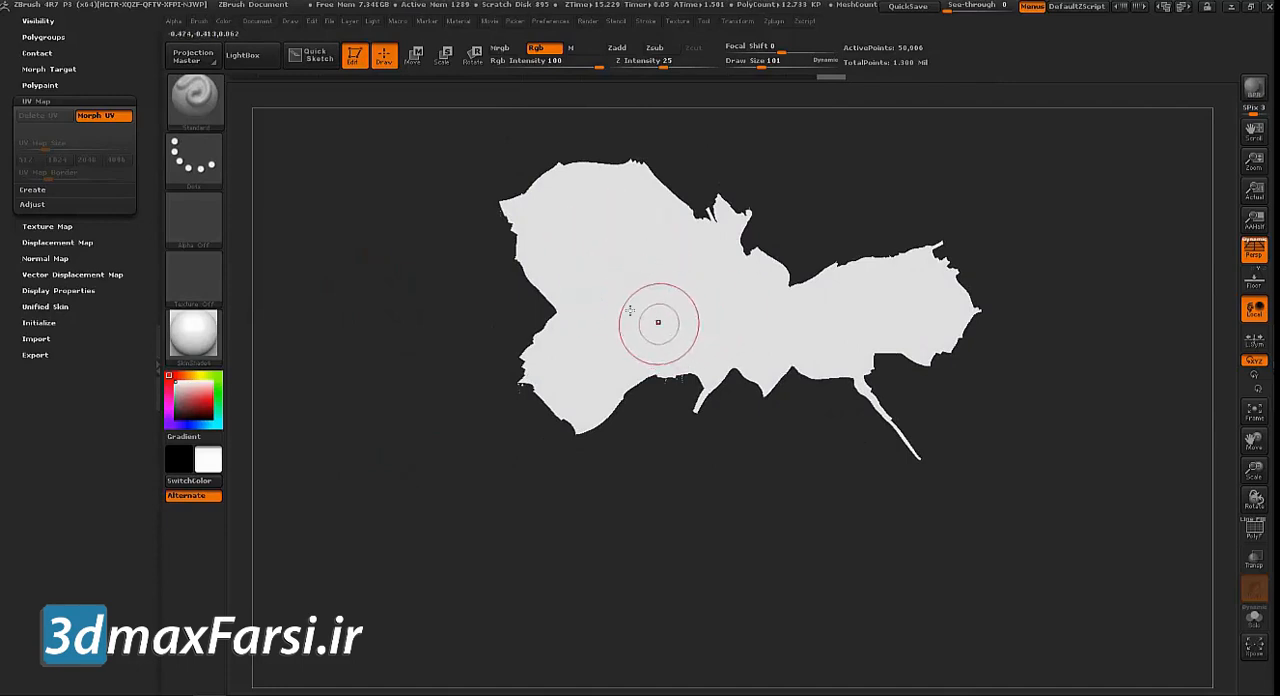
{"action": "left_click", "coordinate": [110, 117]}
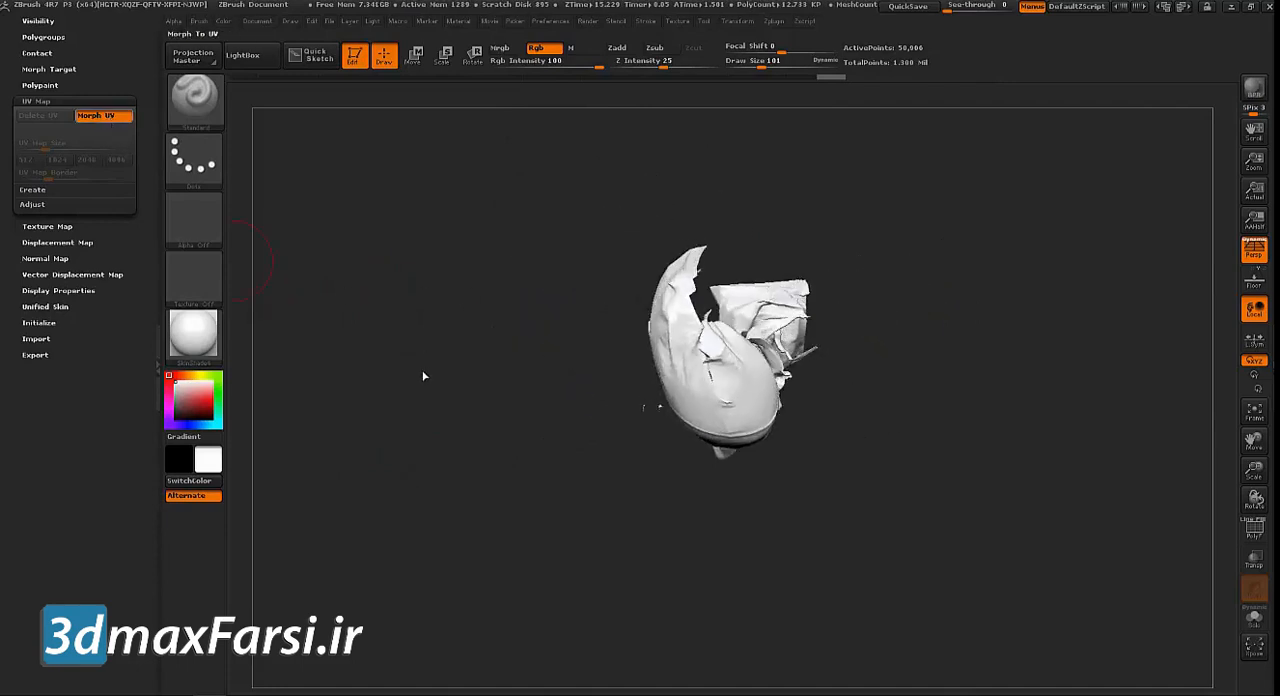
{"action": "mouse_move", "coordinate": [418, 266]}
{"action": "left_mouse_down"}
{"action": "mouse_move", "coordinate": [423, 364]}
{"action": "mouse_move", "coordinate": [449, 214]}
{"action": "mouse_move", "coordinate": [435, 243]}
{"action": "mouse_move", "coordinate": [404, 247]}
{"action": "mouse_move", "coordinate": [457, 277]}
{"action": "left_mouse_up"}
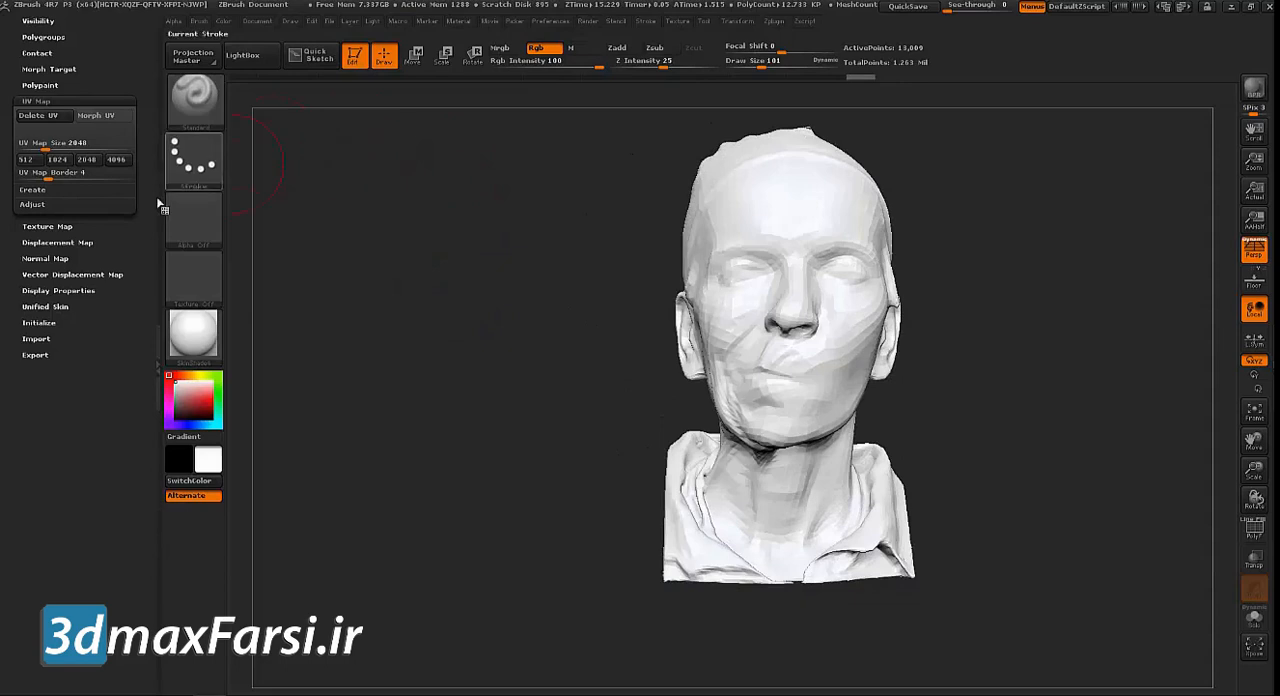
Select the textured scan subtool and hide the clean head subtool
{"action": "scroll", "coordinate": [72, 231], "scroll_direction": "up", "scroll_amount": 5}
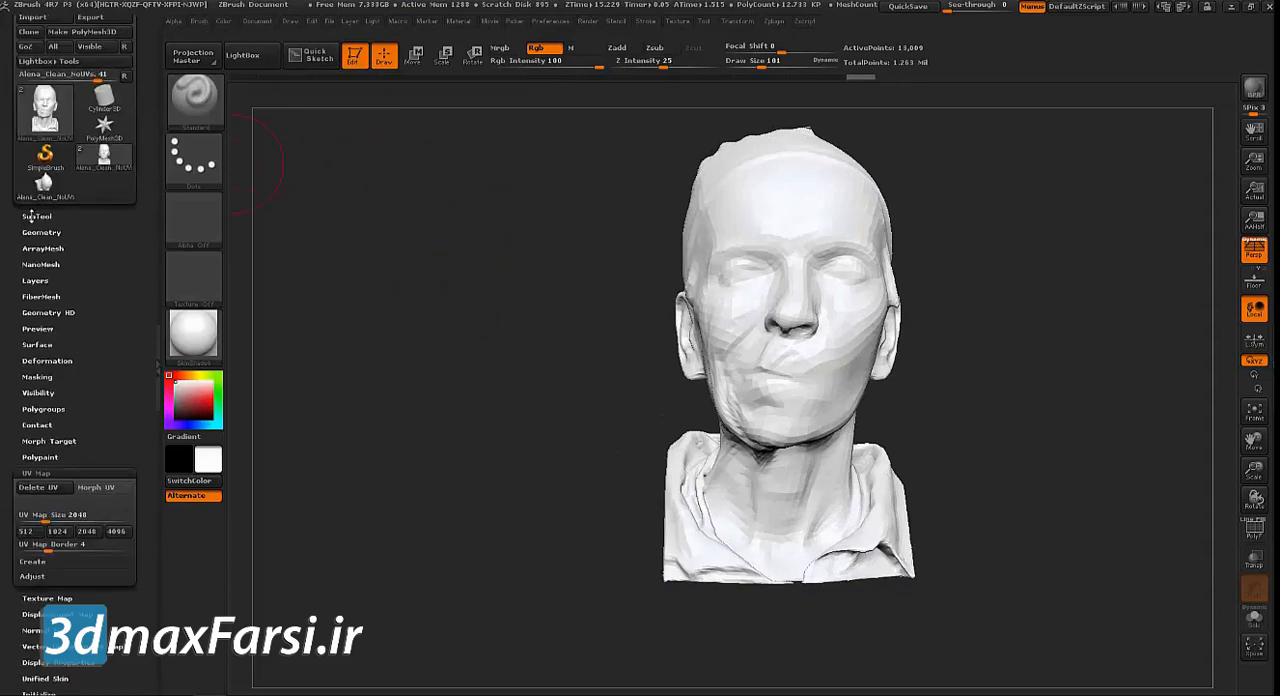
{"action": "left_click", "coordinate": [30, 216]}
{"action": "mouse_move", "coordinate": [90, 240]}
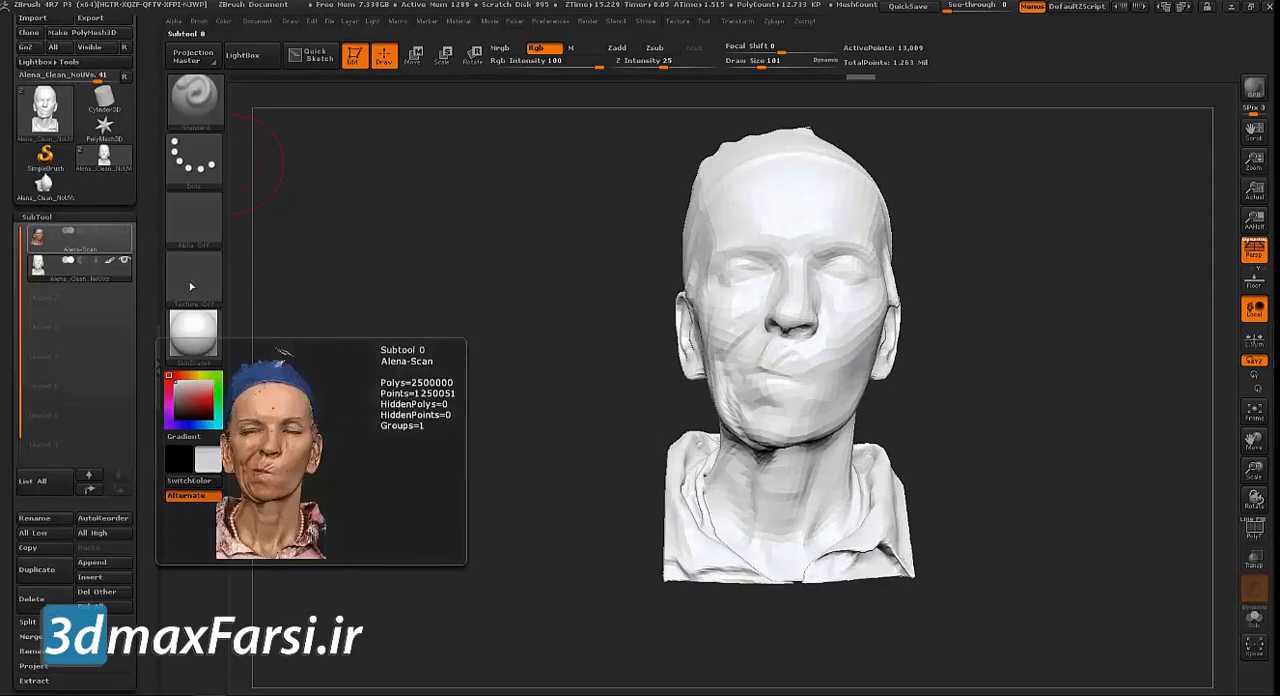
{"action": "left_click", "coordinate": [97, 248]}
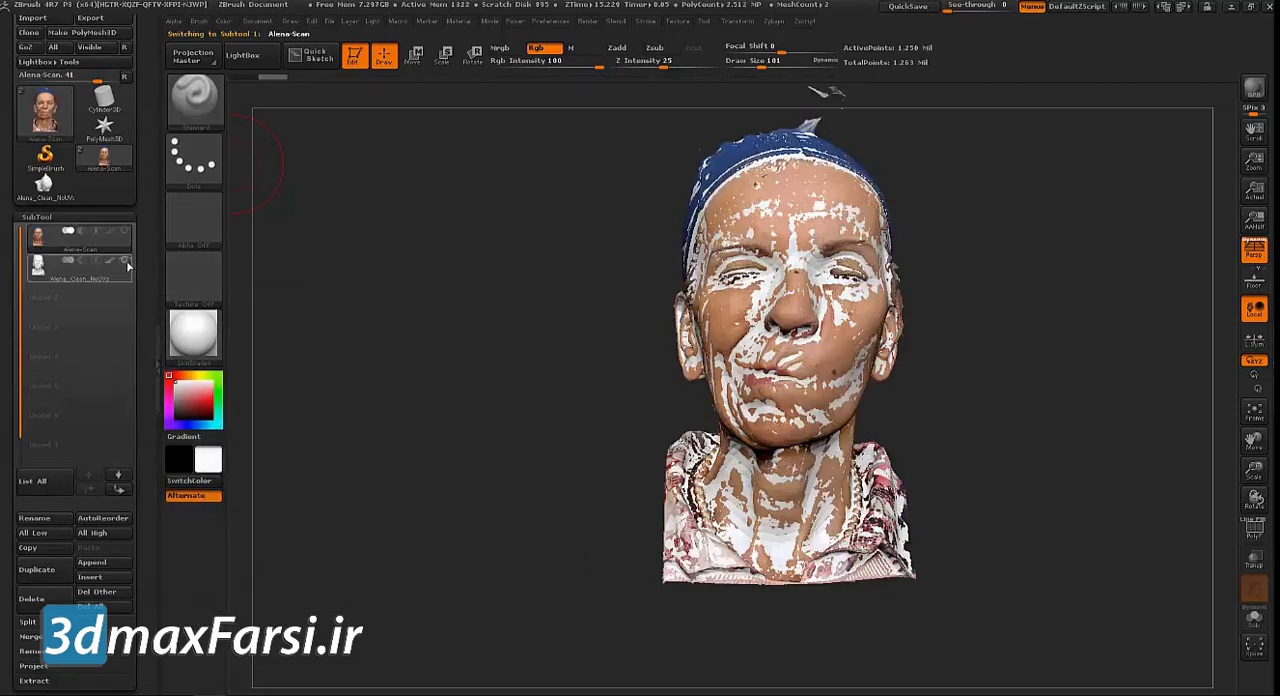
Select the clean head subtool and rename it Alena_Clean_UVs
{"action": "left_click", "coordinate": [65, 276]}
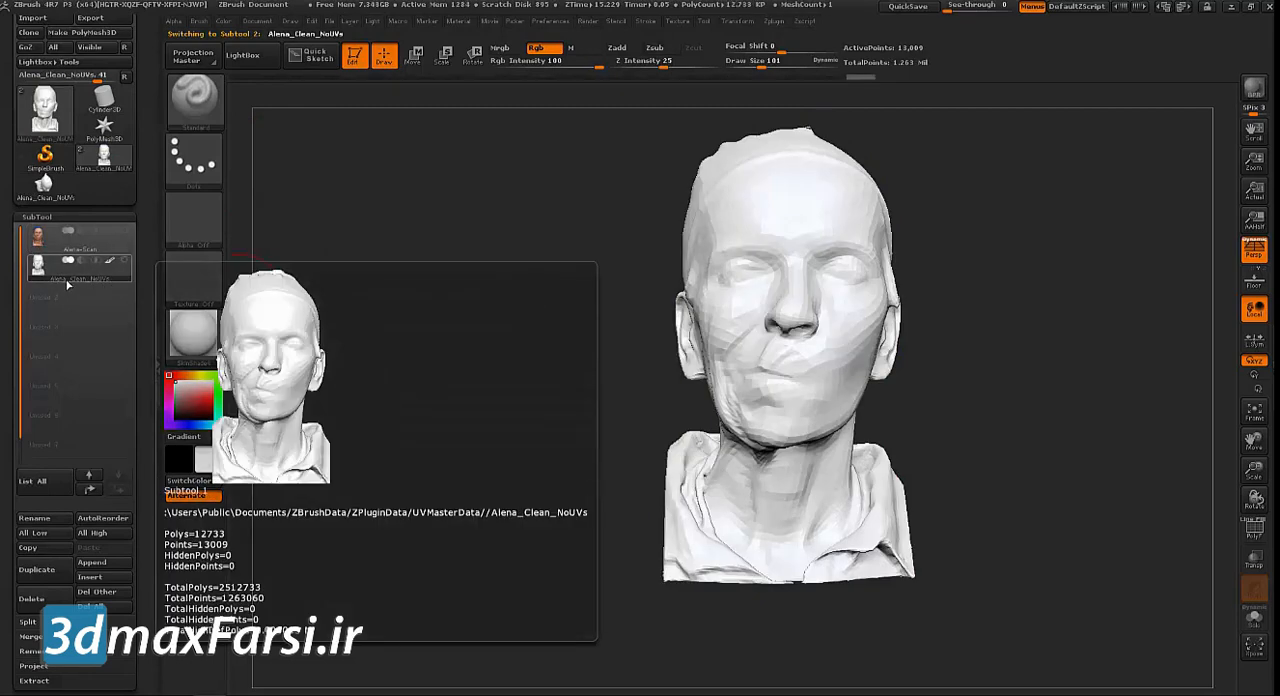
{"action": "left_click_drag", "start_coordinate": [143, 283], "coordinate": [142, 257]}
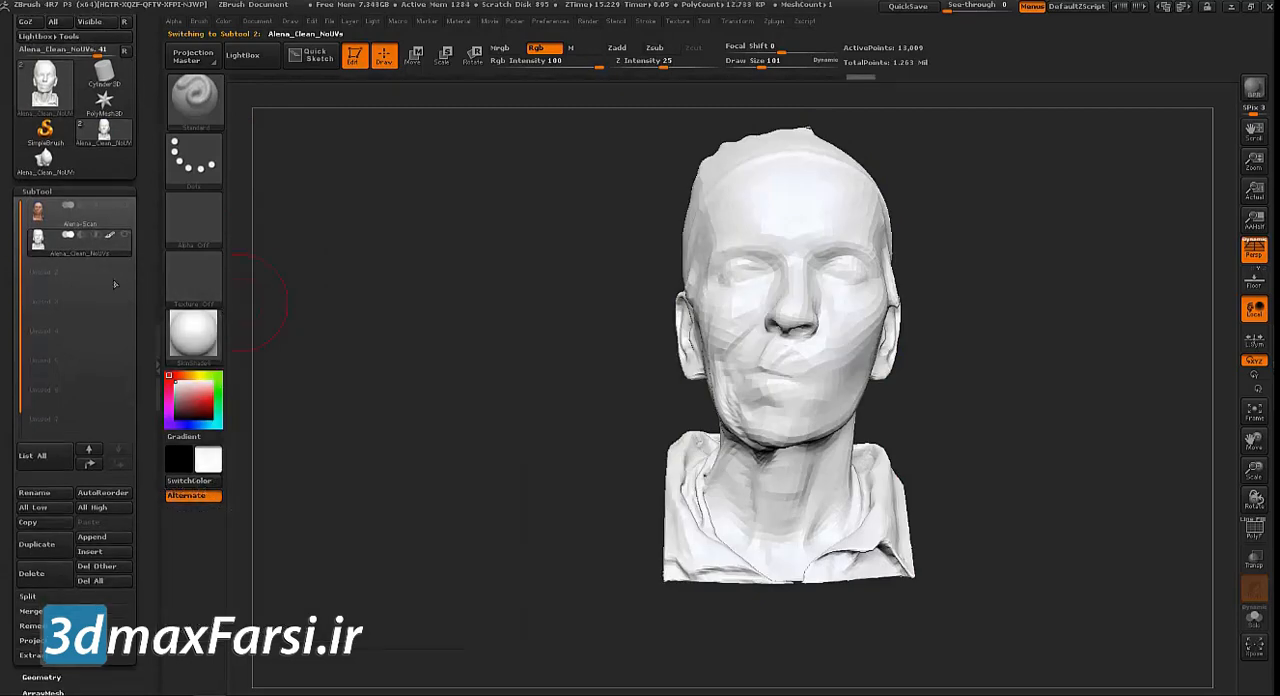
{"action": "left_click", "coordinate": [35, 493]}
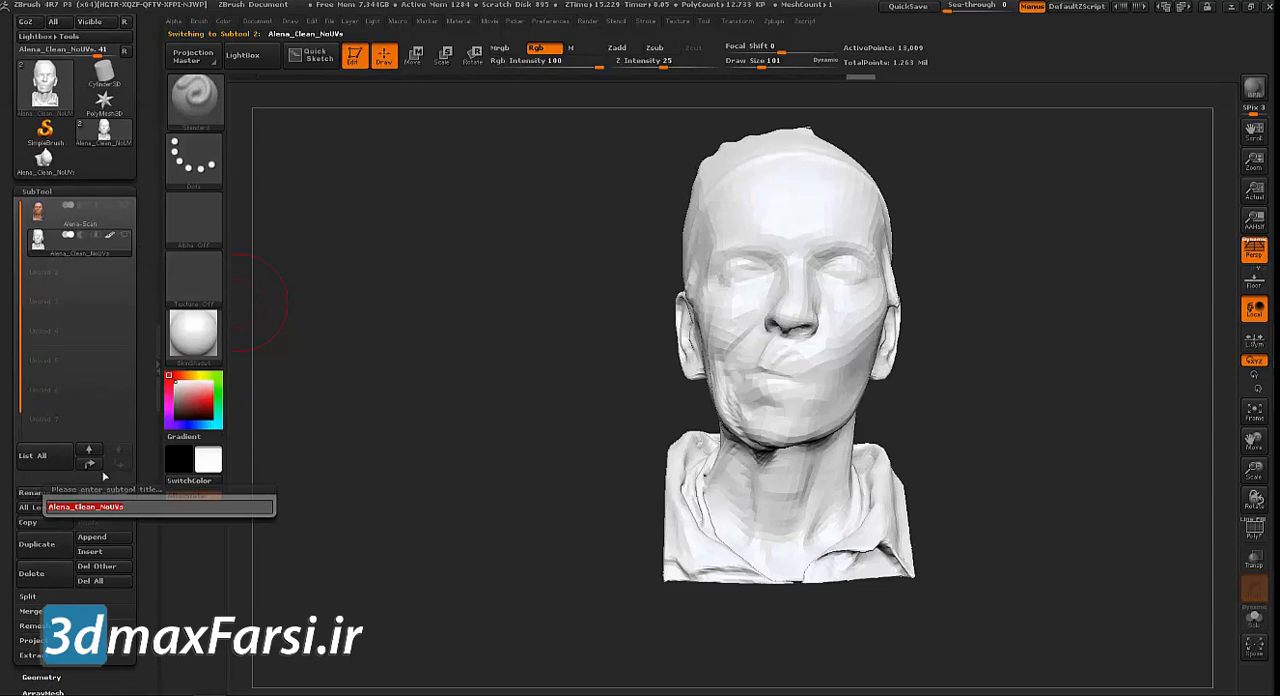
{"action": "key", "text": "Left"}
{"action": "key", "text": "BackSpace"}
{"action": "key", "text": "Return"}
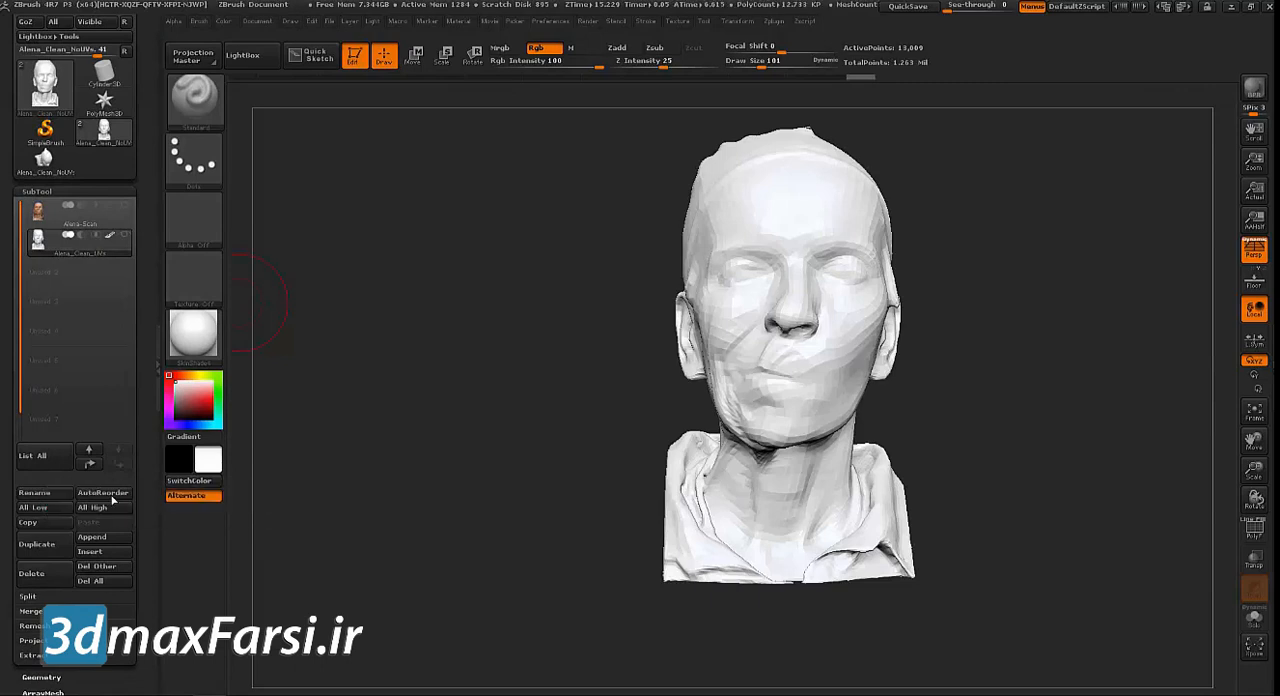
Select the Alena-Scan subtool and open its Texture Map settings to examine the assigned texture and its resolution
{"action": "left_click", "coordinate": [98, 226]}
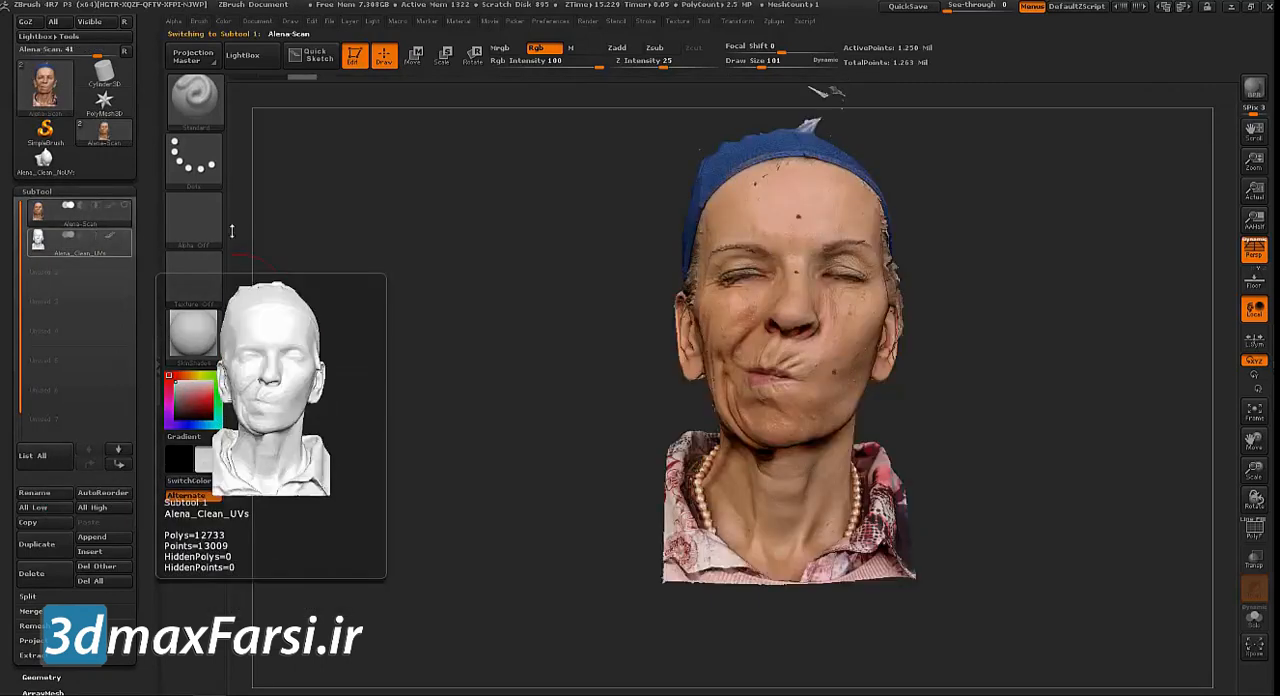
{"action": "left_click_drag", "start_coordinate": [423, 262], "coordinate": [360, 170]}
{"action": "left_click_drag", "start_coordinate": [144, 189], "coordinate": [174, 115]}
{"action": "left_click_drag", "start_coordinate": [106, 484], "coordinate": [107, 429]}
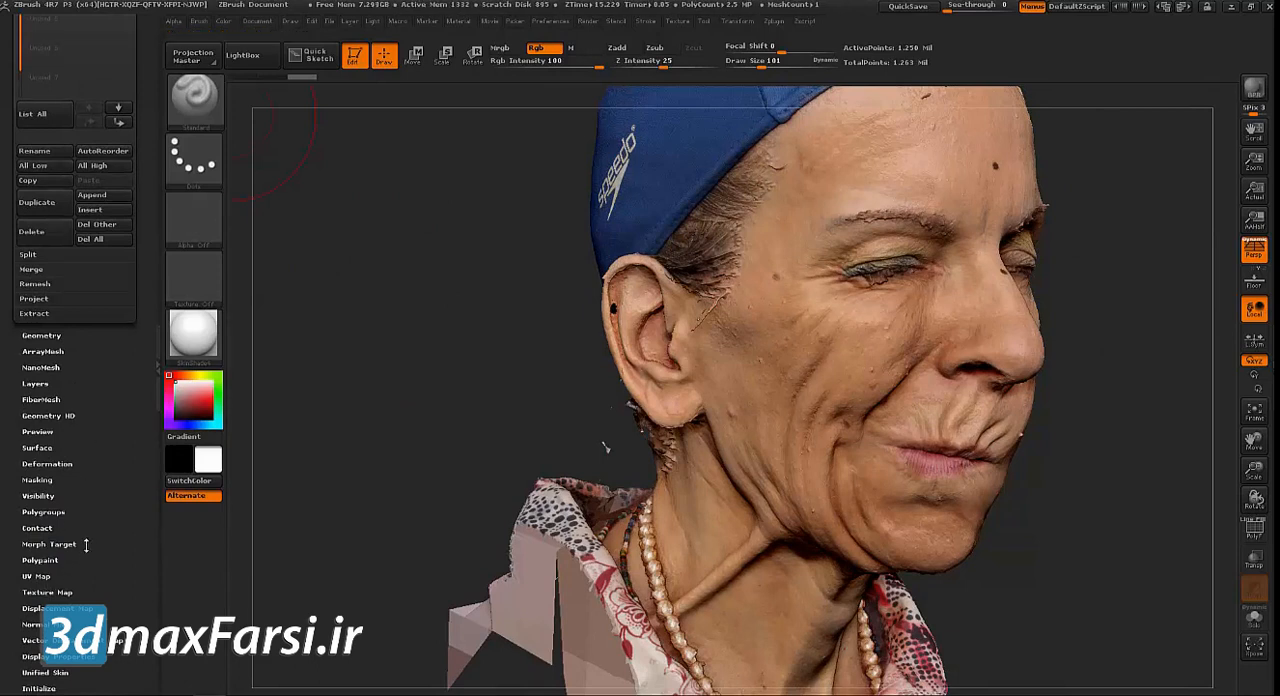
{"action": "left_click", "coordinate": [60, 592]}
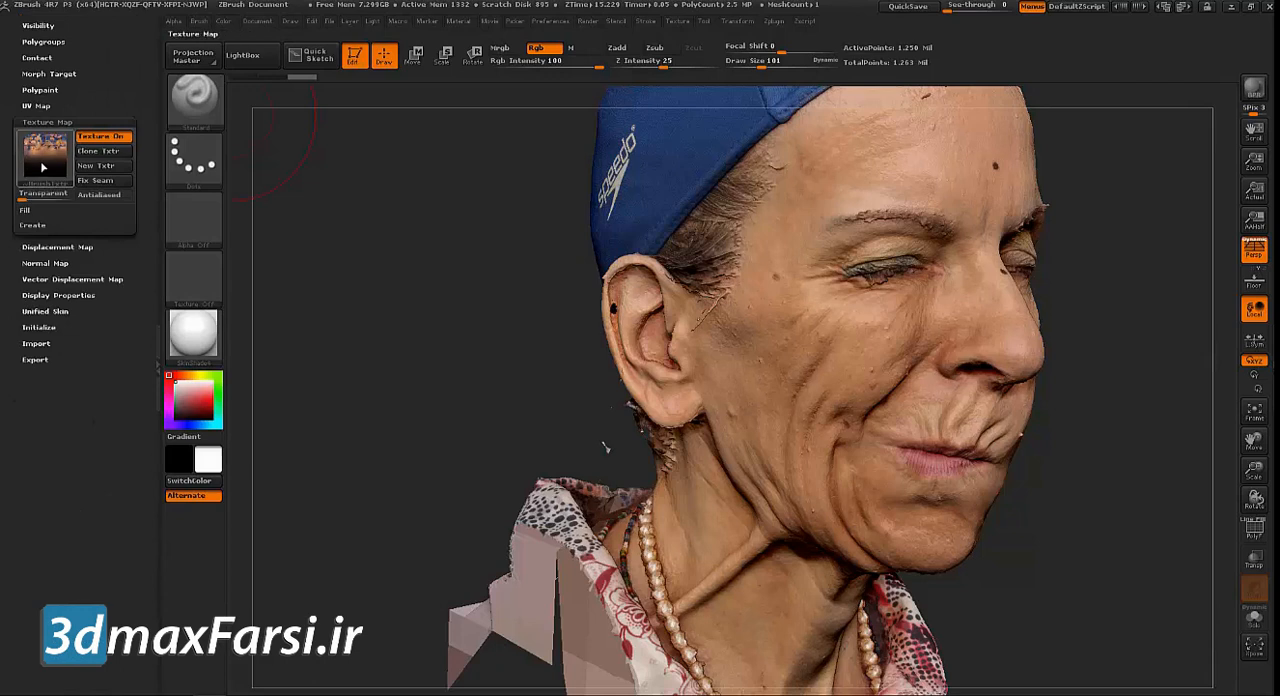
{"action": "mouse_move", "coordinate": [43, 167]}
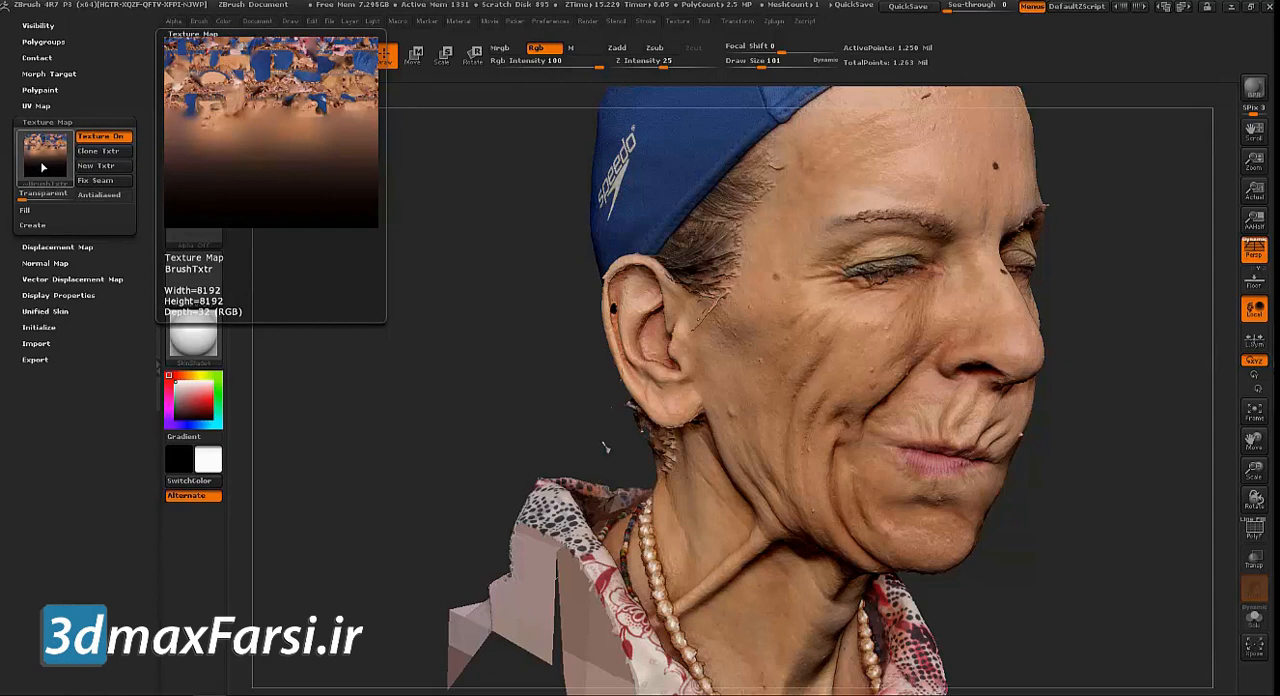
{"action": "scroll", "coordinate": [80, 345], "scroll_direction": "up", "scroll_amount": 3}
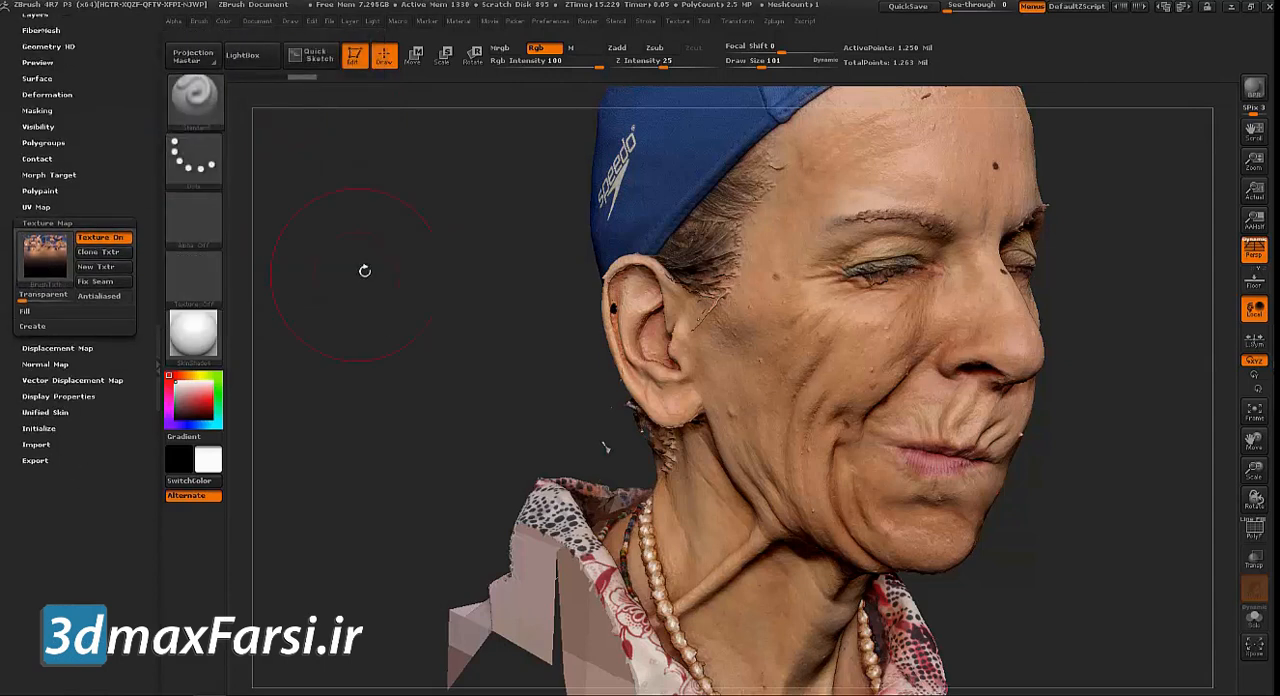
{"action": "left_click_drag", "start_coordinate": [376, 309], "coordinate": [346, 326], "text": "alt"}
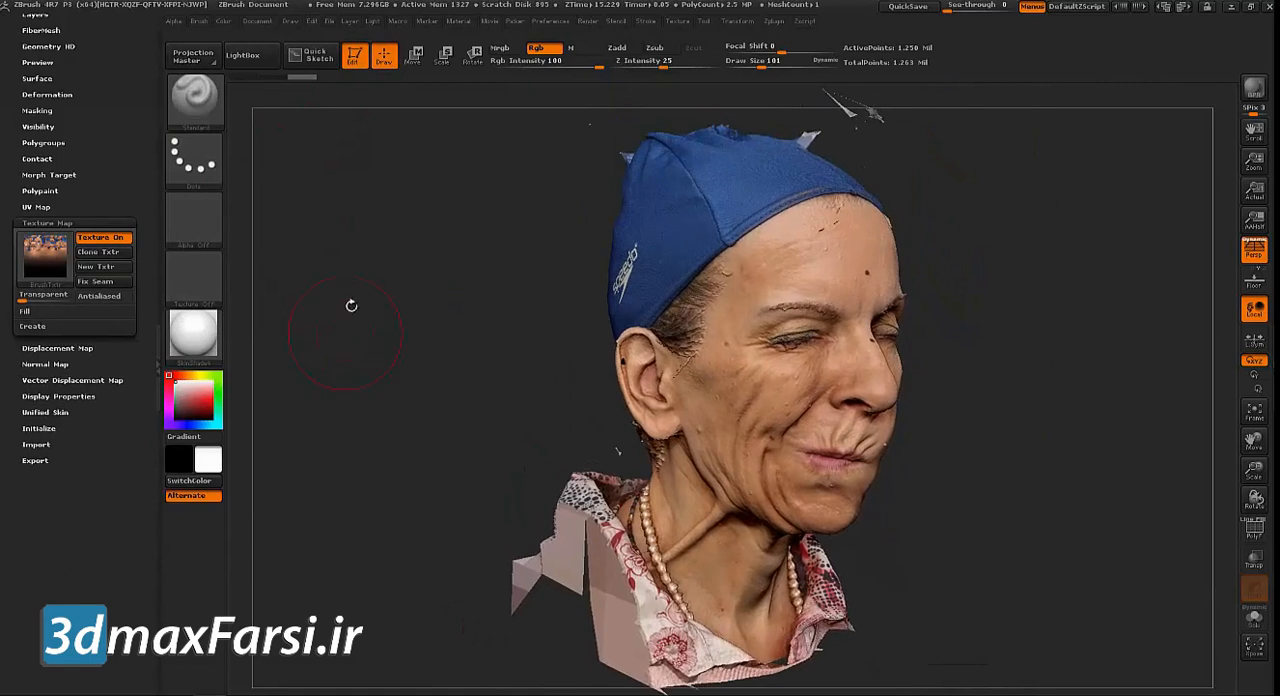
Turn off the scan's texture map and set the active colour to white to view the untextured surface
{"action": "left_click", "coordinate": [55, 258]}
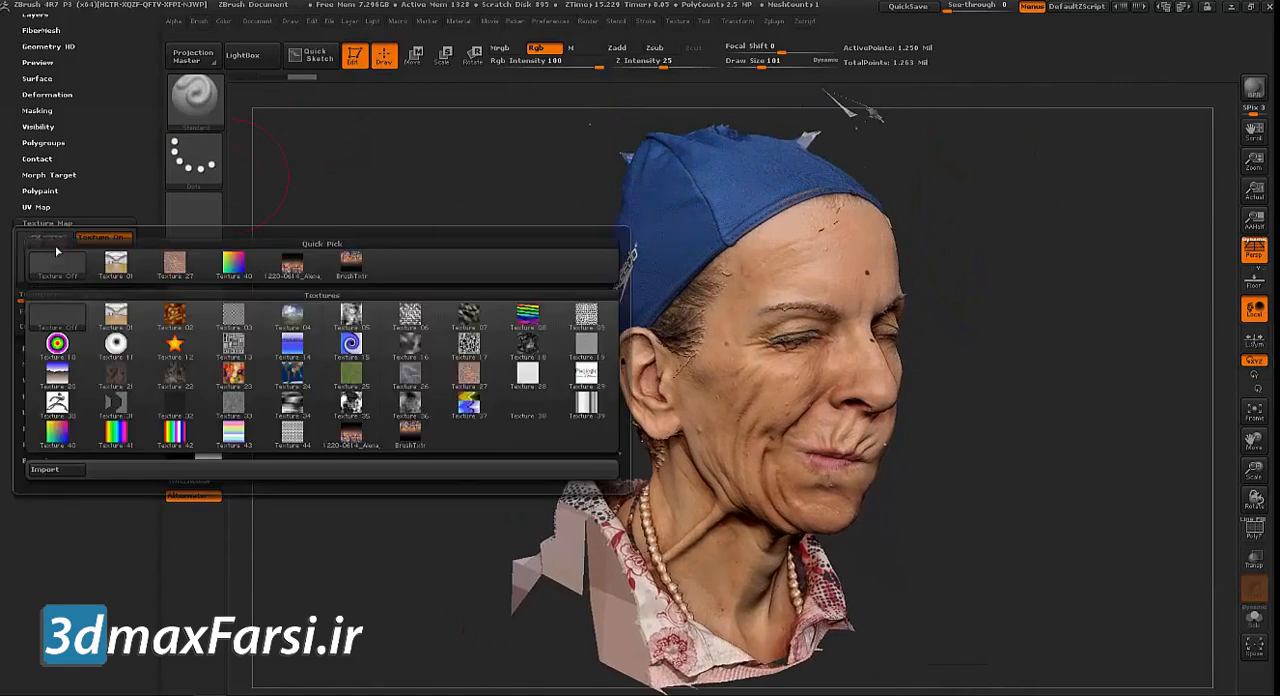
{"action": "left_click", "coordinate": [67, 266]}
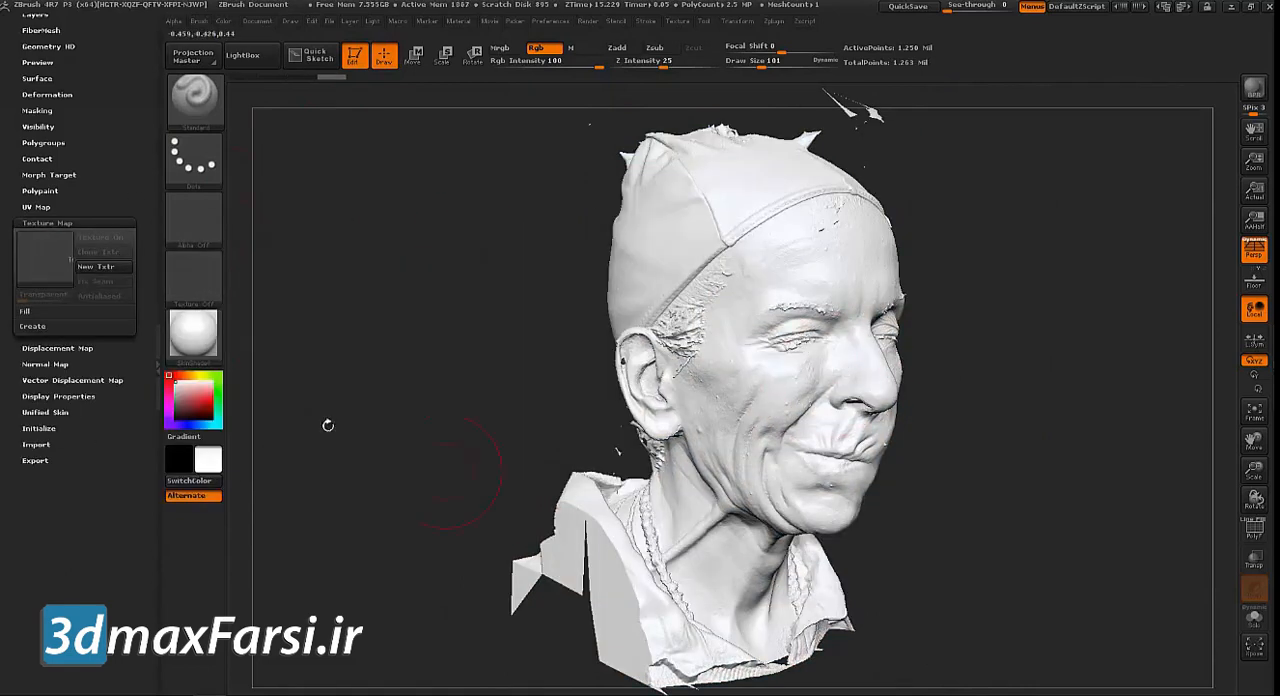
{"action": "mouse_move", "coordinate": [195, 398]}
{"action": "left_mouse_down"}
{"action": "mouse_move", "coordinate": [209, 398]}
{"action": "mouse_move", "coordinate": [187, 406]}
{"action": "mouse_move", "coordinate": [207, 405]}
{"action": "mouse_move", "coordinate": [172, 380]}
{"action": "left_mouse_up"}
{"action": "left_click", "coordinate": [205, 376]}
{"action": "left_click", "coordinate": [170, 376]}
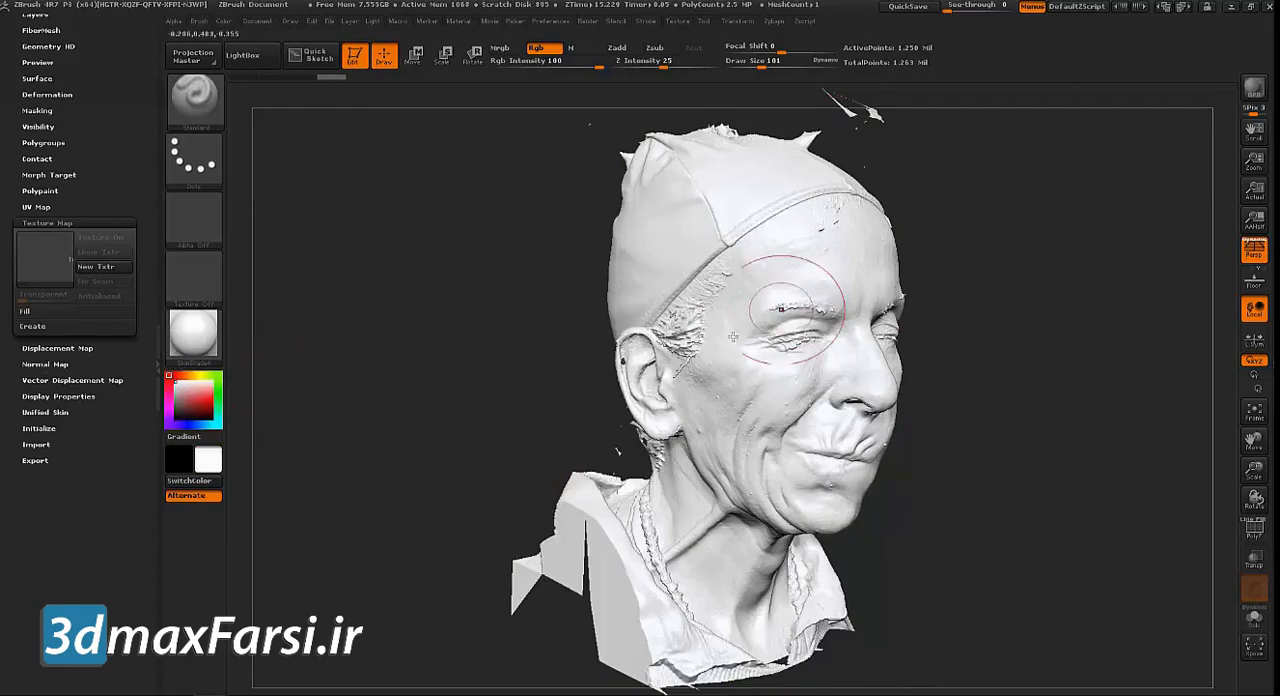
{"action": "left_click_drag", "start_coordinate": [199, 406], "coordinate": [172, 378]}
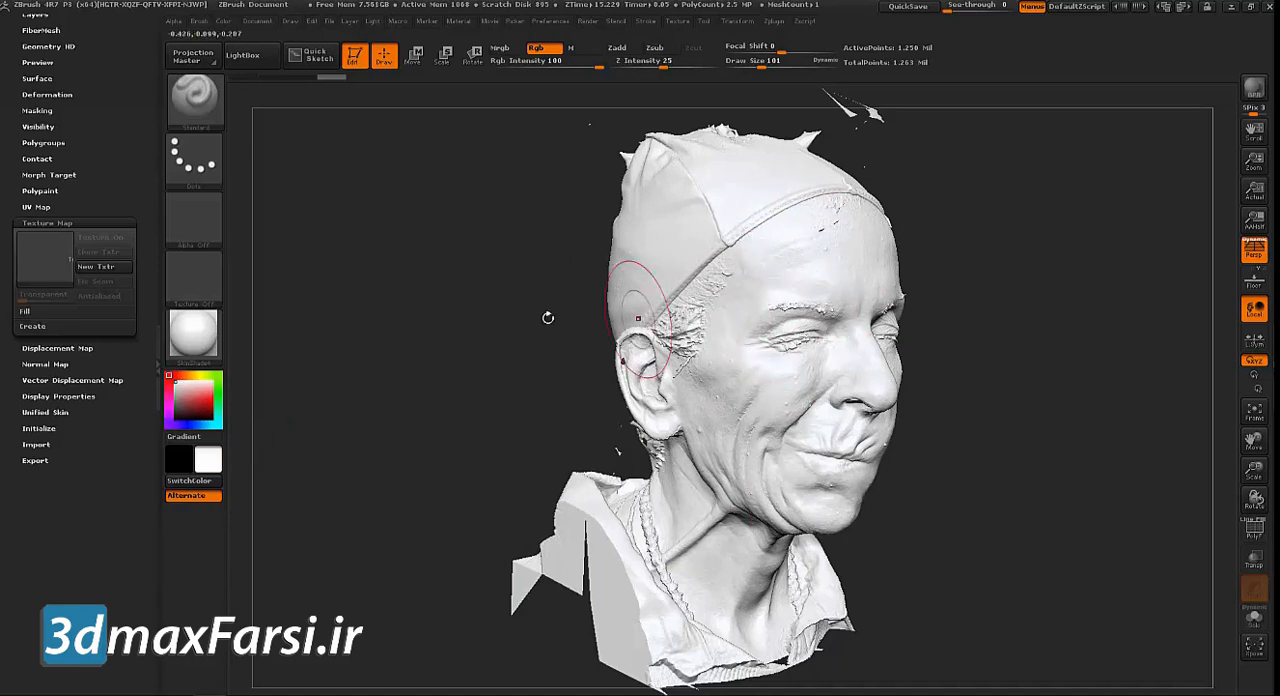
Reapply the BrushTxtr texture map to the scan and convert it to polypaint
{"action": "left_click", "coordinate": [44, 257]}
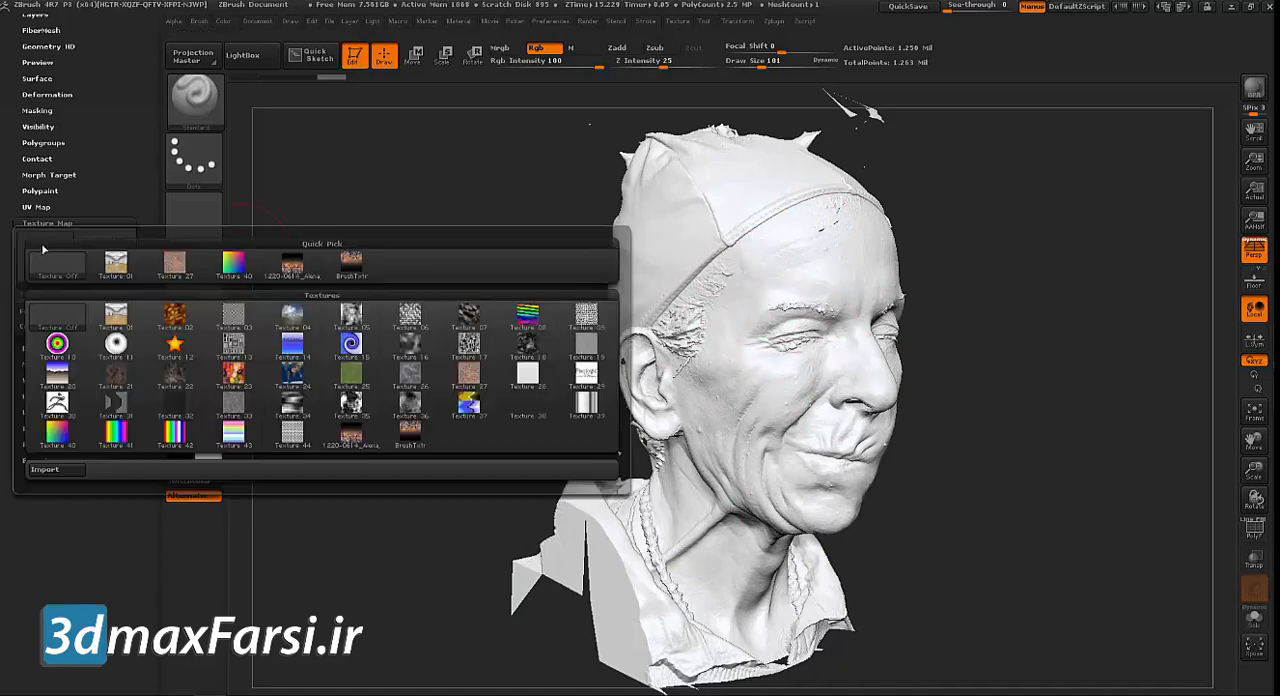
{"action": "left_click", "coordinate": [340, 276]}
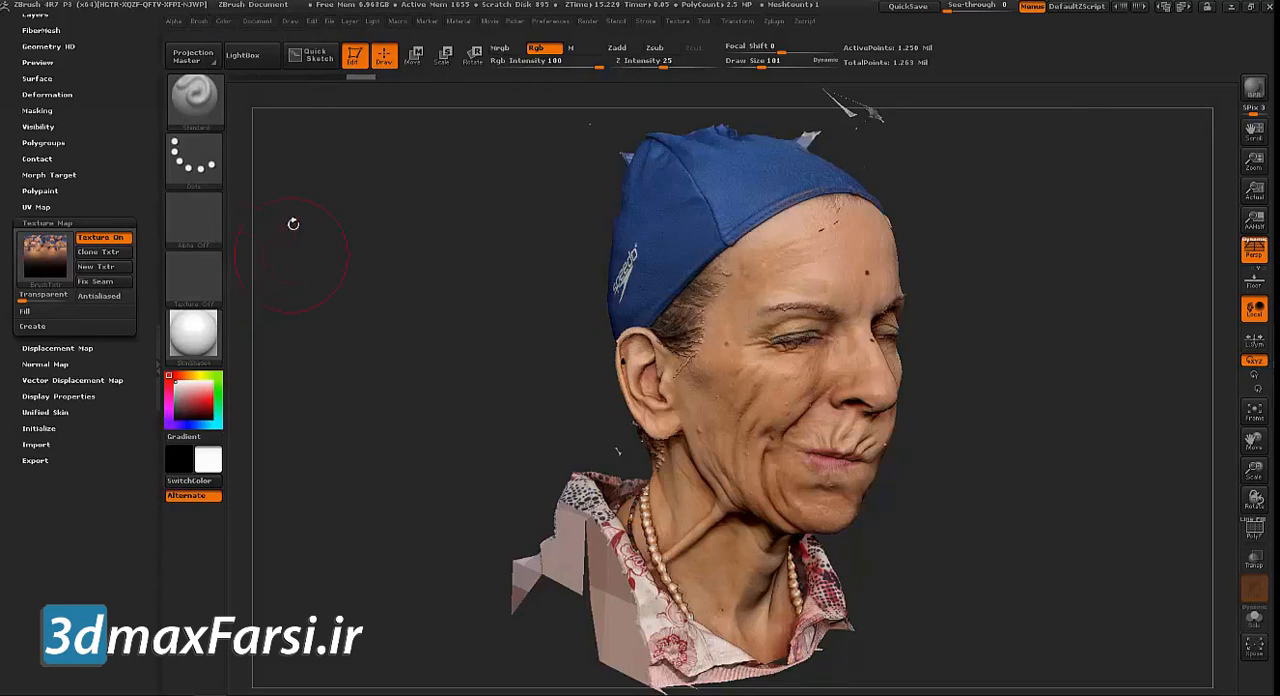
{"action": "left_click_drag", "start_coordinate": [140, 194], "coordinate": [142, 172]}
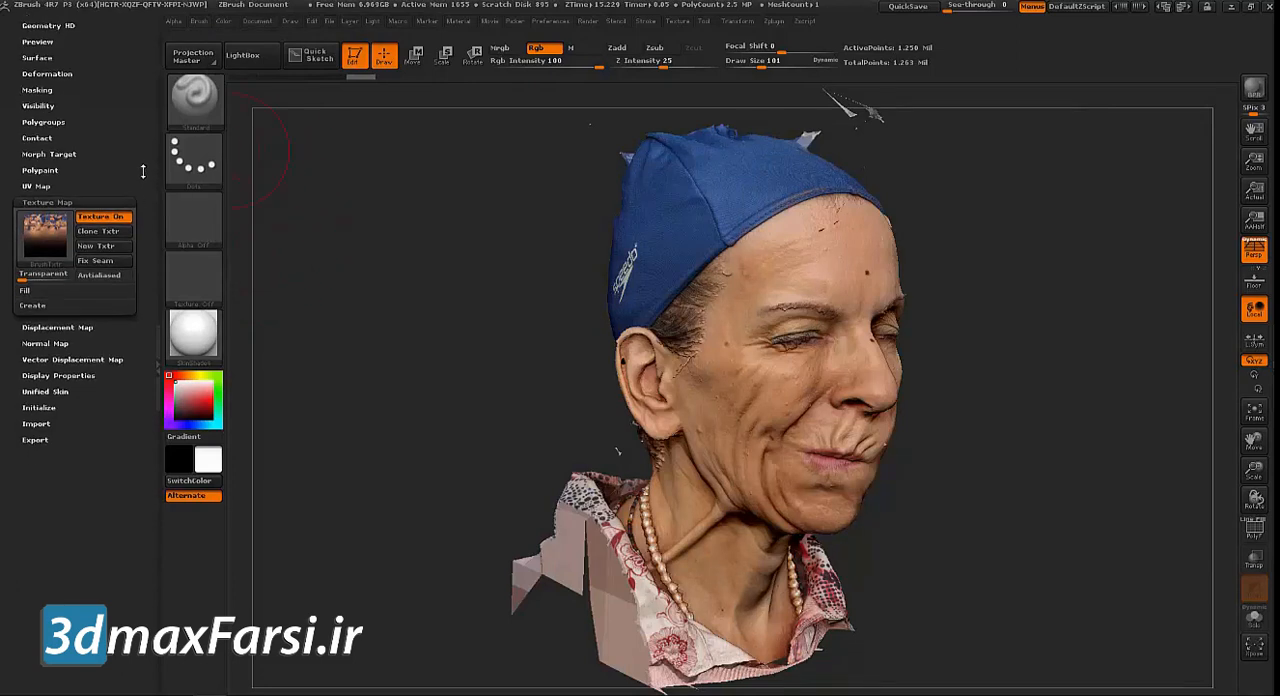
{"action": "left_click", "coordinate": [36, 170]}
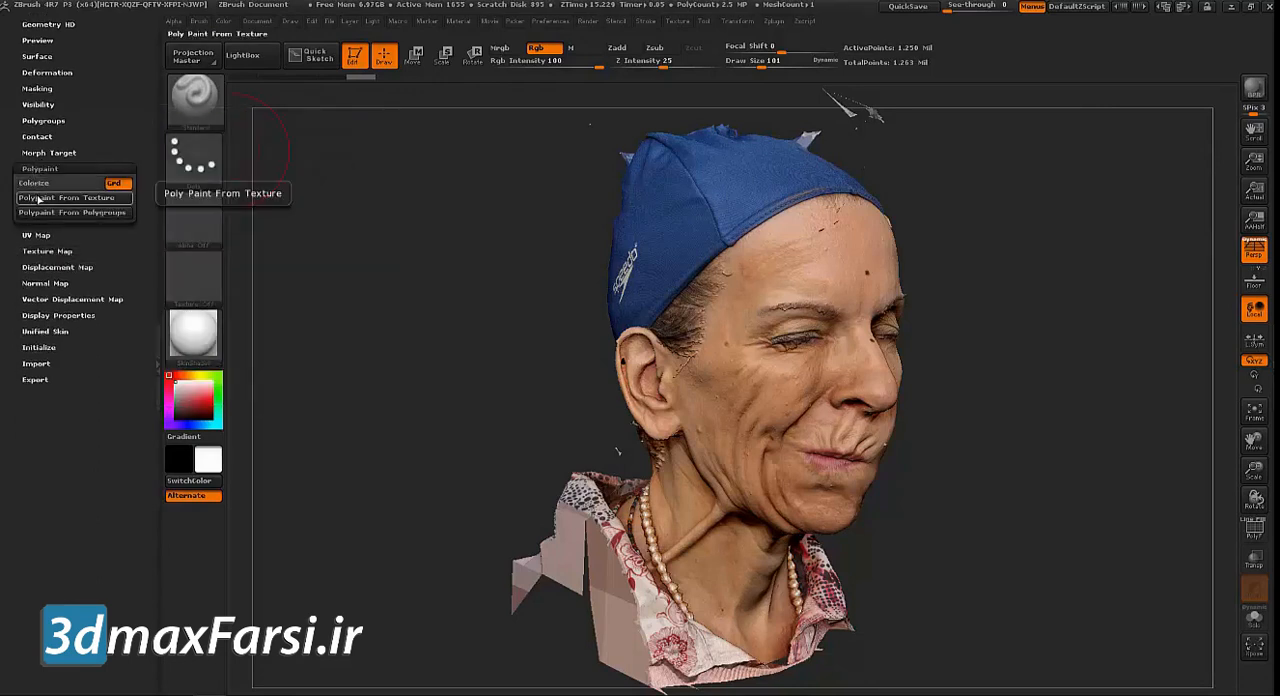
Turn off the scan's texture map and inspect the head showing only its polypaint from several angles
{"action": "left_click", "coordinate": [38, 251]}
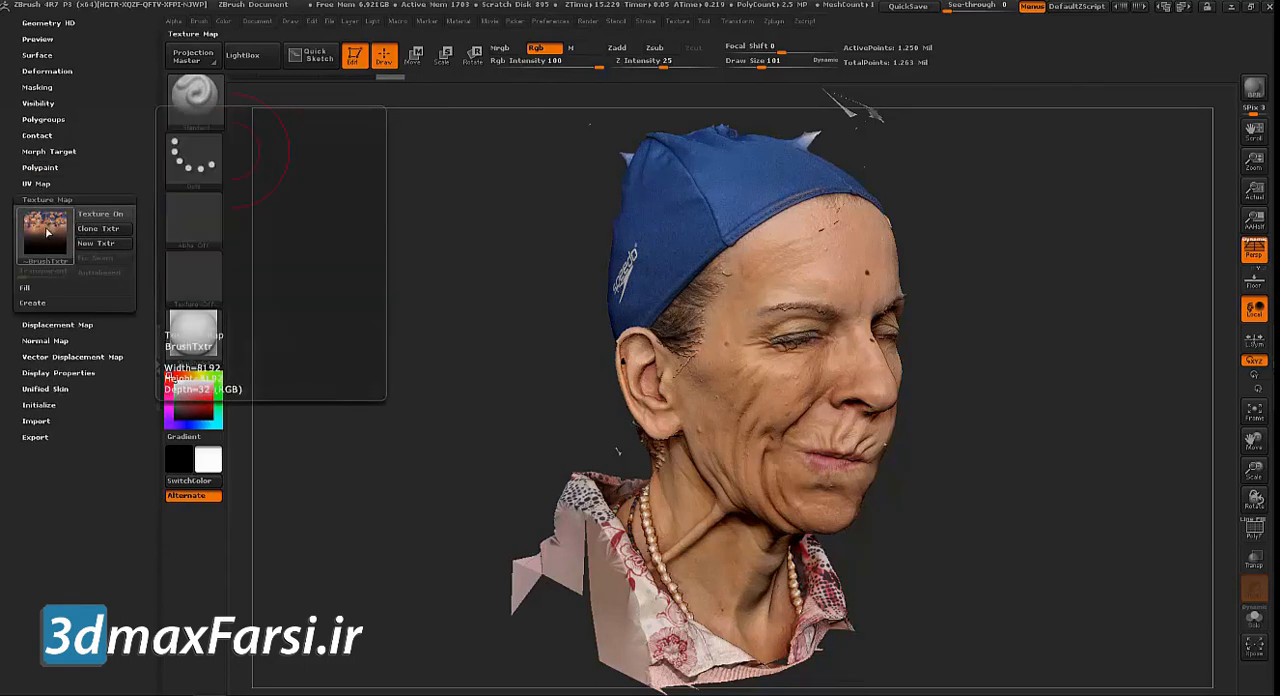
{"action": "left_click", "coordinate": [46, 230]}
{"action": "left_click", "coordinate": [64, 250]}
{"action": "left_click_drag", "start_coordinate": [843, 108], "coordinate": [503, 108]}
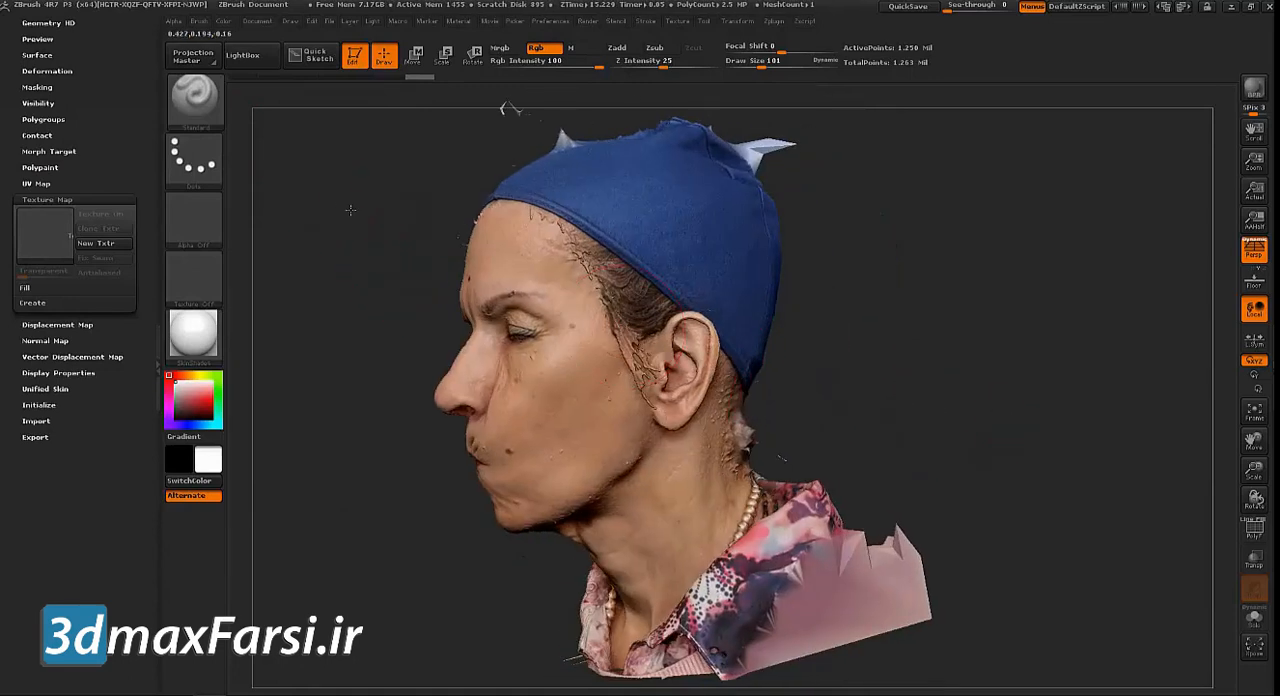
{"action": "left_click_drag", "start_coordinate": [382, 224], "coordinate": [347, 236]}
Make the Alena_Clean_UVs subtool active in place of the scan
{"action": "left_click_drag", "start_coordinate": [148, 166], "coordinate": [148, 510]}
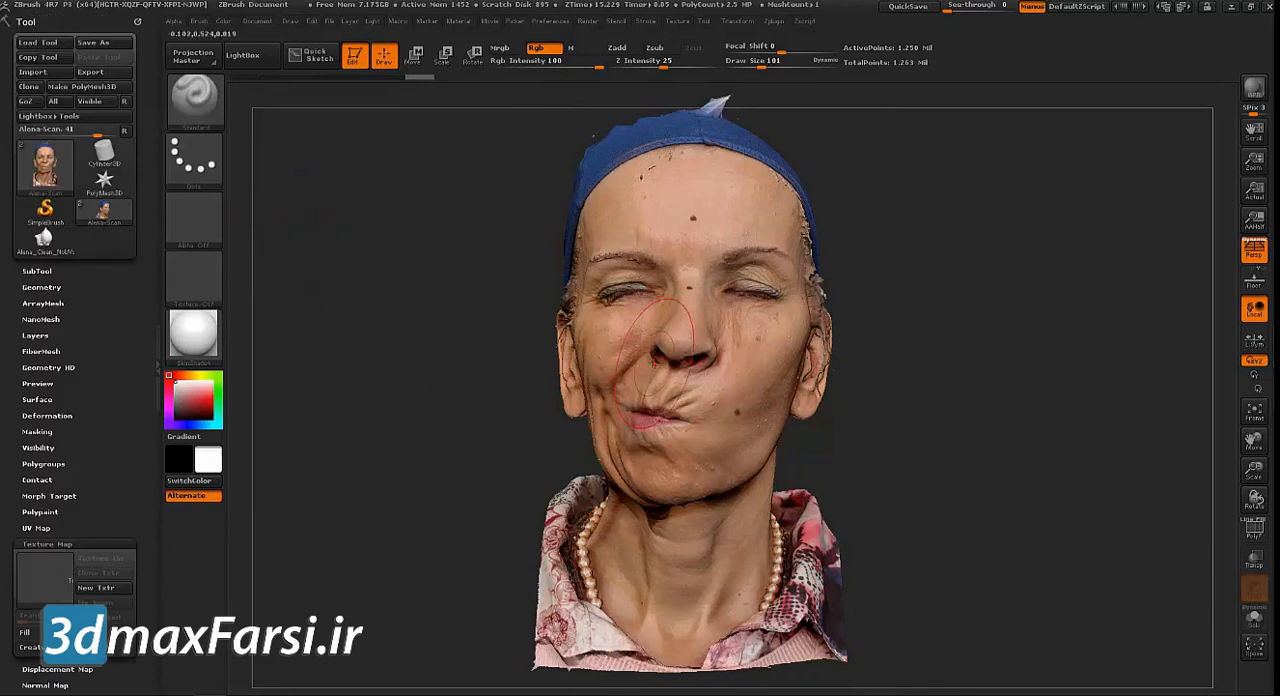
{"action": "left_click", "coordinate": [42, 270]}
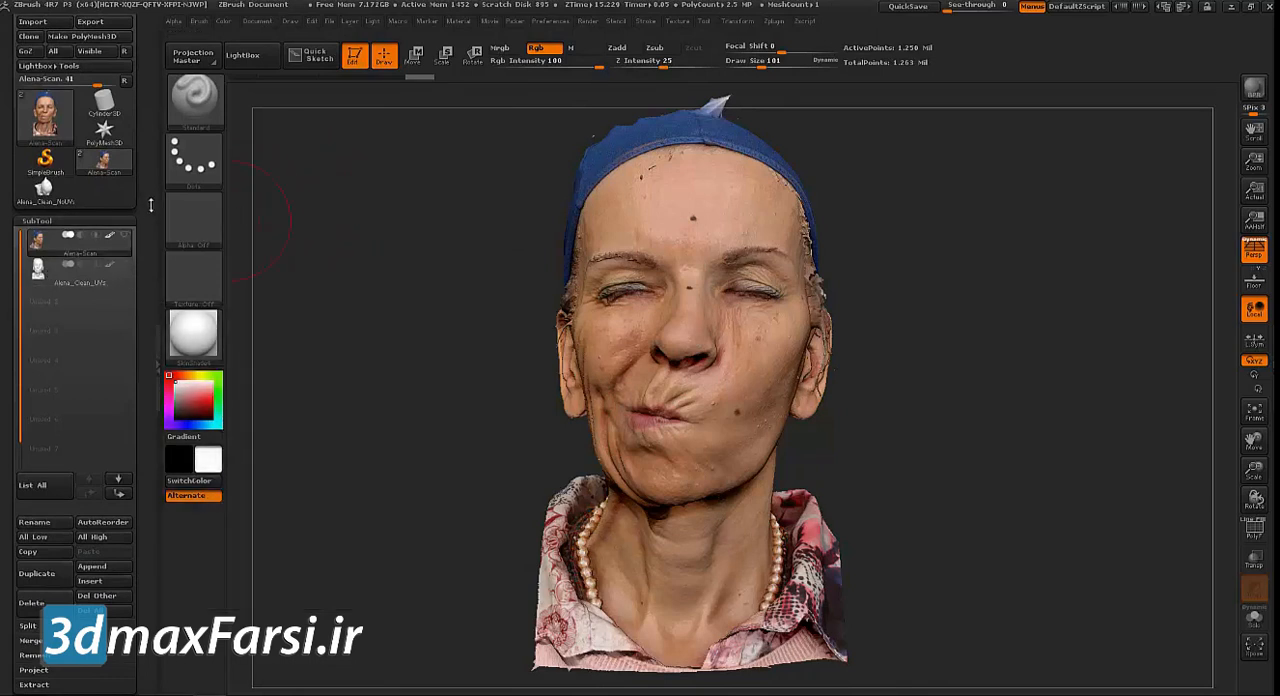
{"action": "left_click_drag", "start_coordinate": [331, 246], "coordinate": [341, 278]}
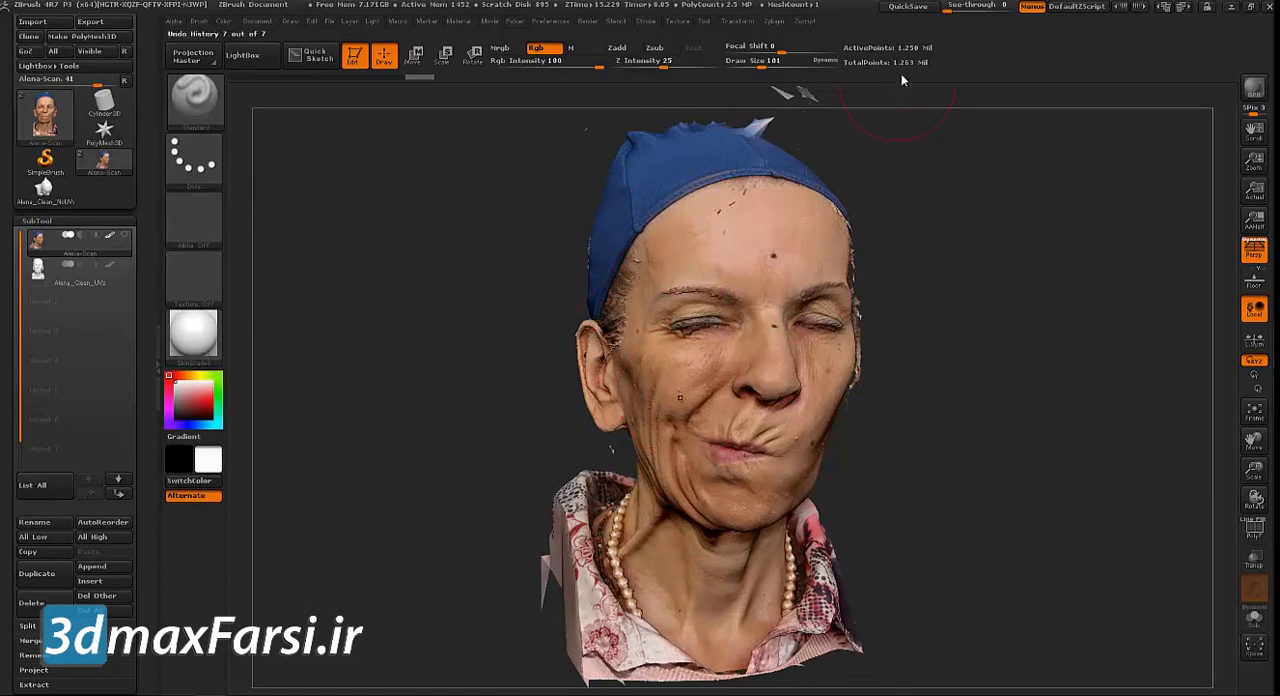
{"action": "left_click_drag", "start_coordinate": [866, 166], "coordinate": [911, 109]}
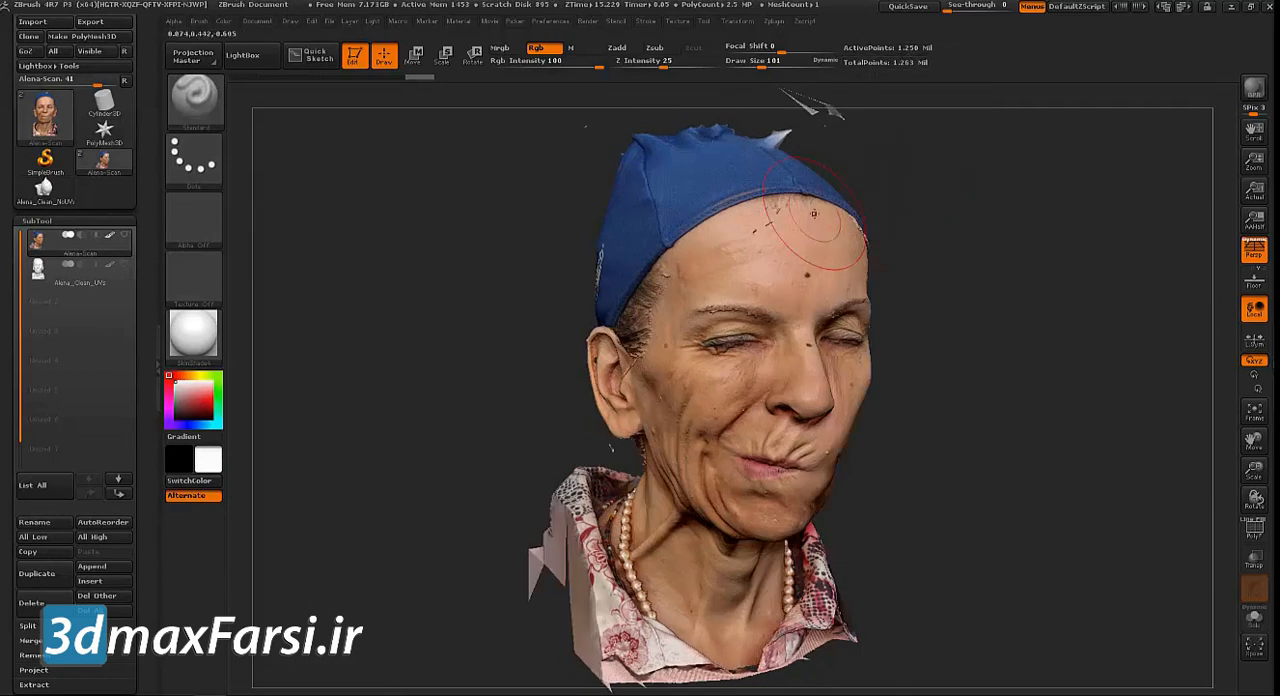
{"action": "left_click", "coordinate": [73, 284]}
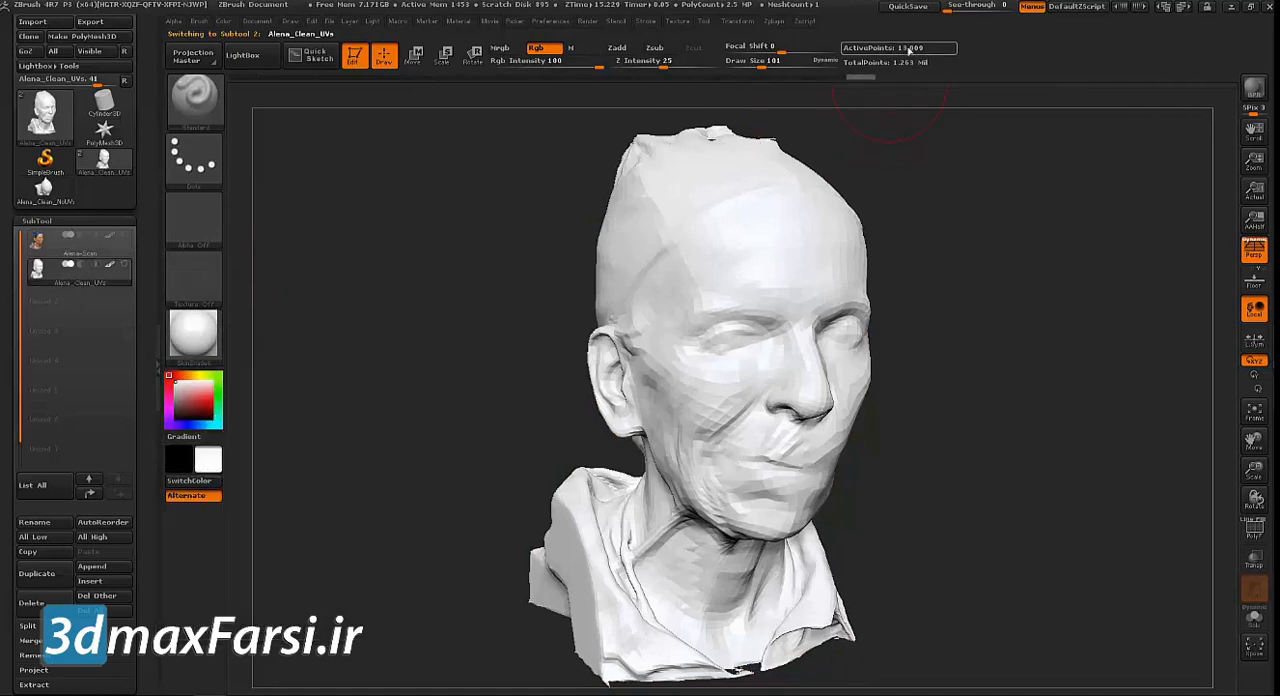
Subdivide the clean head repeatedly with smoothing on until it reaches subdivision level 5
{"action": "scroll", "coordinate": [139, 396], "scroll_direction": "down", "scroll_amount": 1}
{"action": "scroll", "coordinate": [139, 396], "scroll_direction": "down", "scroll_amount": 5}
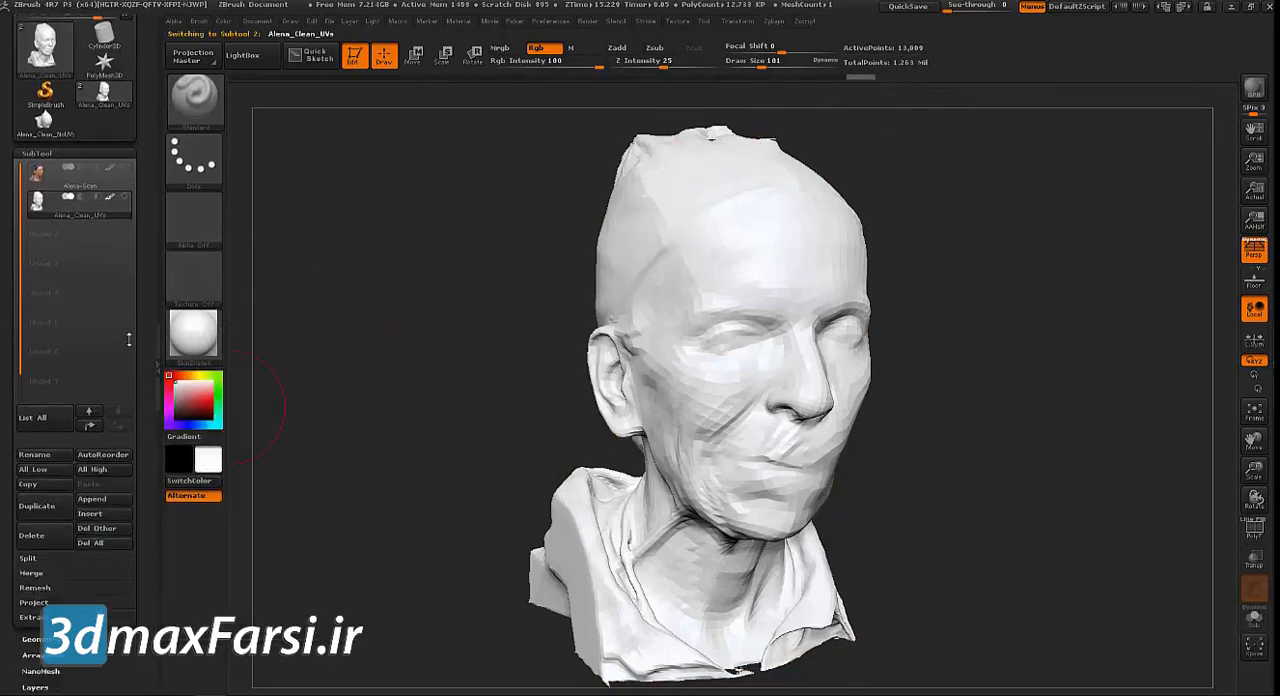
{"action": "left_click", "coordinate": [41, 488]}
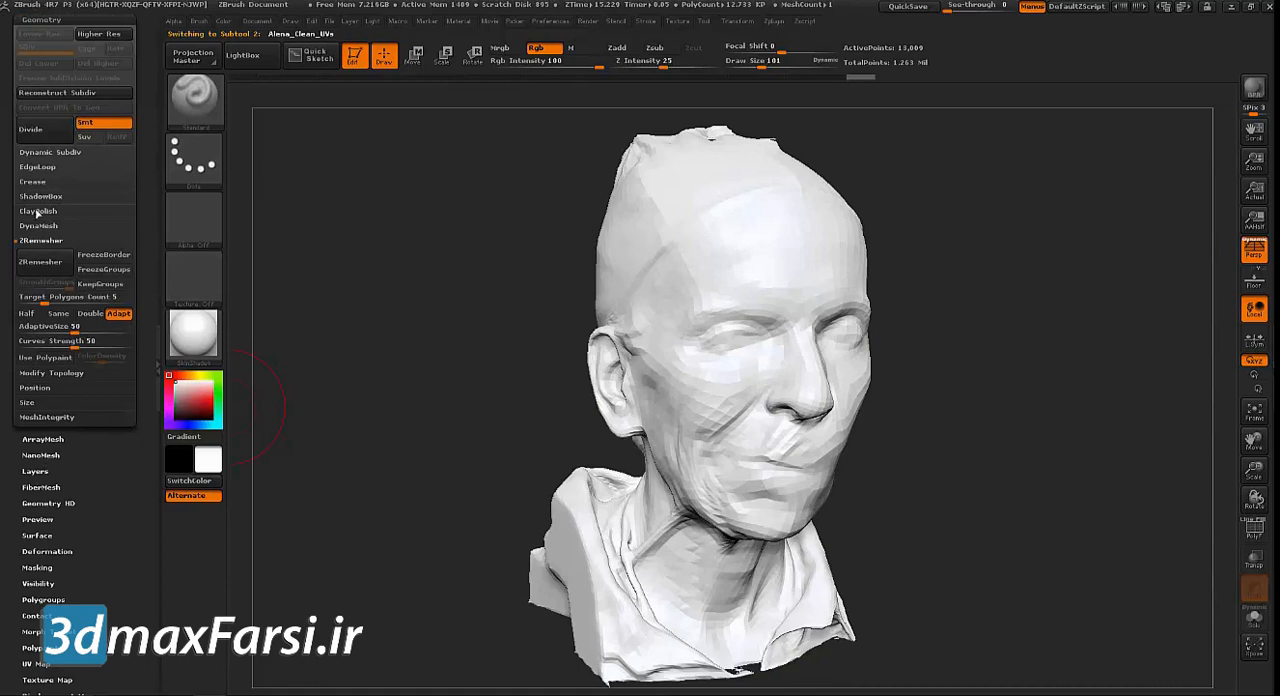
{"action": "left_click", "coordinate": [40, 240]}
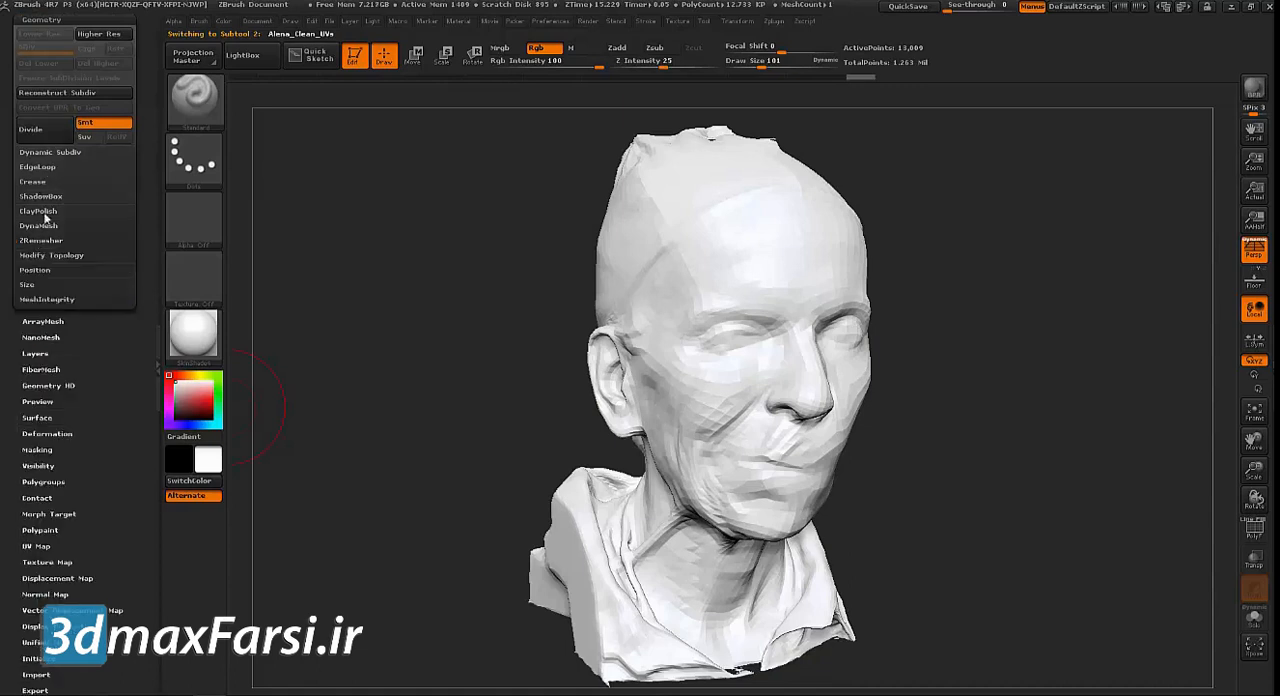
{"action": "scroll", "coordinate": [135, 153], "scroll_direction": "up", "scroll_amount": 1}
{"action": "left_click", "coordinate": [49, 188]}
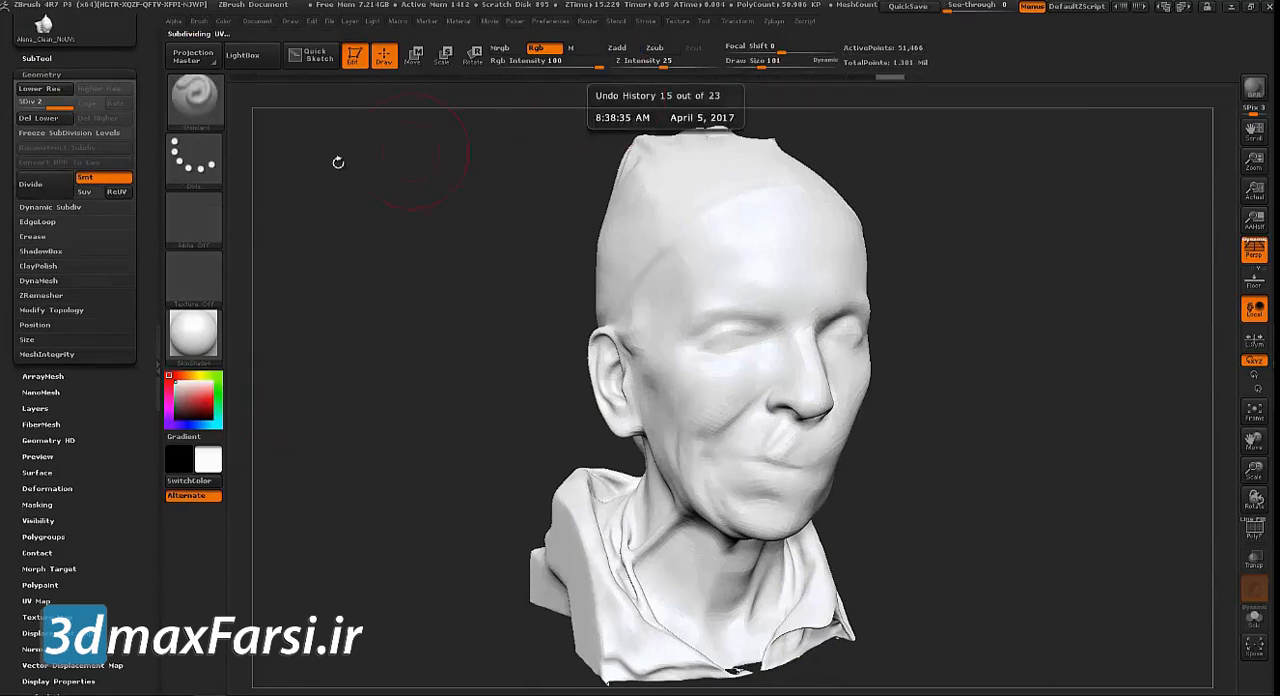
{"action": "left_click", "coordinate": [49, 187]}
{"action": "left_click", "coordinate": [50, 187]}
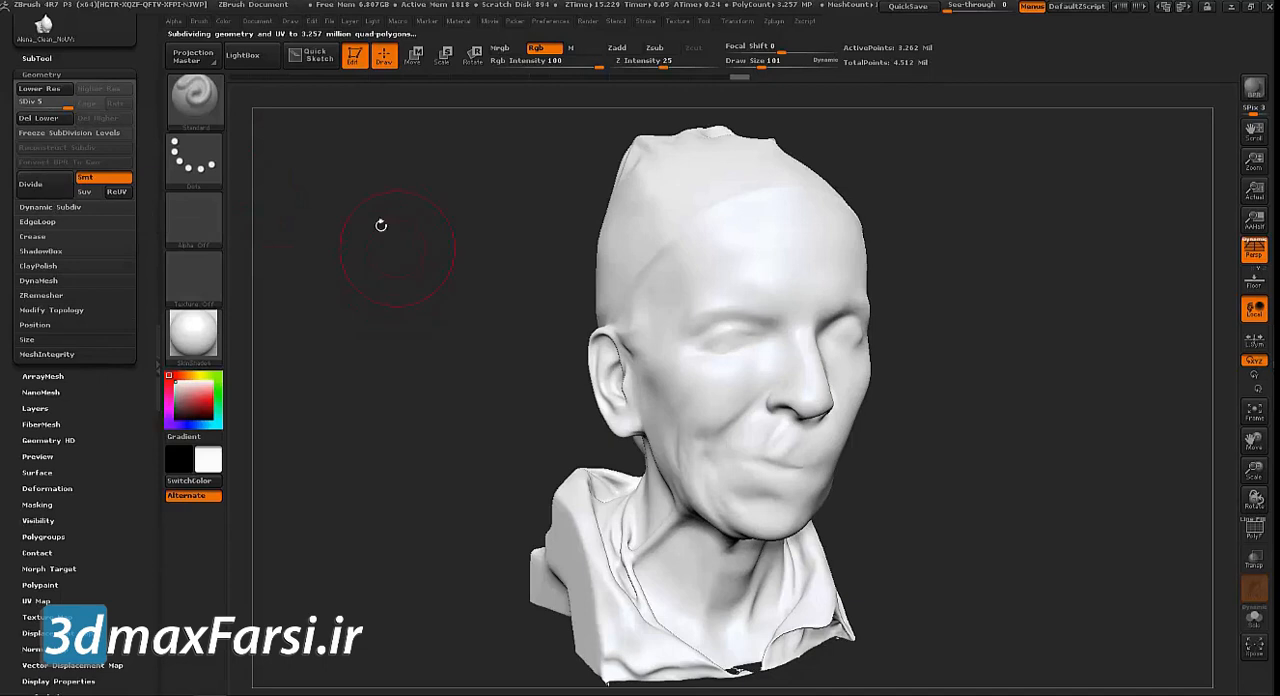
Show the Alena-Scan subtool together with the clean head, keeping Alena_Clean_UVs as the active subtool
{"action": "left_click_drag", "start_coordinate": [357, 205], "coordinate": [348, 177]}
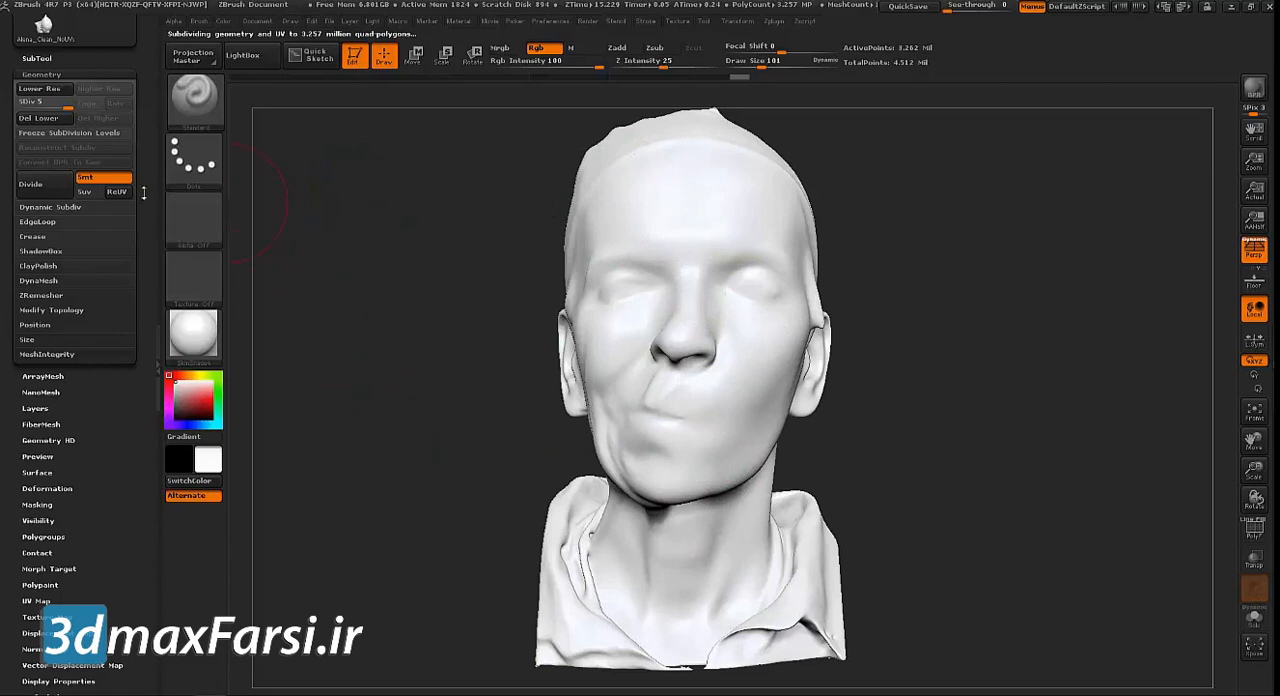
{"action": "scroll", "coordinate": [60, 300], "scroll_direction": "up", "scroll_amount": 5}
{"action": "left_click", "coordinate": [34, 271]}
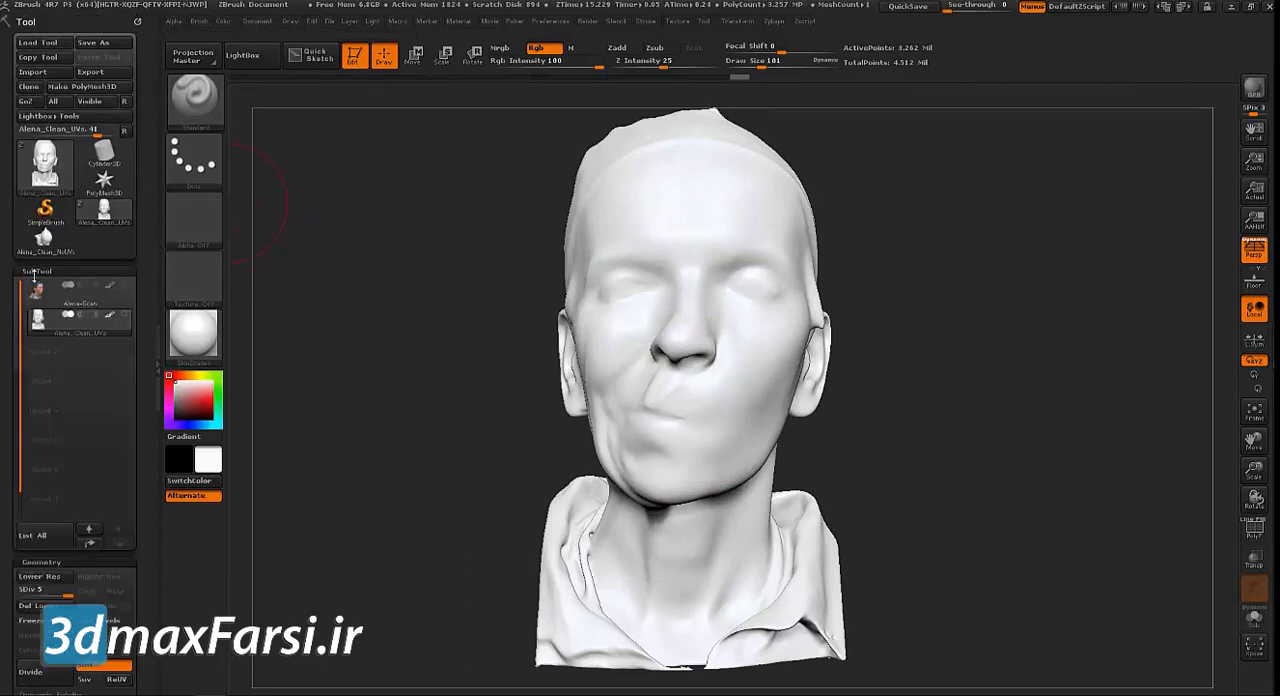
{"action": "left_click", "coordinate": [124, 263]}
{"action": "left_click", "coordinate": [126, 240]}
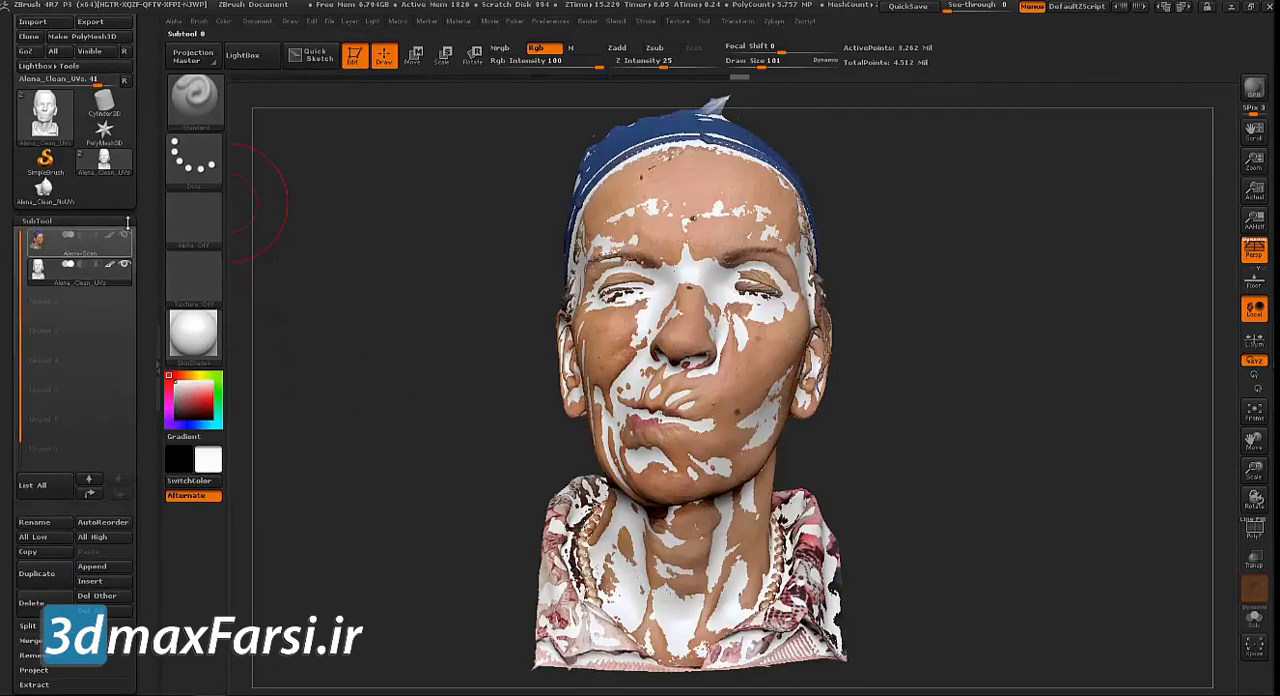
{"action": "left_click", "coordinate": [119, 276]}
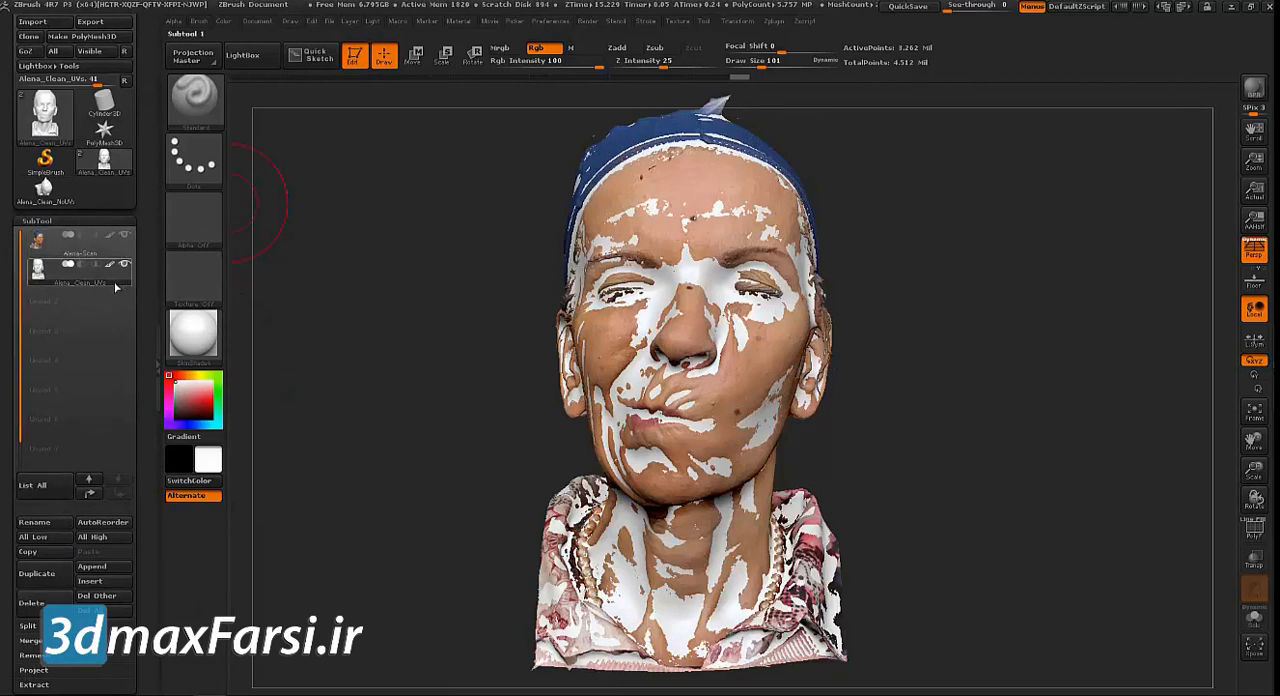
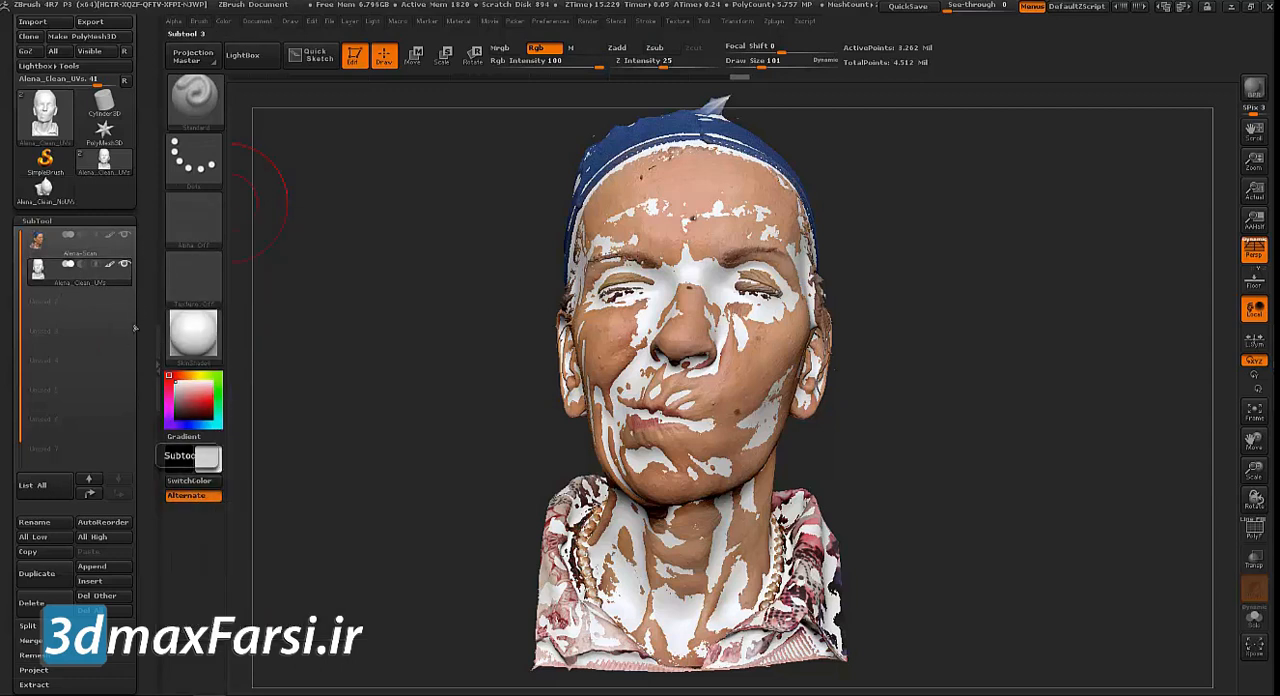
Project the Alena-Scan detail and polypaint onto the subdivided Alena_Clean_UVs head with ProjectAll at distance 0.02
{"action": "mouse_move", "coordinate": [328, 229]}
{"action": "left_mouse_down"}
{"action": "mouse_move", "coordinate": [369, 232]}
{"action": "mouse_move", "coordinate": [240, 237]}
{"action": "left_mouse_up"}
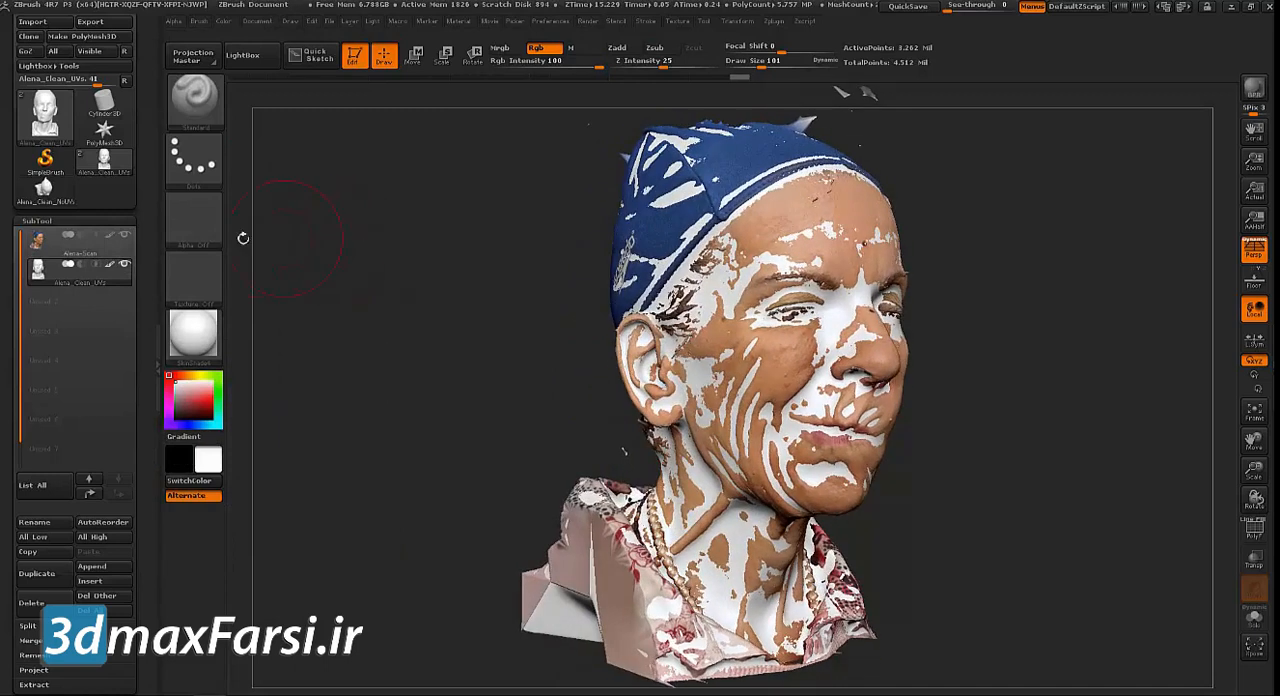
{"action": "scroll", "coordinate": [152, 163], "scroll_direction": "down", "scroll_amount": 2}
{"action": "scroll", "coordinate": [152, 163], "scroll_direction": "down", "scroll_amount": 5}
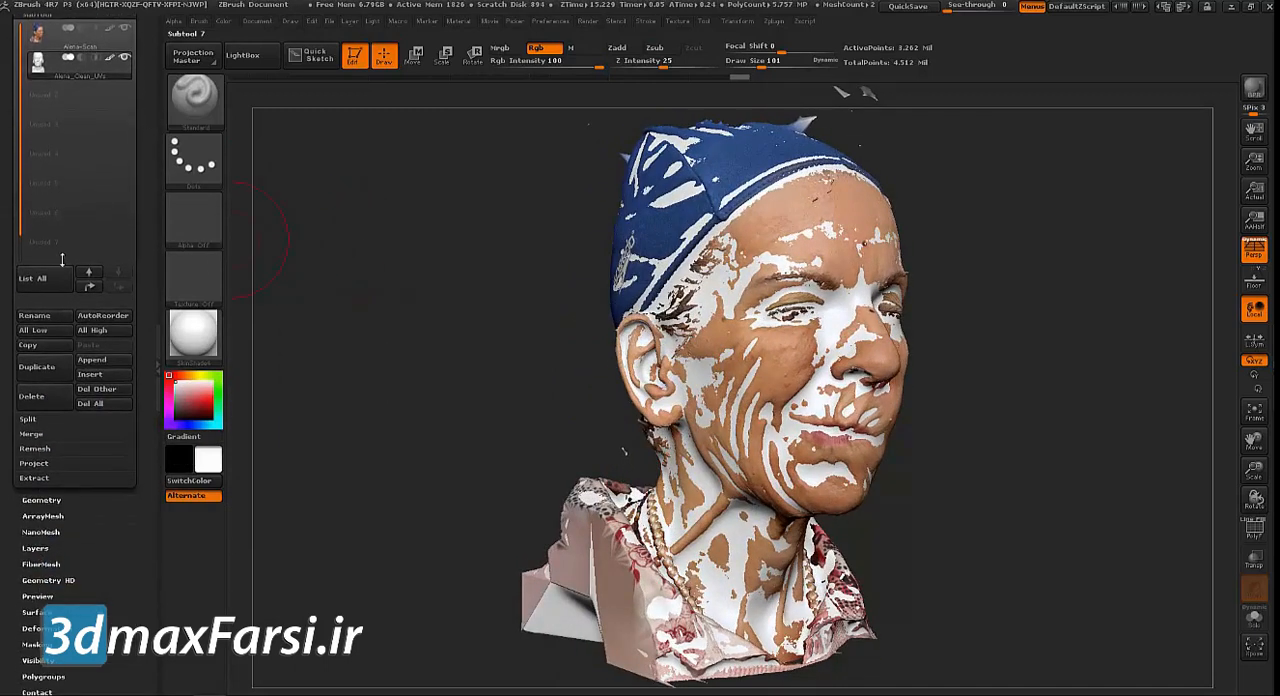
{"action": "left_click", "coordinate": [32, 464]}
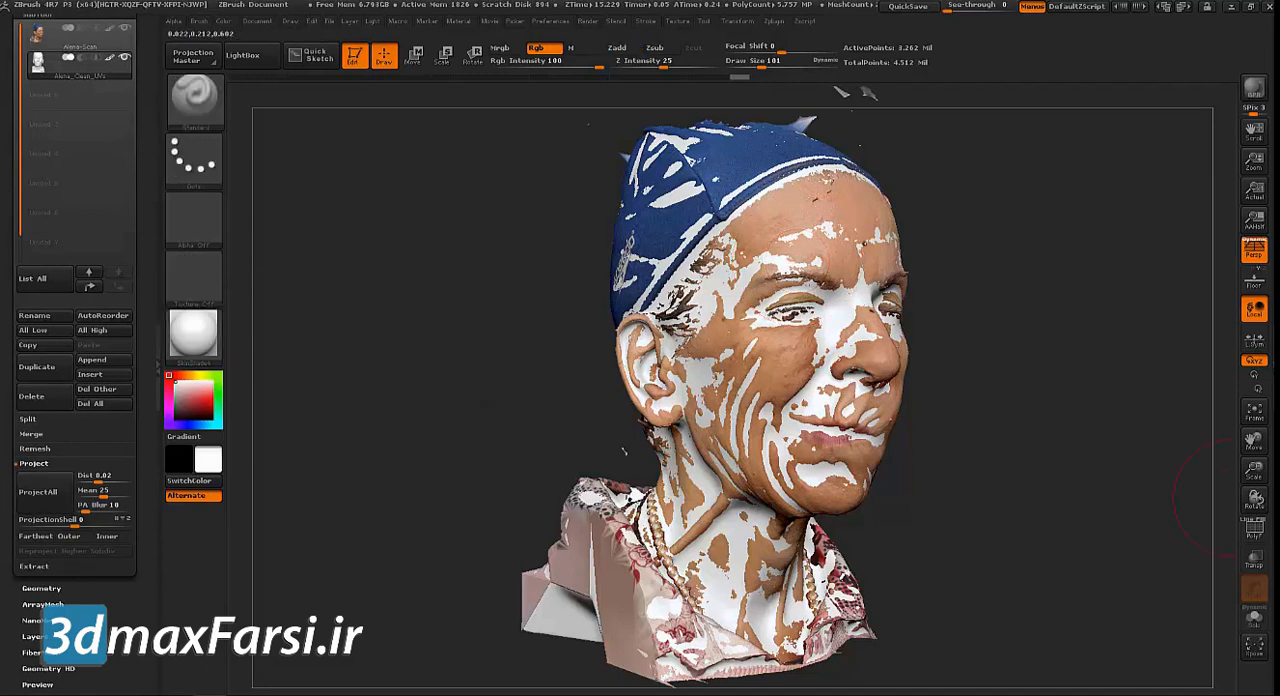
{"action": "left_click_drag", "start_coordinate": [1279, 430], "coordinate": [565, 219]}
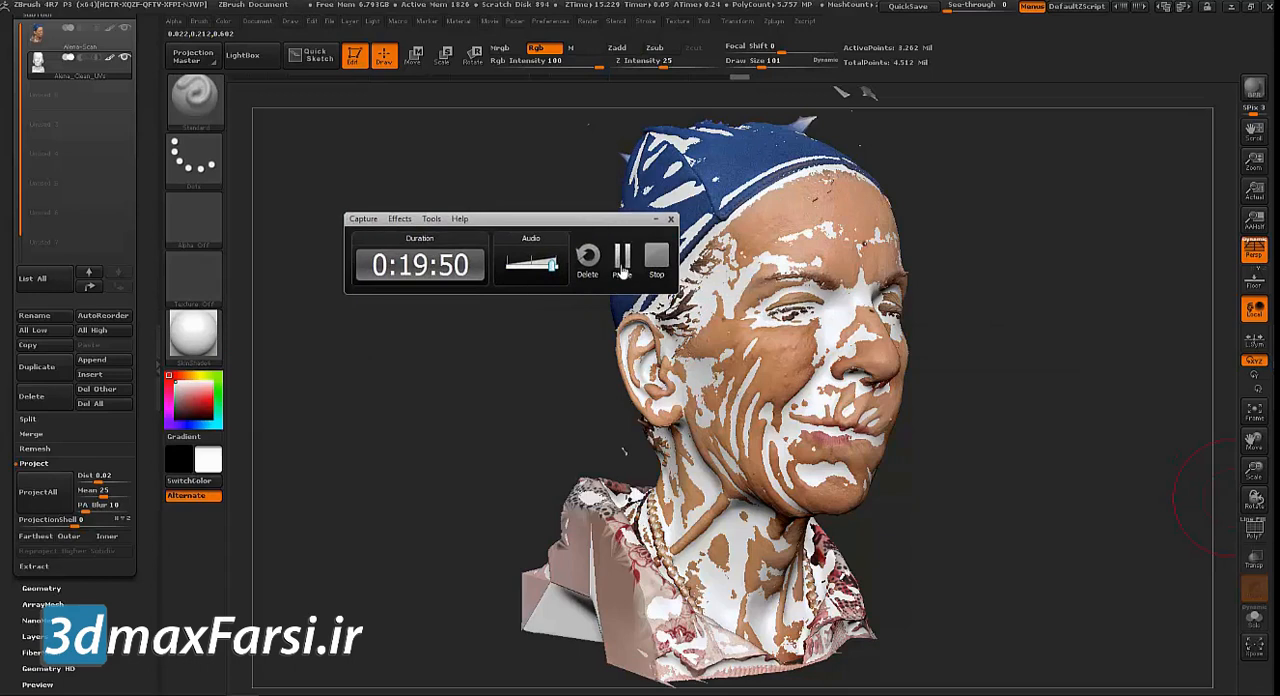
{"action": "left_click", "coordinate": [621, 262]}
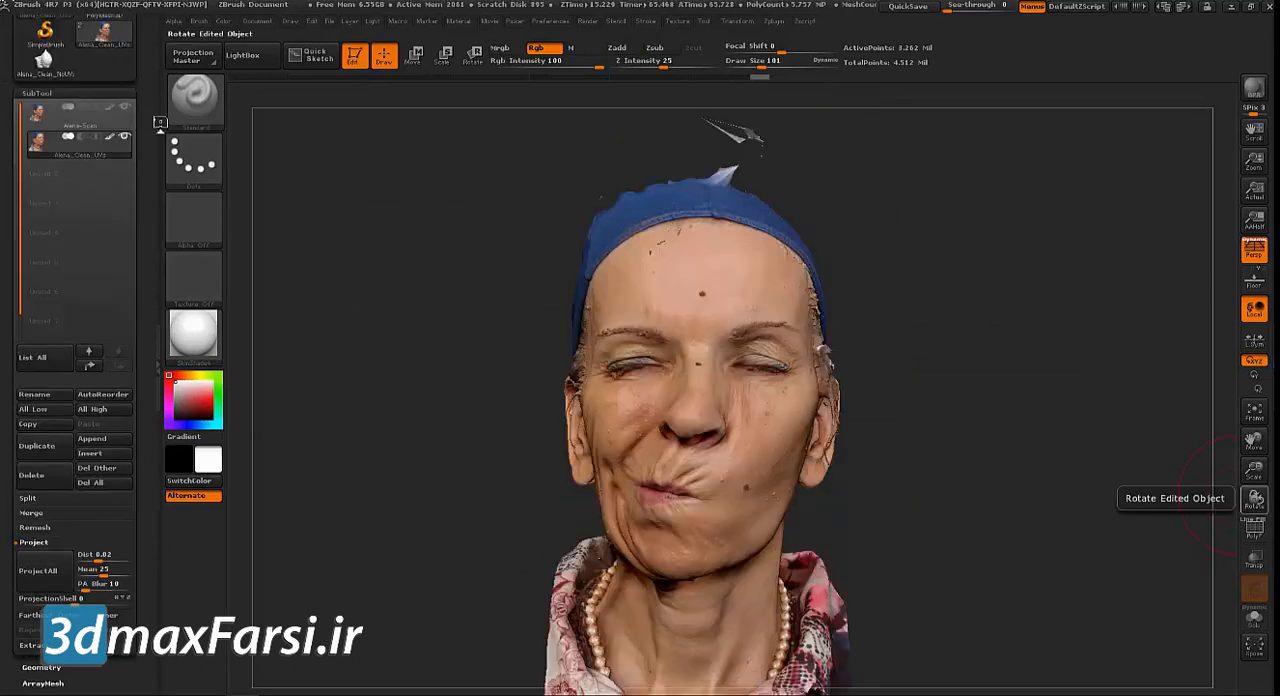
Hide the Alena-Scan subtool and examine the projected clean head up close from the side
{"action": "mouse_move", "coordinate": [149, 143]}
{"action": "left_mouse_down"}
{"action": "mouse_move", "coordinate": [148, 127]}
{"action": "mouse_move", "coordinate": [147, 150]}
{"action": "left_mouse_up"}
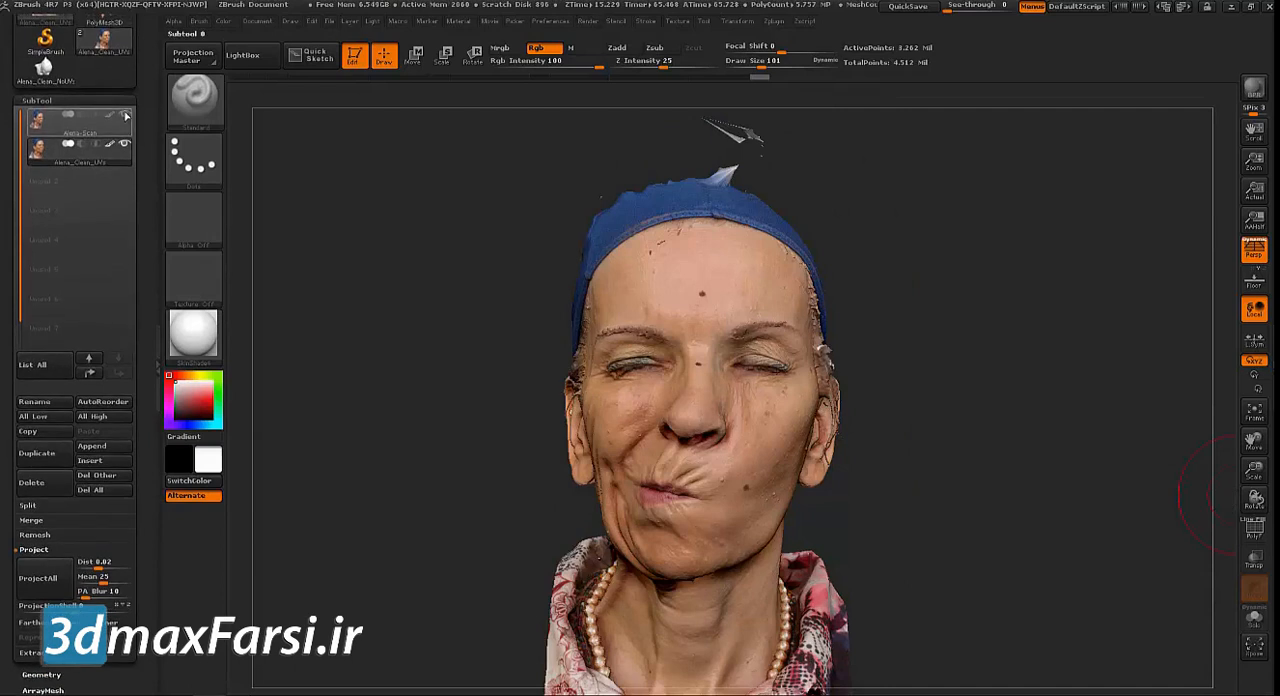
{"action": "left_click", "coordinate": [125, 117]}
{"action": "left_click_drag", "start_coordinate": [304, 291], "coordinate": [245, 180]}
{"action": "left_click_drag", "start_coordinate": [1190, 562], "coordinate": [1221, 567]}
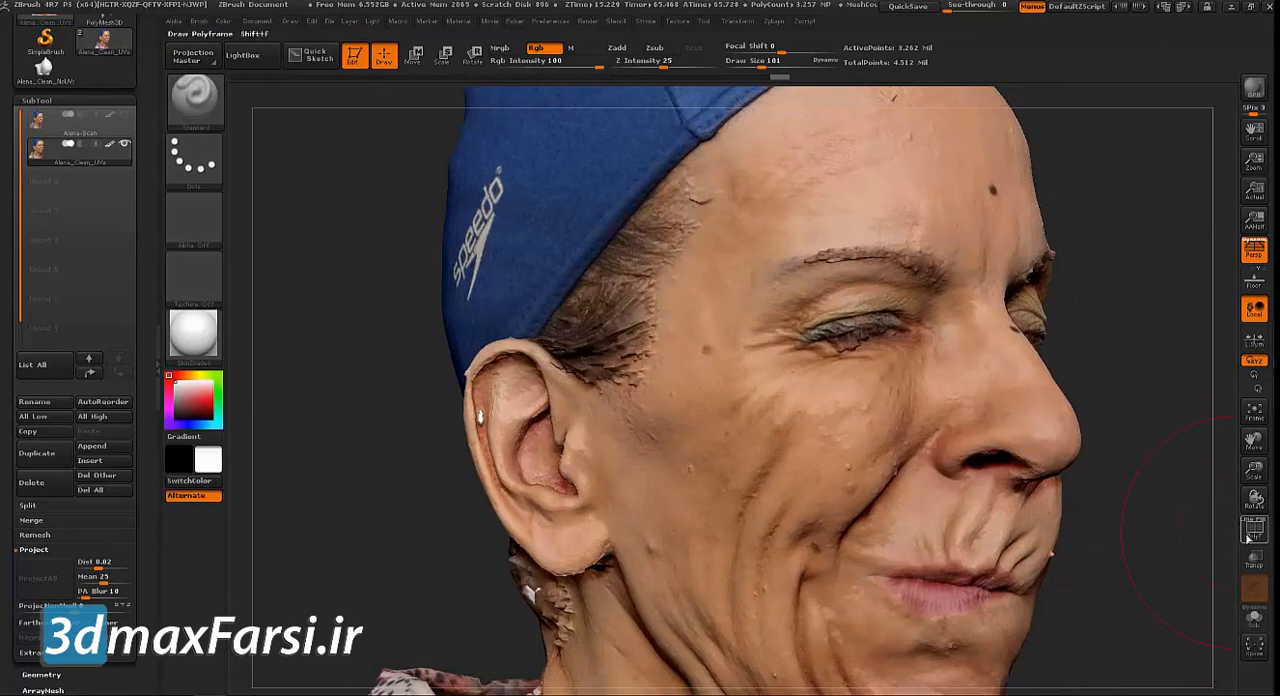
Check the projected face with its polyframe temporarily shown and reduce the draw size to 15
{"action": "left_click", "coordinate": [1251, 533]}
{"action": "left_click_drag", "start_coordinate": [1060, 255], "coordinate": [660, 265]}
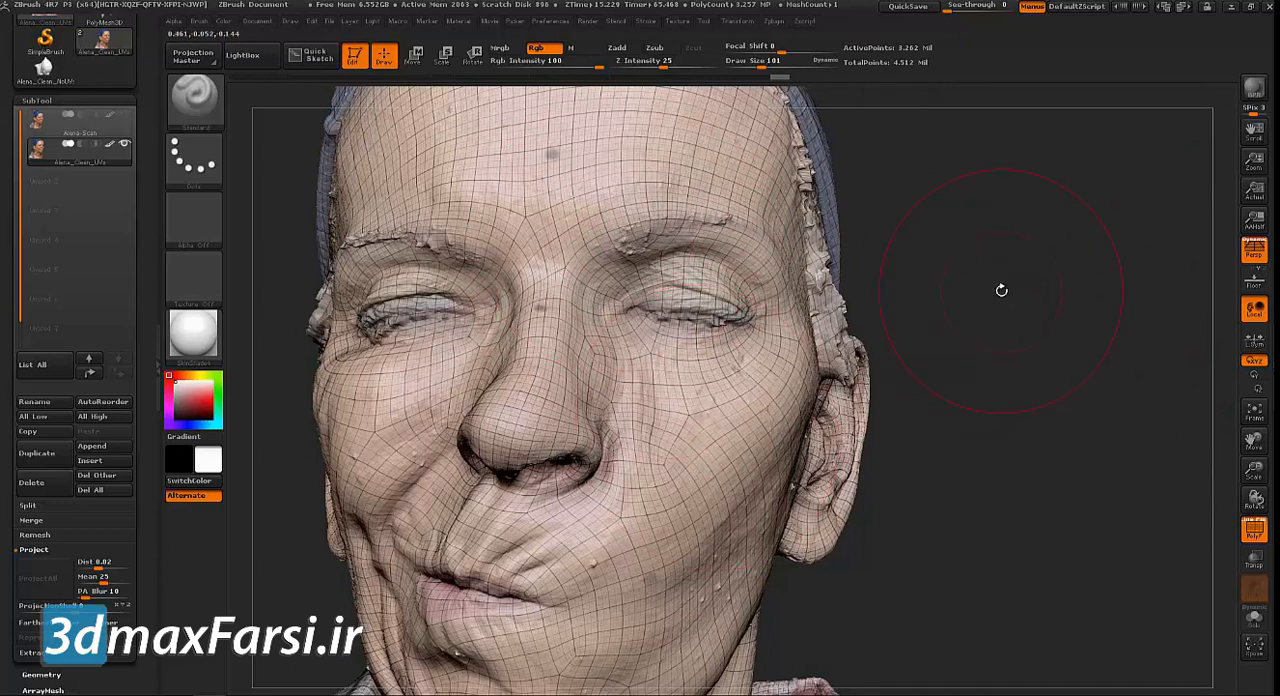
{"action": "key", "text": "s"}
{"action": "mouse_move", "coordinate": [1003, 277]}
{"action": "left_mouse_down"}
{"action": "mouse_move", "coordinate": [984, 276]}
{"action": "mouse_move", "coordinate": [1112, 268]}
{"action": "mouse_move", "coordinate": [1106, 257]}
{"action": "left_mouse_up"}
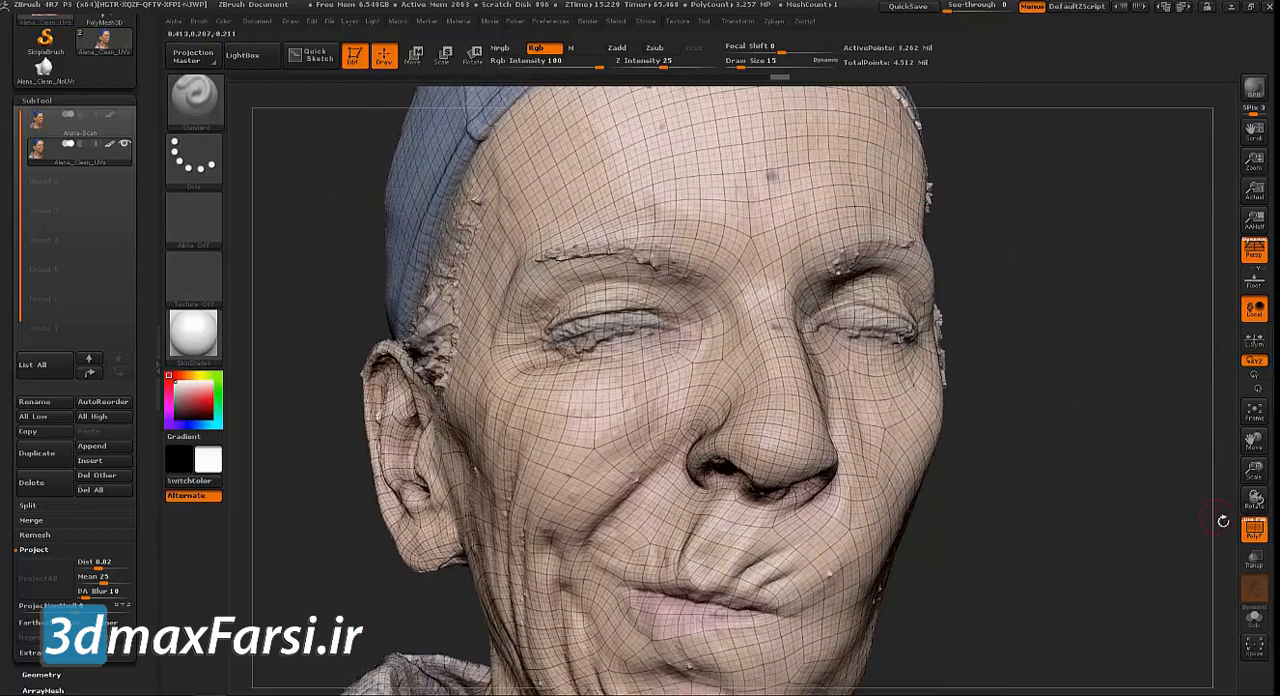
{"action": "left_click", "coordinate": [1253, 533]}
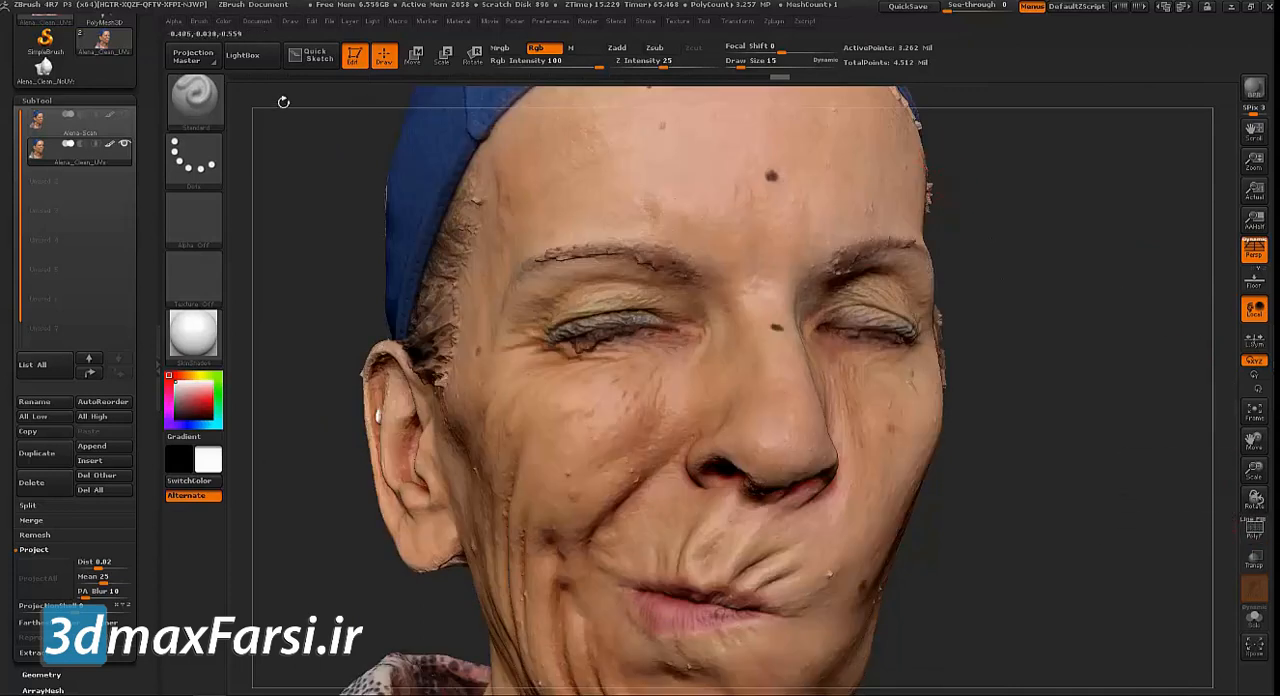
Switch the brush from Rgb painting to Zadd sculpting and choose the ClayBuildup brush
{"action": "left_click", "coordinate": [536, 47]}
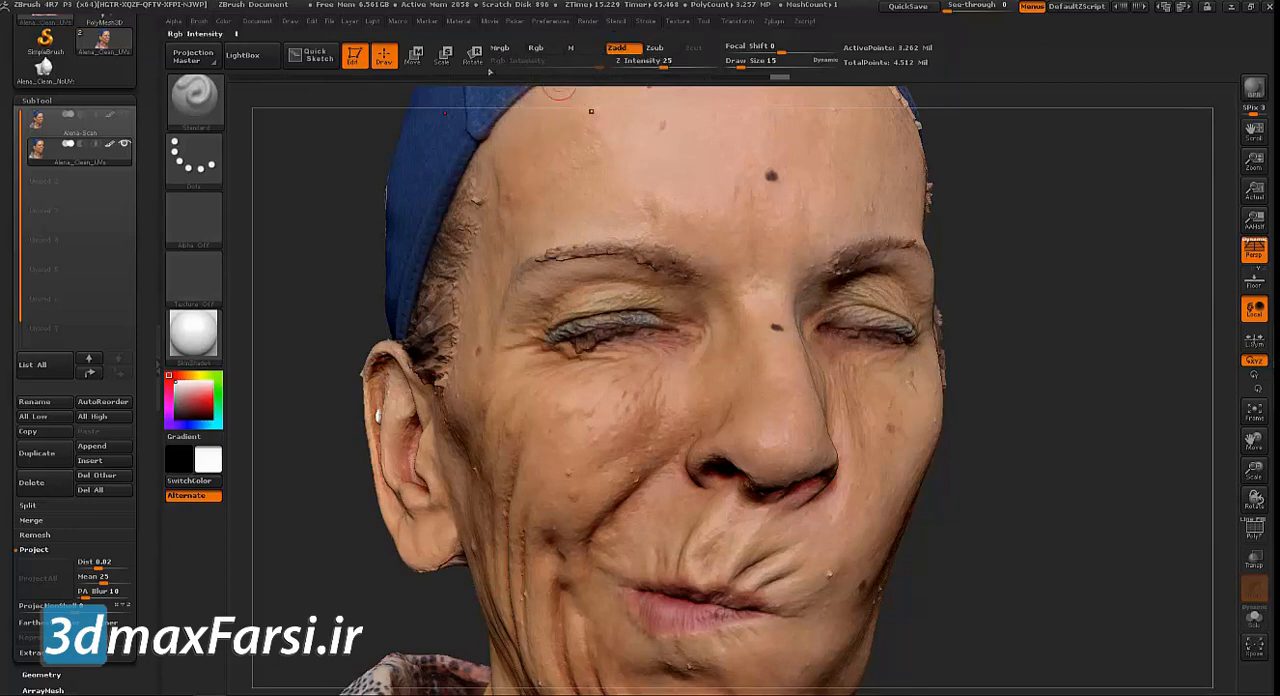
{"action": "left_click", "coordinate": [194, 97]}
{"action": "left_click", "coordinate": [195, 285]}
{"action": "left_click", "coordinate": [193, 166]}
{"action": "left_click", "coordinate": [505, 170]}
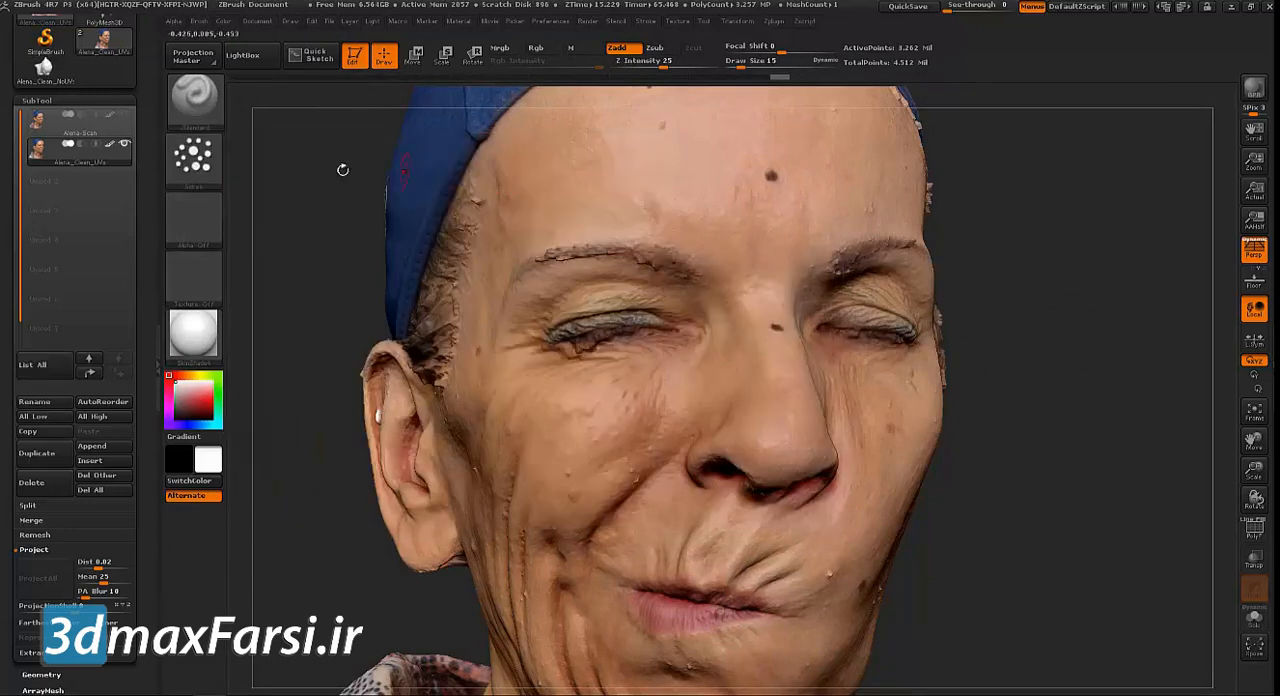
{"action": "left_click", "coordinate": [193, 155]}
{"action": "left_click", "coordinate": [195, 97]}
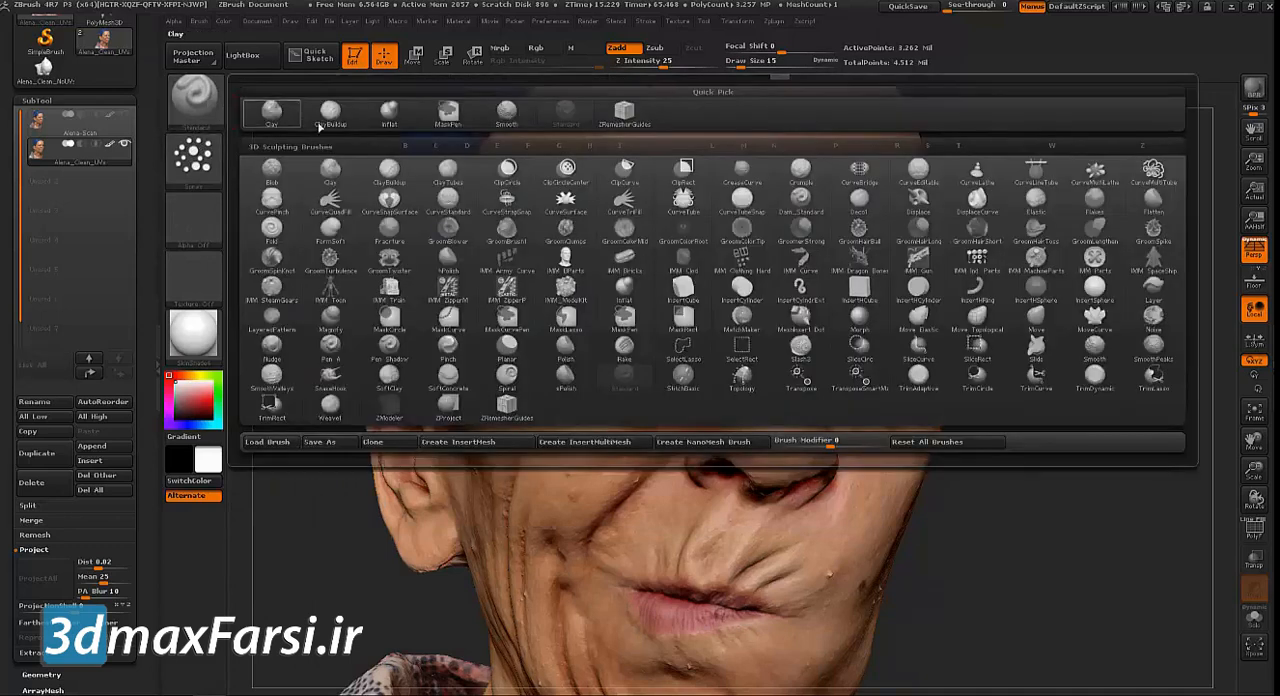
{"action": "left_click", "coordinate": [266, 272]}
Turn off the head's polypaint Colorize option, set a grey colour and bring the forehead into close view
{"action": "left_click_drag", "start_coordinate": [140, 142], "coordinate": [139, 30]}
{"action": "scroll", "coordinate": [97, 432], "scroll_direction": "down", "scroll_amount": 5}
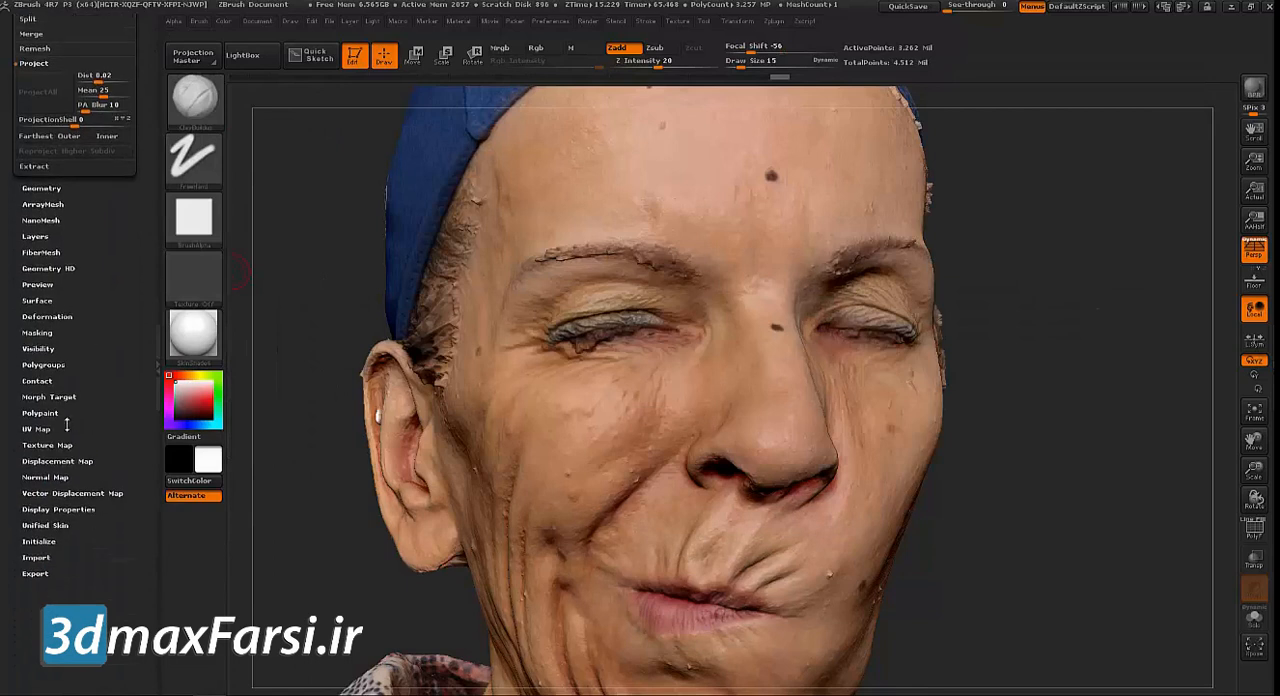
{"action": "left_click", "coordinate": [36, 413]}
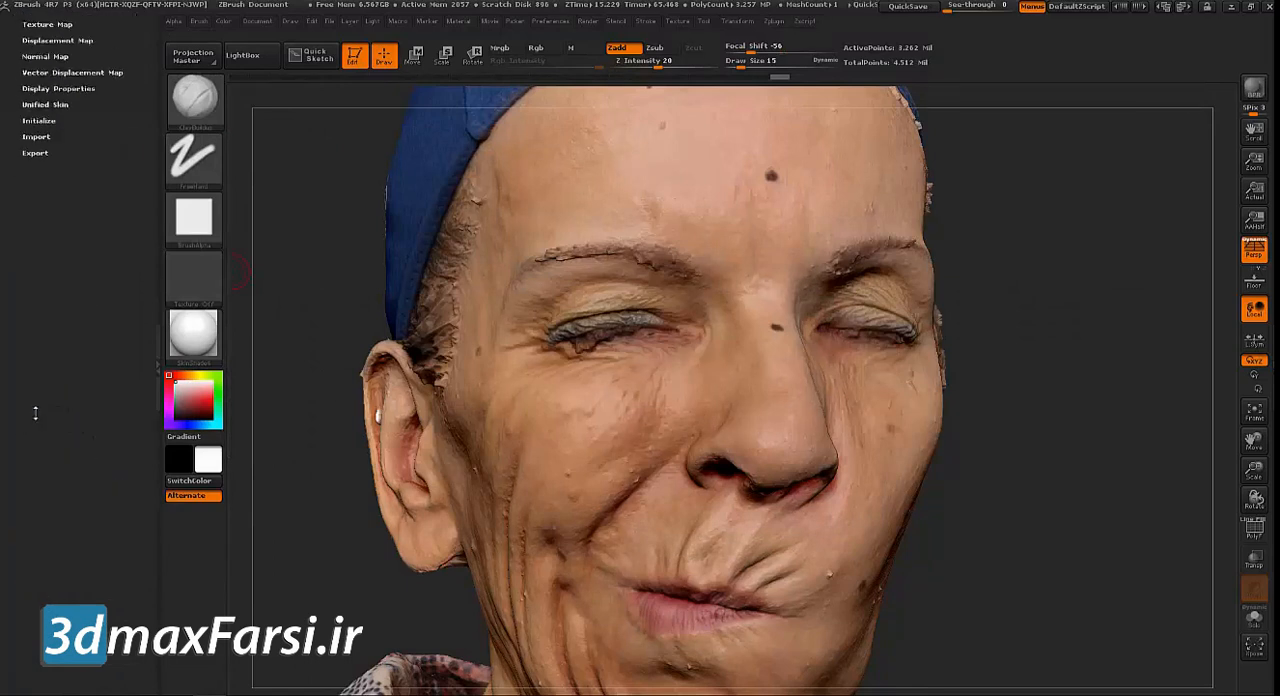
{"action": "left_click", "coordinate": [50, 35]}
{"action": "left_click_drag", "start_coordinate": [175, 384], "coordinate": [171, 396]}
{"action": "left_click_drag", "start_coordinate": [998, 367], "coordinate": [1006, 455], "text": "alt"}
Apply the zbro_Hulk material with white as the current colour and turn polypaint Colorize back on
{"action": "left_click", "coordinate": [200, 328]}
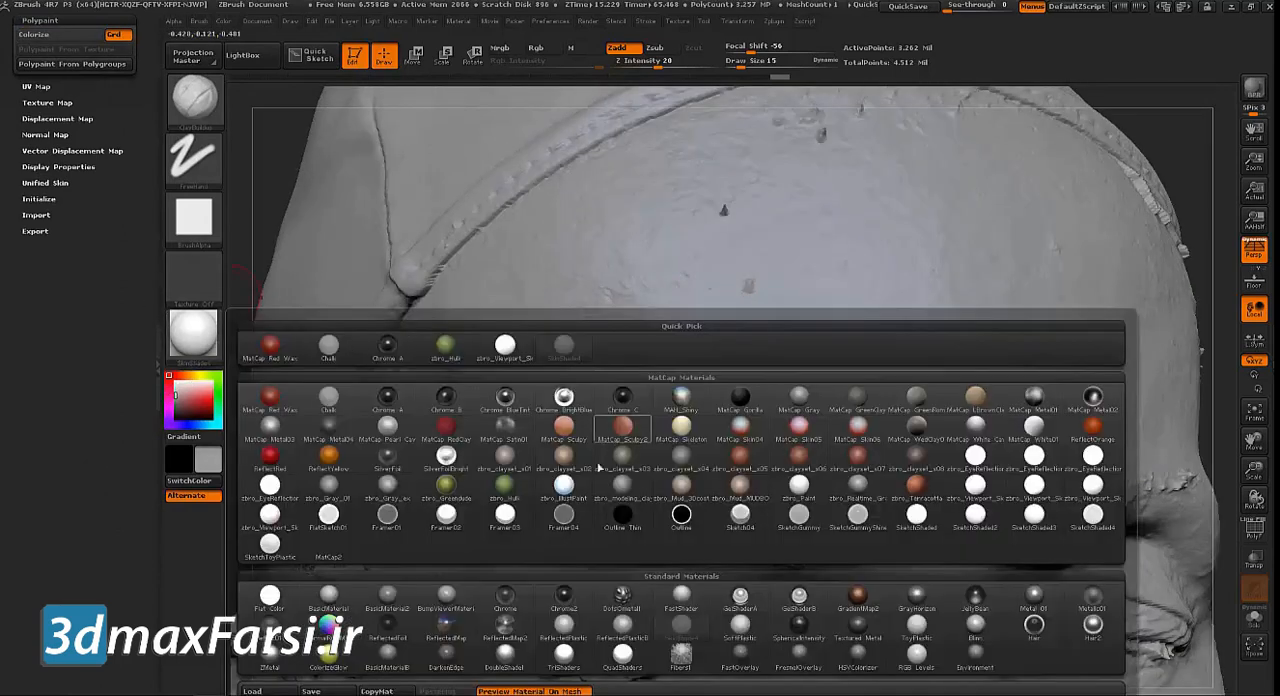
{"action": "left_click", "coordinate": [505, 485]}
{"action": "left_click_drag", "start_coordinate": [181, 388], "coordinate": [169, 377]}
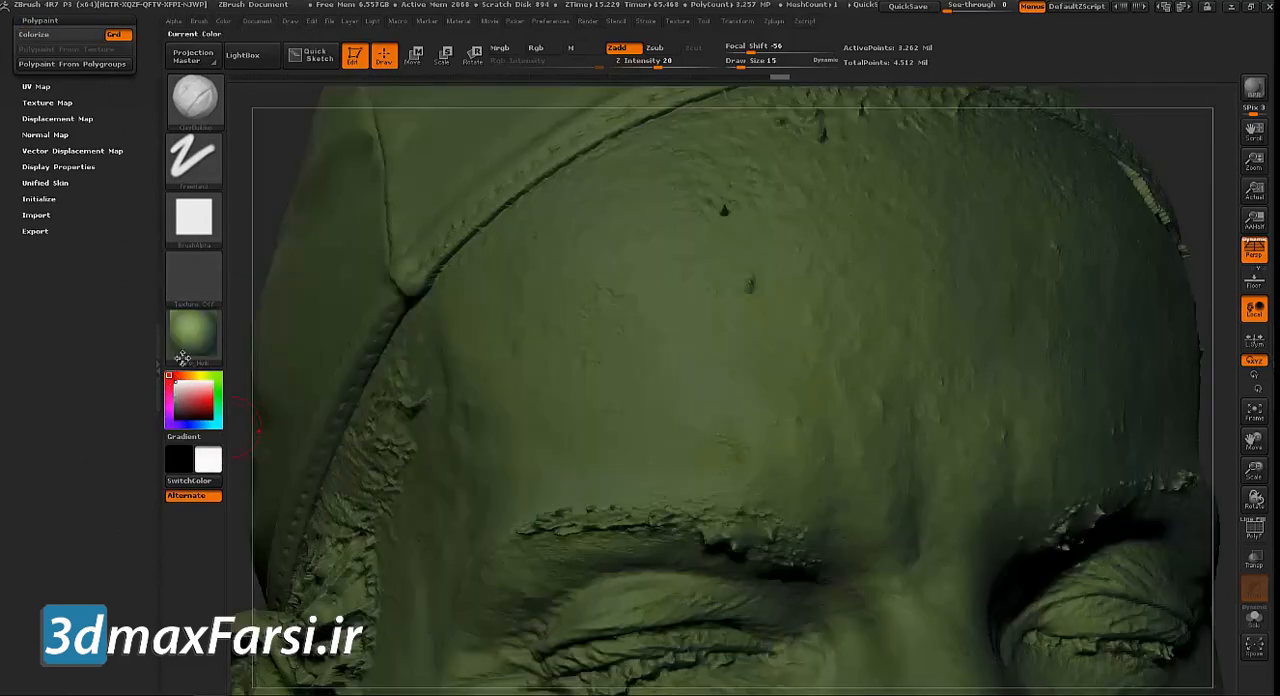
{"action": "left_click_drag", "start_coordinate": [654, 363], "coordinate": [622, 356]}
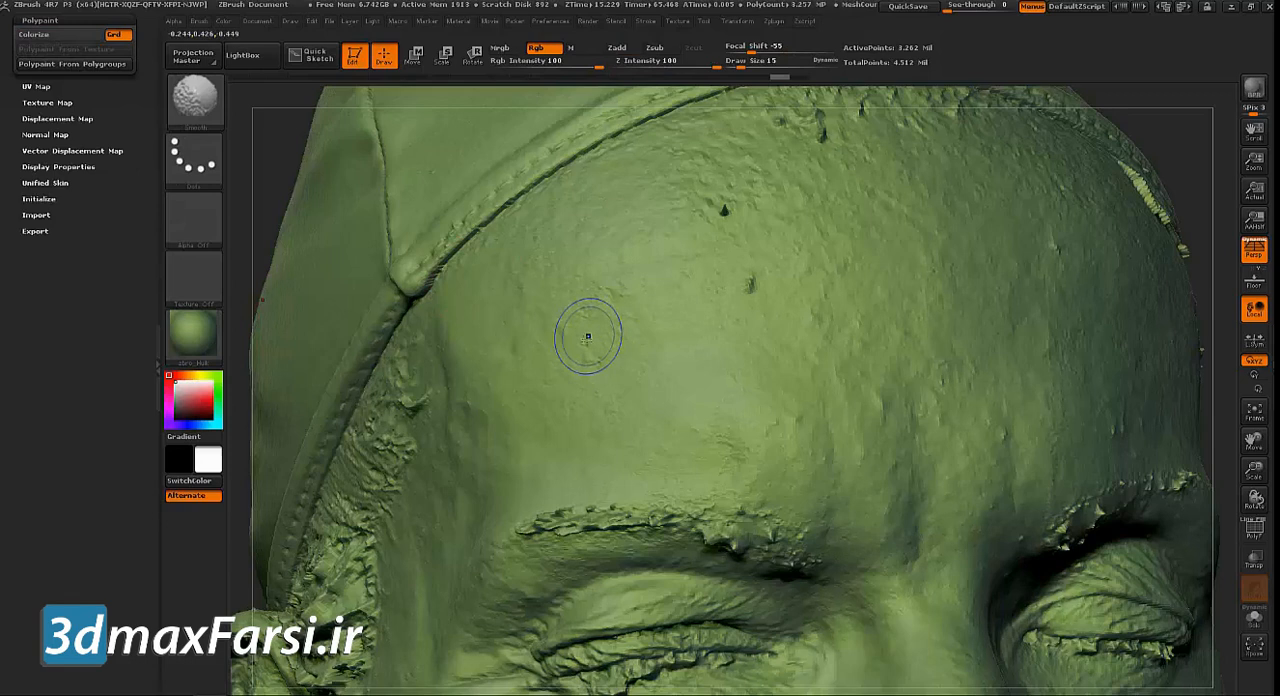
{"action": "left_click_drag", "start_coordinate": [586, 331], "coordinate": [606, 358]}
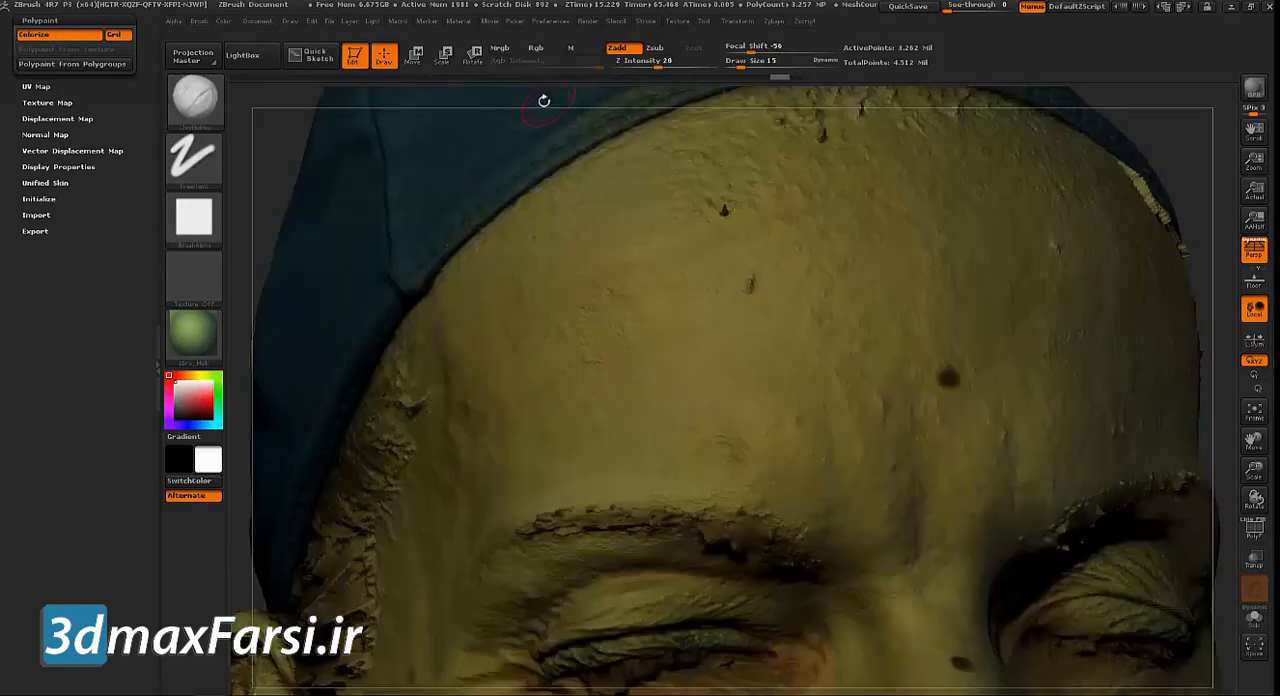
Set the Smooth brush's Z Intensity to 35 and the ClayBuildup brush's Z Intensity to 23
{"action": "key", "text": "shift"}
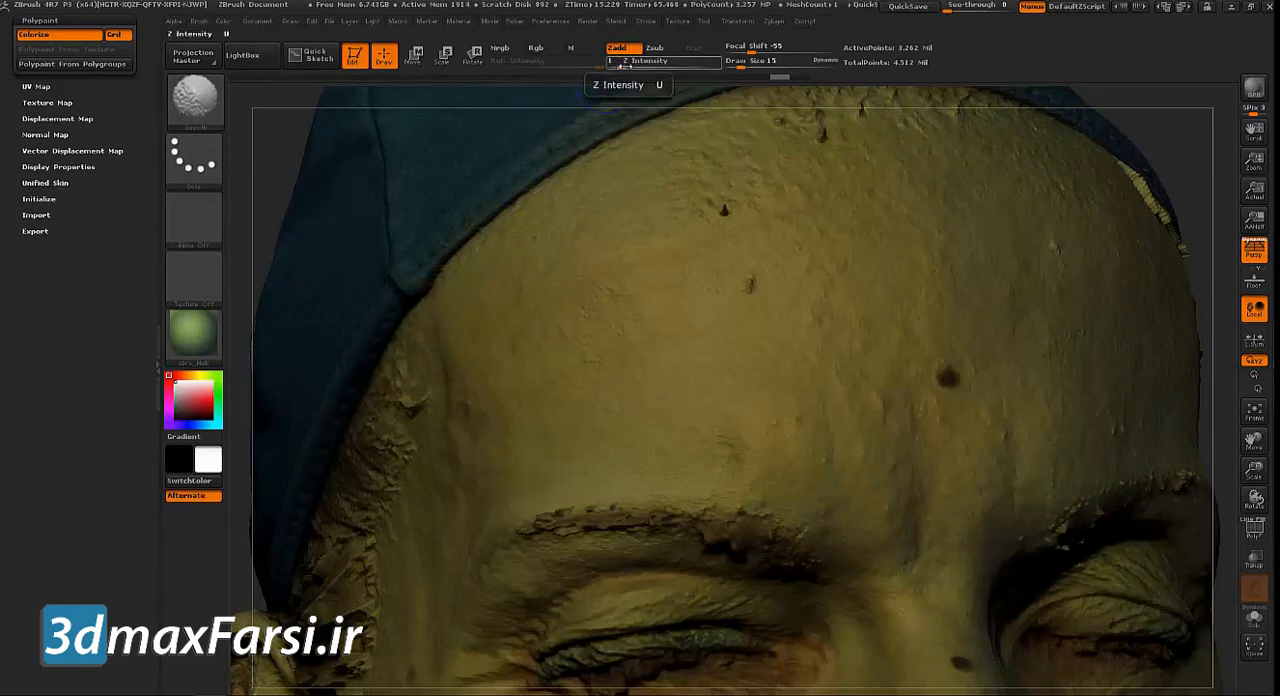
{"action": "left_click", "coordinate": [640, 61]}
{"action": "type", "text": "5"}
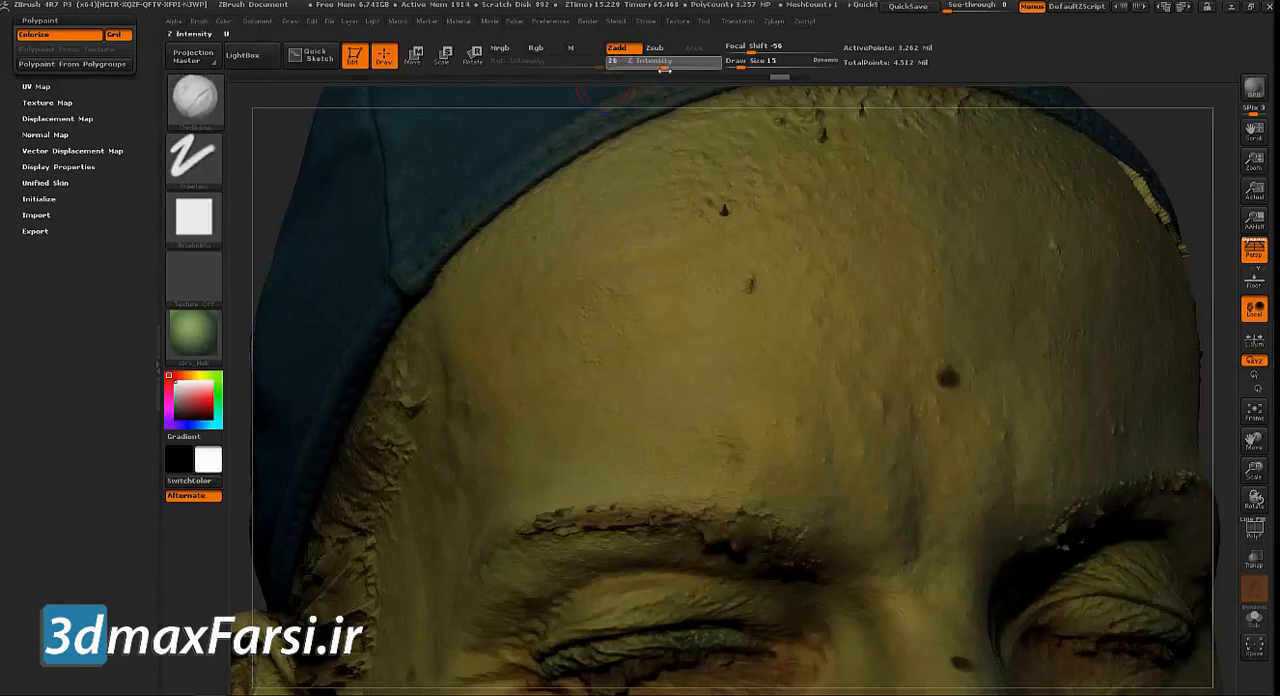
{"action": "key", "text": "shift"}
{"action": "left_click_drag", "start_coordinate": [644, 67], "coordinate": [673, 67], "text": "shift"}
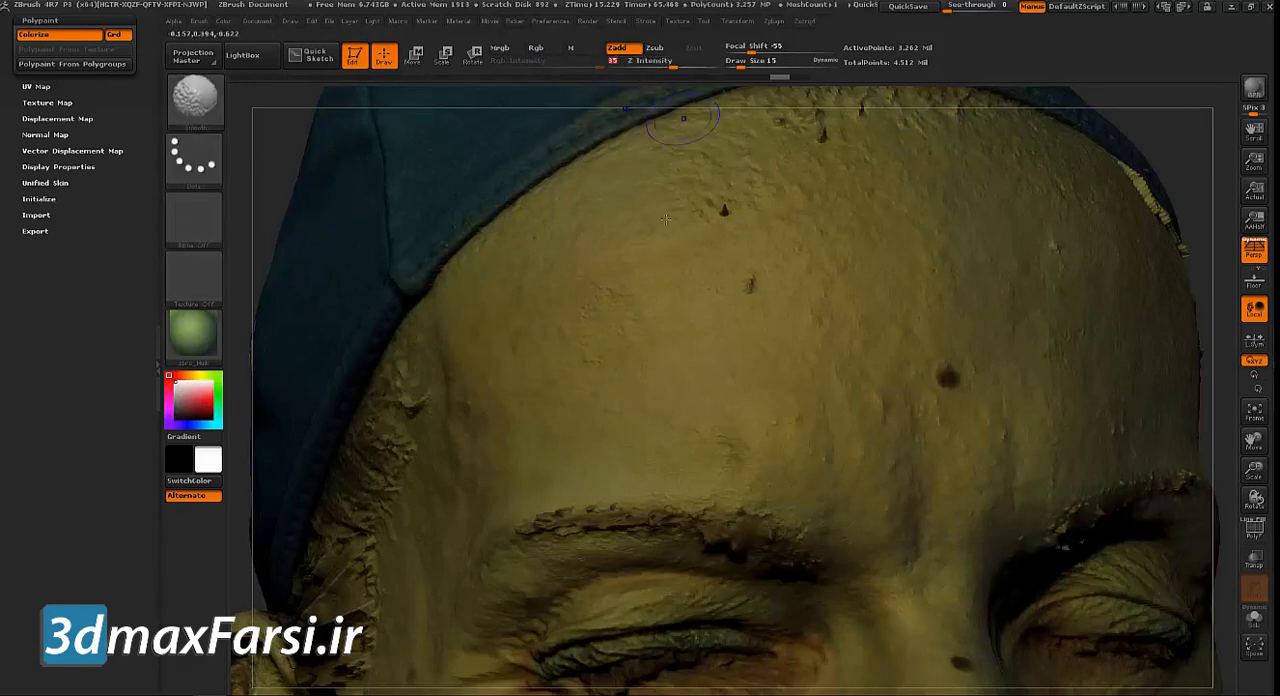
Turn off polypaint Colorize and smooth the bumps on the forehead, using a draw size of 19
{"action": "left_click", "coordinate": [55, 34]}
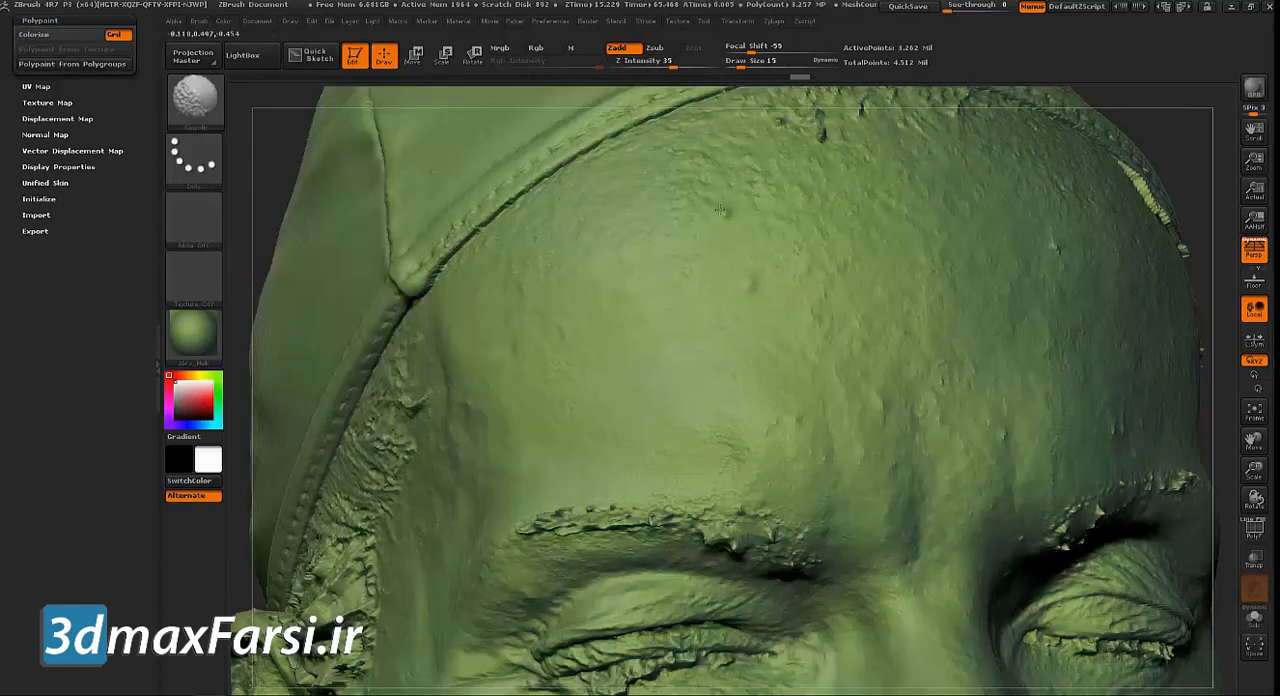
{"action": "left_click_drag", "start_coordinate": [598, 252], "coordinate": [602, 270], "text": "shift"}
{"action": "key", "text": "s"}
{"action": "left_click", "coordinate": [607, 292]}
{"action": "left_click_drag", "start_coordinate": [680, 300], "coordinate": [663, 406], "text": "shift"}
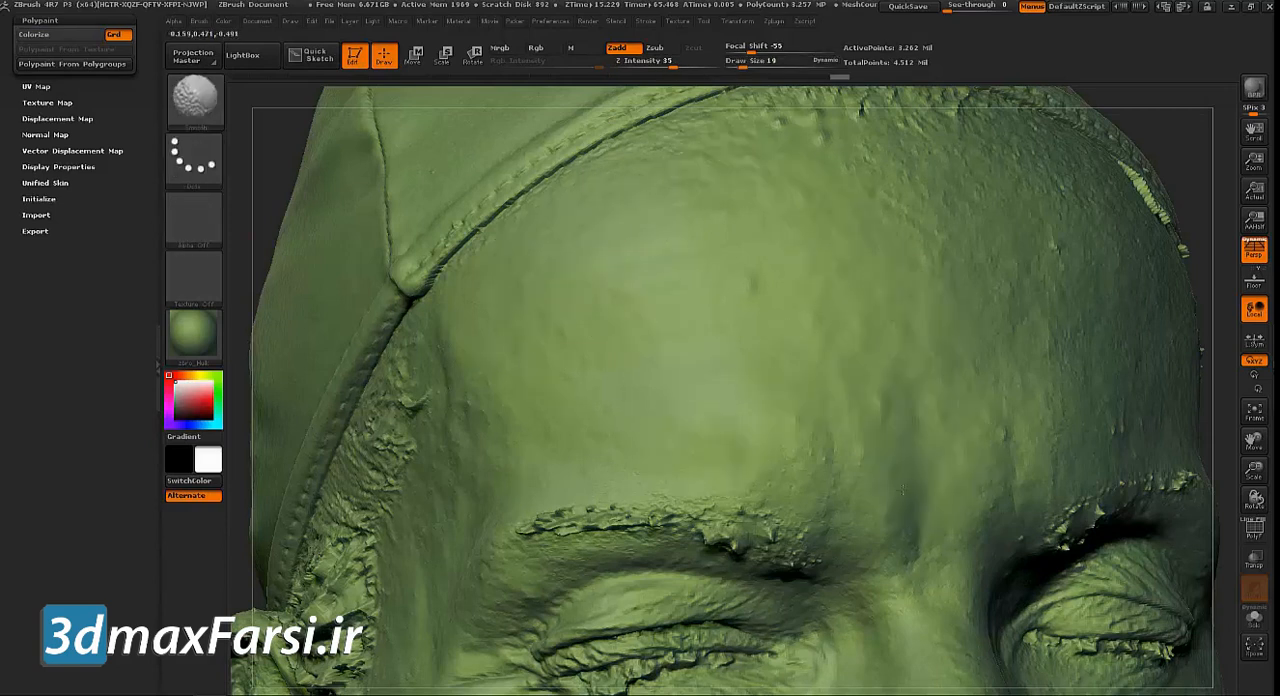
Enlarge the draw size to 32 and smooth the remaining rough skin across the forehead below the cap
{"action": "left_click_drag", "start_coordinate": [1215, 147], "coordinate": [1079, 214], "text": "alt"}
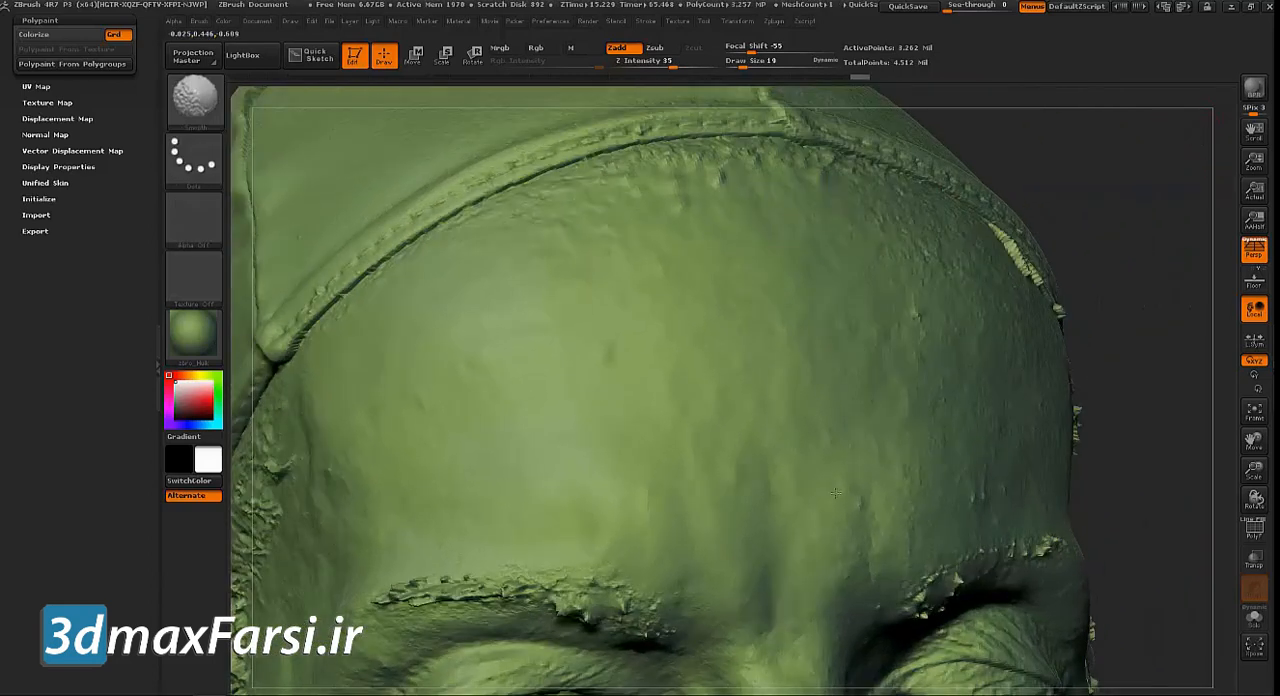
{"action": "key", "text": "s"}
{"action": "left_click_drag", "start_coordinate": [612, 377], "coordinate": [650, 377]}
{"action": "mouse_move", "coordinate": [628, 228]}
{"action": "left_mouse_down", "text": "shift"}
{"action": "mouse_move", "coordinate": [520, 240]}
{"action": "mouse_move", "coordinate": [740, 195]}
{"action": "mouse_move", "coordinate": [830, 205]}
{"action": "left_mouse_up", "text": "shift"}
Smooth the rough skin and jagged hairline on both temples beside the cap edge
{"action": "mouse_move", "coordinate": [1143, 218]}
{"action": "left_mouse_down", "text": "alt"}
{"action": "mouse_move", "coordinate": [1171, 134]}
{"action": "mouse_move", "coordinate": [965, 170]}
{"action": "left_mouse_up", "text": "alt"}
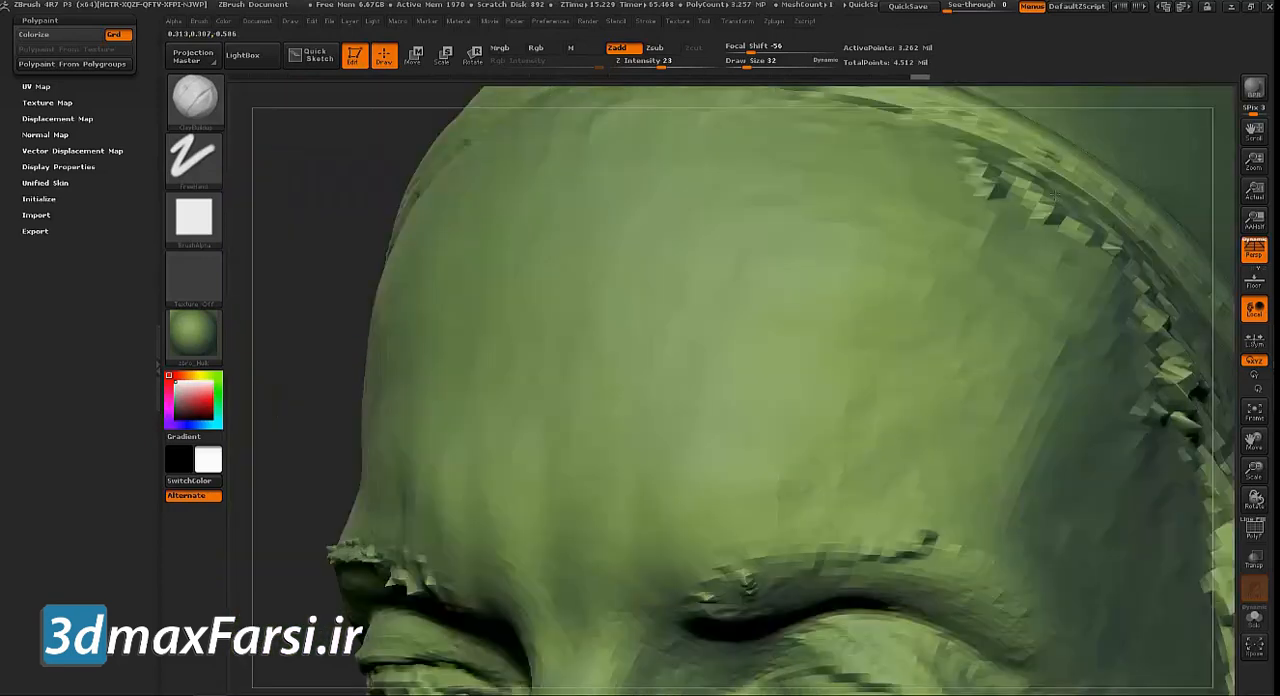
{"action": "left_click_drag", "start_coordinate": [354, 179], "coordinate": [381, 179]}
{"action": "left_click_drag", "start_coordinate": [771, 336], "coordinate": [733, 356], "text": "shift"}
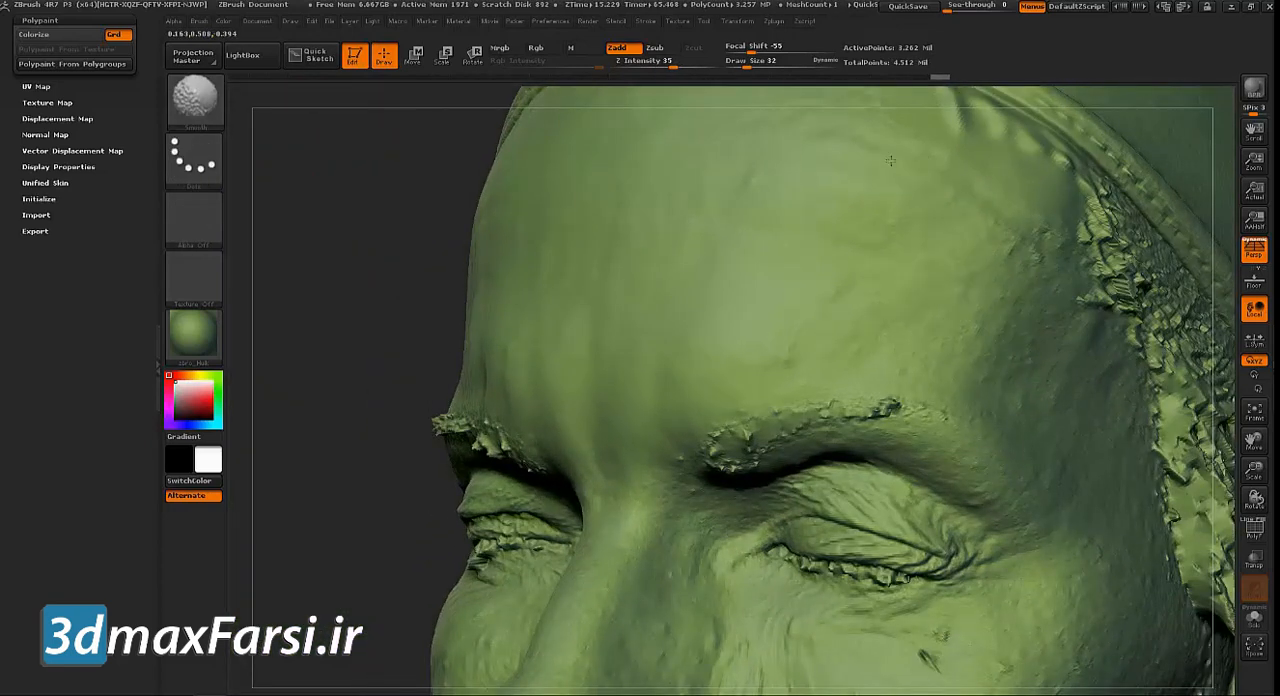
{"action": "mouse_move", "coordinate": [1090, 230]}
{"action": "left_mouse_down", "text": "shift"}
{"action": "mouse_move", "coordinate": [1115, 255]}
{"action": "mouse_move", "coordinate": [1085, 223]}
{"action": "left_mouse_up", "text": "shift"}
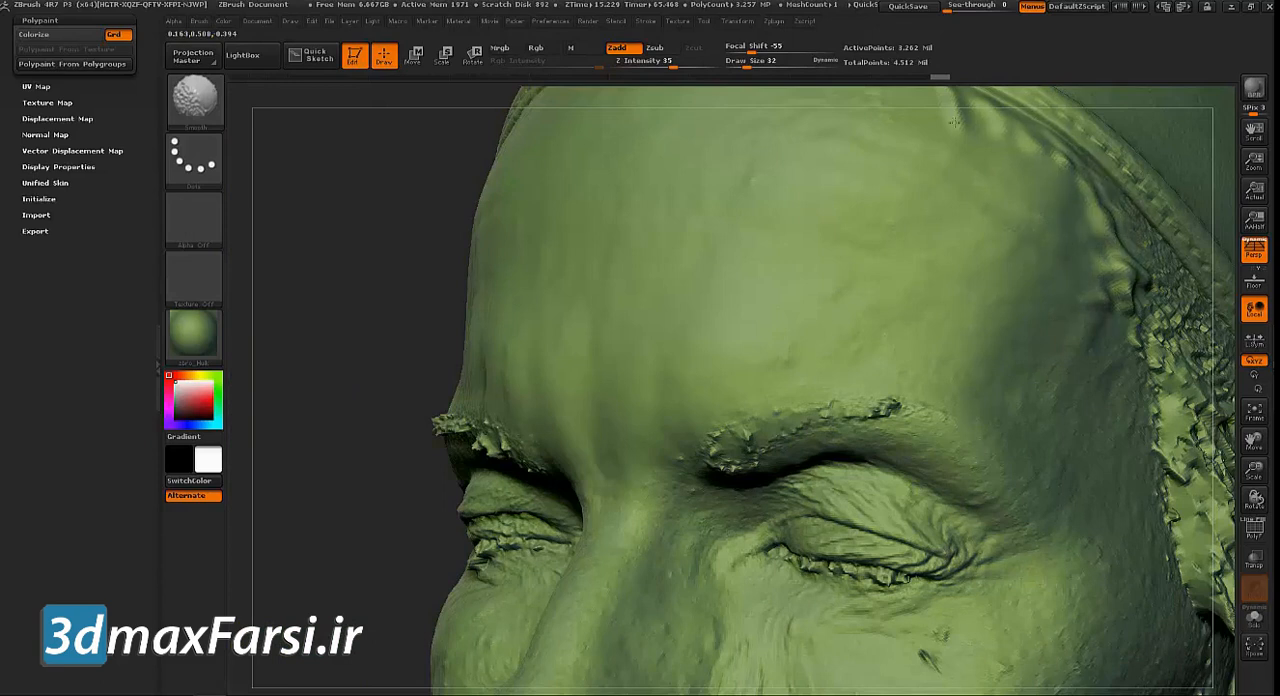
{"action": "left_click_drag", "start_coordinate": [391, 246], "coordinate": [806, 237], "text": "shift"}
{"action": "mouse_move", "coordinate": [1127, 253]}
{"action": "left_mouse_down"}
{"action": "mouse_move", "coordinate": [1150, 250]}
{"action": "mouse_move", "coordinate": [1115, 270]}
{"action": "mouse_move", "coordinate": [1185, 278]}
{"action": "left_mouse_up"}
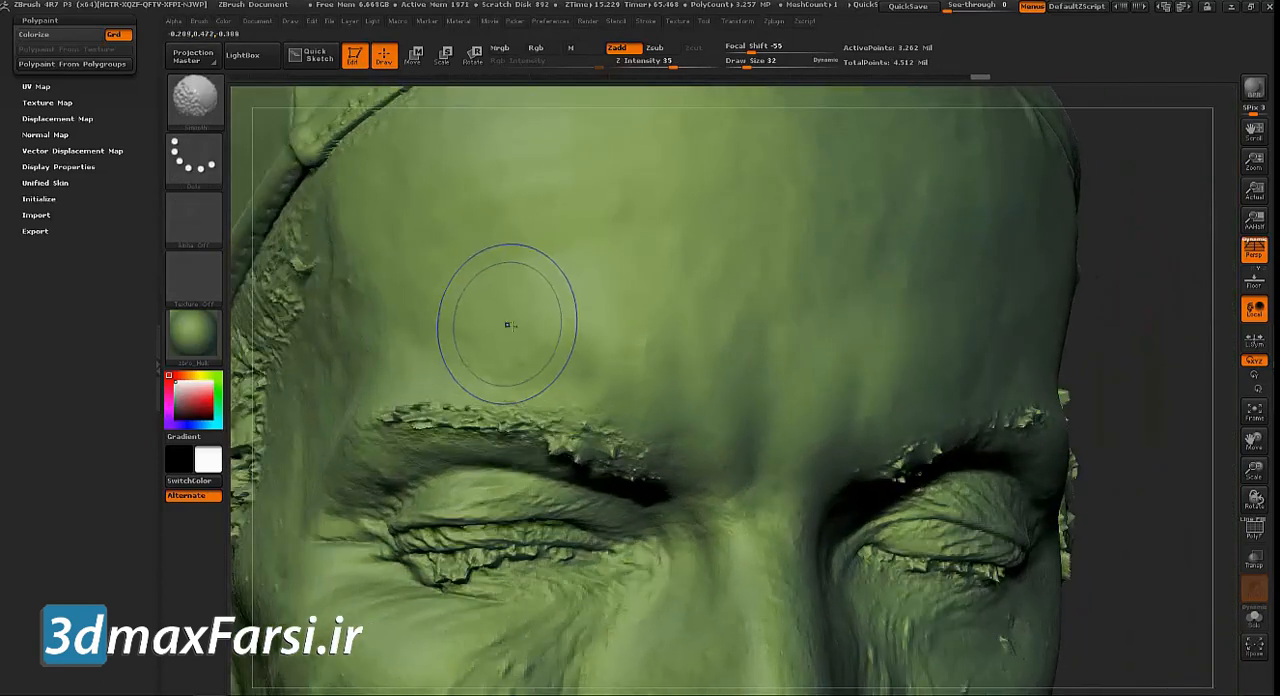
{"action": "left_click_drag", "start_coordinate": [305, 283], "coordinate": [309, 291], "text": "shift"}
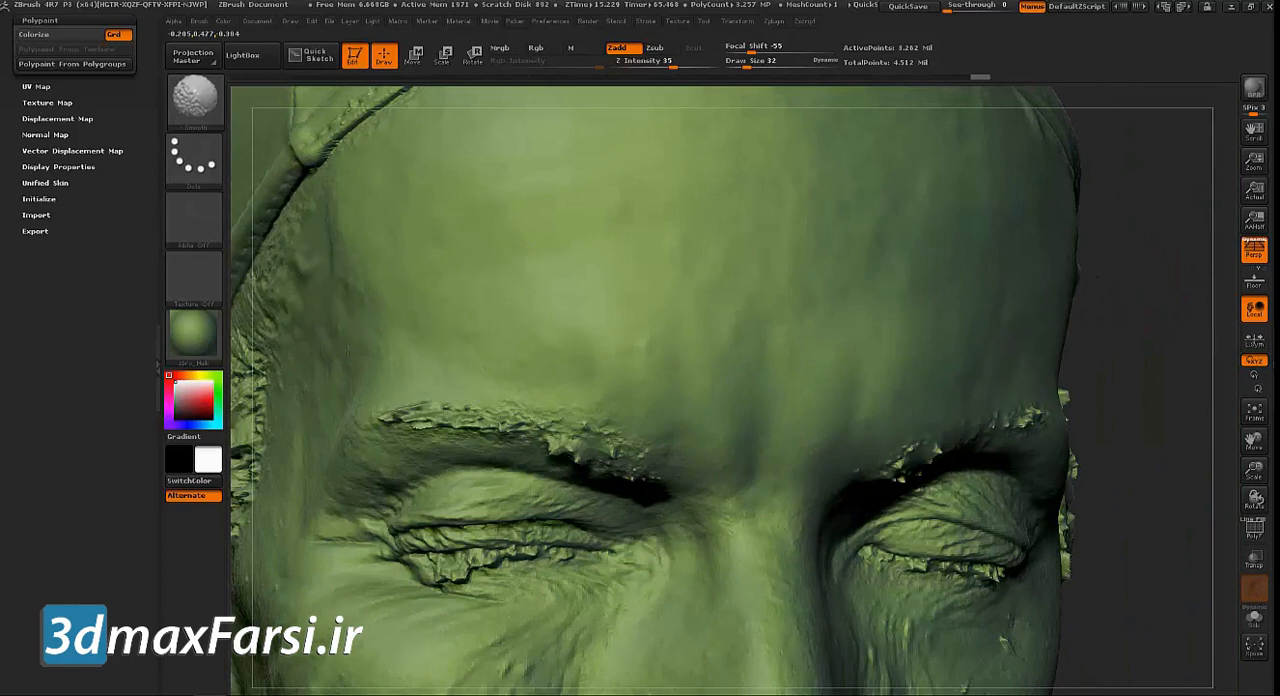
Quick-save the project and bring up the subtool list showing Alena-Scan and Alena_Clean_UVs
{"action": "key", "text": "ctrl+s"}
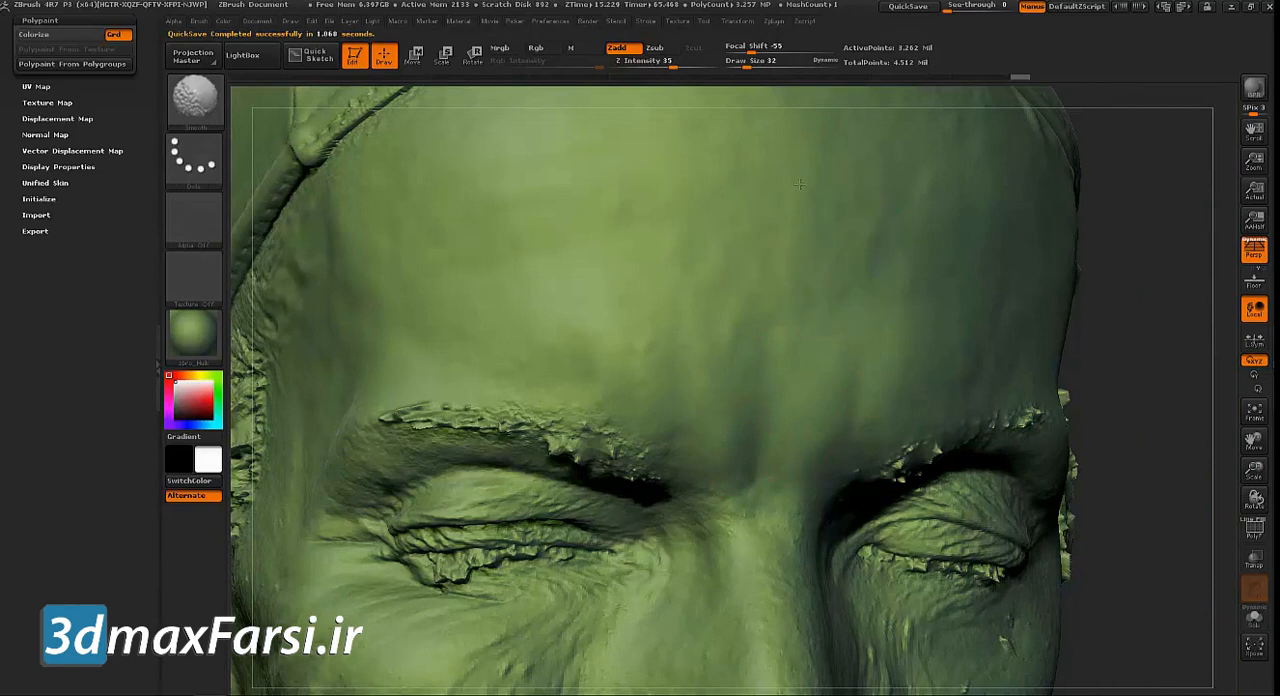
{"action": "scroll", "coordinate": [63, 252], "scroll_direction": "up", "scroll_amount": 5}
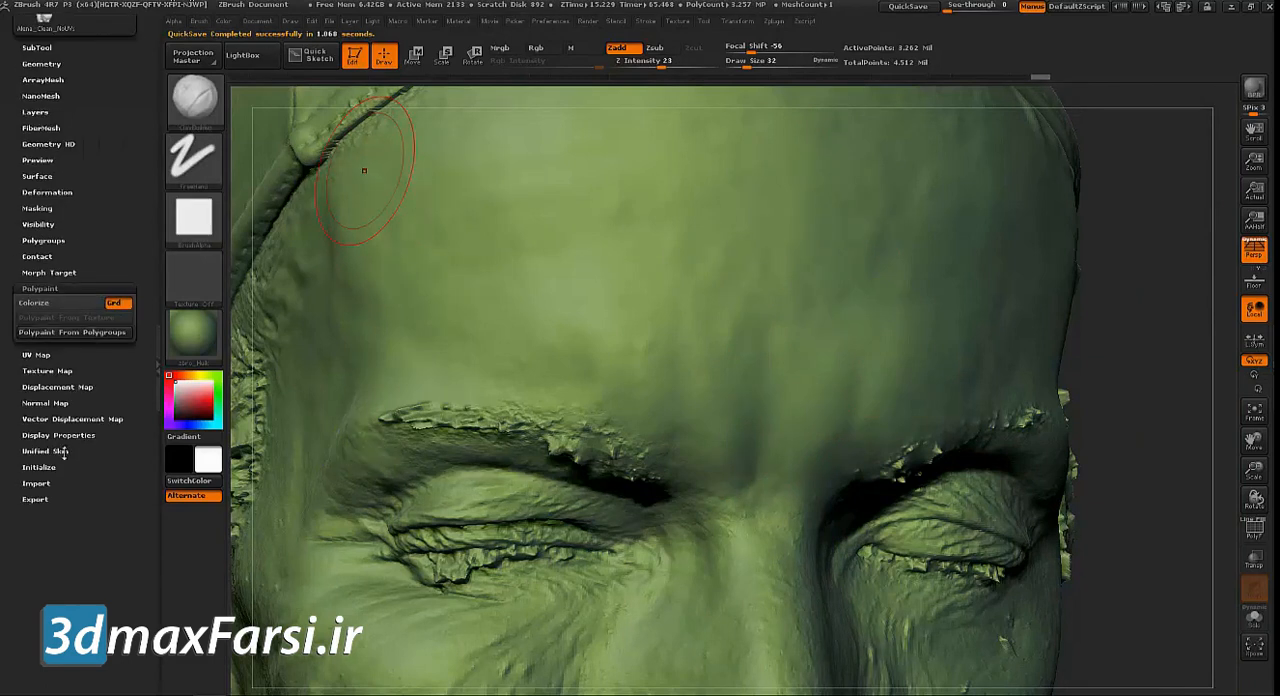
{"action": "scroll", "coordinate": [112, 120], "scroll_direction": "up", "scroll_amount": 5}
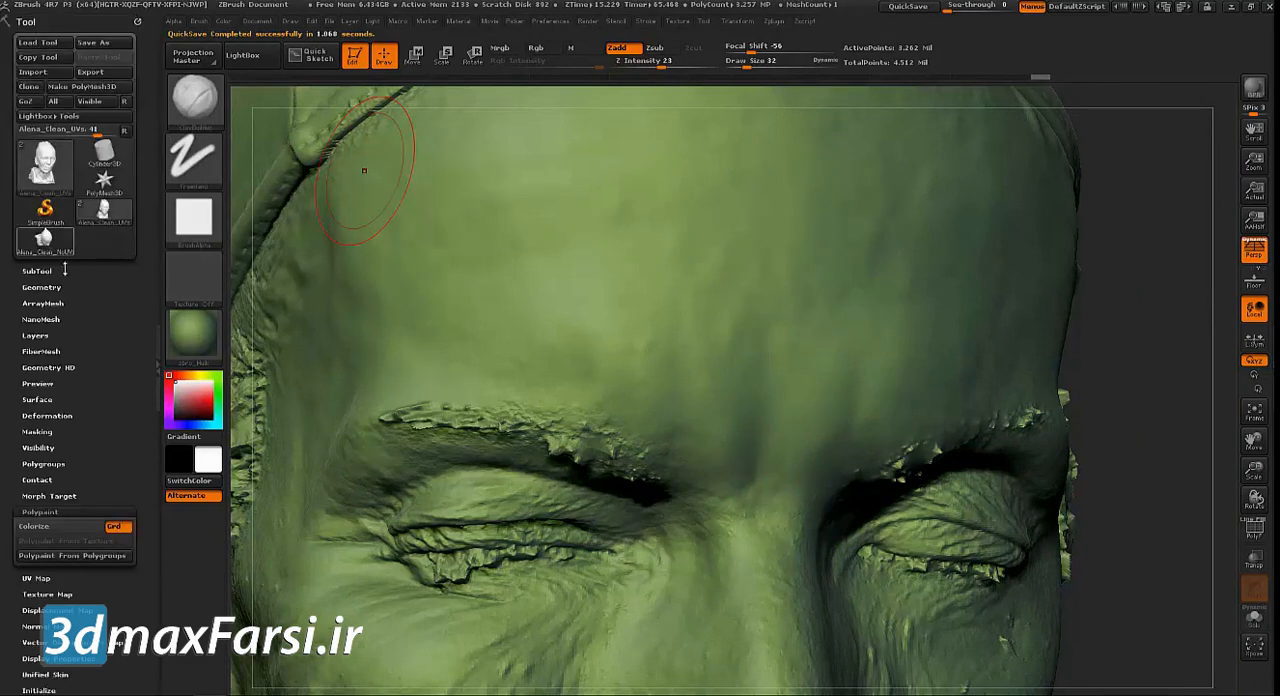
{"action": "left_click", "coordinate": [36, 270]}
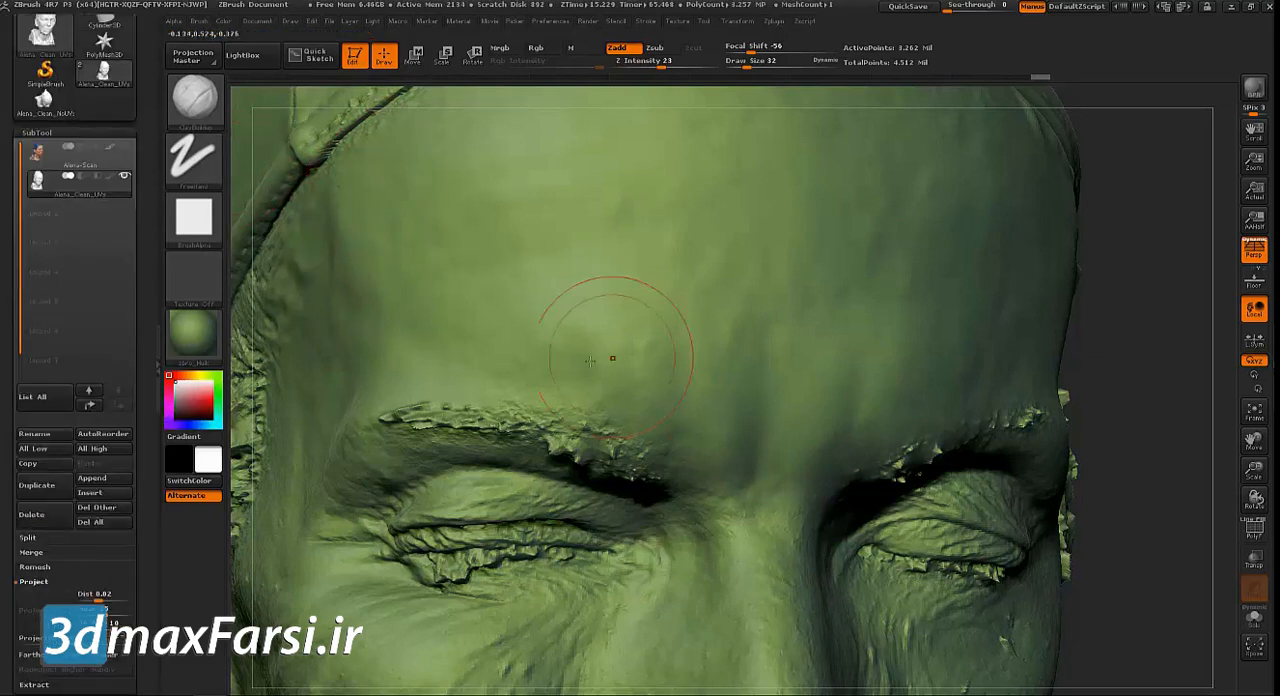
Set up the Standard brush with Alpha 40 and a Z Intensity of 13
{"action": "left_click", "coordinate": [194, 97]}
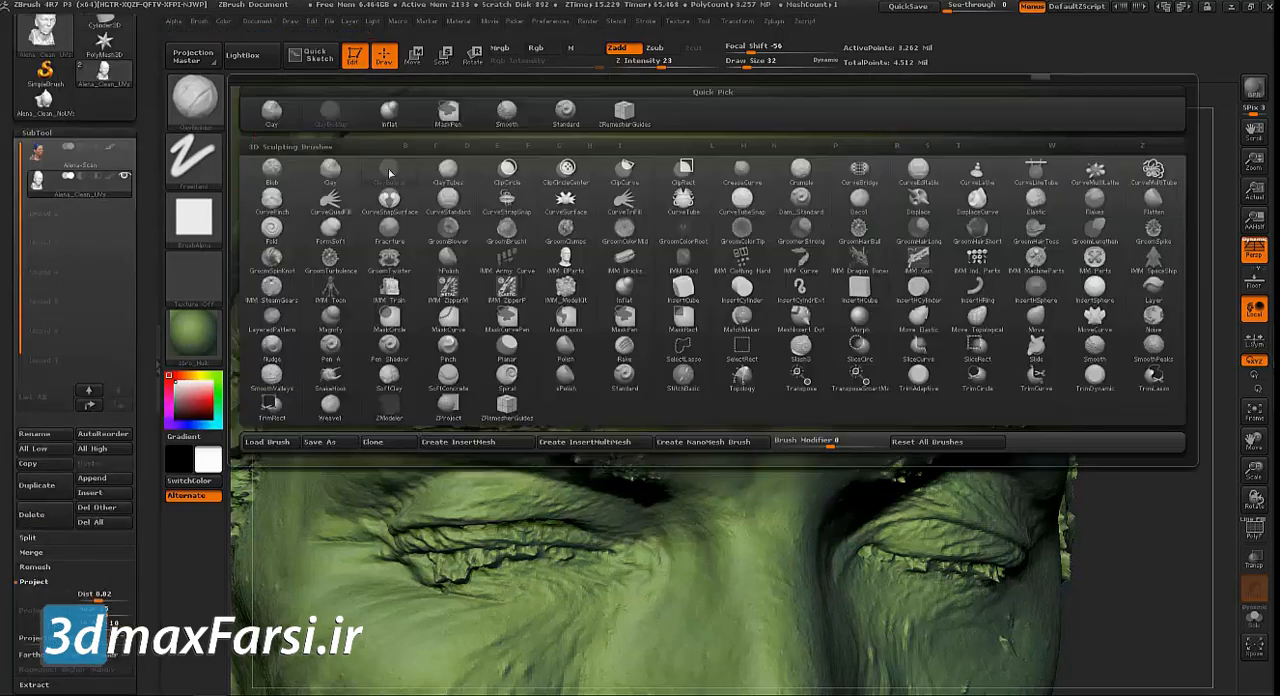
{"action": "left_click", "coordinate": [566, 112]}
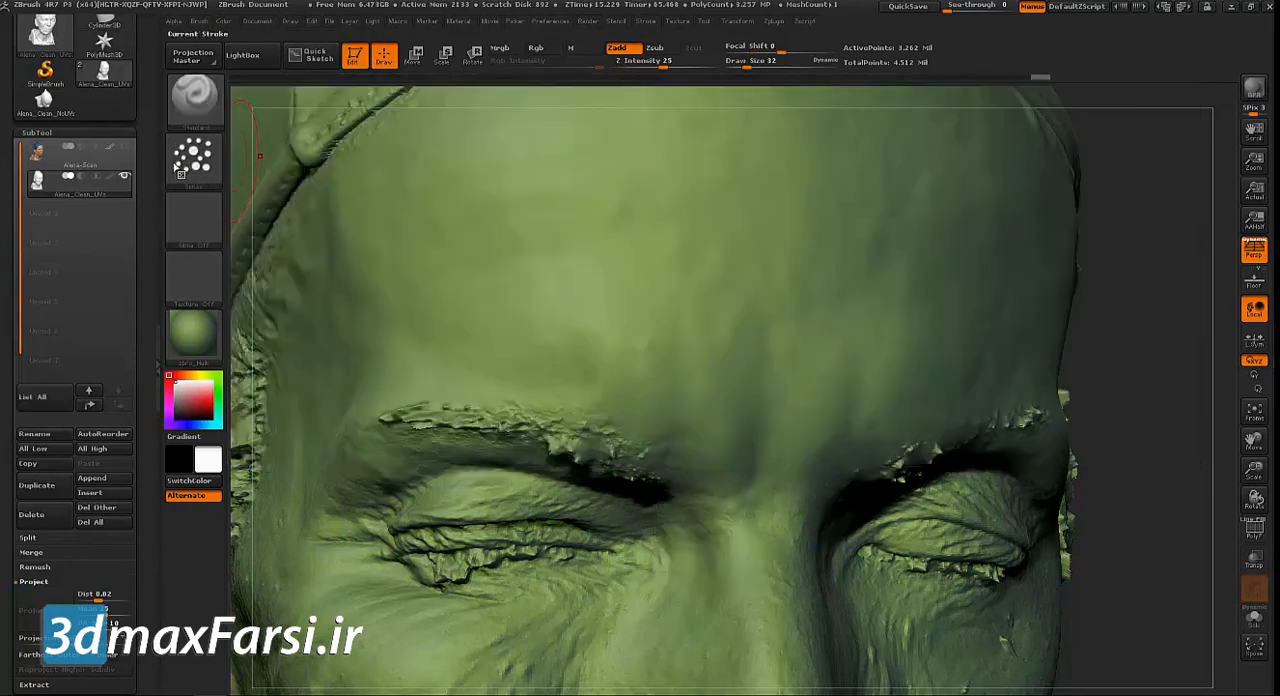
{"action": "left_click", "coordinate": [194, 218]}
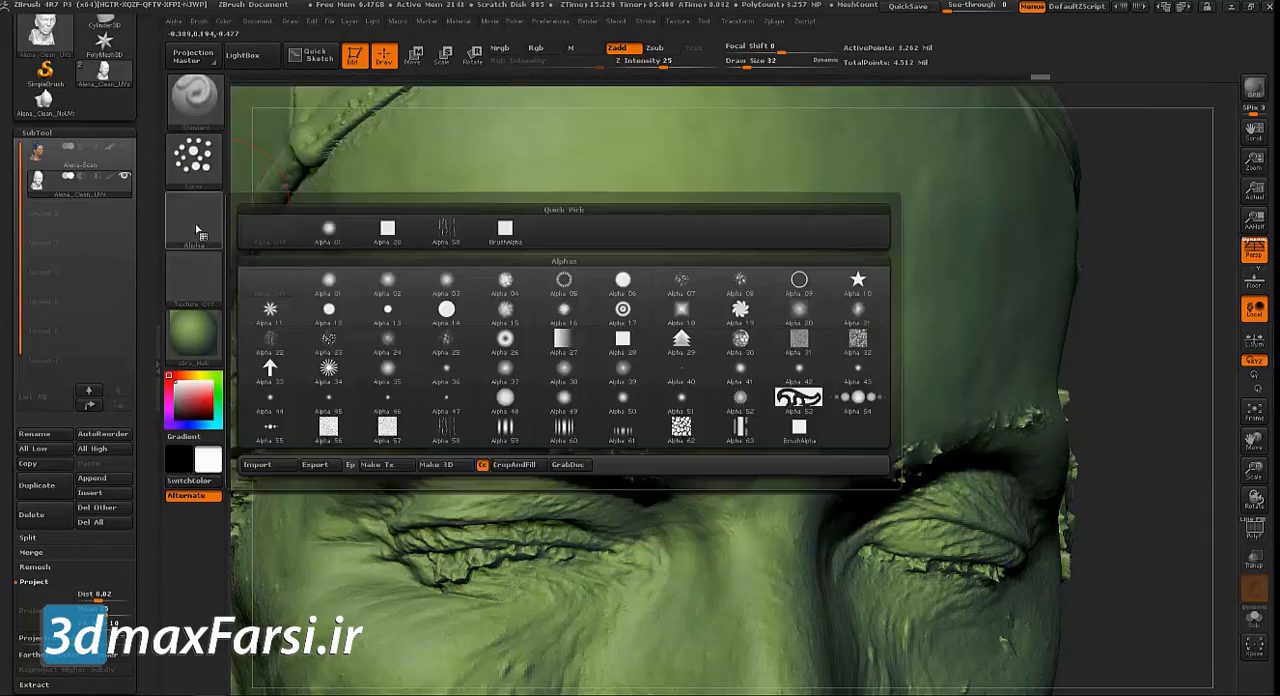
{"action": "left_click", "coordinate": [689, 378]}
{"action": "key", "text": "s"}
{"action": "left_click_drag", "start_coordinate": [564, 302], "coordinate": [561, 302]}
{"action": "left_click_drag", "start_coordinate": [663, 65], "coordinate": [649, 65]}
Spray fine skin pores above the eyebrow and up across the forehead, using draw sizes of 14 and 42
{"action": "left_click_drag", "start_coordinate": [666, 354], "coordinate": [595, 369]}
{"action": "key", "text": "s"}
{"action": "left_click_drag", "start_coordinate": [543, 322], "coordinate": [530, 322]}
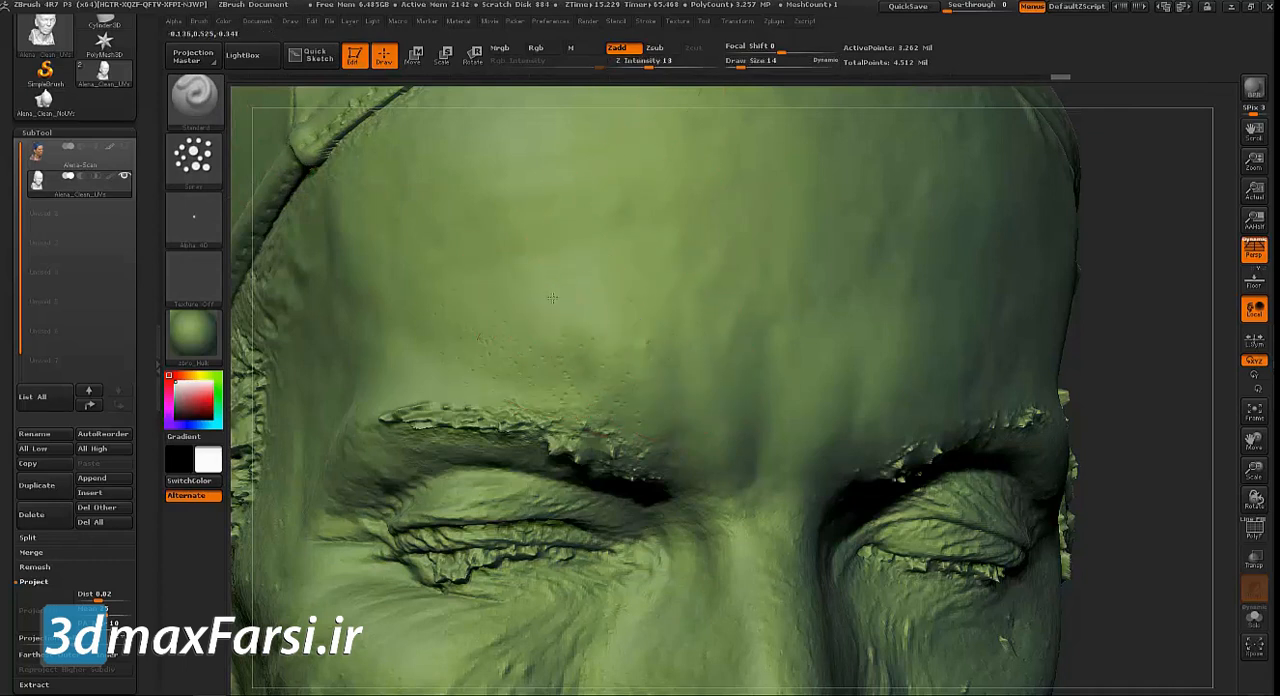
{"action": "left_click_drag", "start_coordinate": [512, 155], "coordinate": [494, 232]}
{"action": "left_click_drag", "start_coordinate": [470, 215], "coordinate": [482, 278]}
{"action": "key", "text": "s"}
{"action": "left_click_drag", "start_coordinate": [467, 335], "coordinate": [485, 335]}
Switch the brush to Alpha 58, try it on the forehead, and reduce it to Z Intensity 4 and draw size 24
{"action": "left_click", "coordinate": [206, 162]}
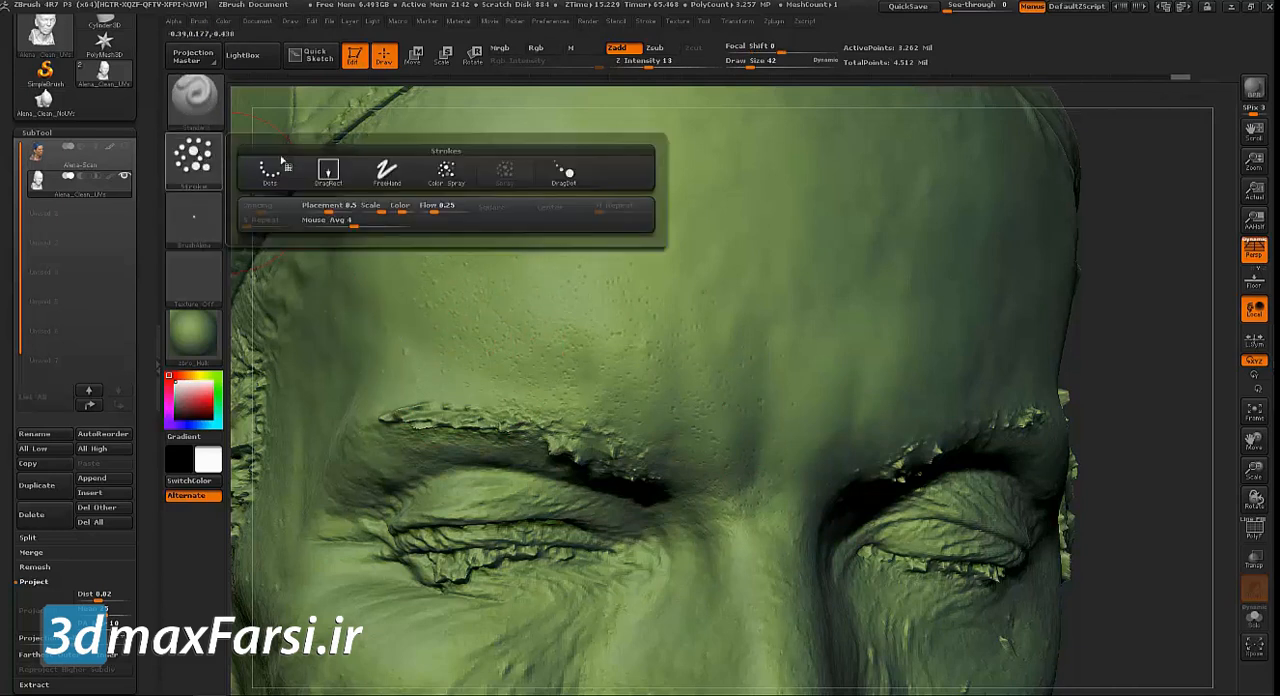
{"action": "left_click", "coordinate": [196, 217]}
{"action": "left_click", "coordinate": [506, 230]}
{"action": "left_click_drag", "start_coordinate": [491, 355], "coordinate": [414, 312]}
{"action": "key", "text": "ctrl+z"}
{"action": "left_click_drag", "start_coordinate": [648, 62], "coordinate": [616, 62]}
{"action": "key", "text": "s"}
{"action": "left_click_drag", "start_coordinate": [405, 344], "coordinate": [402, 344]}
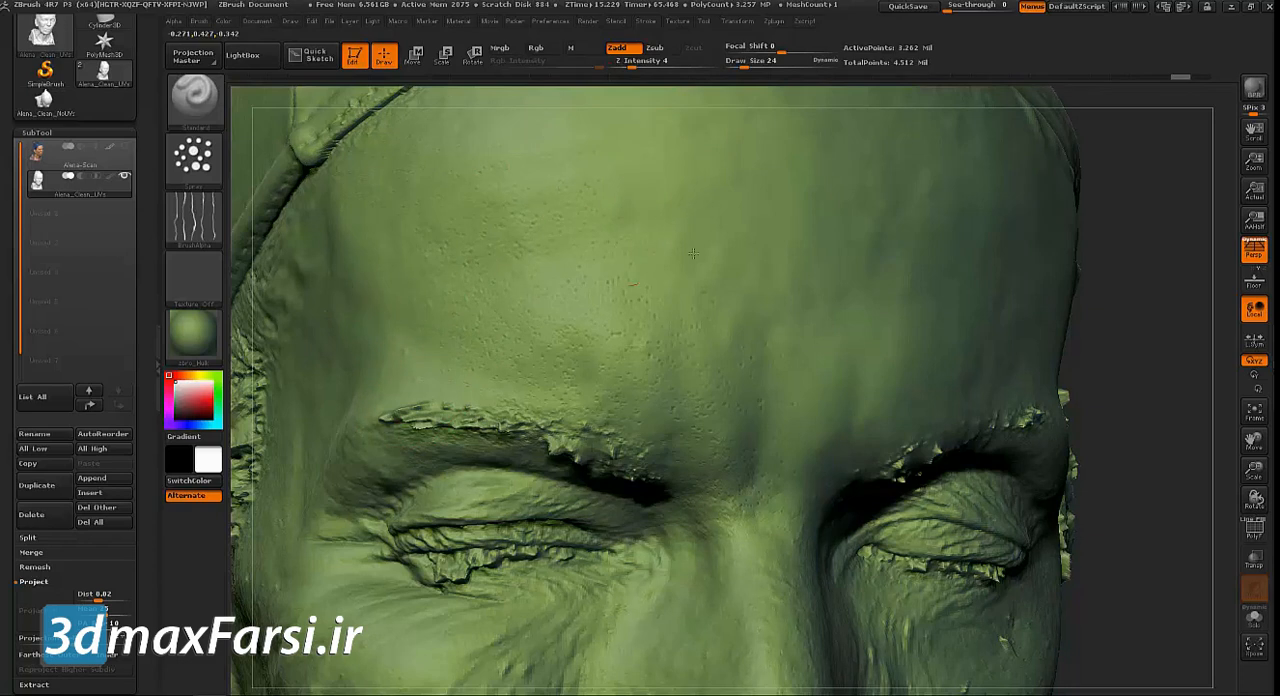
Carve fine wrinkle lines into the forehead with the Dam_Standard brush, using draw size 19 and Z Intensity 11
{"action": "left_click", "coordinate": [203, 100]}
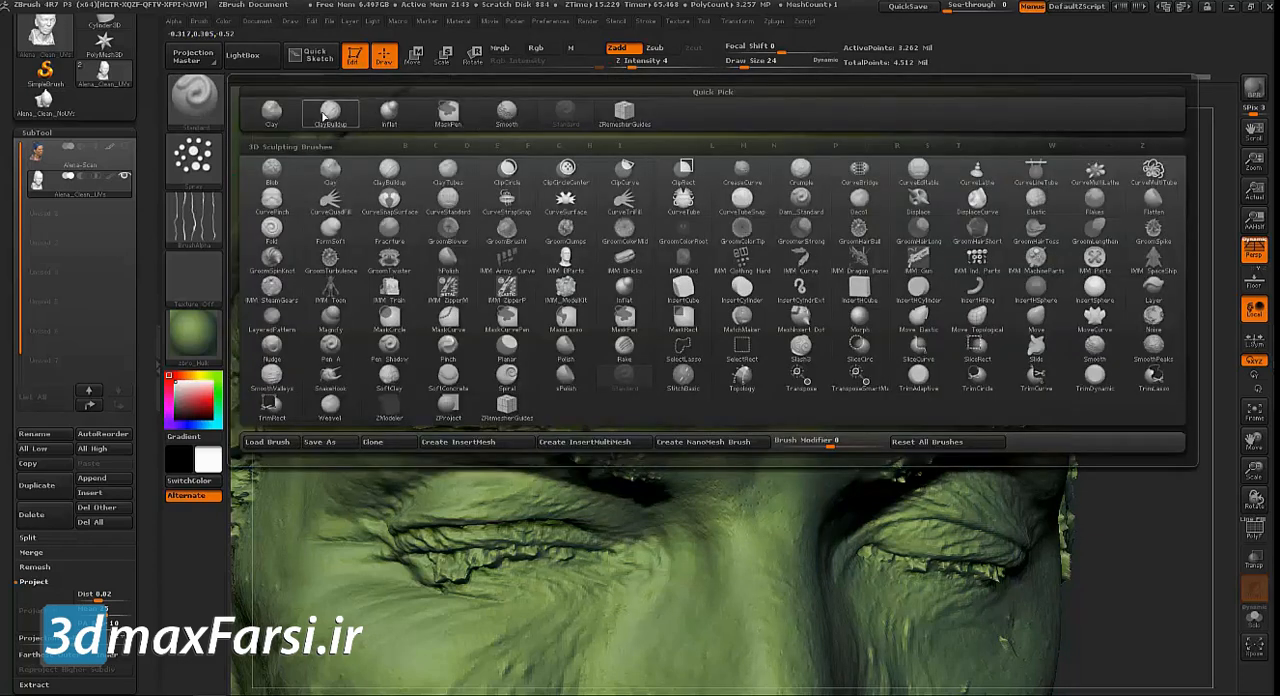
{"action": "key", "text": "d"}
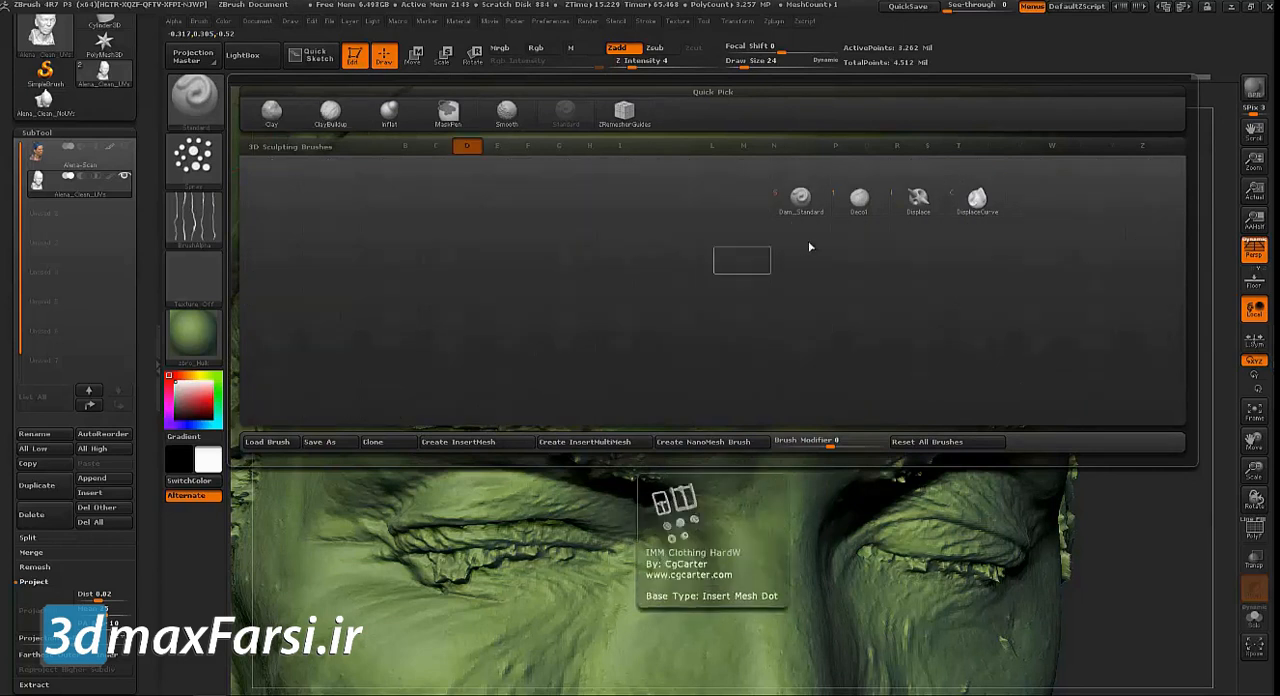
{"action": "left_click", "coordinate": [801, 200]}
{"action": "key", "text": "s"}
{"action": "left_click", "coordinate": [1151, 265]}
{"action": "left_click_drag", "start_coordinate": [1151, 265], "coordinate": [1200, 266]}
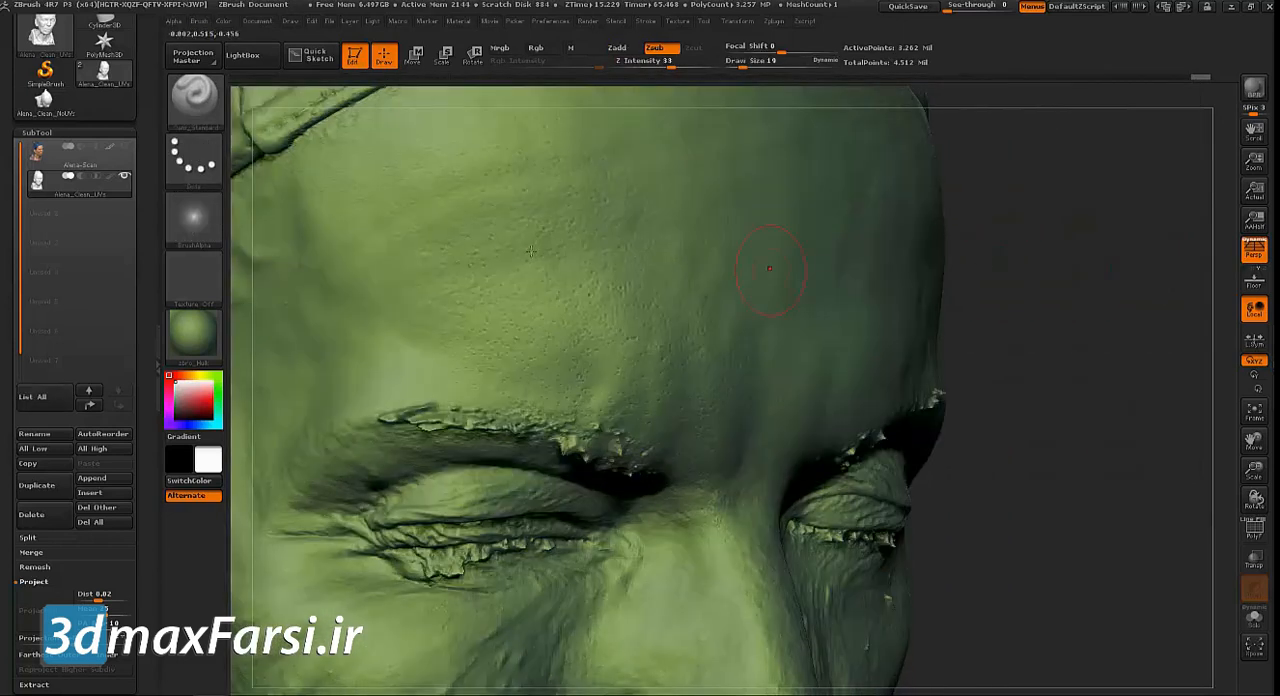
{"action": "left_click", "coordinate": [629, 48]}
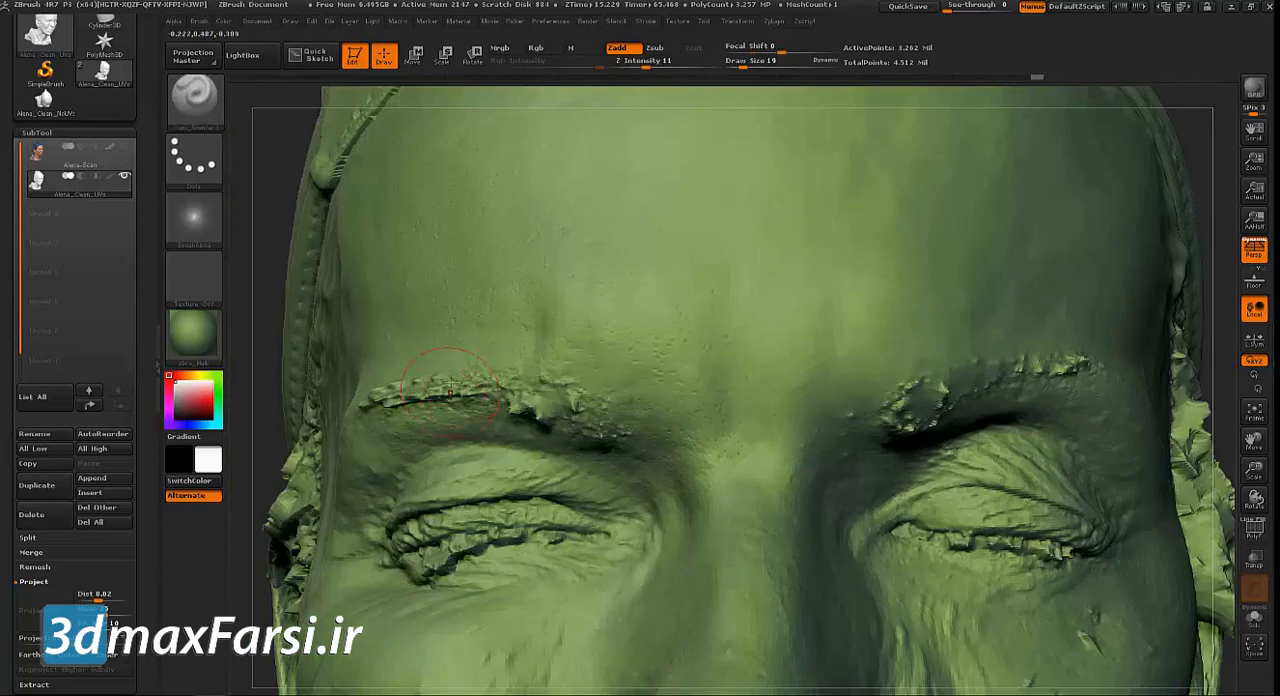
Frame the whole head and turn polypaint Colorize back on
{"action": "key", "text": "f"}
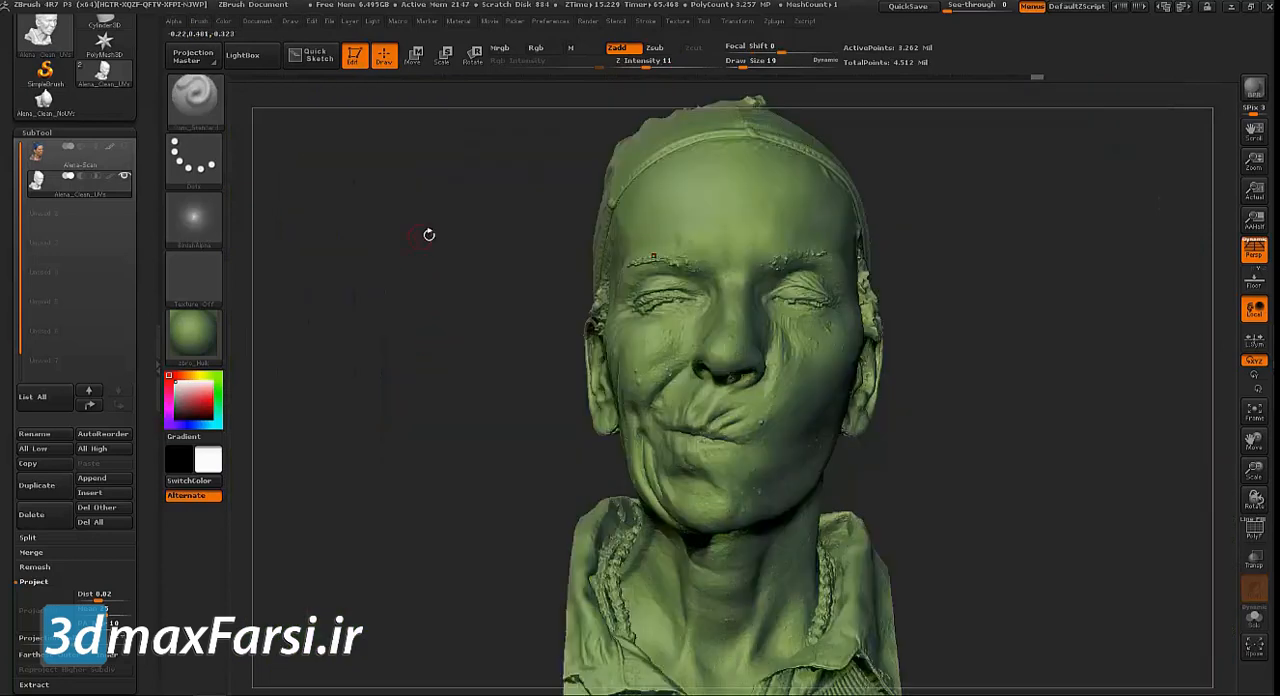
{"action": "left_click_drag", "start_coordinate": [423, 234], "coordinate": [455, 283]}
{"action": "mouse_move", "coordinate": [354, 316]}
{"action": "left_mouse_down"}
{"action": "mouse_move", "coordinate": [374, 320]}
{"action": "mouse_move", "coordinate": [366, 263]}
{"action": "left_mouse_up"}
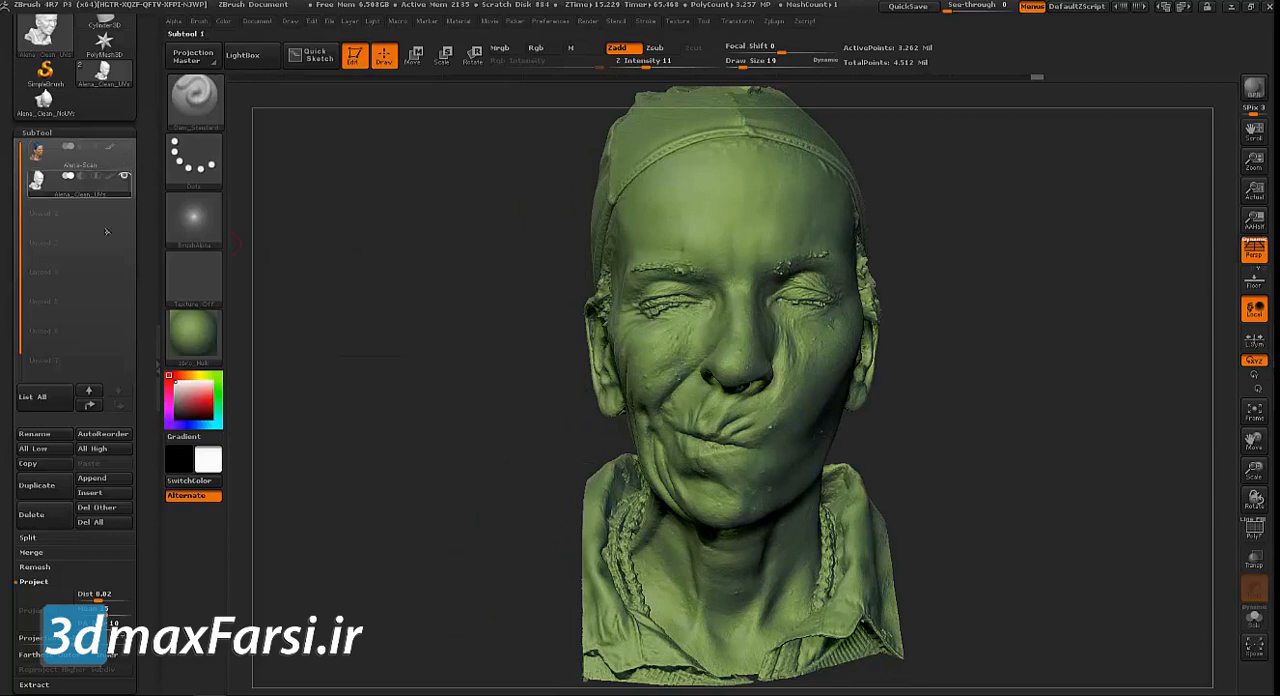
{"action": "scroll", "coordinate": [143, 286], "scroll_direction": "down", "scroll_amount": 3}
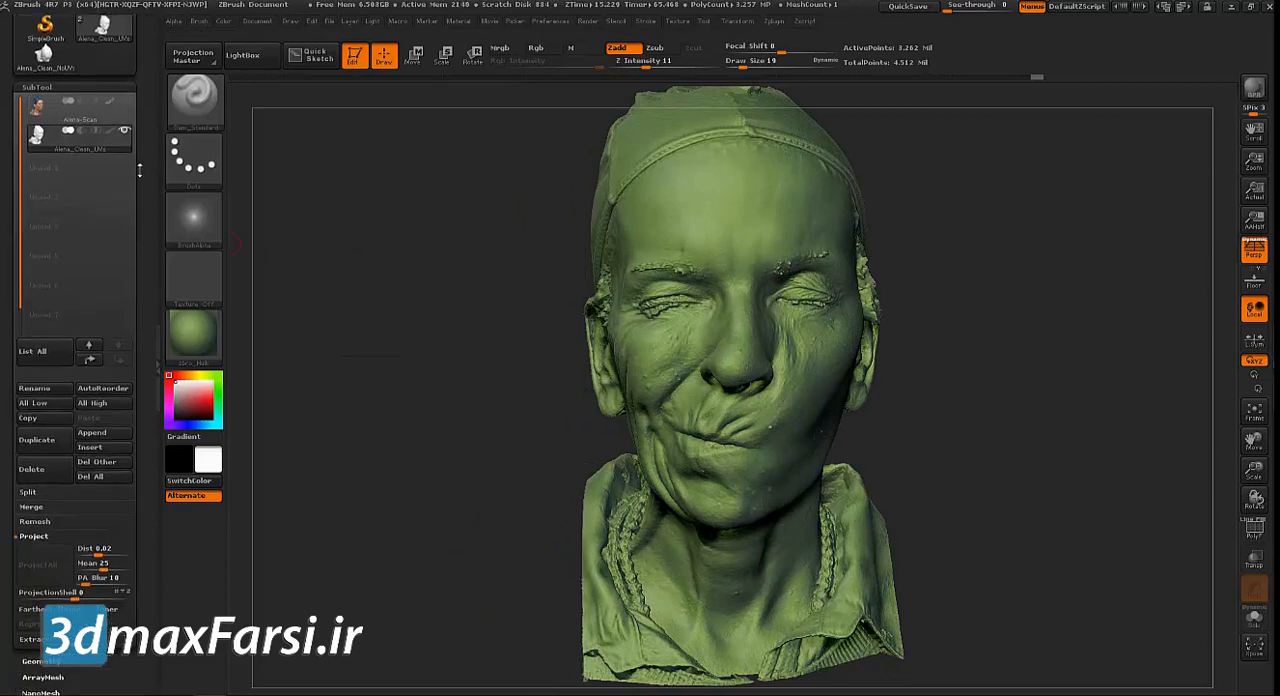
{"action": "scroll", "coordinate": [140, 461], "scroll_direction": "down", "scroll_amount": 10}
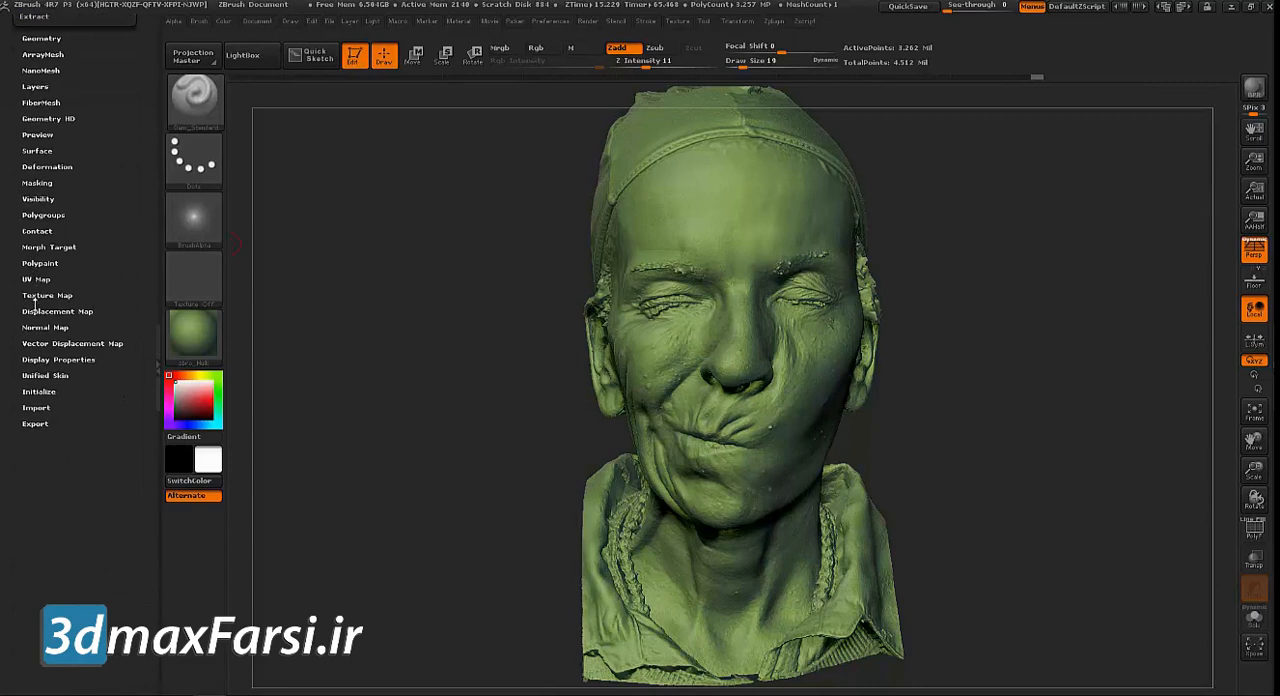
{"action": "left_click", "coordinate": [38, 263]}
{"action": "left_click", "coordinate": [33, 34]}
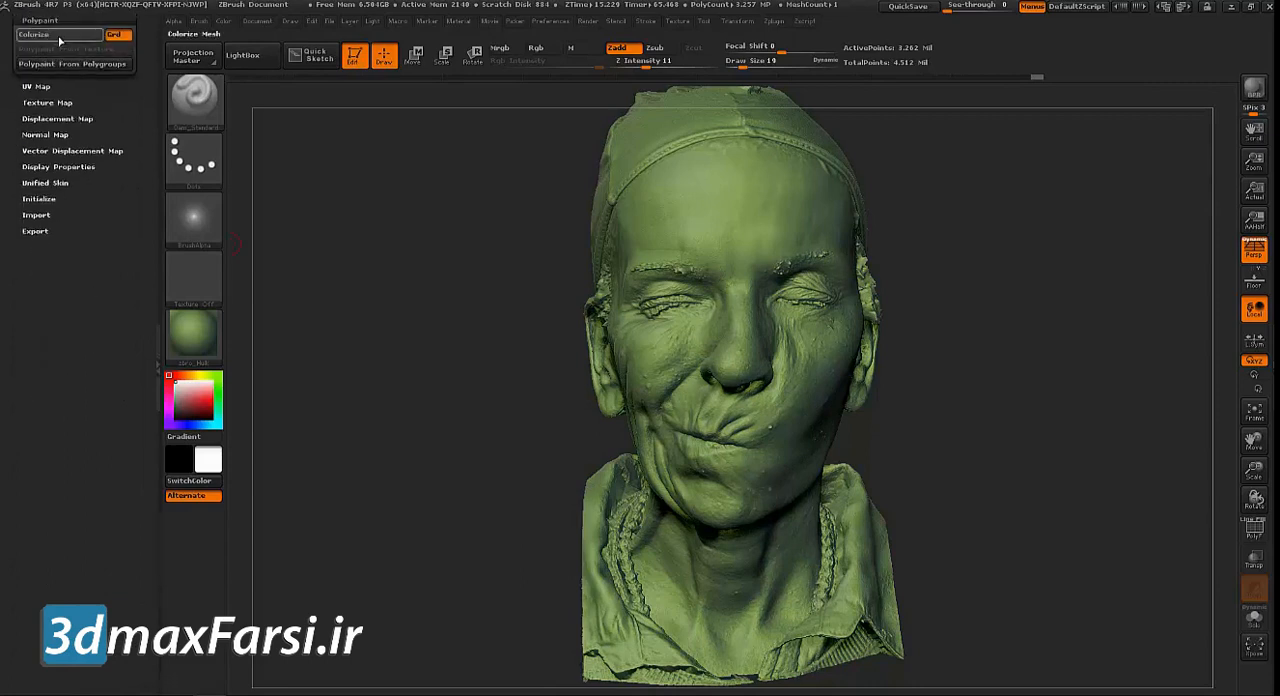
{"action": "scroll", "coordinate": [96, 374], "scroll_direction": "up", "scroll_amount": 2}
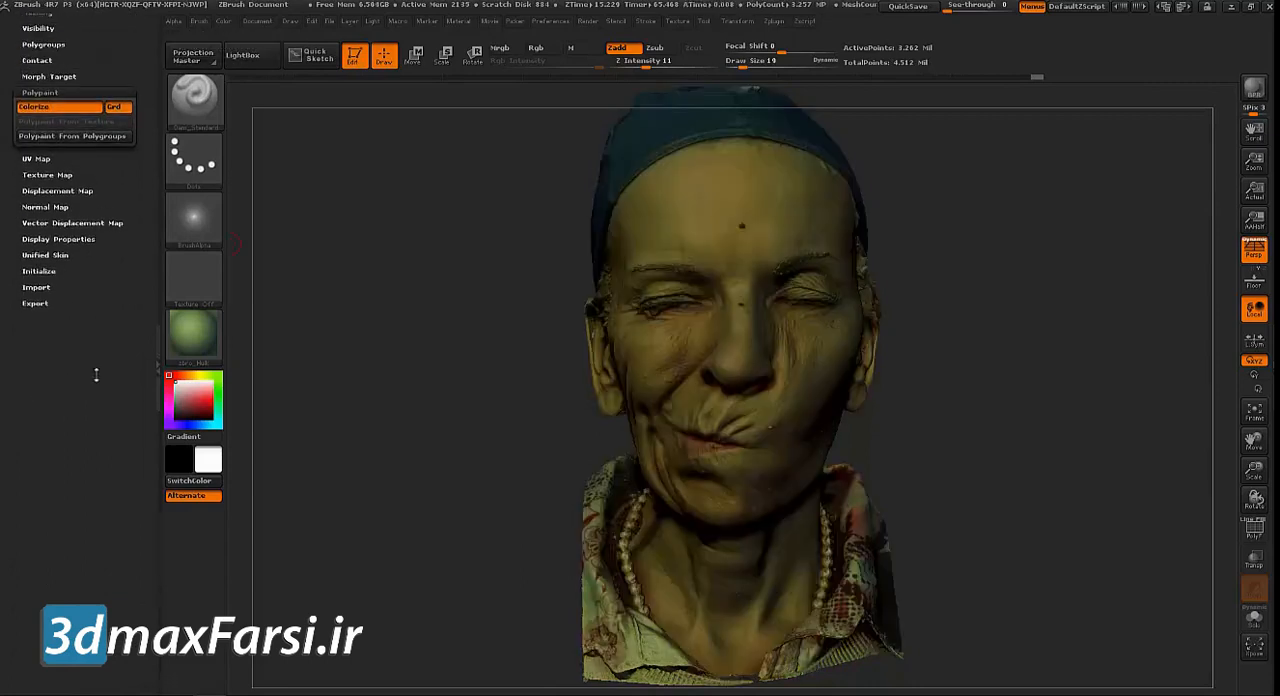
Replace the green material with a neutral white one and check the painted head from its side
{"action": "left_click", "coordinate": [215, 335]}
{"action": "left_click", "coordinate": [1042, 467]}
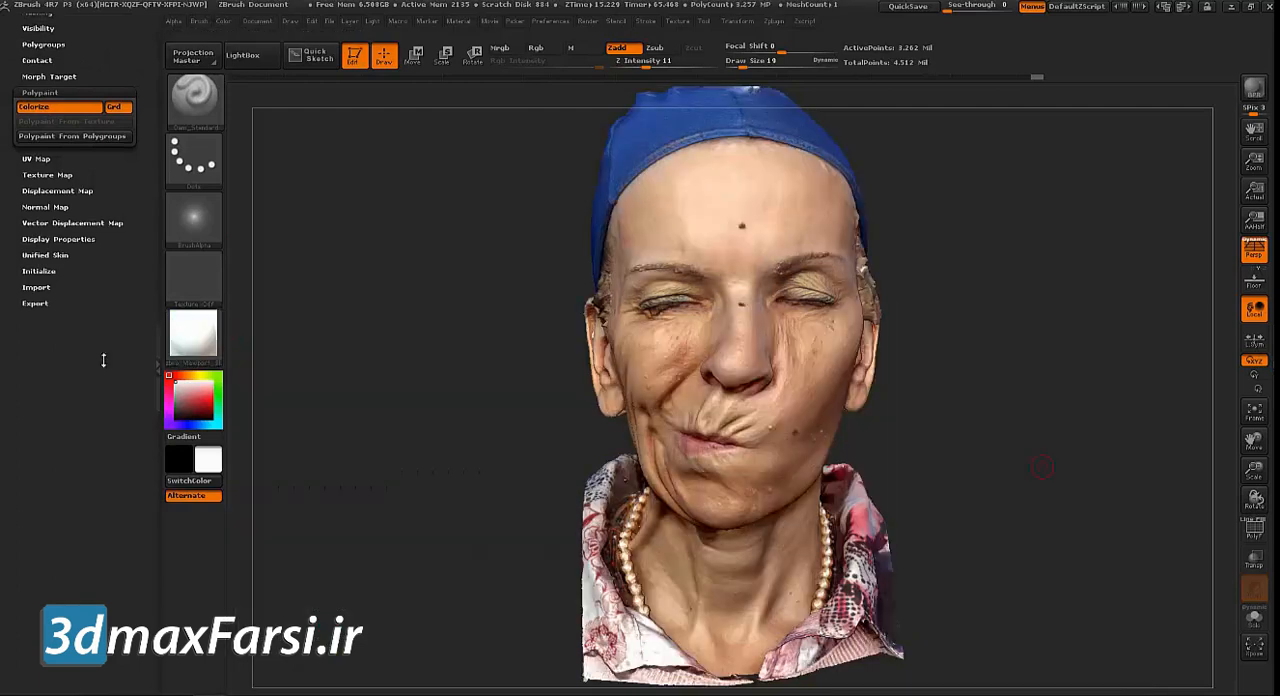
{"action": "left_click_drag", "start_coordinate": [418, 362], "coordinate": [550, 366]}
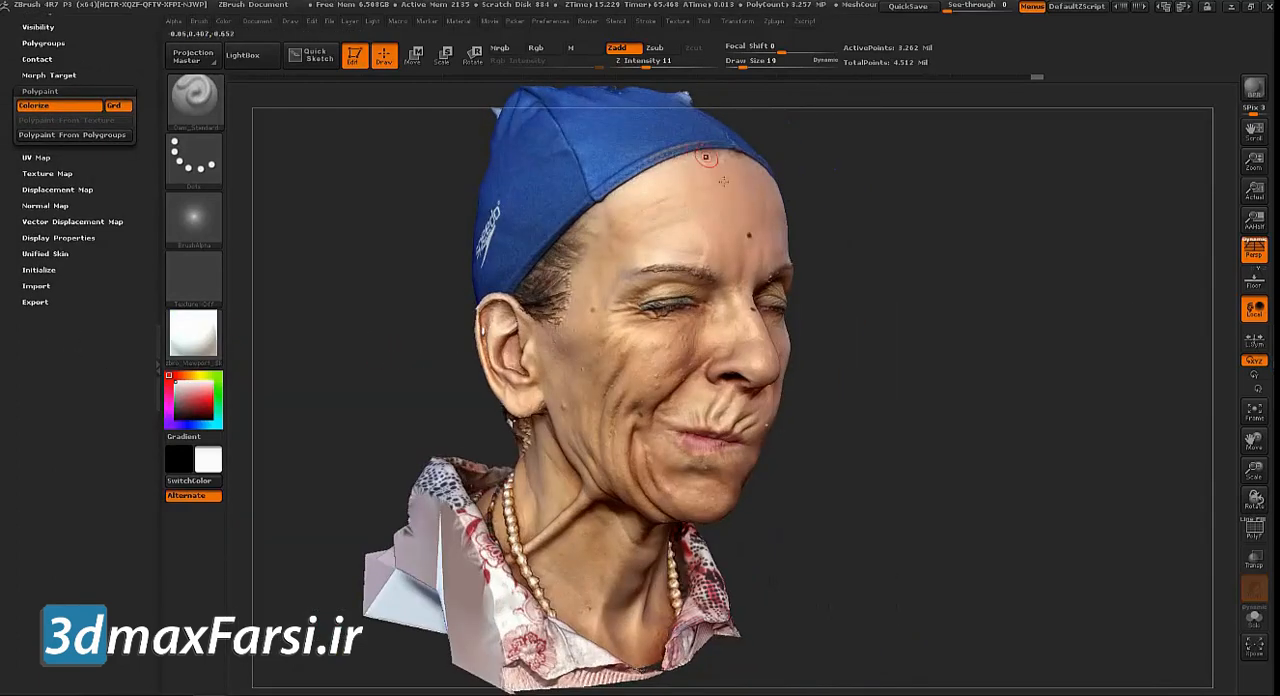
{"action": "left_click_drag", "start_coordinate": [320, 259], "coordinate": [341, 370], "text": "alt"}
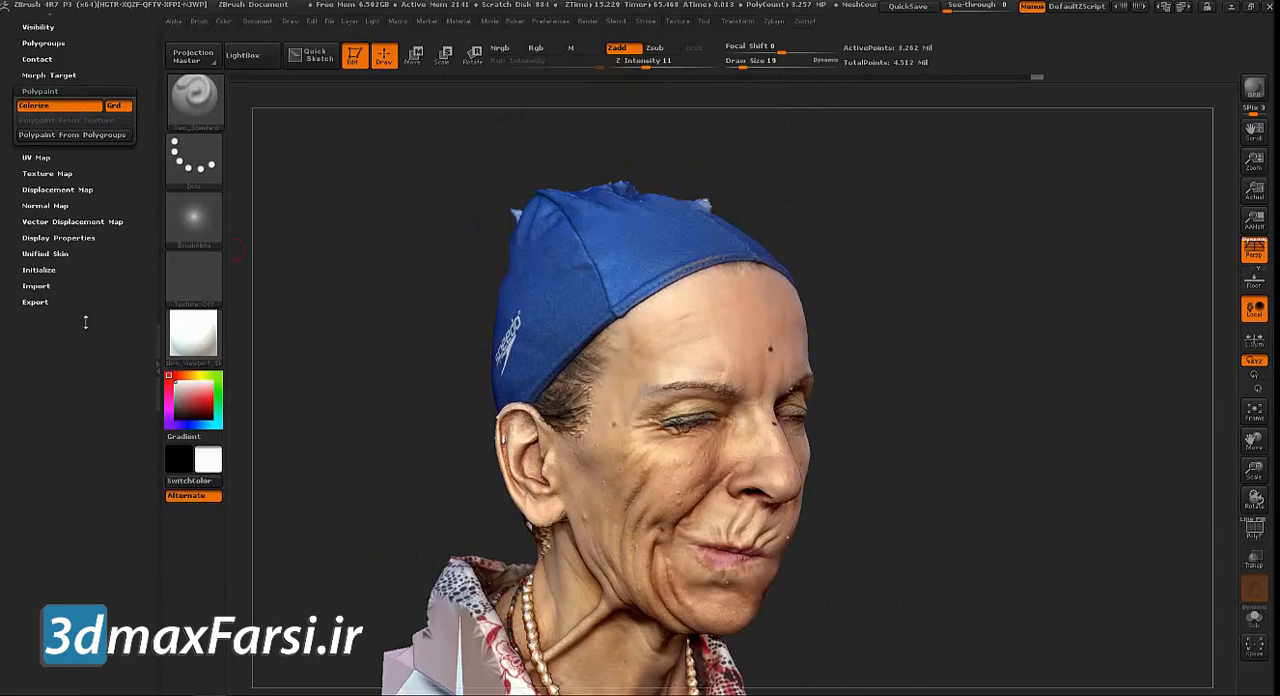
Set the UV map size of the clean mesh to 4096
{"action": "left_click_drag", "start_coordinate": [86, 321], "coordinate": [86, 365]}
{"action": "left_click", "coordinate": [36, 217]}
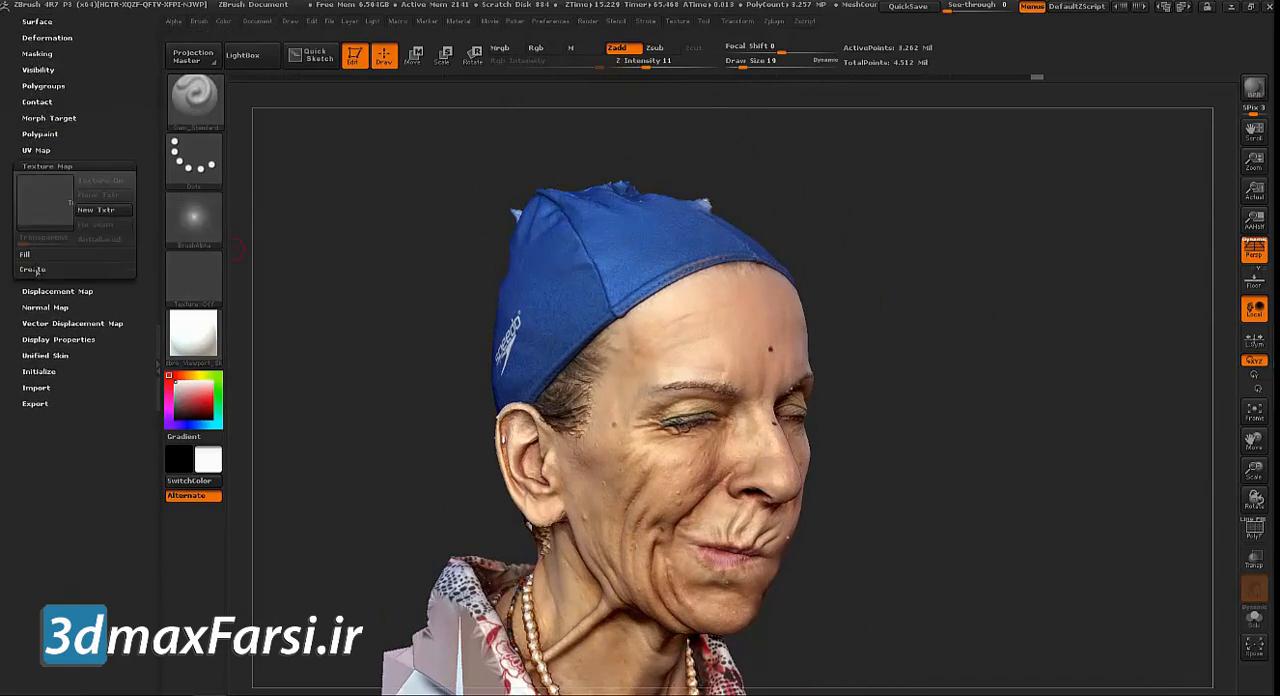
{"action": "left_click", "coordinate": [36, 150]}
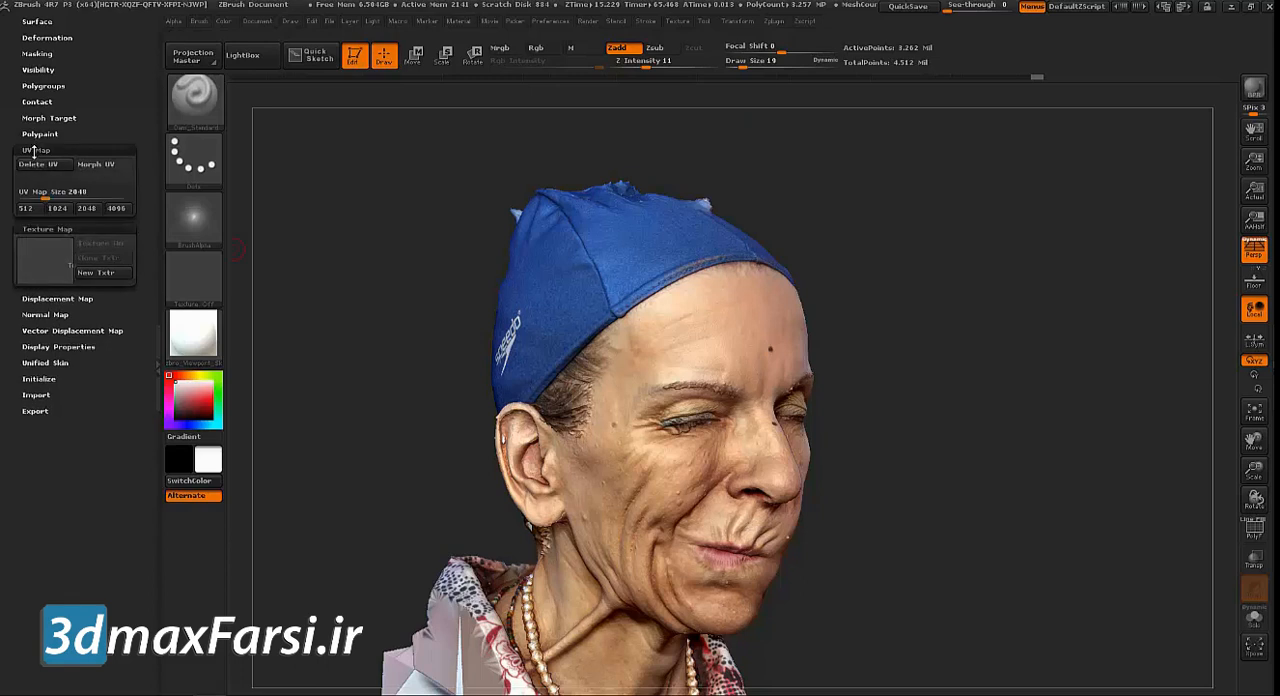
{"action": "left_click", "coordinate": [116, 209]}
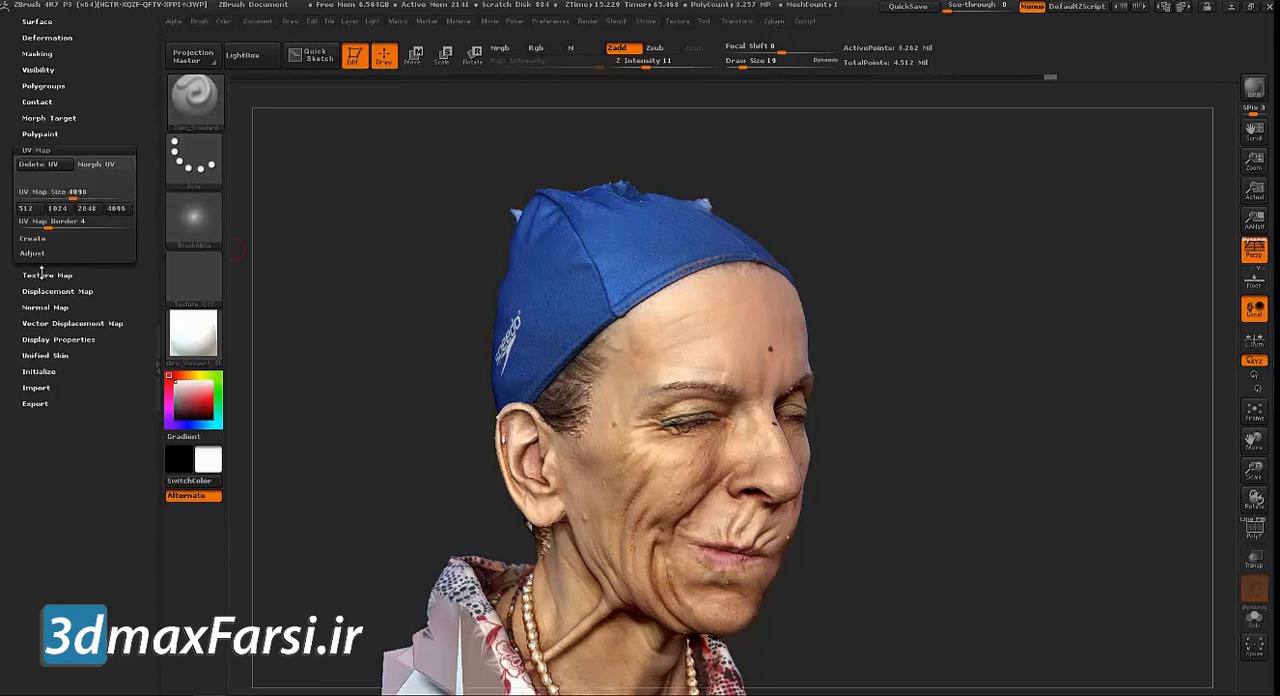
Create a new texture map from the polypaint and clone it to make it the current texture
{"action": "left_click", "coordinate": [42, 273]}
{"action": "left_click", "coordinate": [33, 268]}
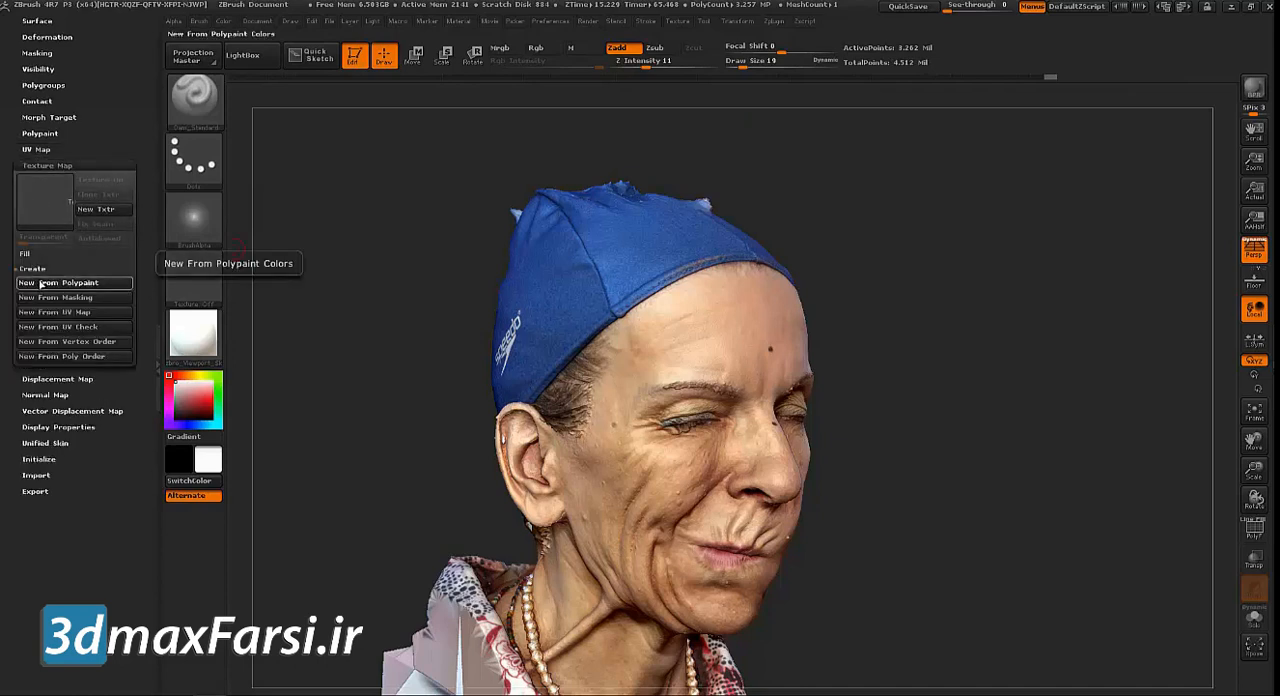
{"action": "left_click", "coordinate": [41, 284]}
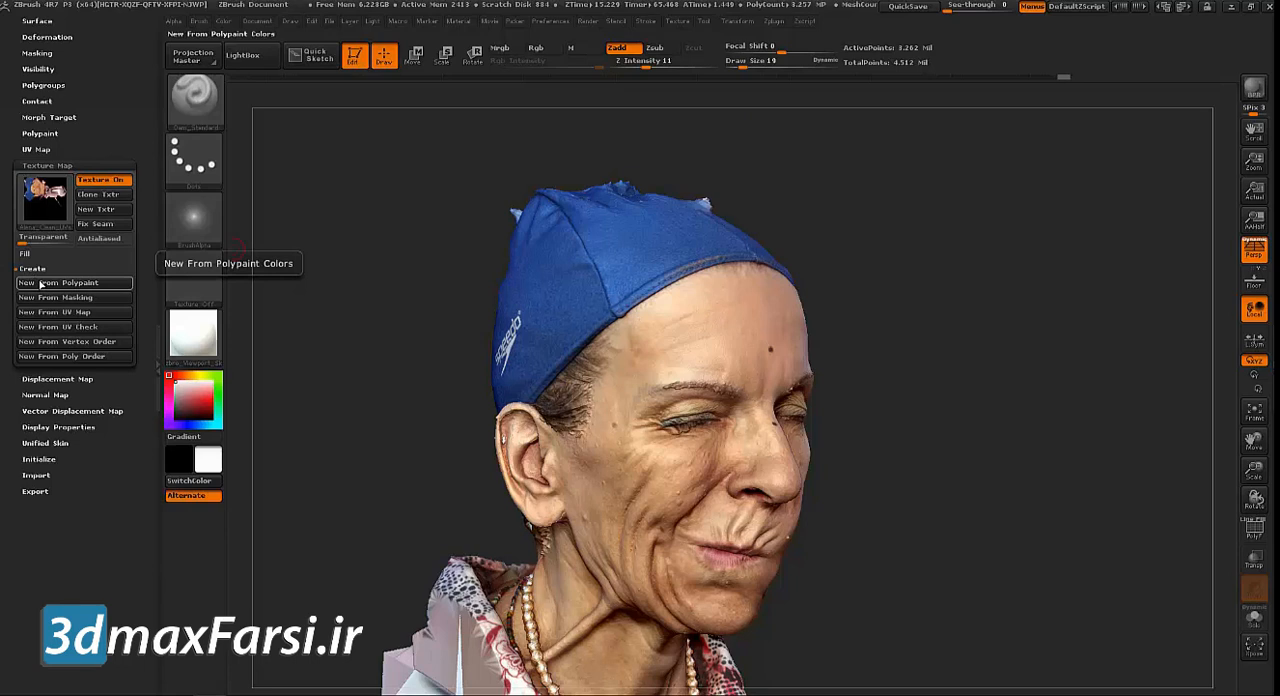
{"action": "mouse_move", "coordinate": [38, 207]}
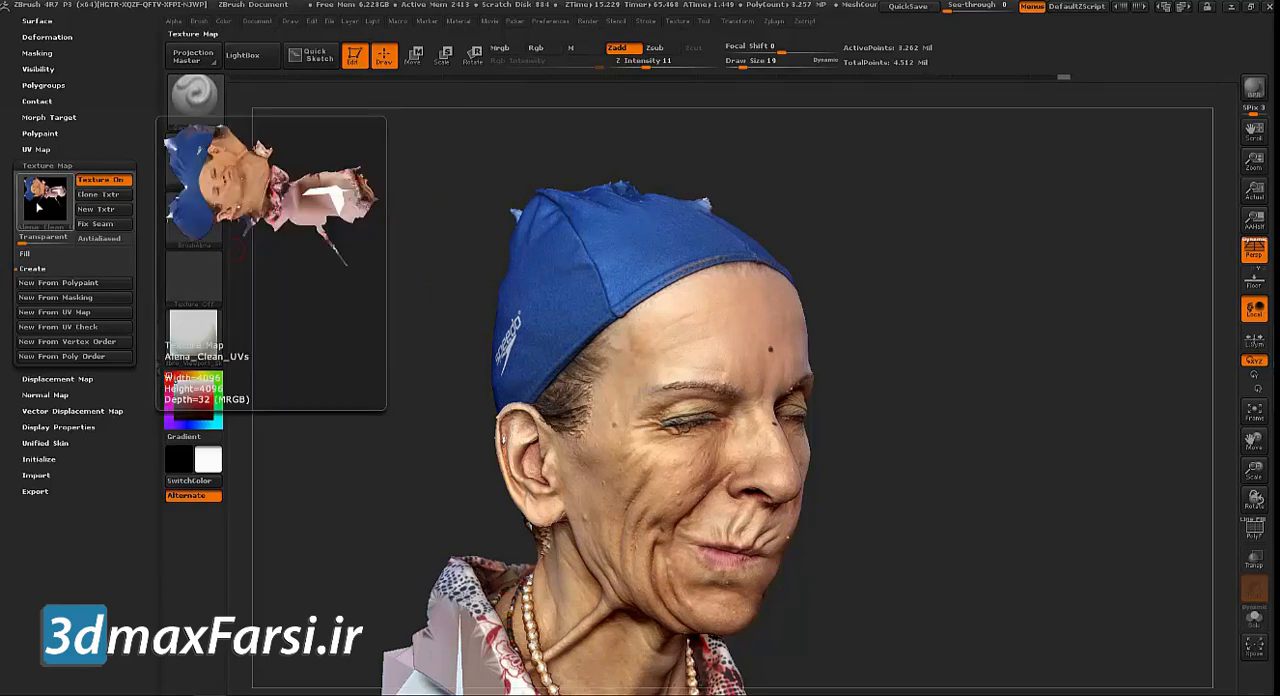
{"action": "left_click", "coordinate": [98, 194]}
{"action": "left_click", "coordinate": [193, 263]}
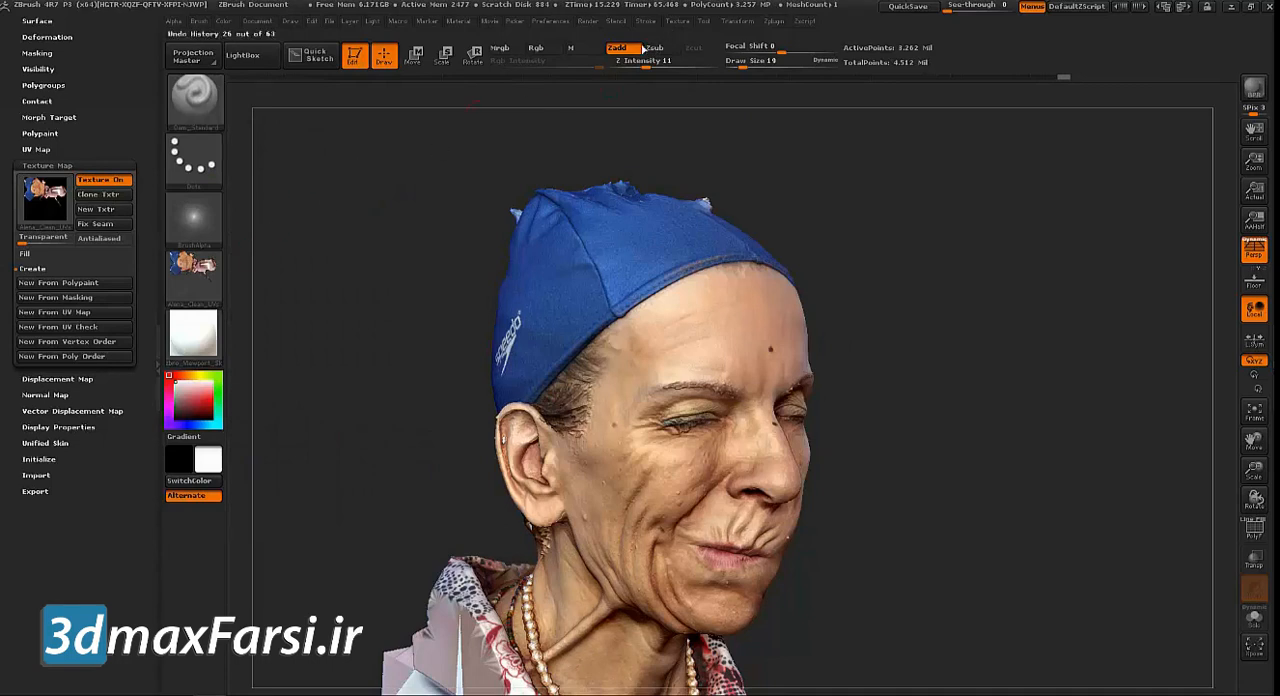
Export the cloned texture to the 3DScan folder as a TIFF named Alena_COLOR.tif
{"action": "left_click", "coordinate": [679, 21]}
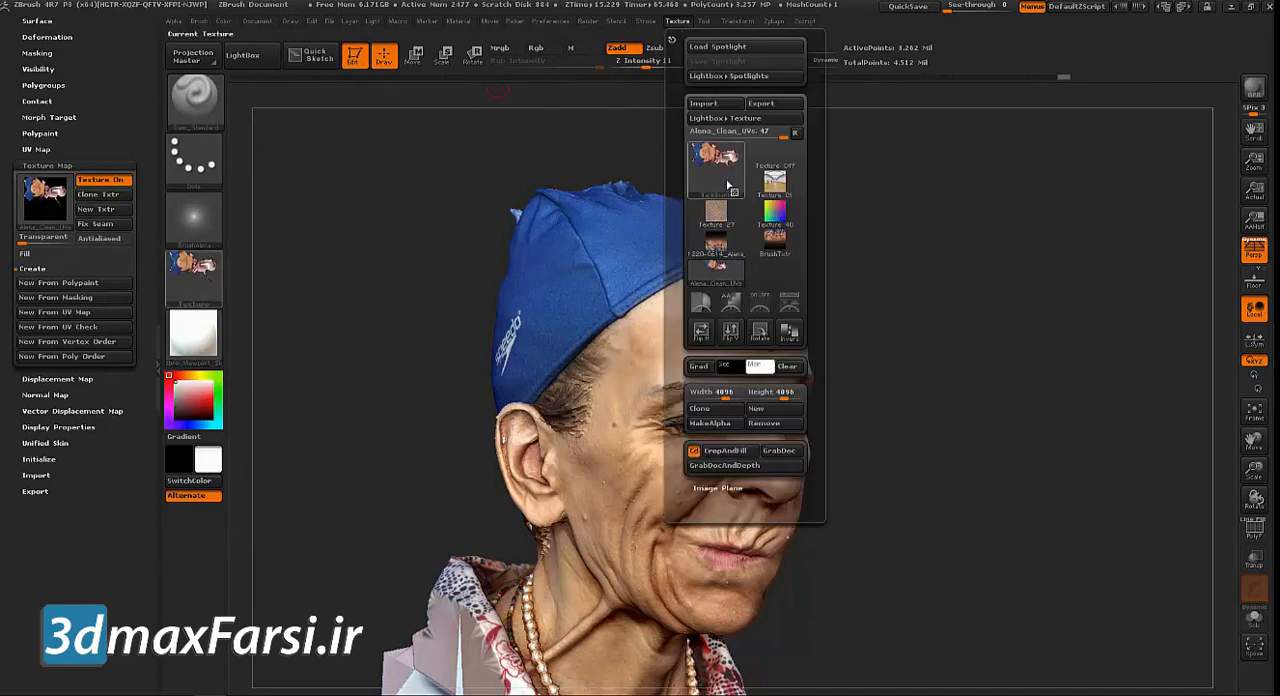
{"action": "left_click", "coordinate": [762, 104]}
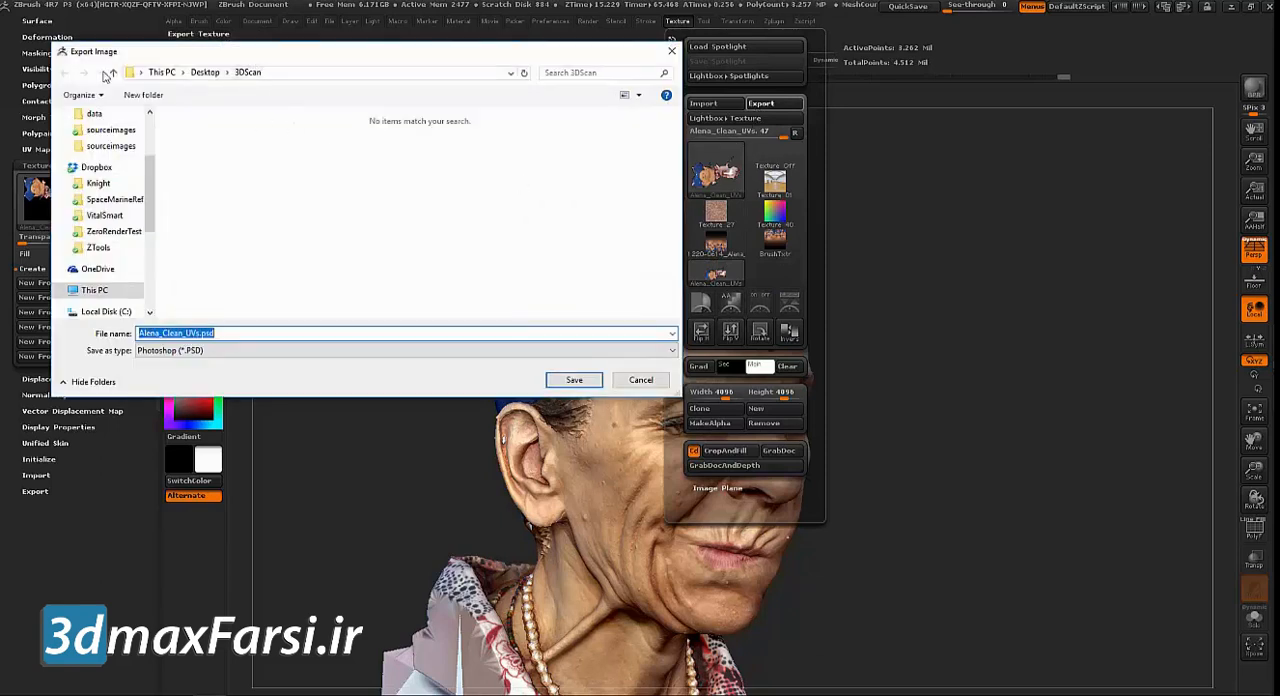
{"action": "left_click", "coordinate": [184, 351]}
{"action": "left_click", "coordinate": [157, 405]}
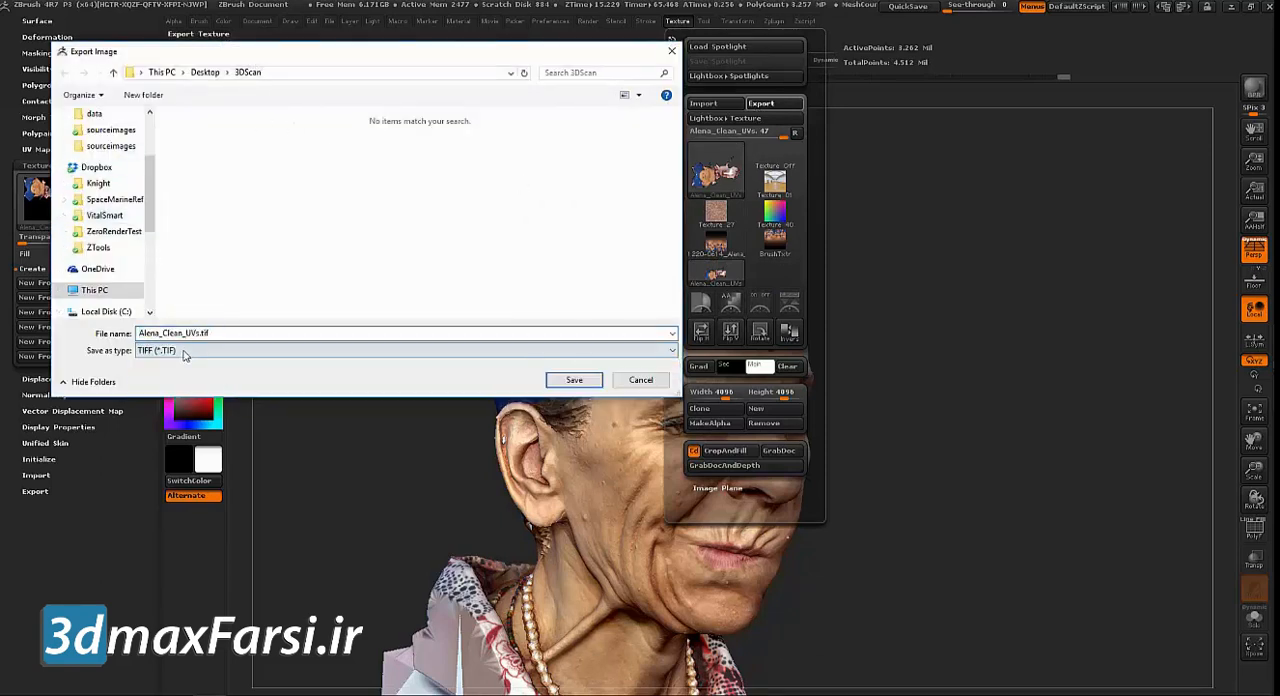
{"action": "key", "text": "BackSpace"}
{"action": "key", "text": "BackSpace"}
{"action": "key", "text": "BackSpace"}
{"action": "key", "text": "BackSpace"}
{"action": "key", "text": "BackSpace"}
{"action": "key", "text": "BackSpace"}
{"action": "key", "text": "BackSpace"}
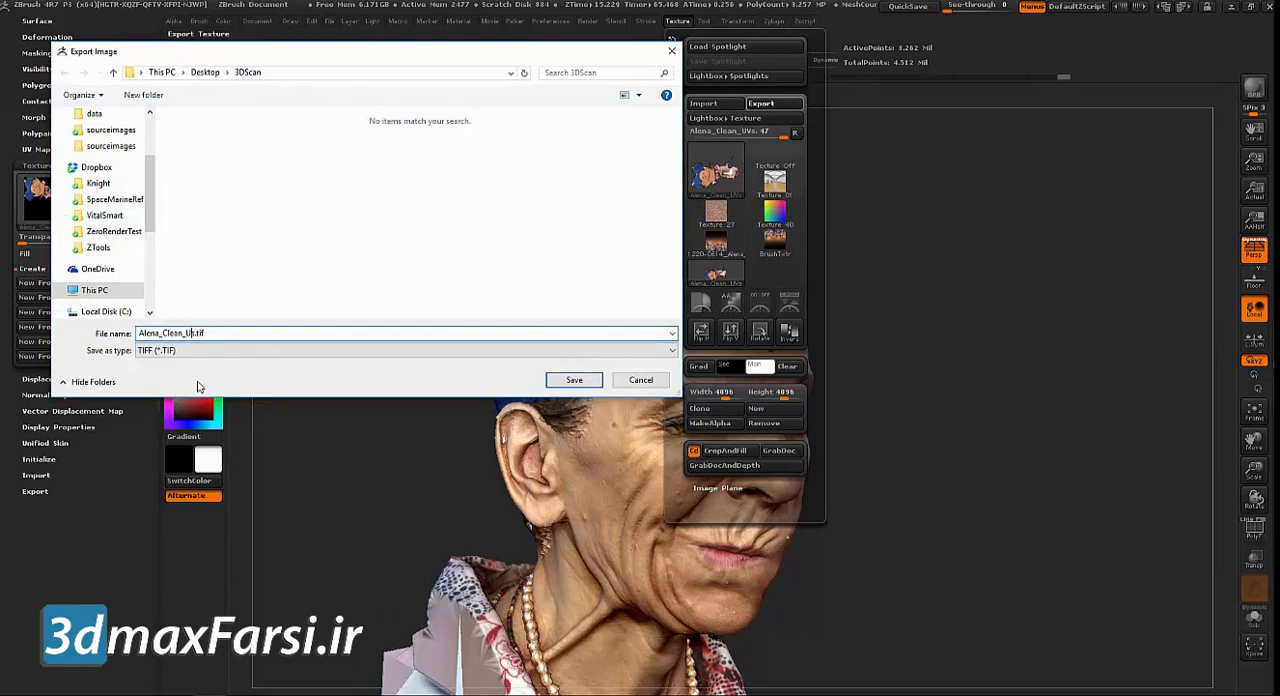
{"action": "key", "text": "BackSpace"}
{"action": "key", "text": "BackSpace"}
{"action": "type", "text": "COLOR"}
{"action": "key", "text": "Return"}
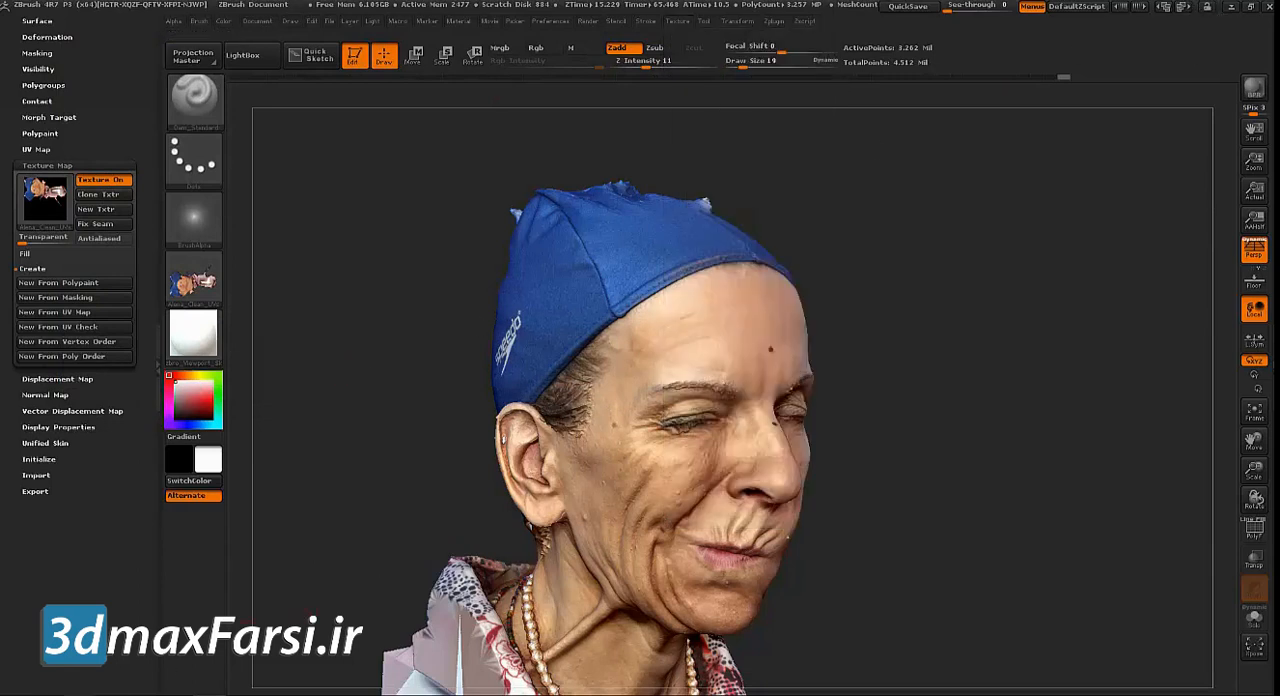
Switch to File Explorer and examine an enlarged preview of Alena_COLOR.tif in the 3DScan folder
{"action": "mouse_move", "coordinate": [111, 694]}
{"action": "left_click", "coordinate": [114, 668]}
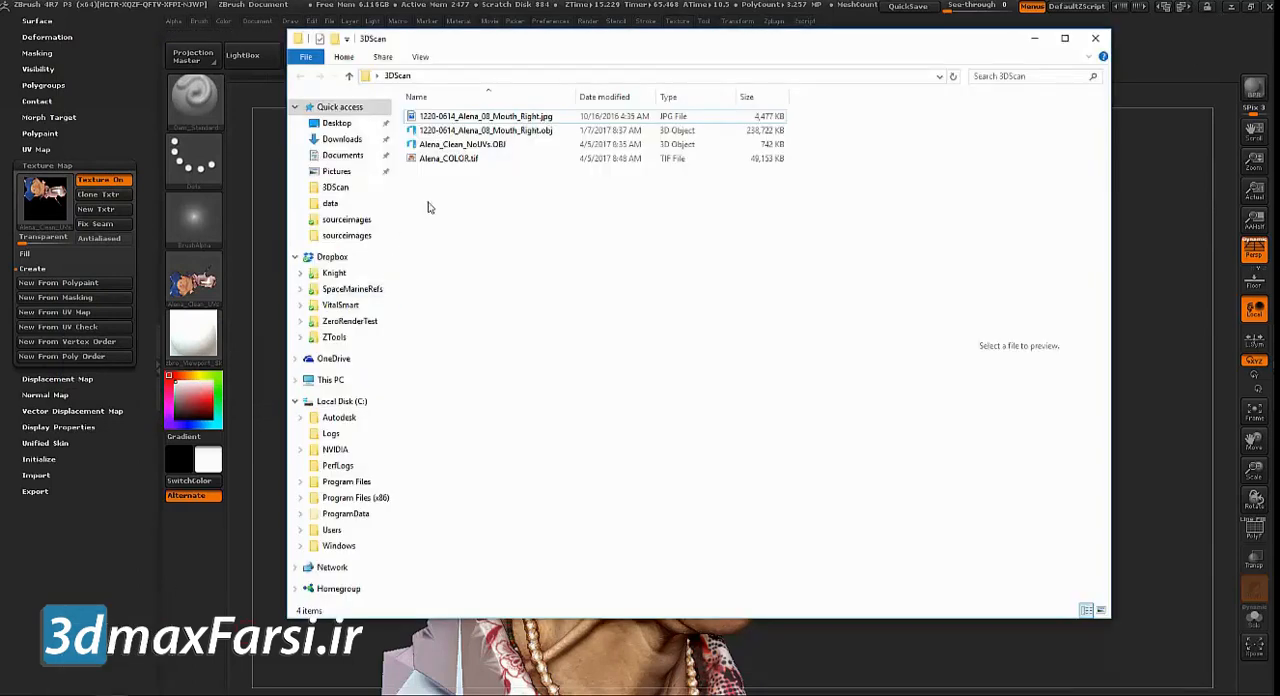
{"action": "left_click", "coordinate": [450, 161]}
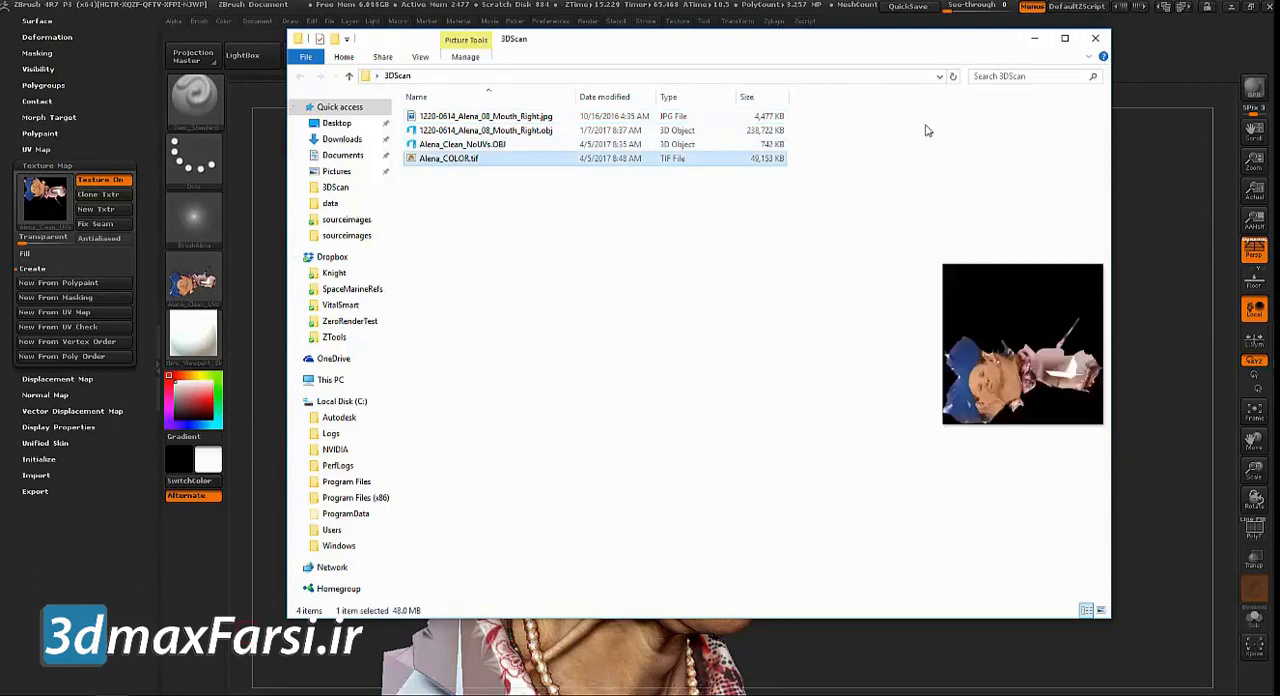
{"action": "double_click", "coordinate": [843, 33]}
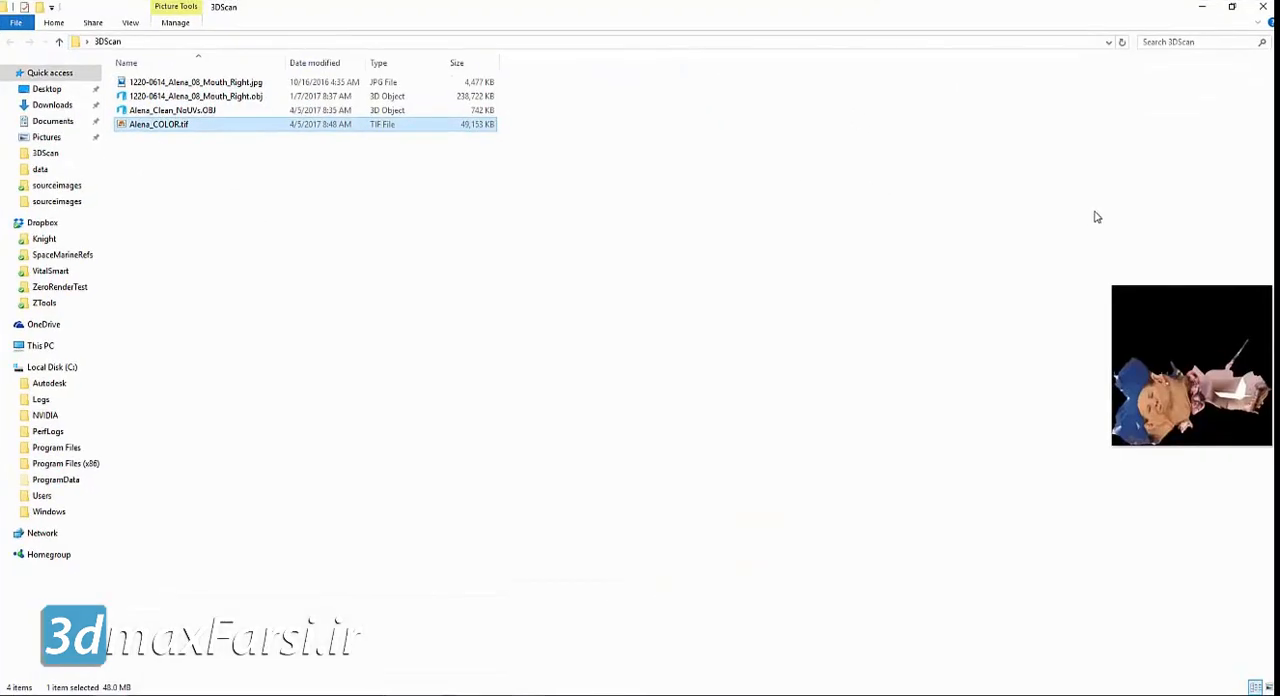
{"action": "left_click_drag", "start_coordinate": [1097, 210], "coordinate": [560, 244]}
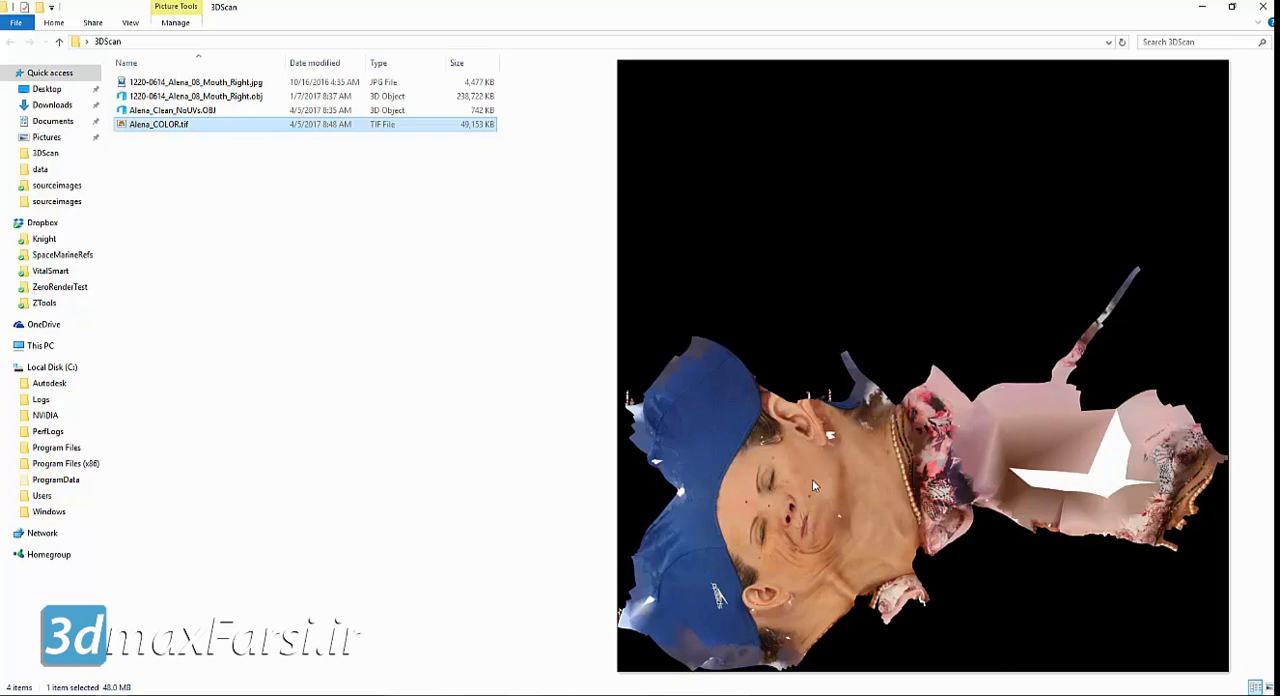
Switch back to ZBrush, frame the textured head and examine it from the front
{"action": "left_click_drag", "start_coordinate": [449, 8], "coordinate": [425, 148]}
{"action": "left_click", "coordinate": [818, 144]}
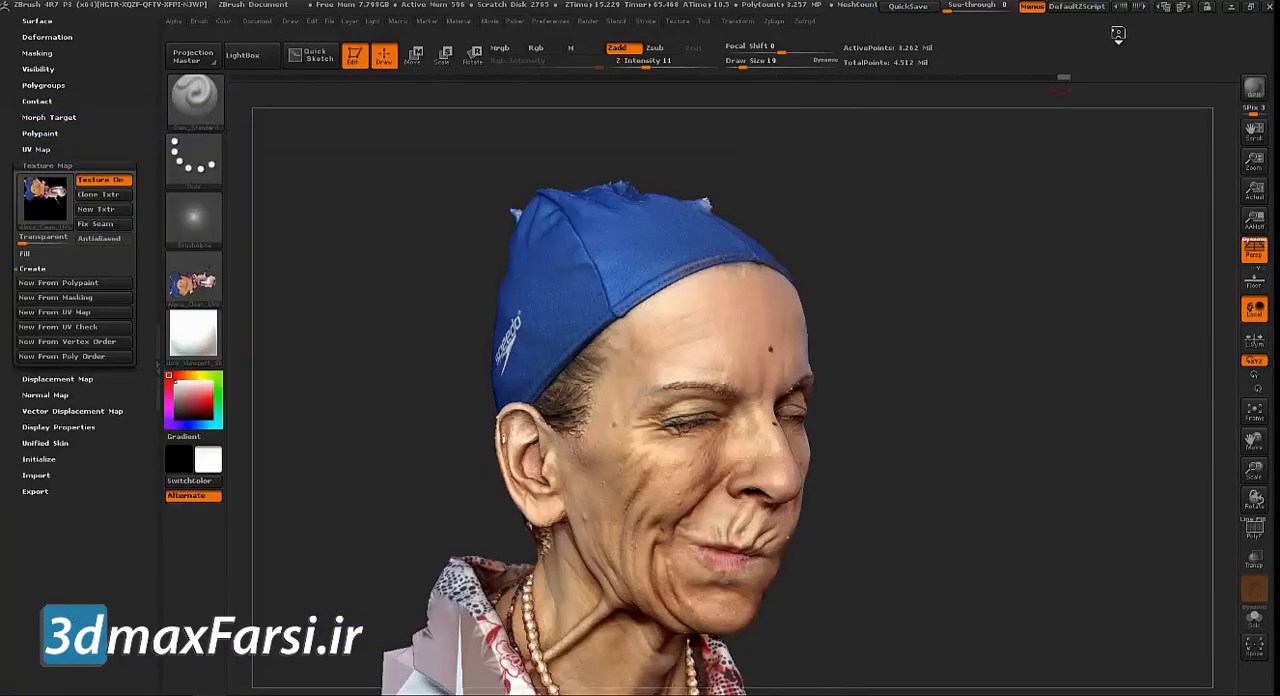
{"action": "mouse_move", "coordinate": [963, 342]}
{"action": "left_mouse_down"}
{"action": "mouse_move", "coordinate": [1005, 344]}
{"action": "mouse_move", "coordinate": [977, 338]}
{"action": "left_mouse_up"}
{"action": "key", "text": "f"}
{"action": "left_click_drag", "start_coordinate": [463, 388], "coordinate": [451, 379]}
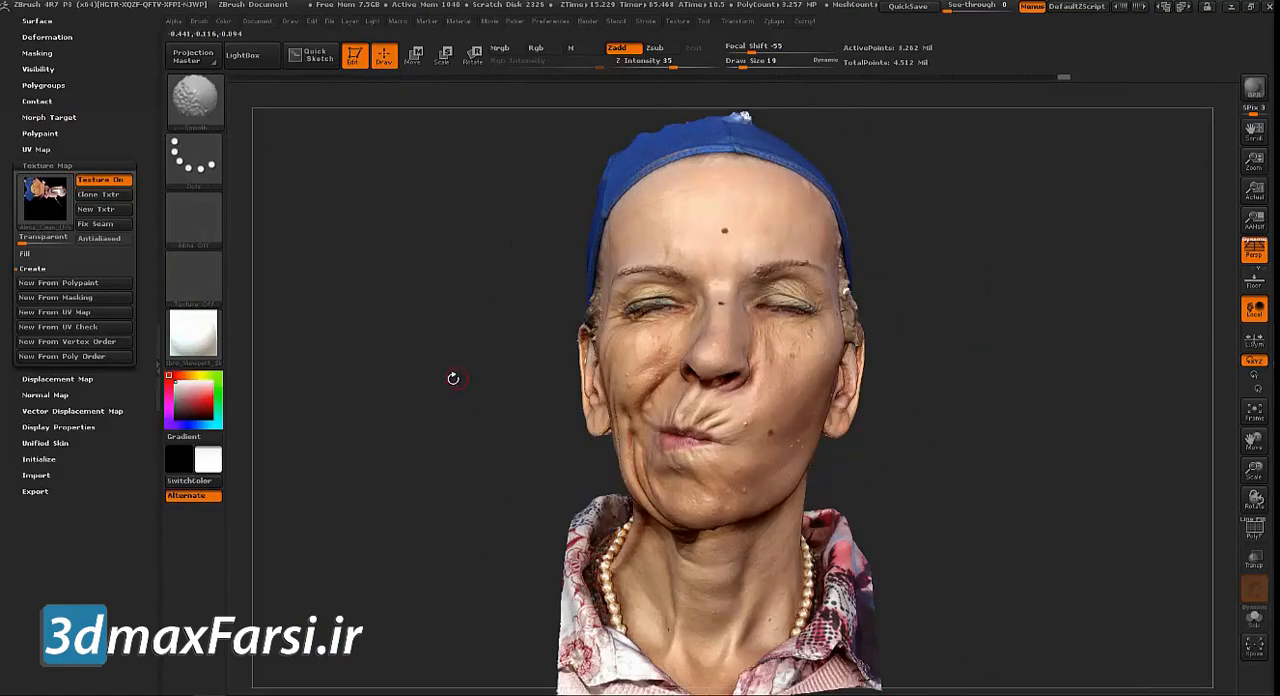
Bring the browser window with the 3d.sk home page over the ZBrush canvas and enlarge it to show the full page width
{"action": "left_click_drag", "start_coordinate": [1279, 140], "coordinate": [415, 108]}
{"action": "left_click_drag", "start_coordinate": [629, 107], "coordinate": [529, 82]}
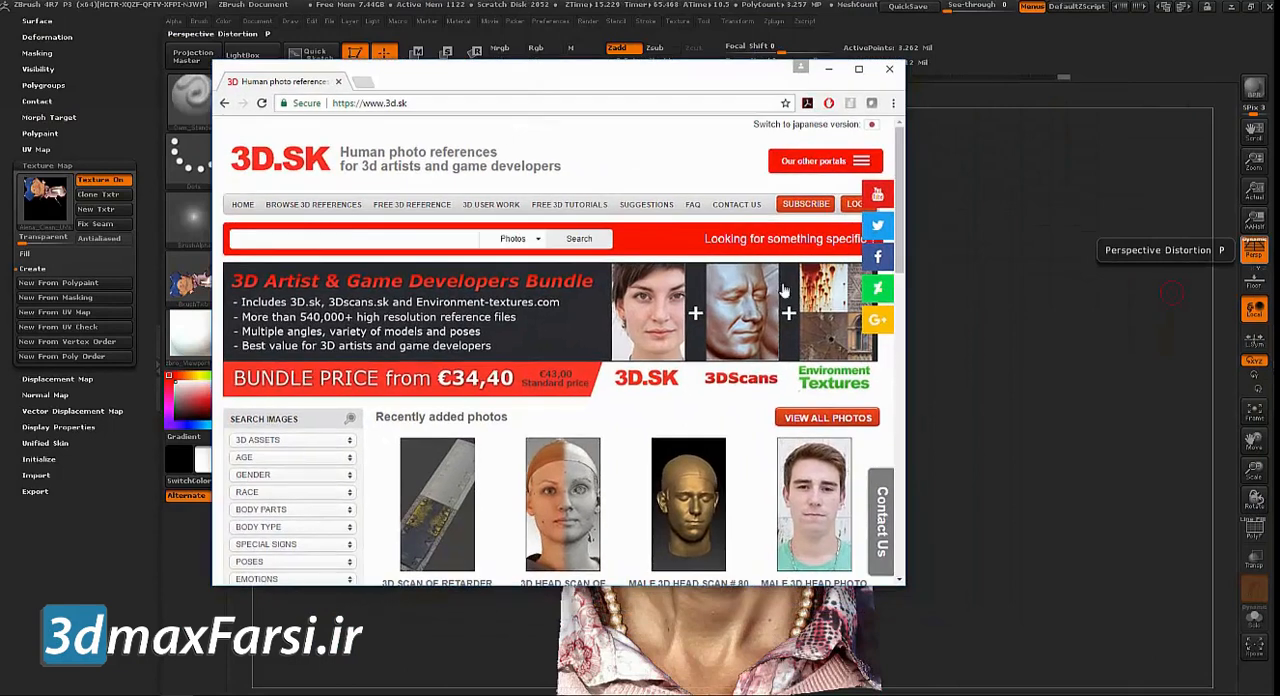
{"action": "left_click_drag", "start_coordinate": [902, 587], "coordinate": [1080, 621]}
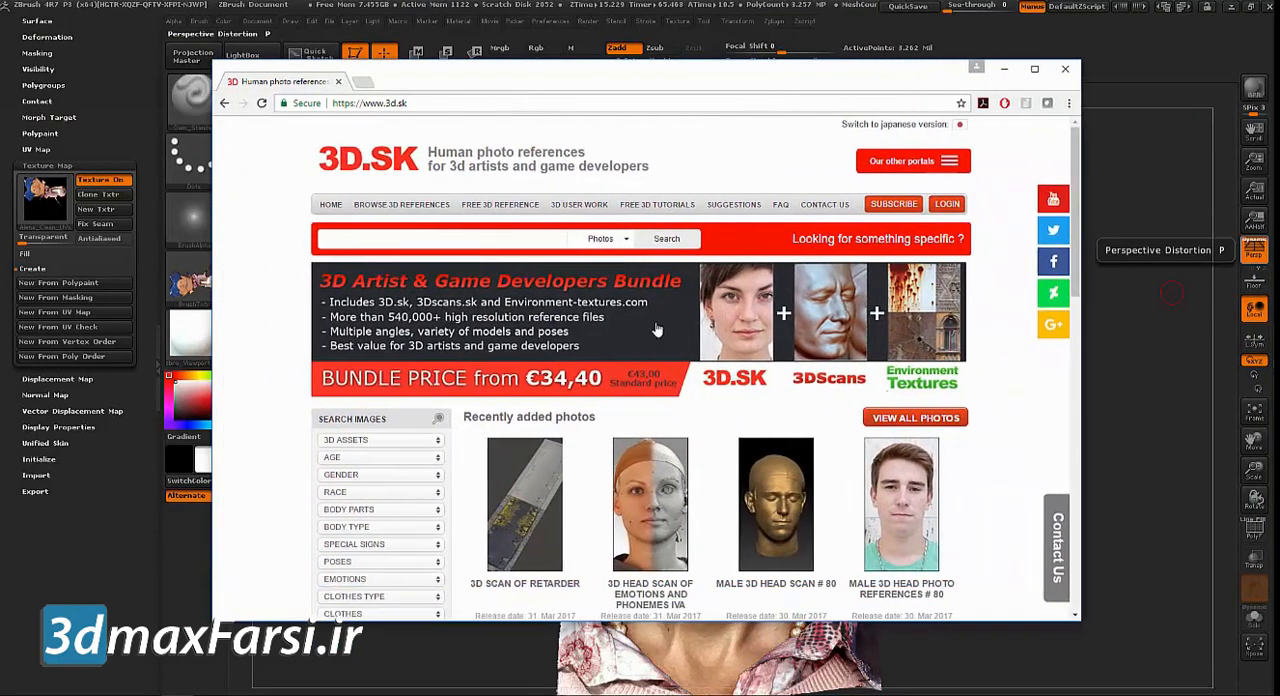
Open the Free 3D Reference page on 3d.sk, look through the sample images, and close the page
{"action": "left_click", "coordinate": [493, 207]}
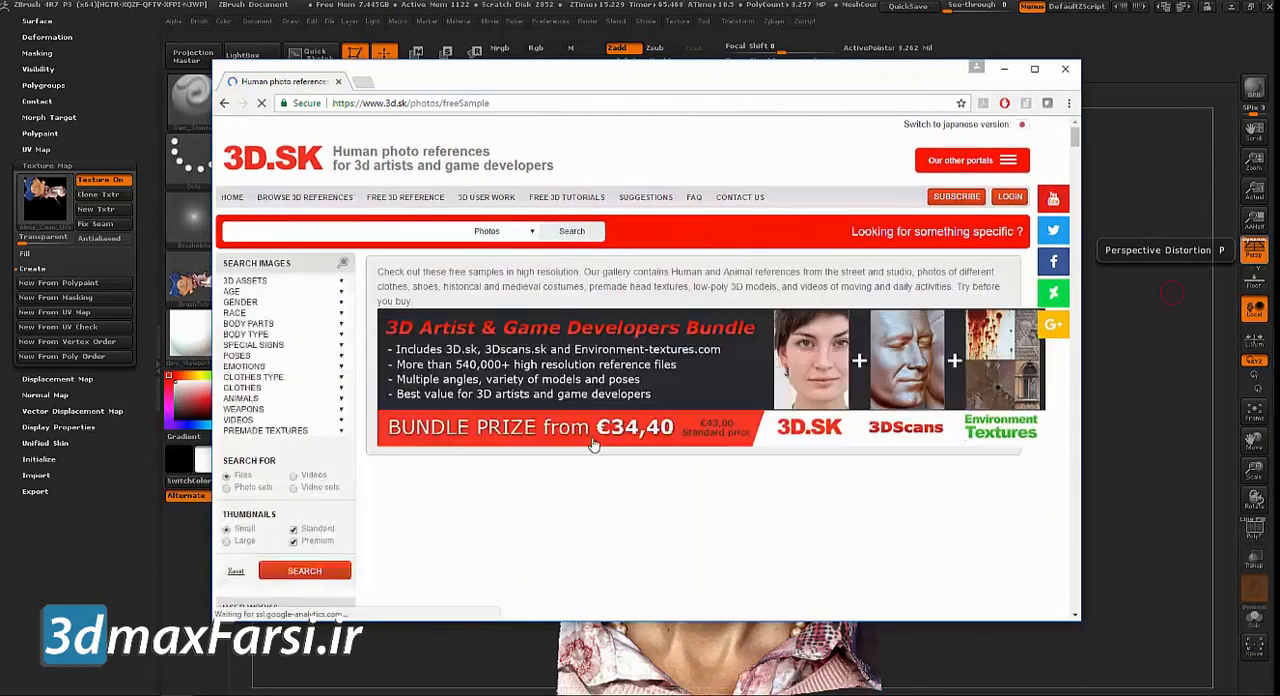
{"action": "scroll", "coordinate": [623, 327], "scroll_direction": "down", "scroll_amount": 4}
{"action": "scroll", "coordinate": [623, 330], "scroll_direction": "down", "scroll_amount": 8}
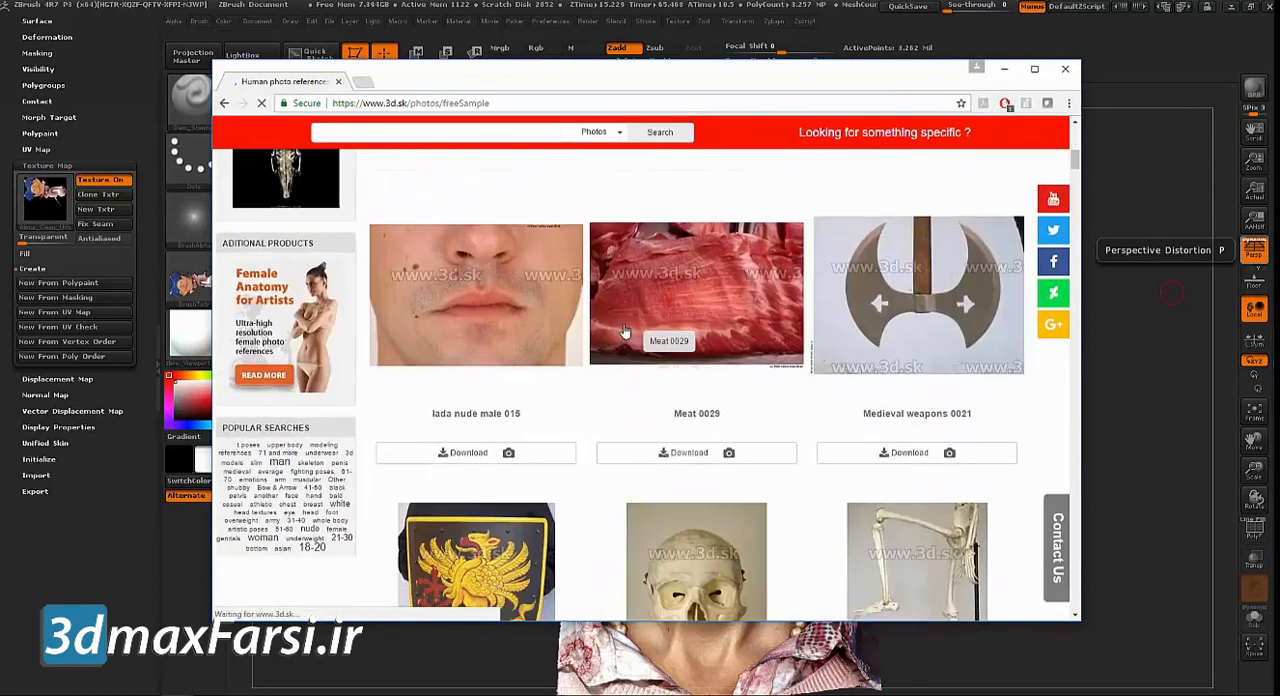
{"action": "scroll", "coordinate": [624, 330], "scroll_direction": "up", "scroll_amount": 6}
{"action": "scroll", "coordinate": [623, 323], "scroll_direction": "up", "scroll_amount": 6}
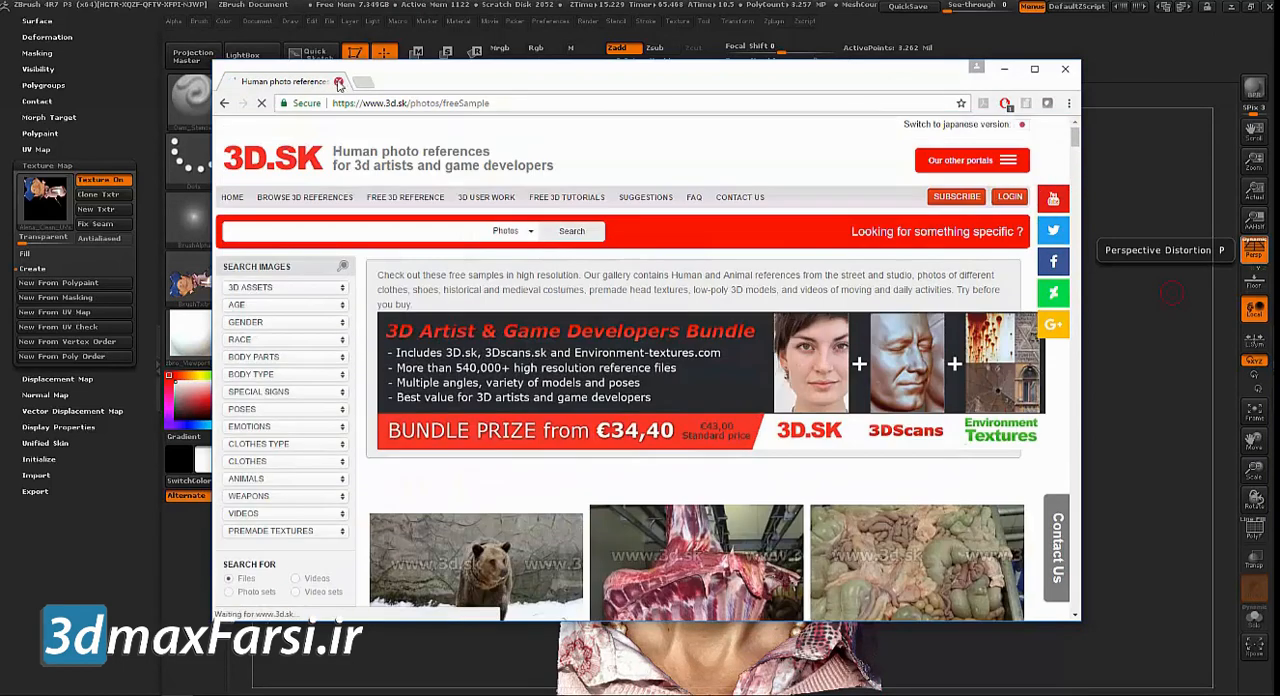
{"action": "left_click", "coordinate": [339, 82]}
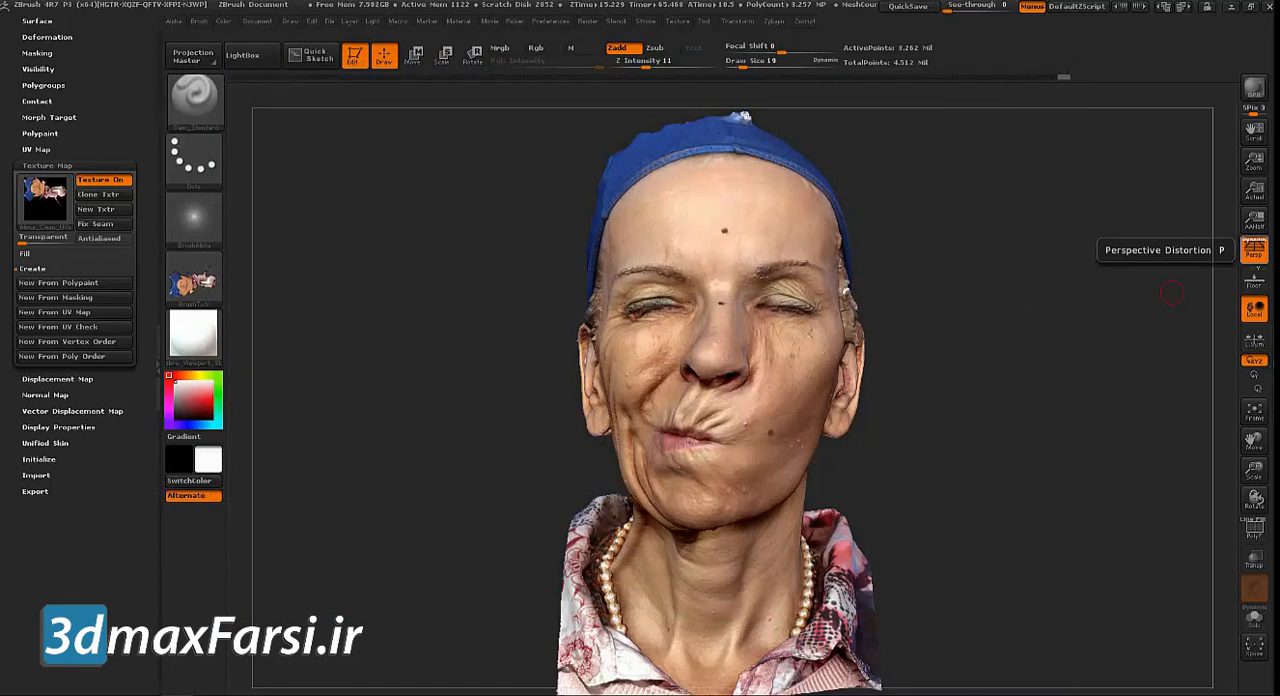
{"action": "left_click", "coordinate": [177, 694]}
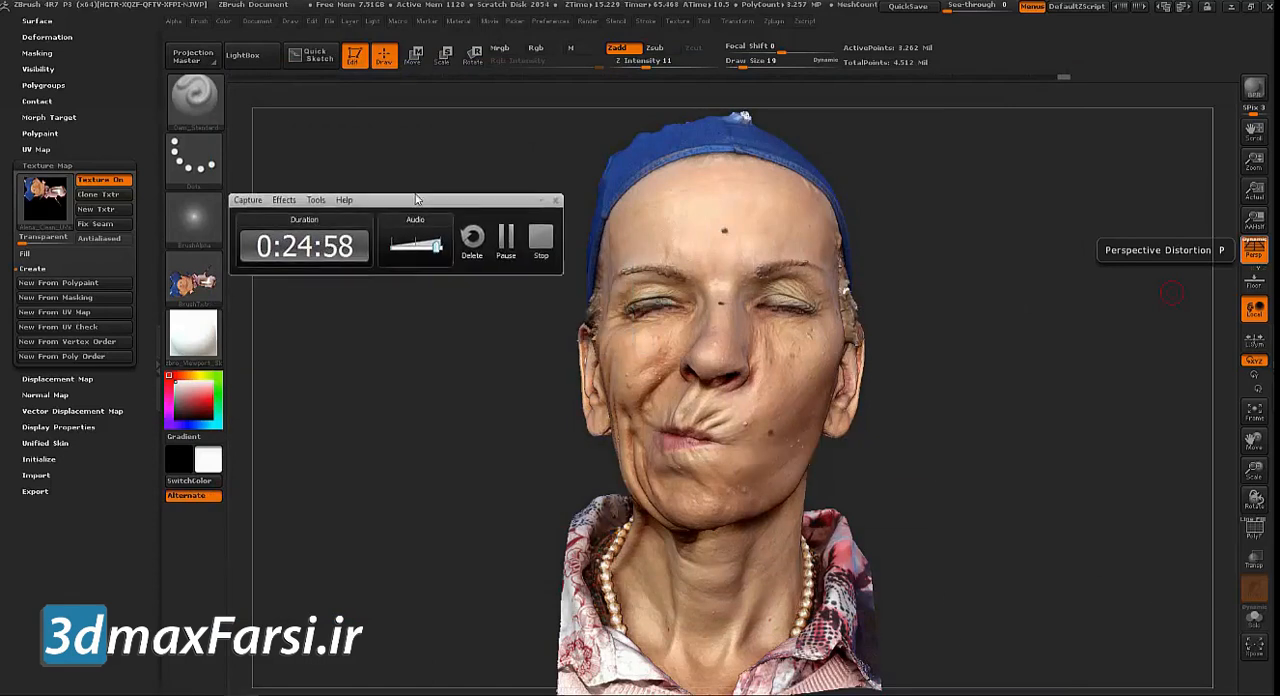